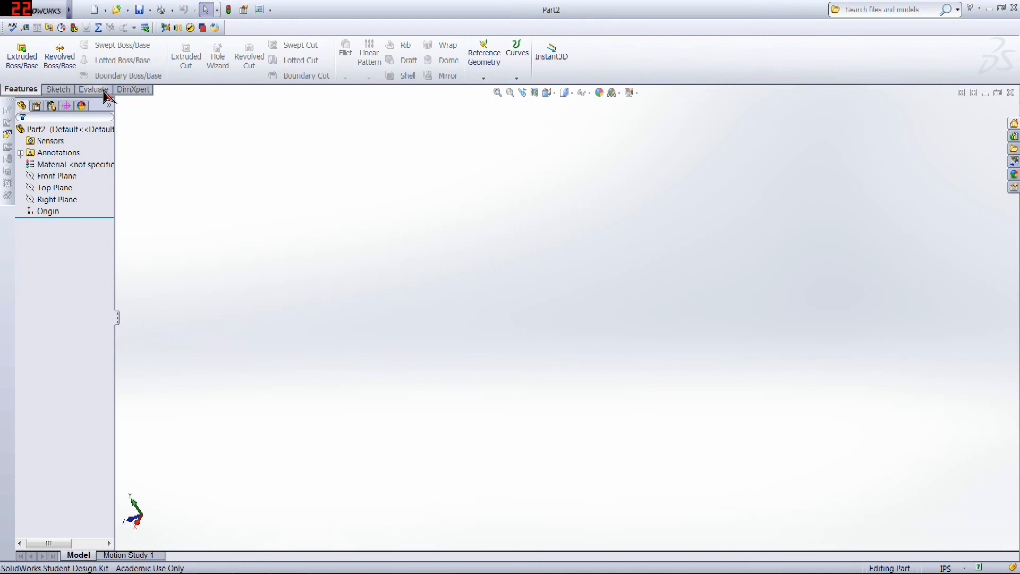
{"action": "left_click", "coordinate": [57, 91]}
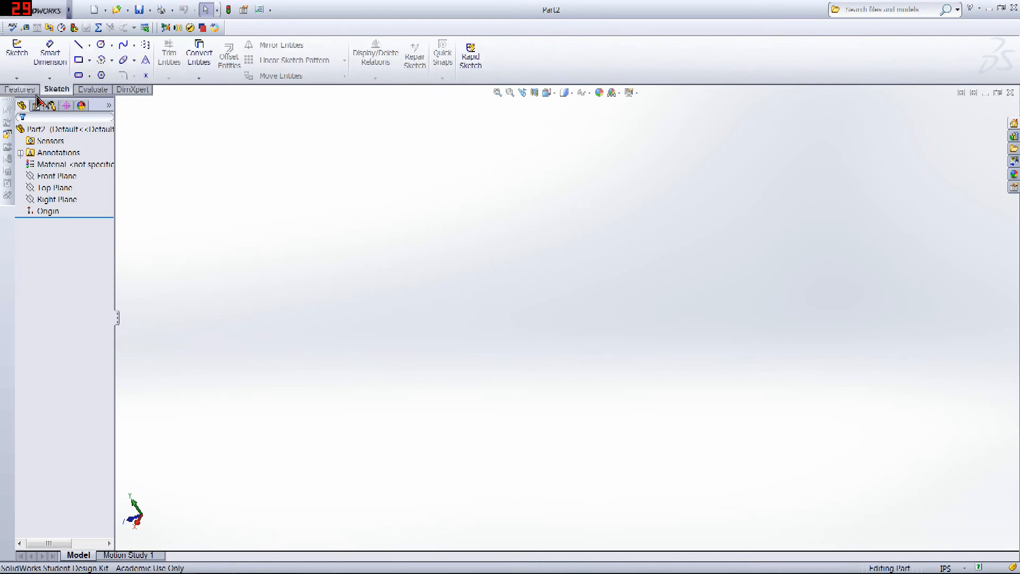
{"action": "left_click", "coordinate": [34, 92]}
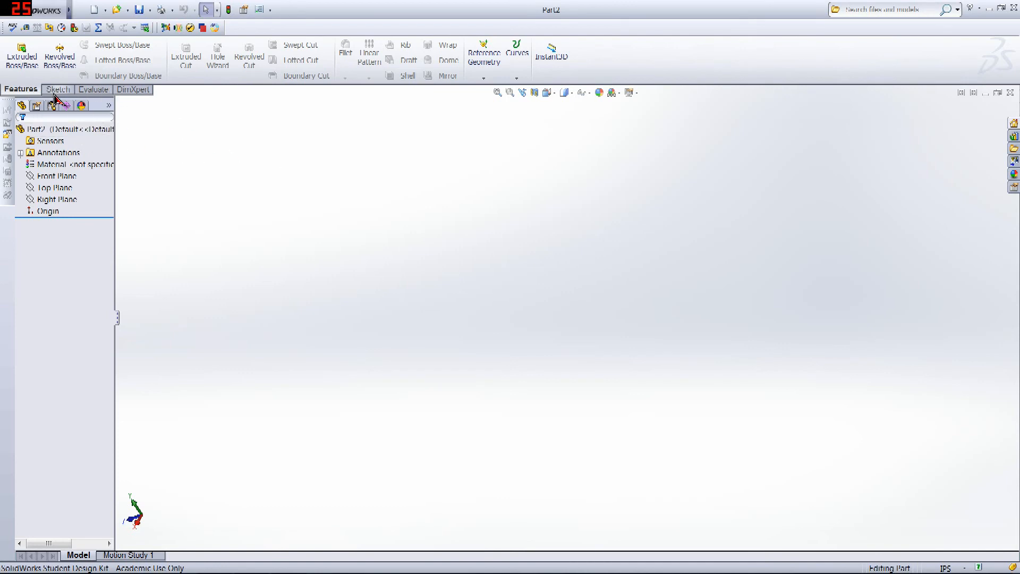
{"action": "left_click", "coordinate": [56, 91]}
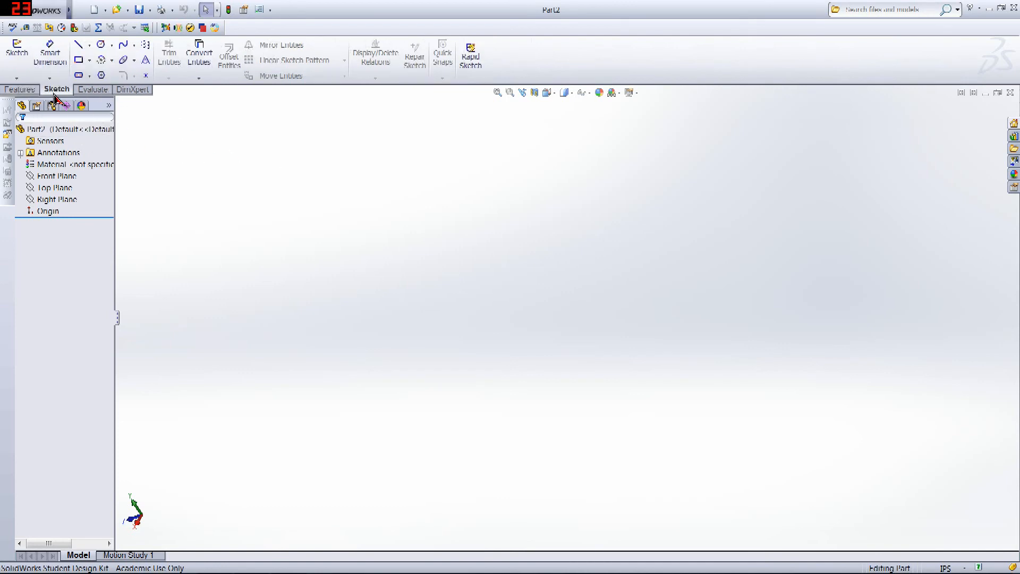
- Start a rectangle sketch and examine the default planes from the top, isometric, front and freely rotated views
{"action": "left_click", "coordinate": [78, 62]}
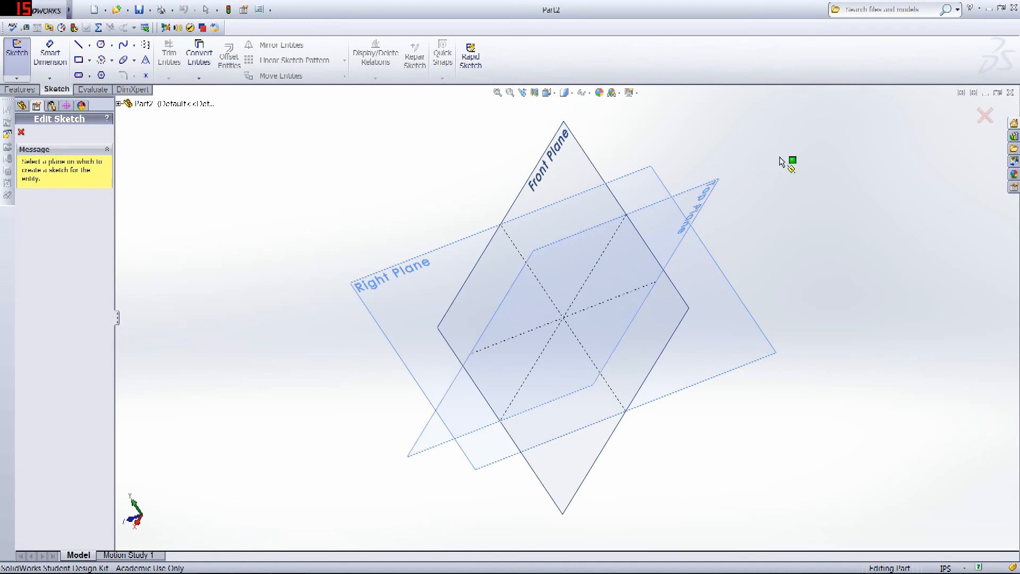
{"action": "middle_click_drag", "start_coordinate": [780, 161], "coordinate": [712, 330]}
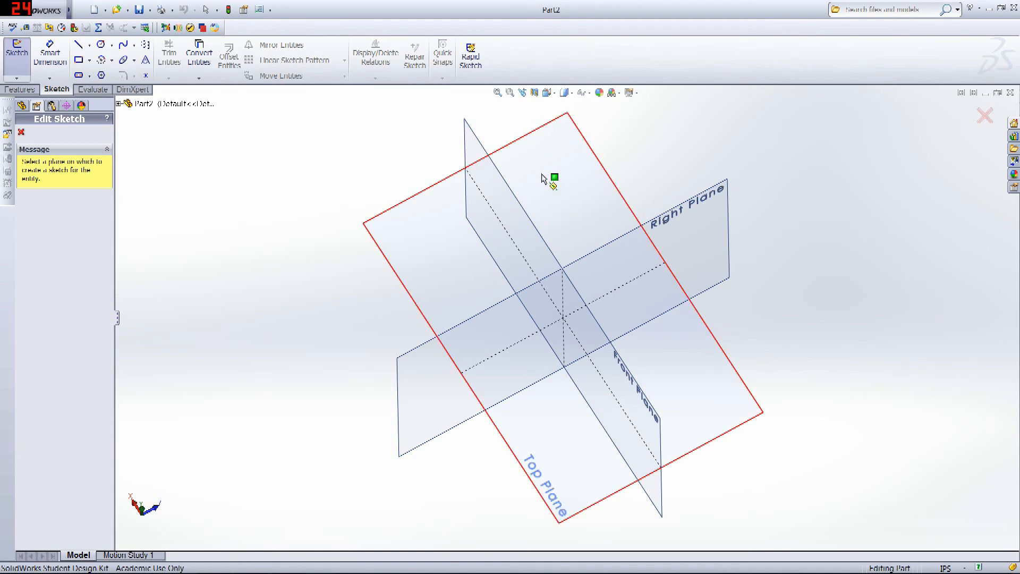
{"action": "left_click", "coordinate": [548, 99]}
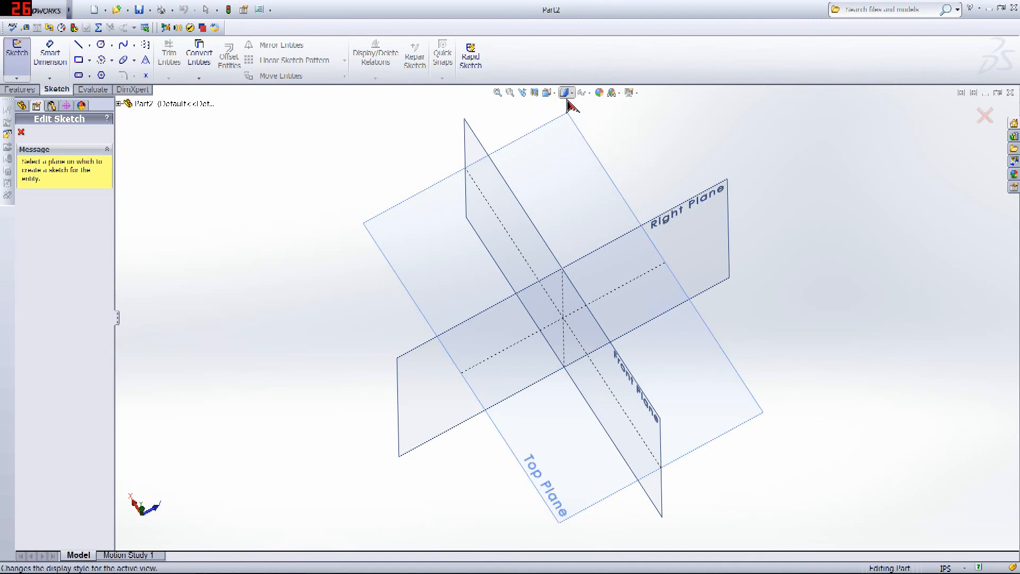
{"action": "left_click", "coordinate": [549, 93]}
{"action": "left_click", "coordinate": [558, 109]}
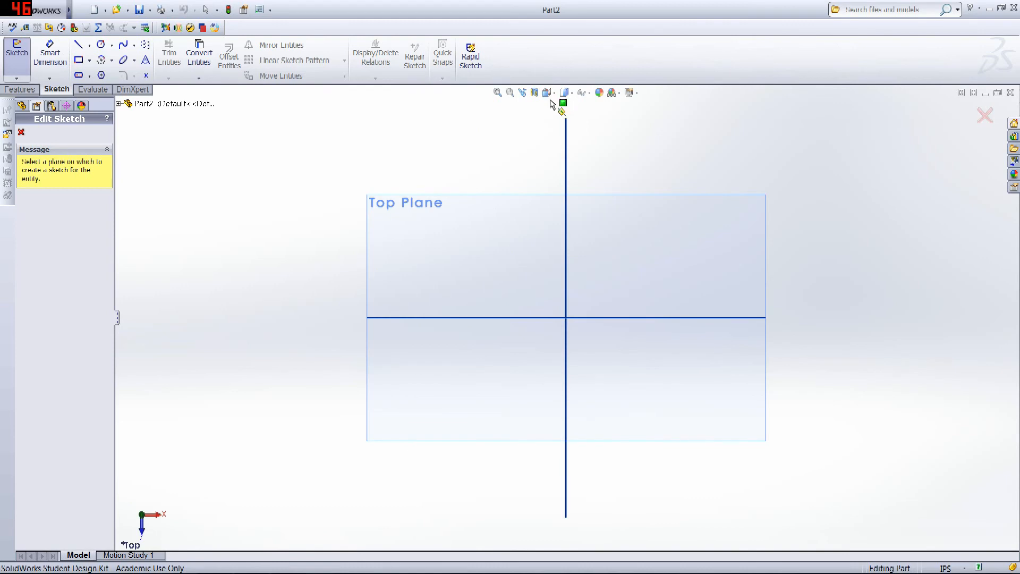
{"action": "left_click", "coordinate": [547, 94]}
{"action": "left_click", "coordinate": [583, 110]}
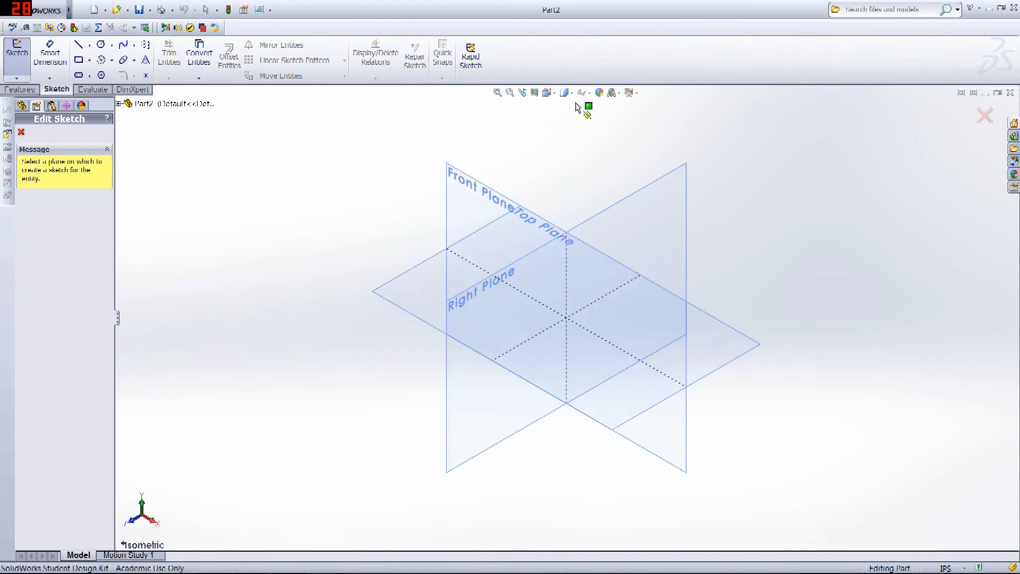
{"action": "left_click", "coordinate": [547, 95]}
{"action": "left_click", "coordinate": [548, 94]}
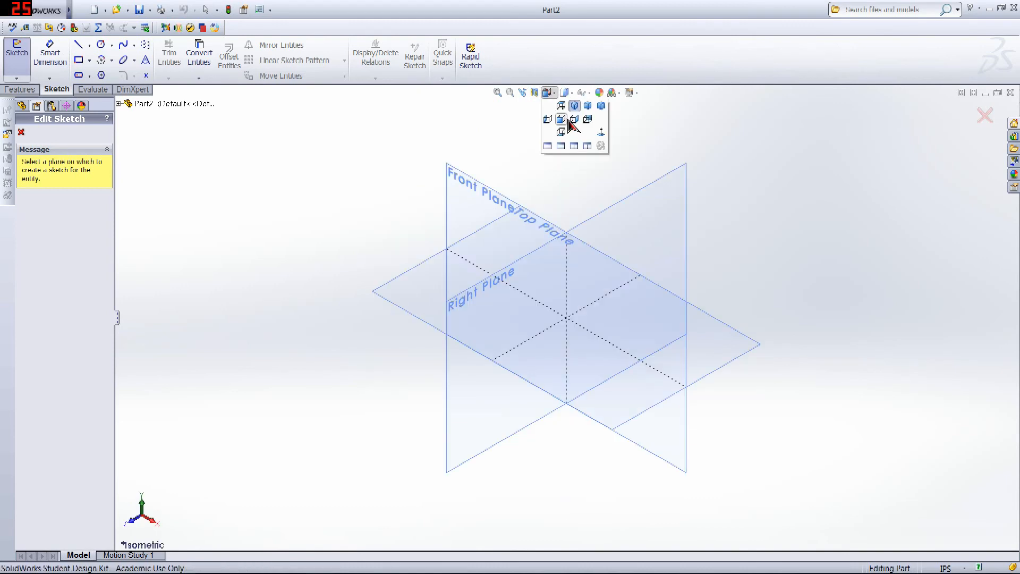
{"action": "left_click", "coordinate": [573, 120]}
{"action": "middle_click_drag", "start_coordinate": [260, 271], "coordinate": [431, 364]}
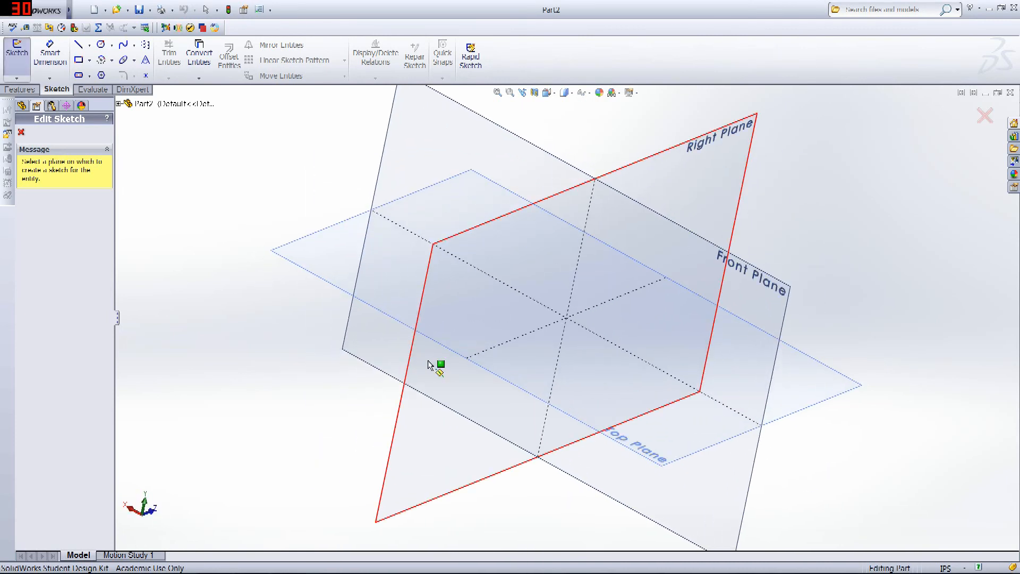
{"action": "middle_click_drag", "start_coordinate": [886, 307], "coordinate": [708, 307]}
{"action": "left_click", "coordinate": [547, 94]}
{"action": "left_click", "coordinate": [562, 126]}
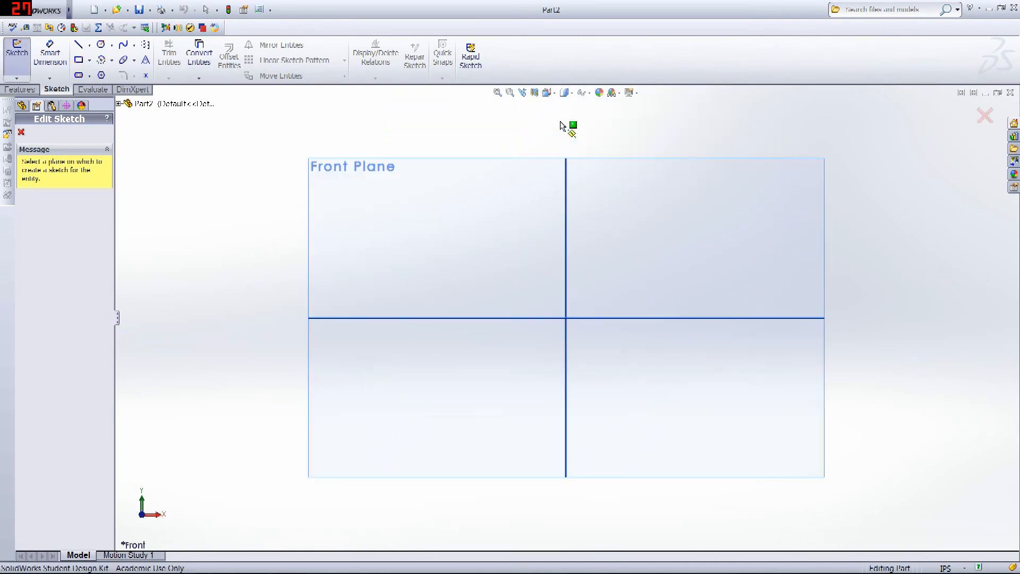
{"action": "middle_click_drag", "start_coordinate": [564, 131], "coordinate": [700, 269]}
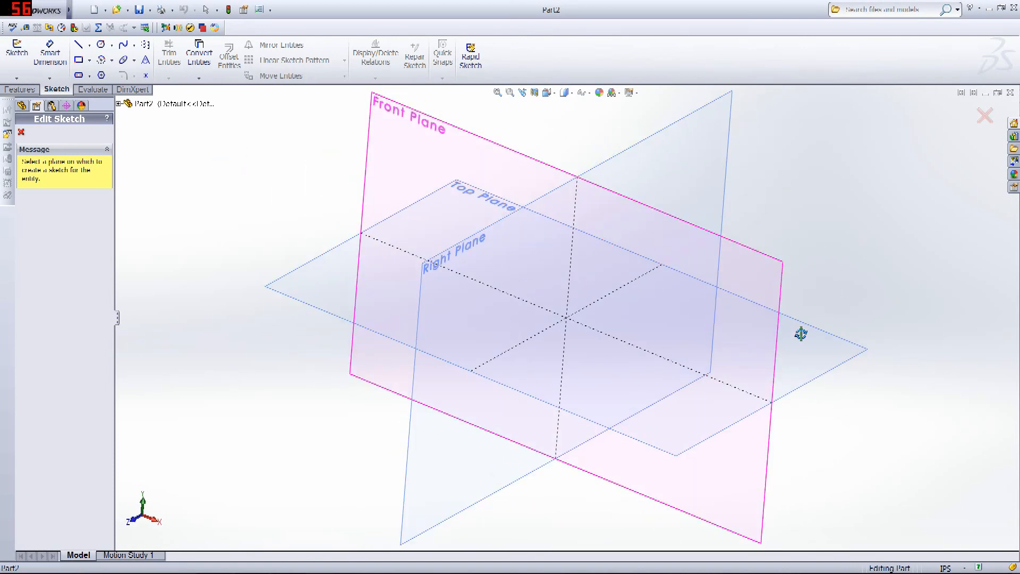
- Sketch a corner rectangle on the Front Plane, starting at the origin, about 3.00 in wide and 2.36 in high
{"action": "left_click", "coordinate": [79, 61]}
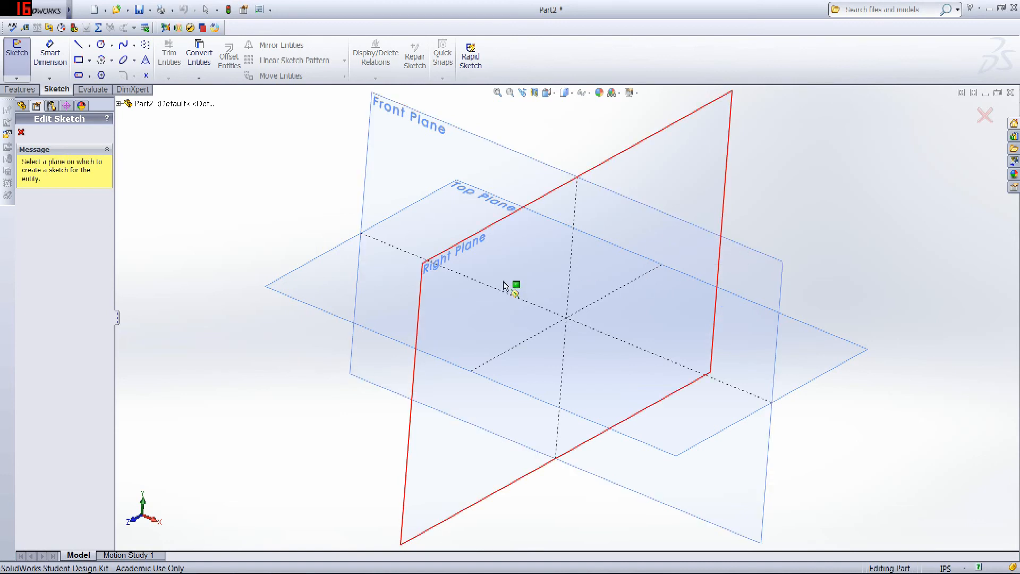
{"action": "left_click", "coordinate": [644, 277]}
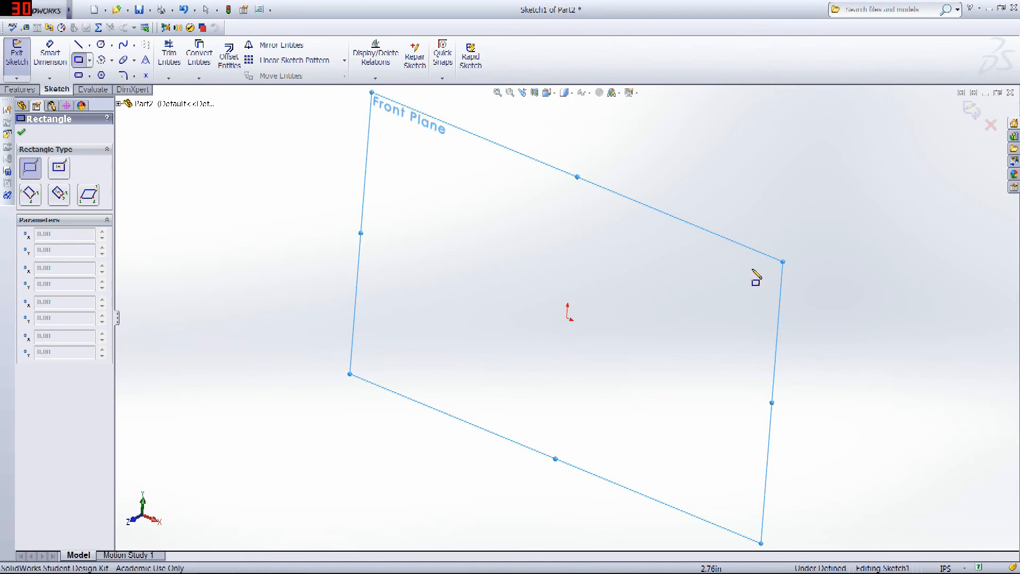
{"action": "middle_click_drag", "start_coordinate": [856, 193], "coordinate": [870, 137]}
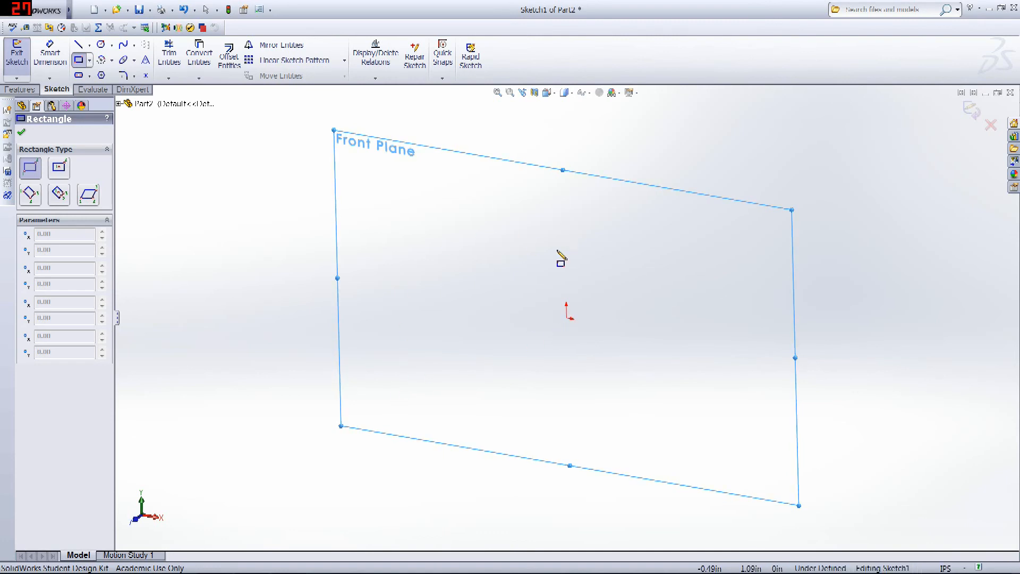
{"action": "left_click", "coordinate": [566, 318]}
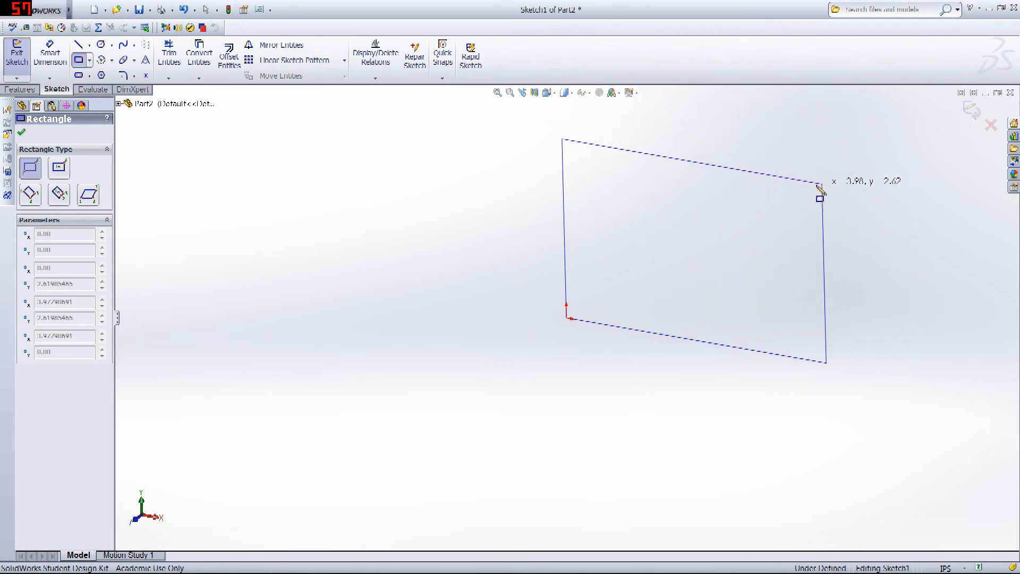
{"action": "left_click", "coordinate": [763, 197]}
- Examine the rectangle sketch up close and from different angles
{"action": "mouse_move", "coordinate": [811, 238]}
{"action": "middle_mouse_down"}
{"action": "mouse_move", "coordinate": [795, 228]}
{"action": "mouse_move", "coordinate": [819, 234]}
{"action": "middle_mouse_up"}
{"action": "scroll", "coordinate": [795, 236], "scroll_direction": "up", "scroll_amount": 2}
{"action": "scroll", "coordinate": [713, 217], "scroll_direction": "down", "scroll_amount": 5}
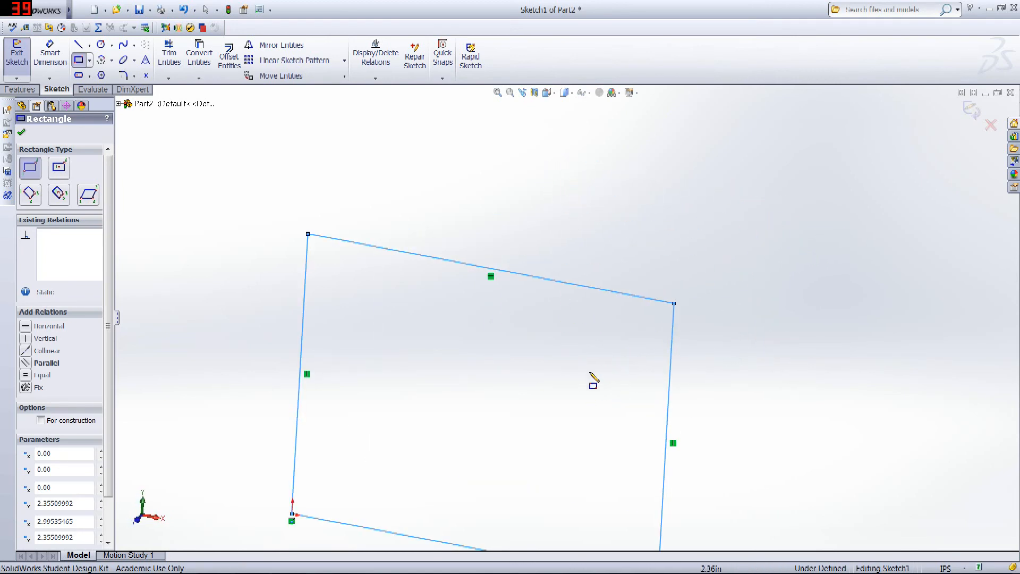
{"action": "scroll", "coordinate": [497, 426], "scroll_direction": "up", "scroll_amount": 4}
{"action": "scroll", "coordinate": [496, 381], "scroll_direction": "down", "scroll_amount": 4}
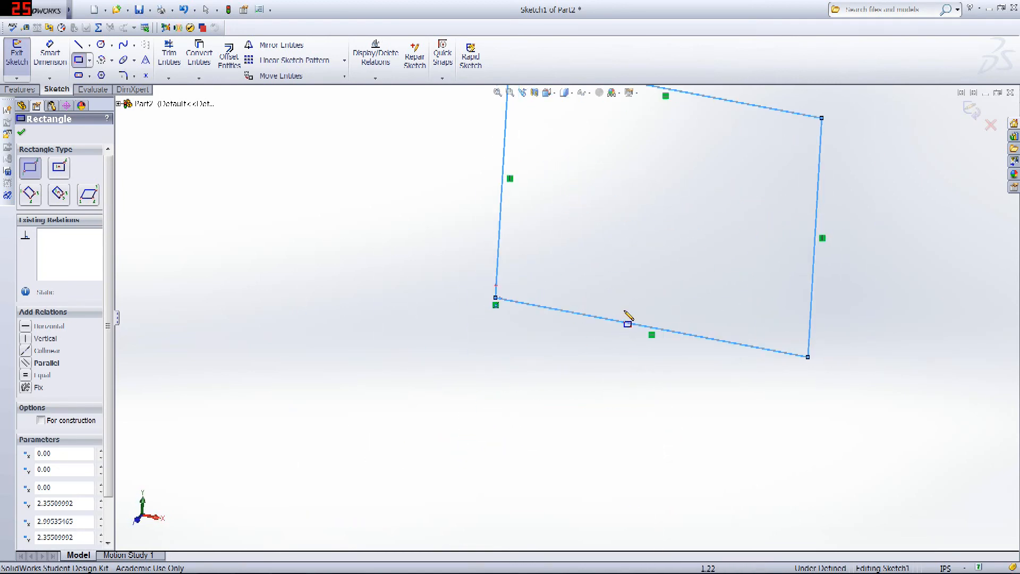
{"action": "scroll", "coordinate": [658, 257], "scroll_direction": "up", "scroll_amount": 2}
{"action": "mouse_move", "coordinate": [658, 257]}
{"action": "middle_mouse_down"}
{"action": "mouse_move", "coordinate": [626, 264]}
{"action": "mouse_move", "coordinate": [633, 257]}
{"action": "middle_mouse_up"}
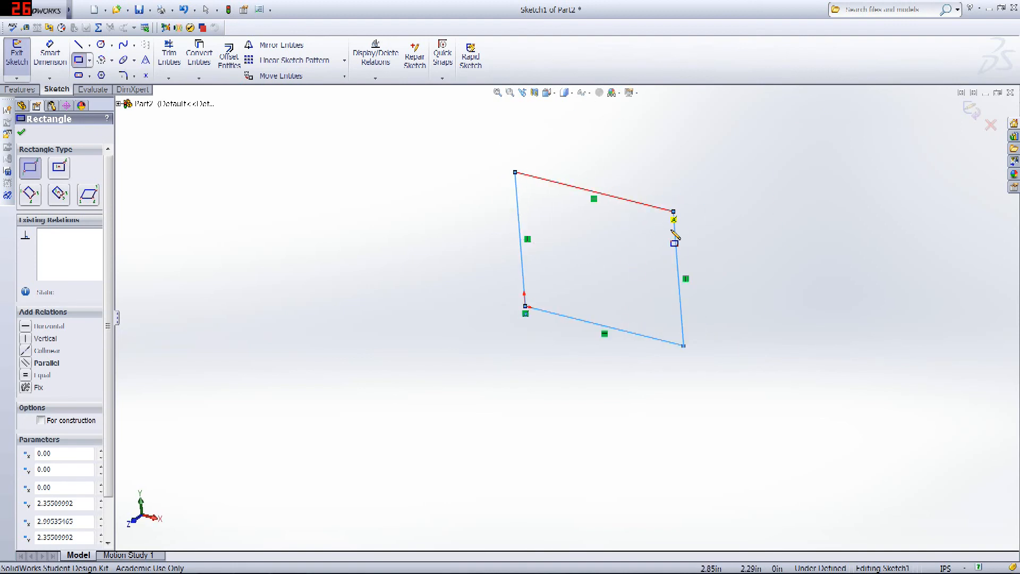
{"action": "scroll", "coordinate": [674, 238], "scroll_direction": "down", "scroll_amount": 3}
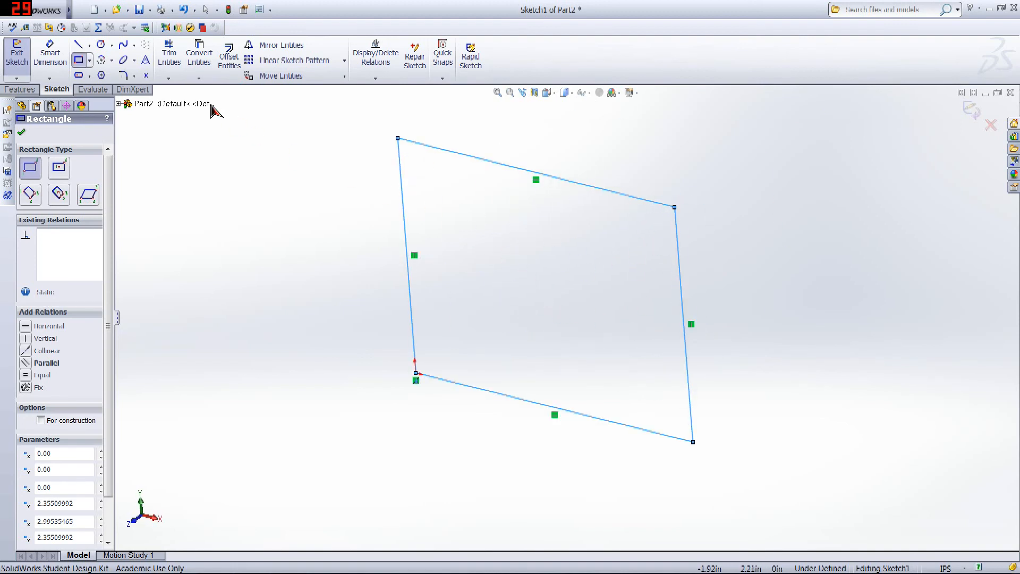
- Dimension the rectangle's upper horizontal edge and set its length to 2 in
{"action": "left_click", "coordinate": [52, 60]}
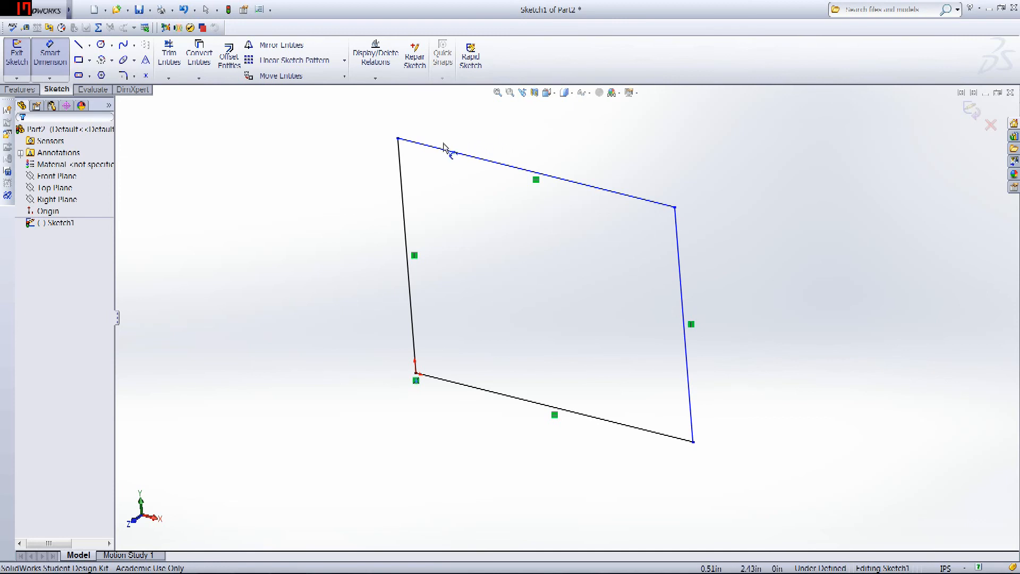
{"action": "left_click", "coordinate": [653, 204]}
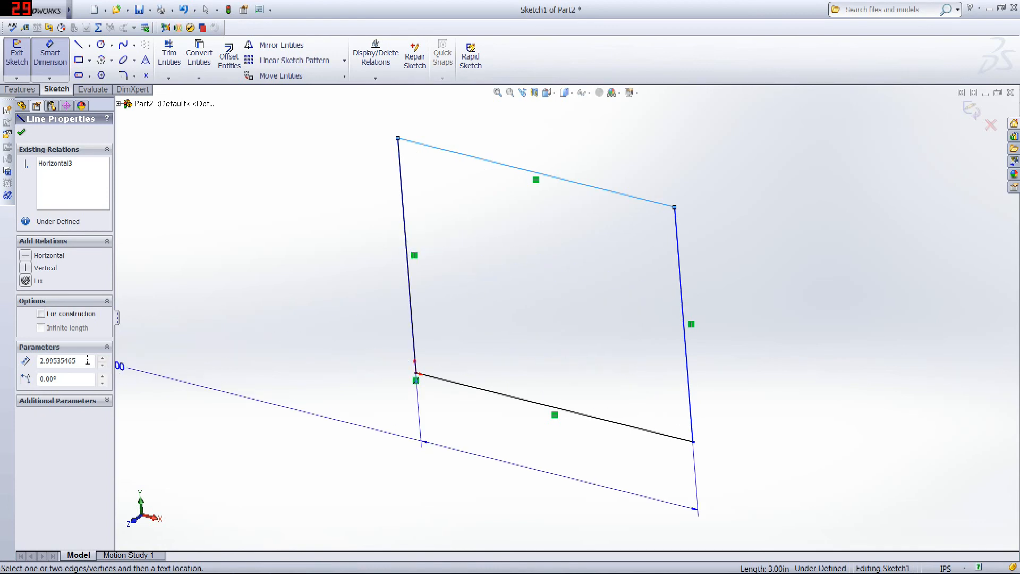
{"action": "left_click_drag", "start_coordinate": [78, 360], "coordinate": [65, 363]}
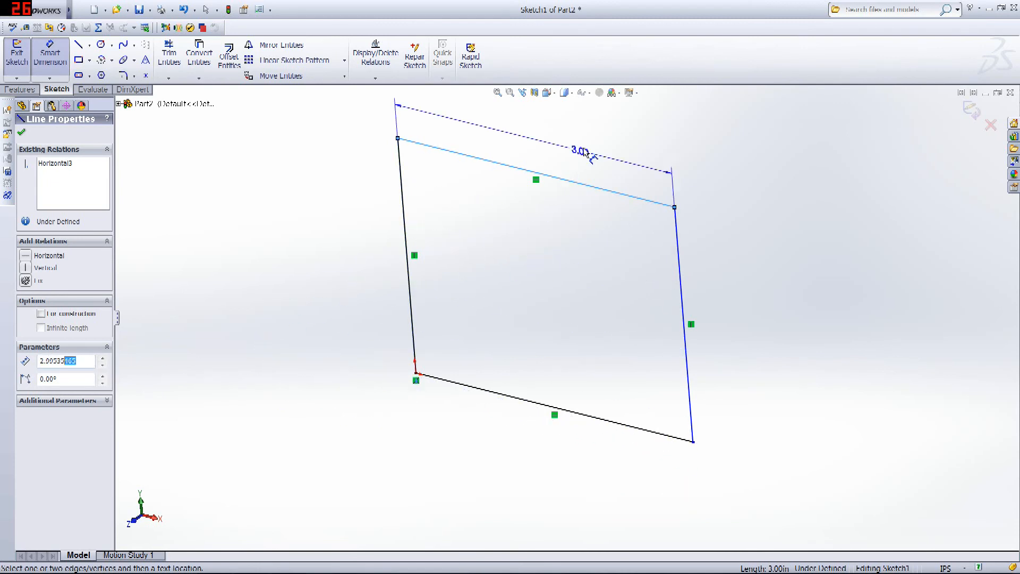
{"action": "scroll", "coordinate": [596, 195], "scroll_direction": "up", "scroll_amount": 4}
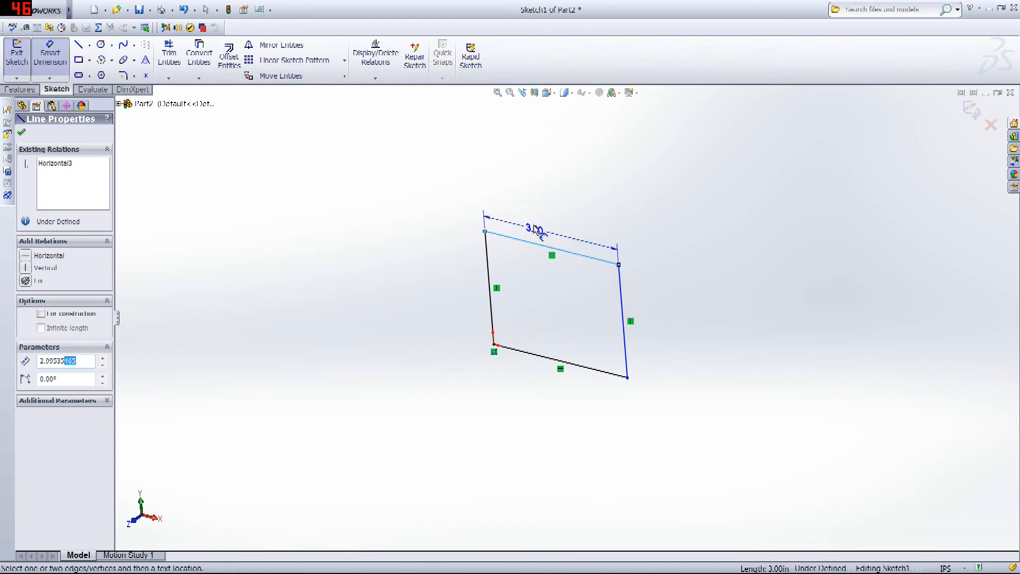
{"action": "left_click", "coordinate": [534, 198]}
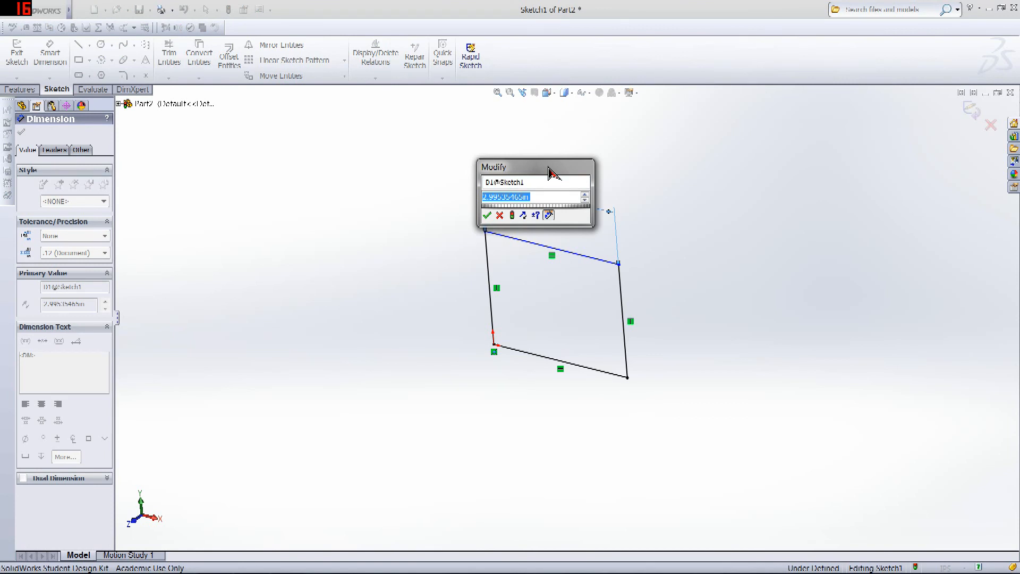
{"action": "type", "text": "2"}
{"action": "key", "text": "Return"}
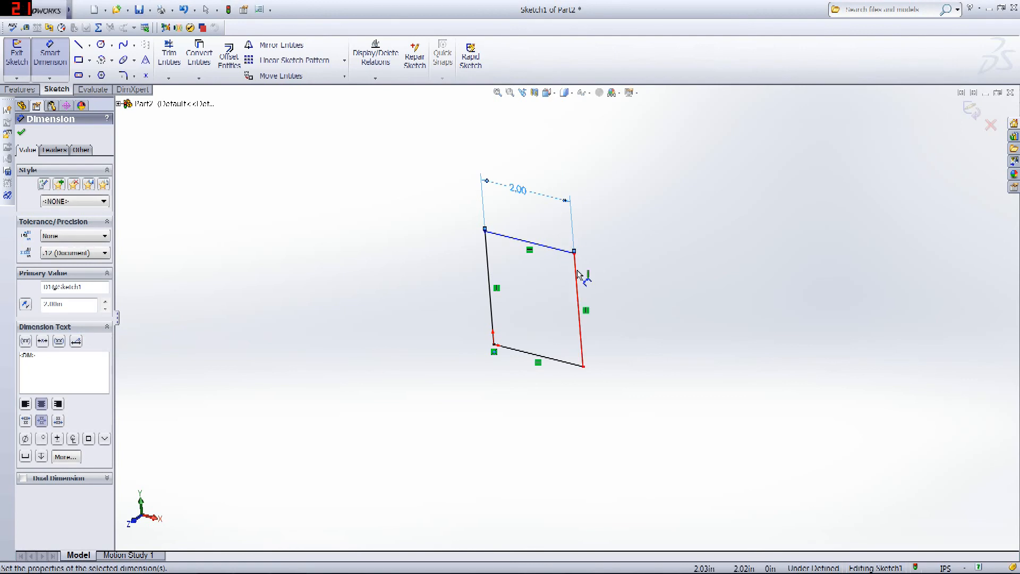
- Dimension the rectangle's vertical edge opposite the origin and set its length to 2 in
{"action": "left_click", "coordinate": [577, 282]}
{"action": "left_click", "coordinate": [635, 298]}
{"action": "type", "text": "2"}
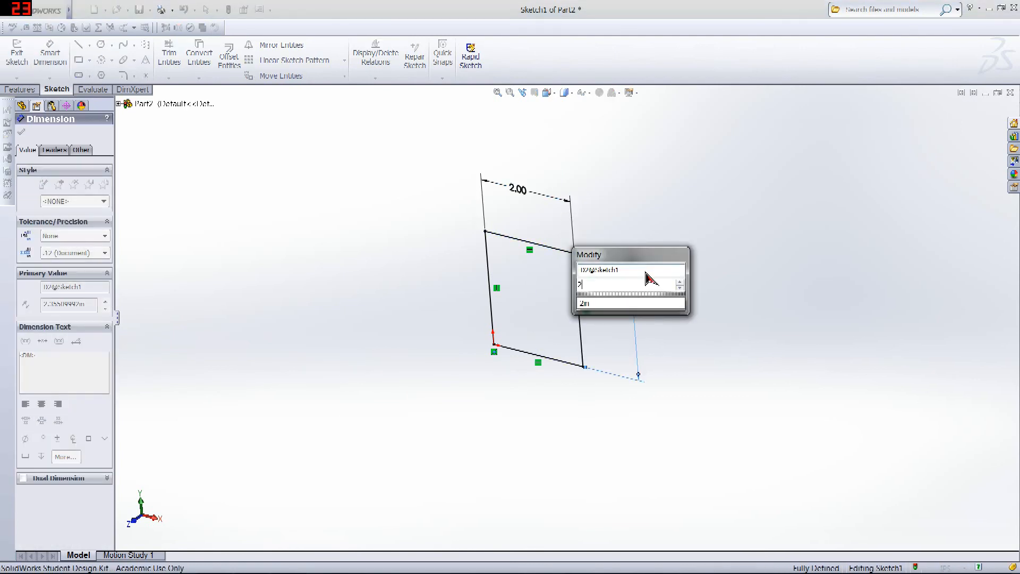
{"action": "key", "text": "Return"}
- Start a blind boss extrusion of the 2 in square sketch and pull its depth out to about 0.8 in
{"action": "mouse_move", "coordinate": [650, 202]}
{"action": "middle_mouse_down"}
{"action": "mouse_move", "coordinate": [651, 164]}
{"action": "mouse_move", "coordinate": [496, 180]}
{"action": "mouse_move", "coordinate": [604, 168]}
{"action": "middle_mouse_up"}
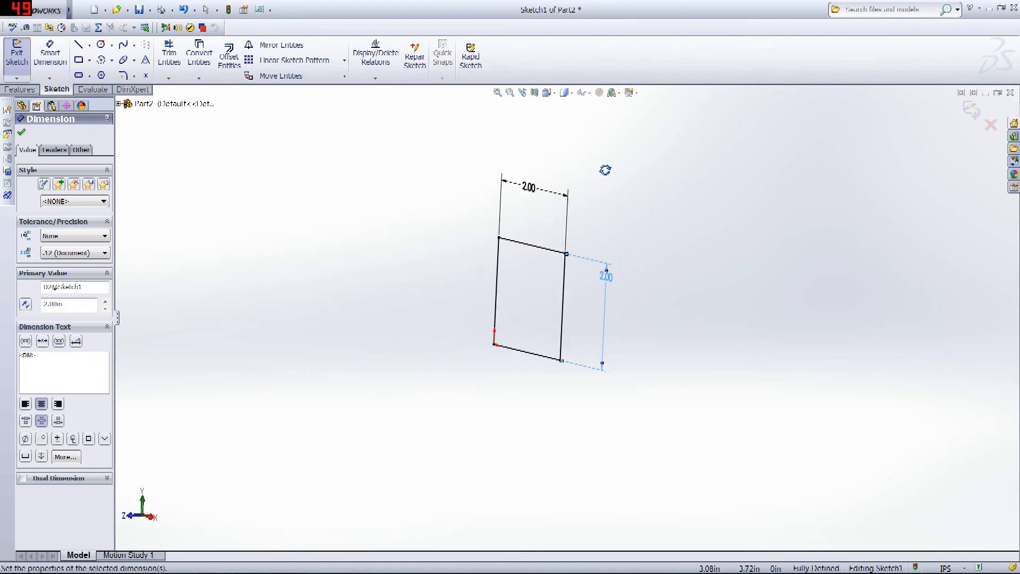
{"action": "scroll", "coordinate": [532, 295], "scroll_direction": "down", "scroll_amount": 3}
{"action": "middle_click_drag", "start_coordinate": [358, 257], "coordinate": [378, 253]}
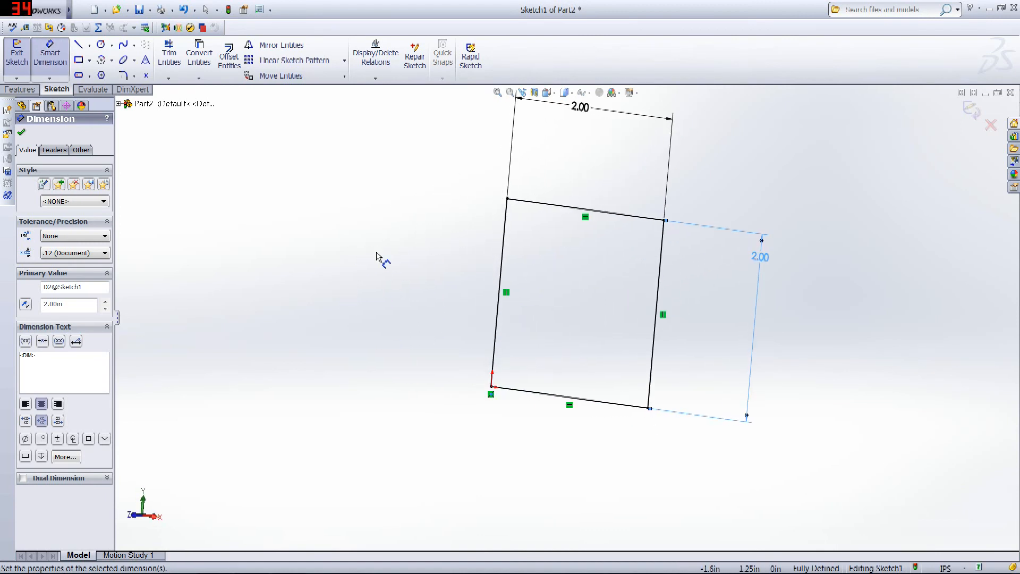
{"action": "middle_click_drag", "start_coordinate": [479, 240], "coordinate": [497, 257], "text": "ctrl"}
{"action": "middle_click_drag", "start_coordinate": [844, 231], "coordinate": [811, 242]}
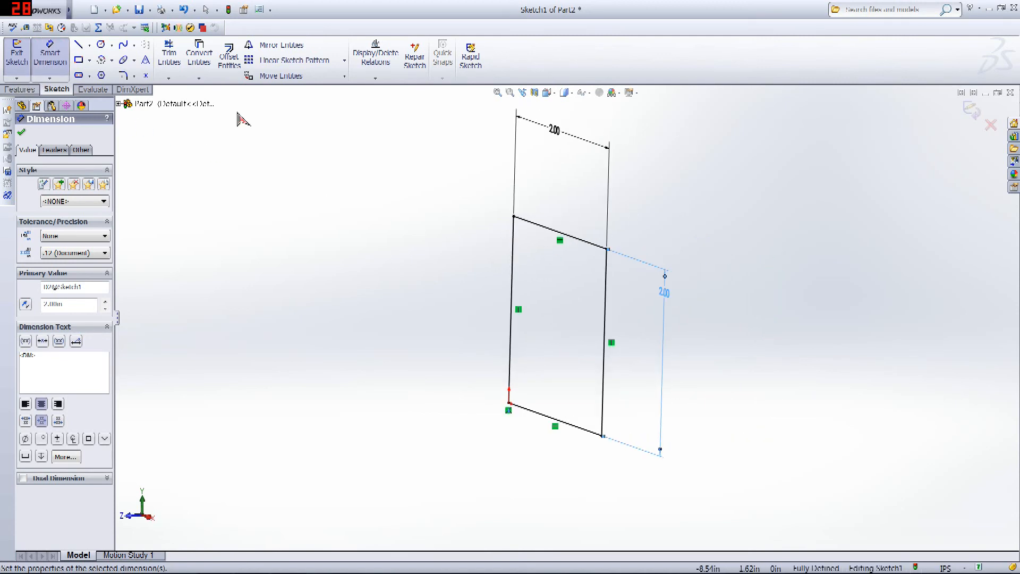
{"action": "left_click", "coordinate": [25, 91]}
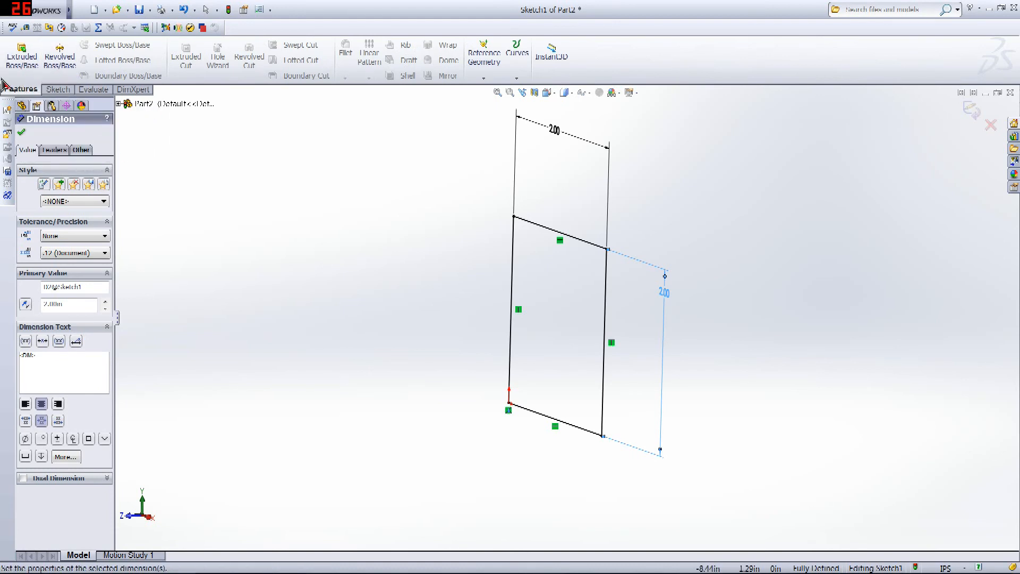
{"action": "left_click", "coordinate": [27, 74]}
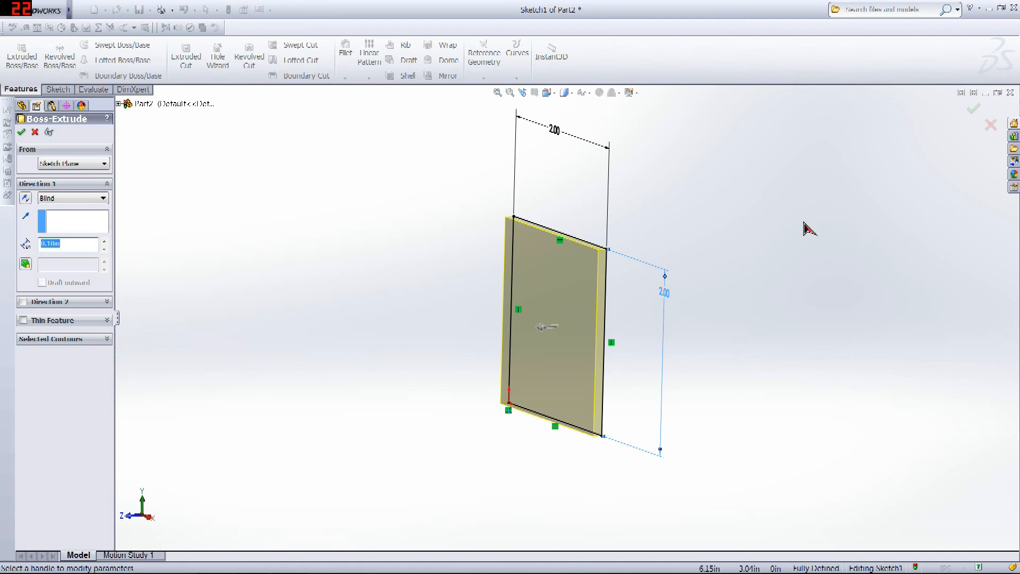
{"action": "middle_click_drag", "start_coordinate": [769, 228], "coordinate": [818, 196]}
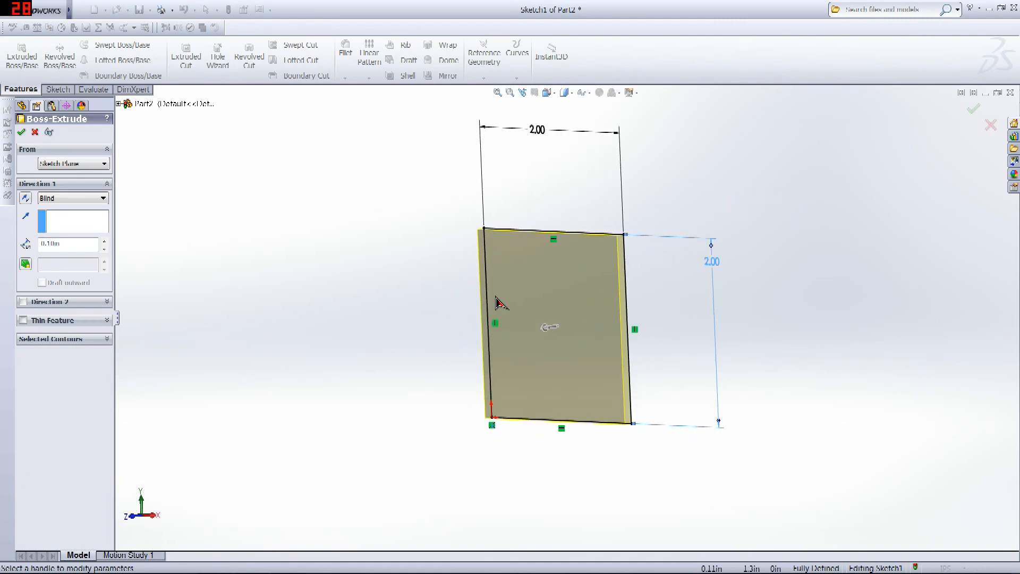
{"action": "scroll", "coordinate": [489, 292], "scroll_direction": "down", "scroll_amount": 1}
{"action": "middle_click_drag", "start_coordinate": [380, 199], "coordinate": [369, 253]}
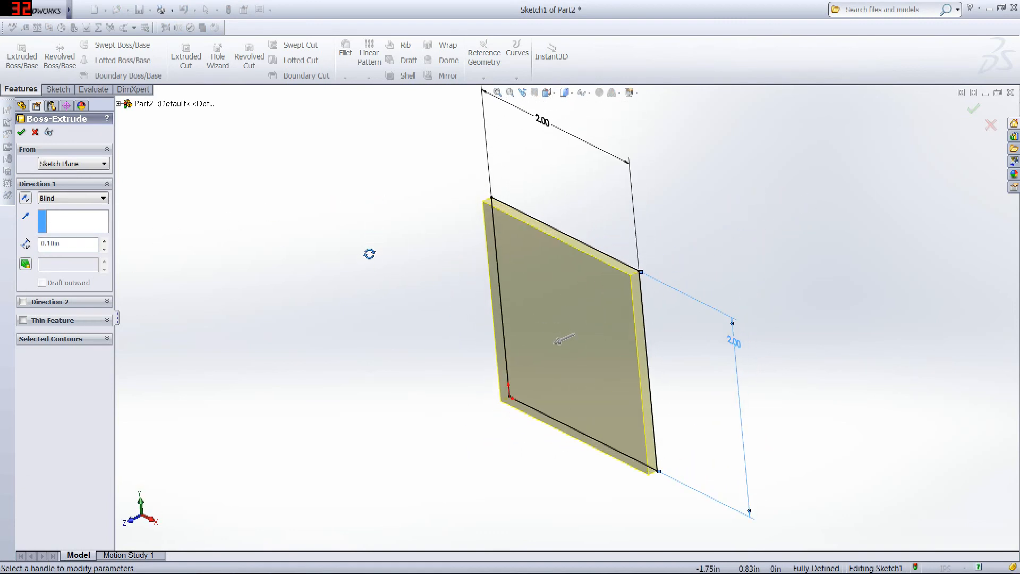
{"action": "middle_click_drag", "start_coordinate": [651, 340], "coordinate": [598, 350]}
{"action": "scroll", "coordinate": [594, 340], "scroll_direction": "down", "scroll_amount": 2}
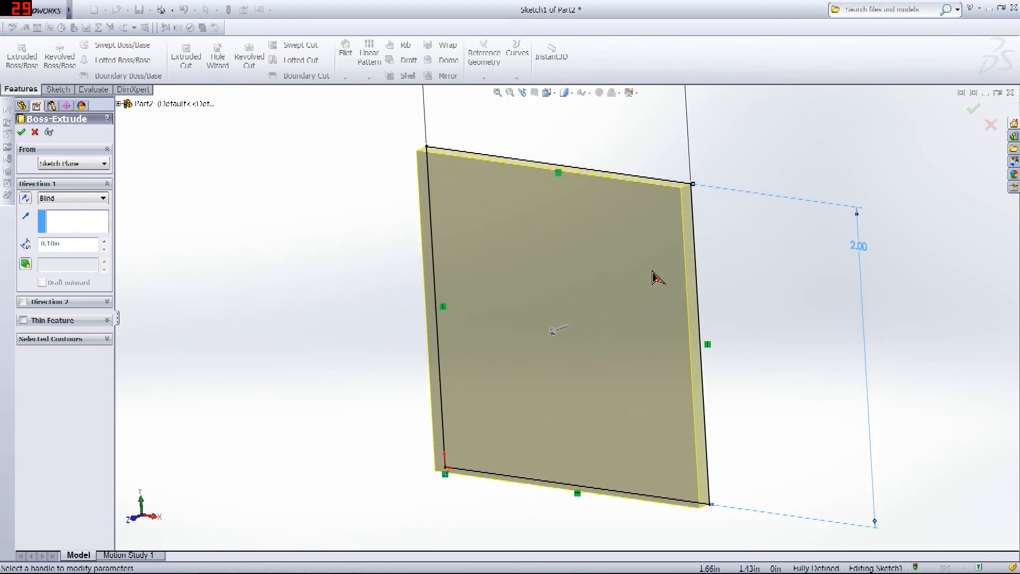
{"action": "middle_click_drag", "start_coordinate": [656, 278], "coordinate": [607, 325]}
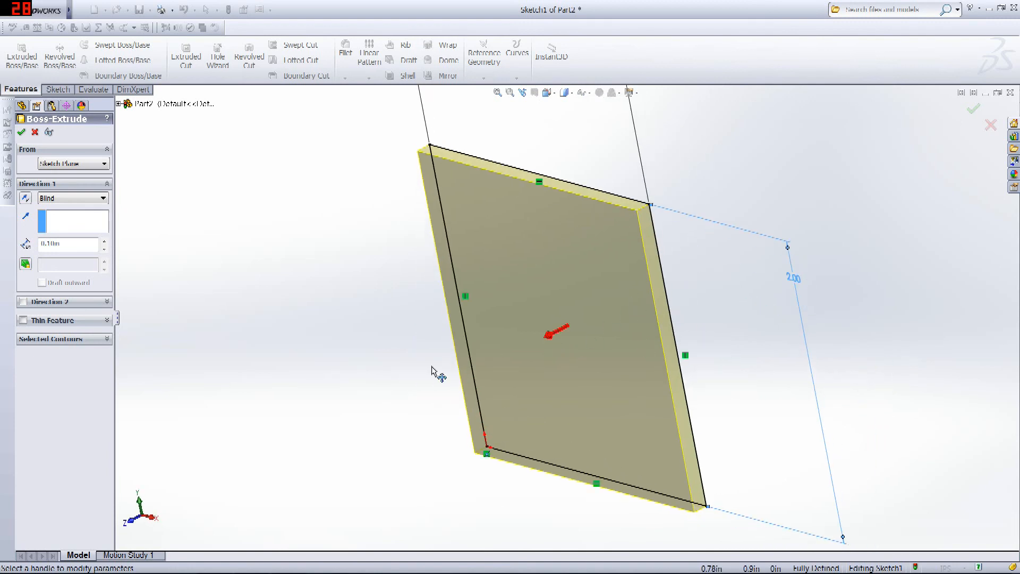
{"action": "left_click", "coordinate": [555, 330]}
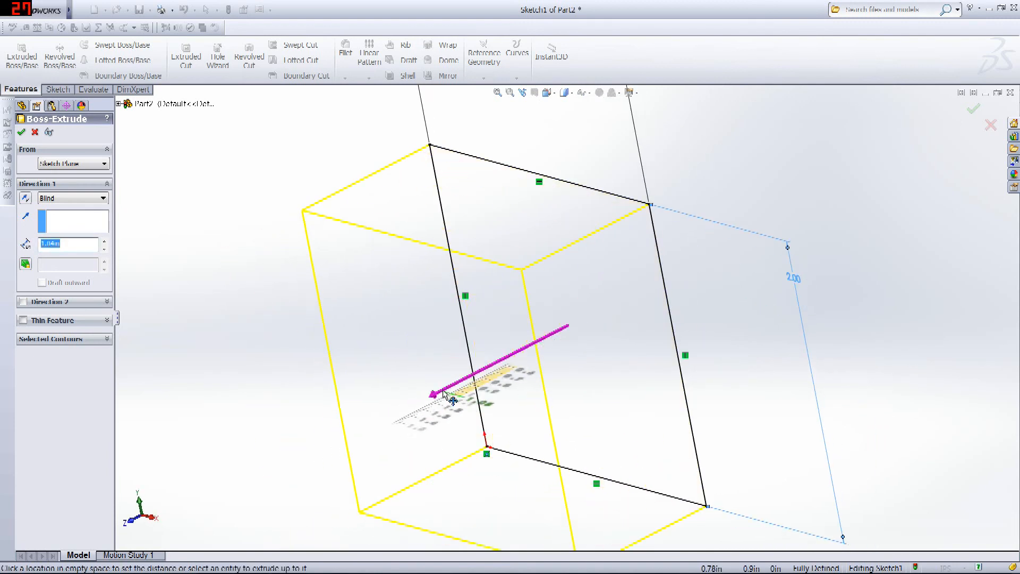
{"action": "left_click", "coordinate": [459, 381]}
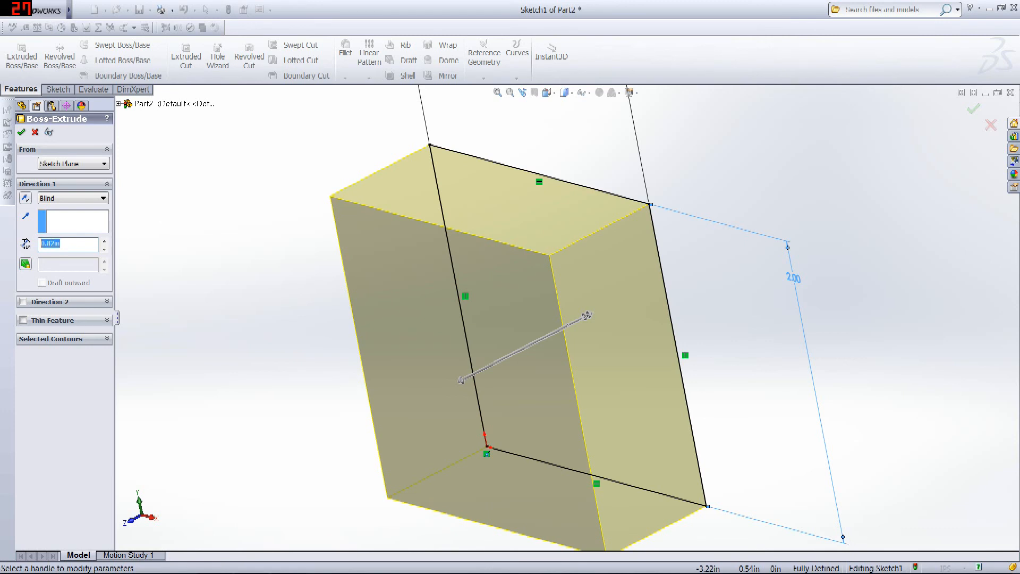
- Set the extrusion depth to 0.75 in and complete the boss
{"action": "middle_click_drag", "start_coordinate": [326, 269], "coordinate": [287, 212]}
{"action": "left_click_drag", "start_coordinate": [80, 246], "coordinate": [2, 254]}
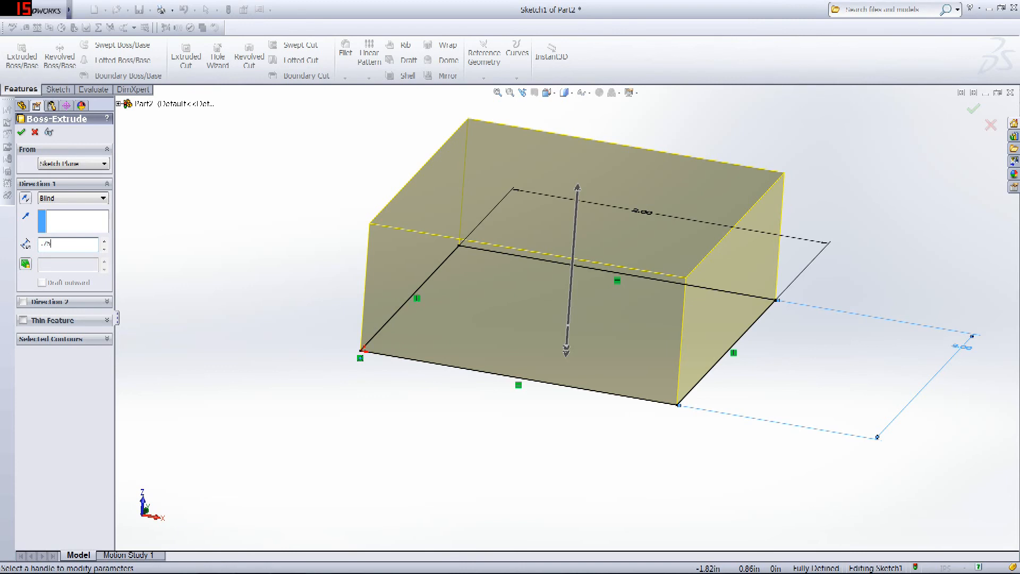
{"action": "type", "text": ".75"}
{"action": "key", "text": "Return"}
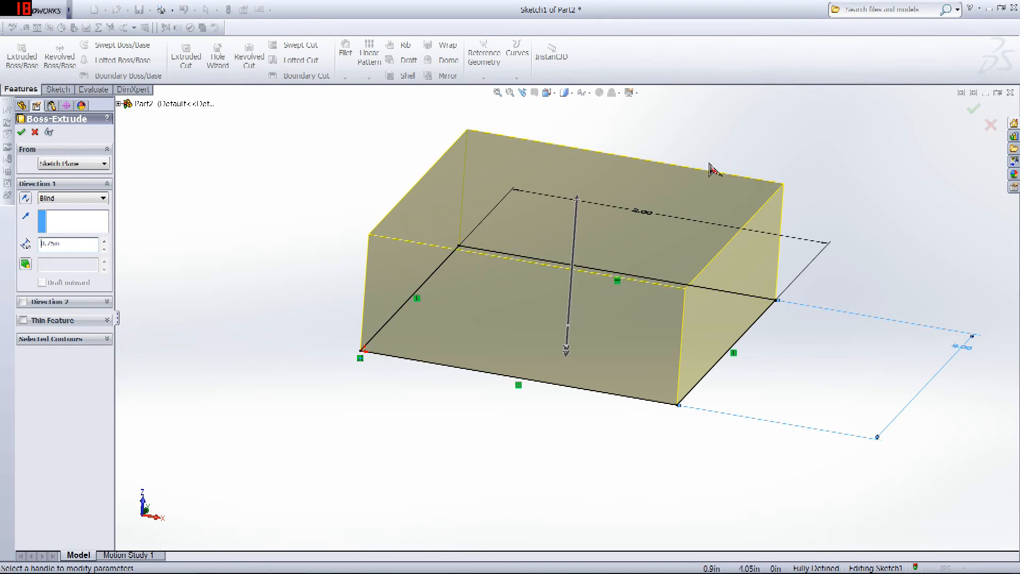
{"action": "left_click", "coordinate": [975, 110]}
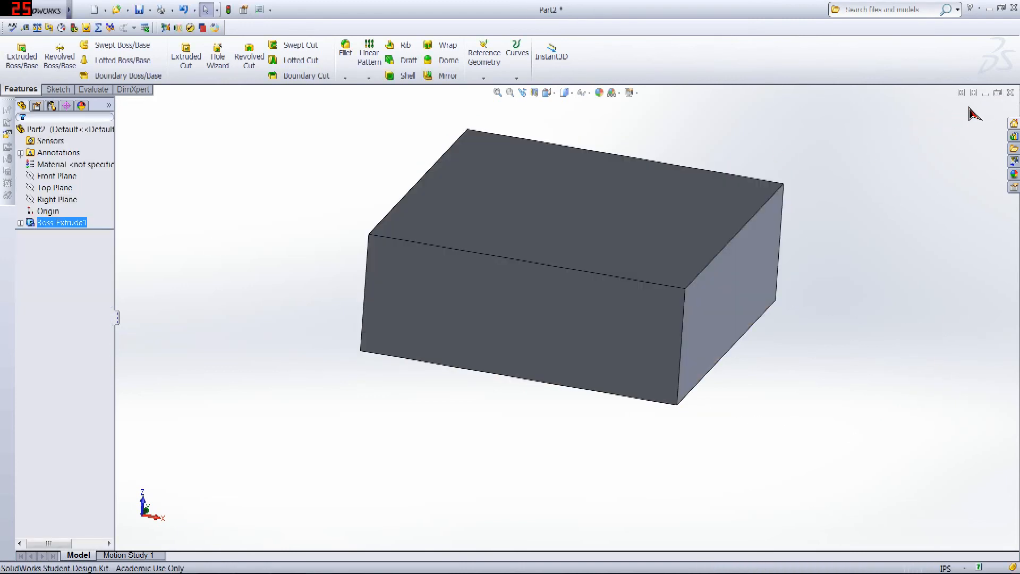
- Inspect the extruded block in the Left view and from several other angles
{"action": "middle_click_drag", "start_coordinate": [910, 142], "coordinate": [709, 382]}
{"action": "left_click", "coordinate": [548, 93]}
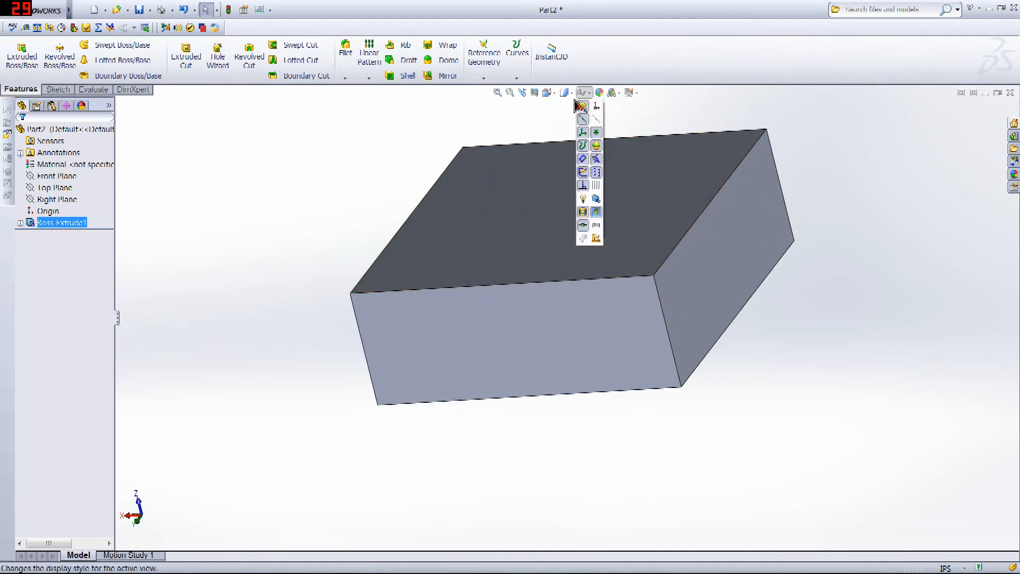
{"action": "left_click", "coordinate": [554, 120]}
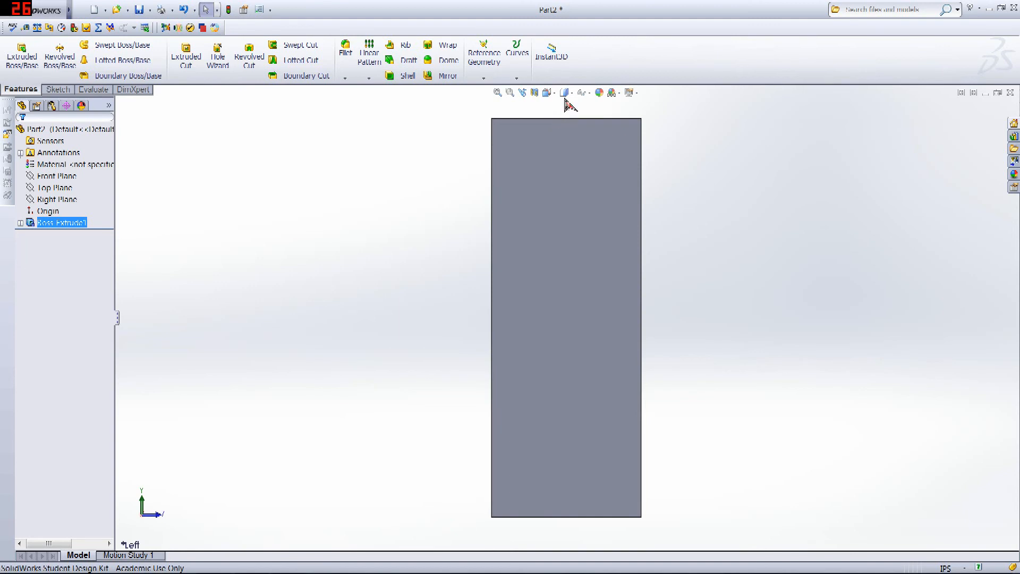
{"action": "left_click", "coordinate": [554, 94]}
{"action": "left_click", "coordinate": [559, 106]}
{"action": "middle_click_drag", "start_coordinate": [568, 166], "coordinate": [779, 229]}
{"action": "left_click", "coordinate": [779, 230]}
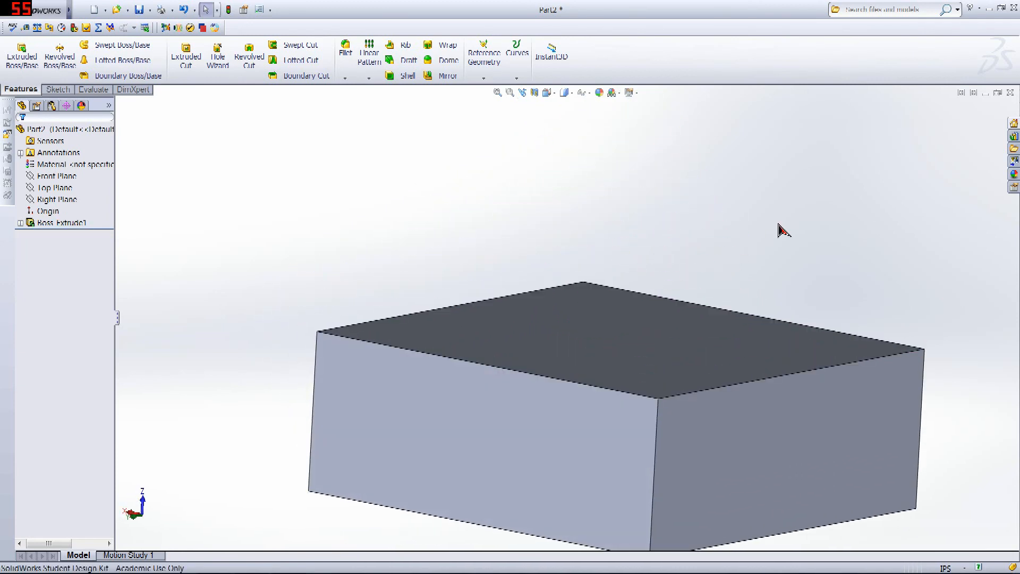
- Start a sketch on the block's upward-facing square face and draw a circle about 0.51 in in diameter near its far corner
{"action": "left_click", "coordinate": [58, 90]}
{"action": "middle_click_drag", "start_coordinate": [535, 140], "coordinate": [532, 206]}
{"action": "scroll", "coordinate": [740, 419], "scroll_direction": "up", "scroll_amount": 2}
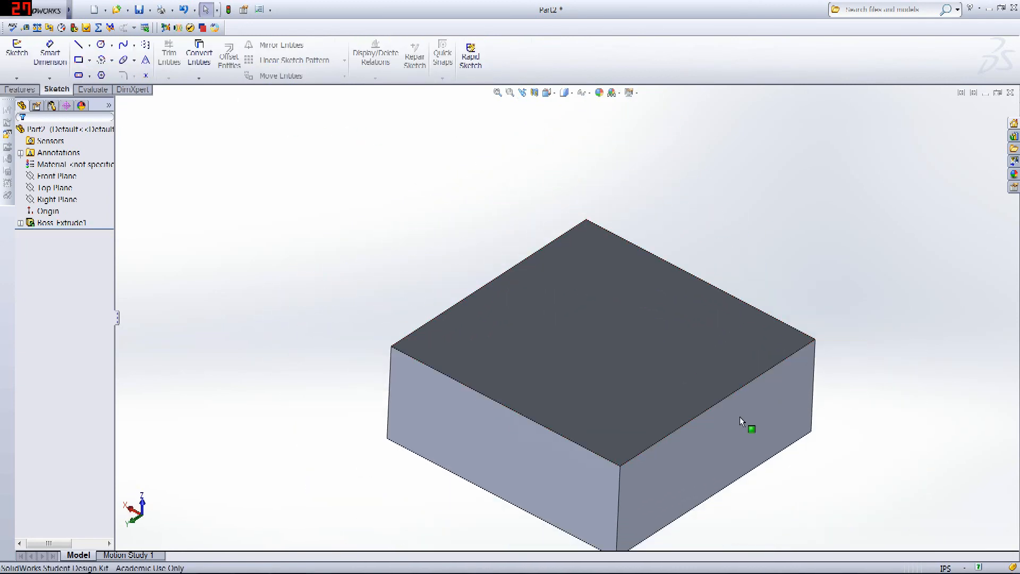
{"action": "left_click", "coordinate": [101, 46]}
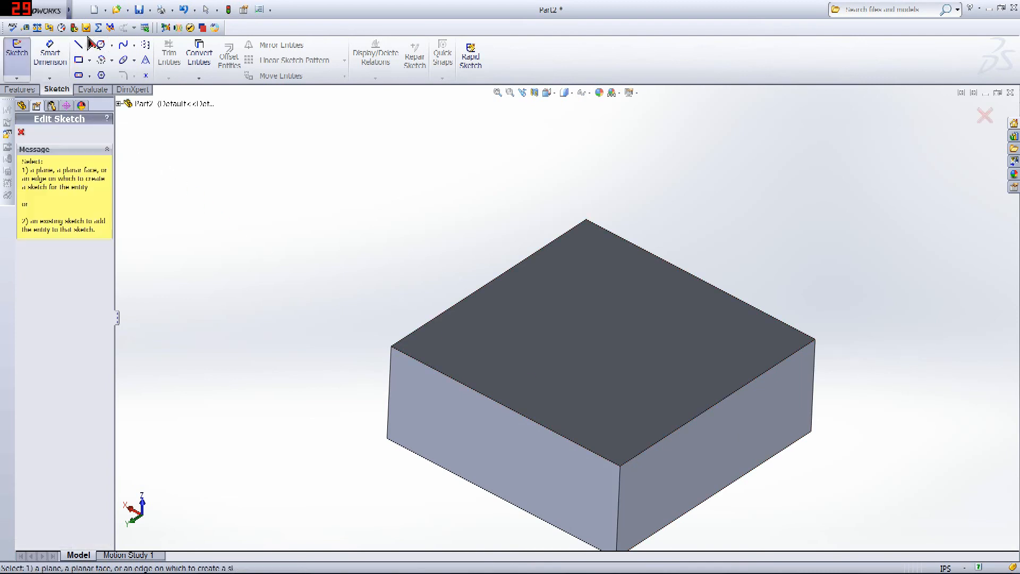
{"action": "left_click", "coordinate": [584, 255]}
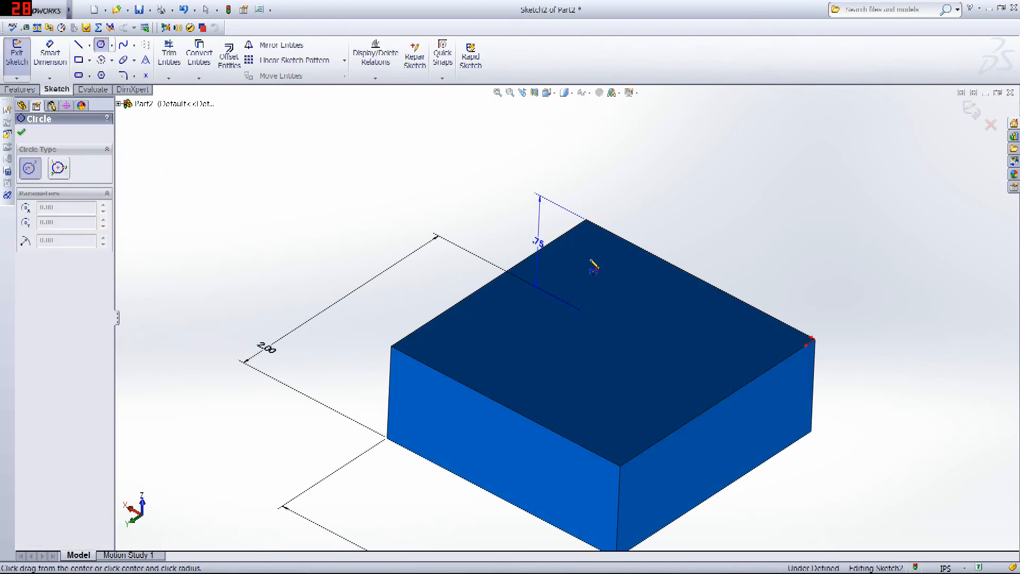
{"action": "left_click", "coordinate": [589, 260]}
{"action": "left_click", "coordinate": [604, 282]}
- Sketch three more circles toward the face's other corners, about 0.67, 0.09 and 0.67 in in diameter
{"action": "left_click", "coordinate": [678, 314]}
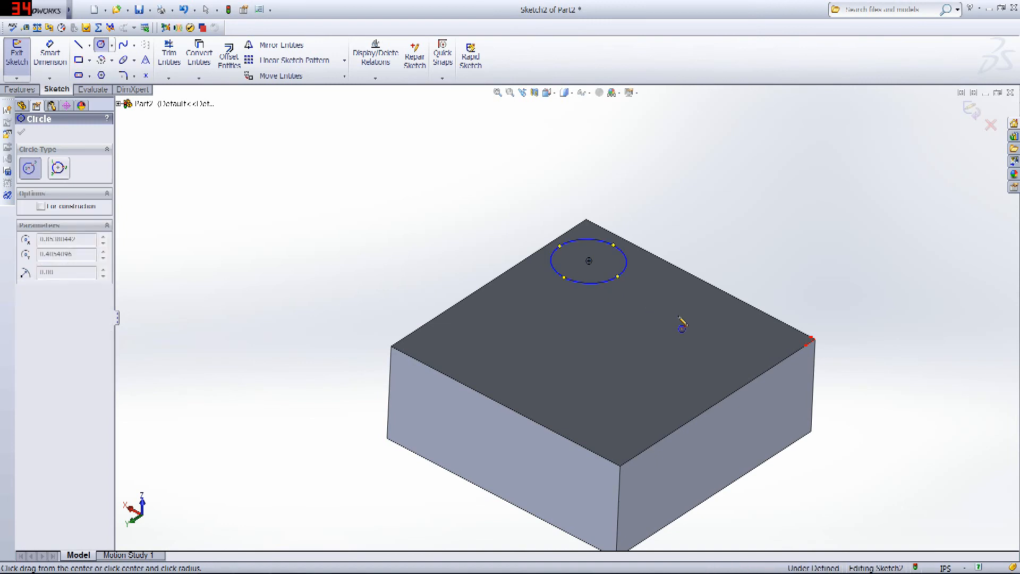
{"action": "left_click", "coordinate": [681, 343]}
{"action": "left_click", "coordinate": [585, 380]}
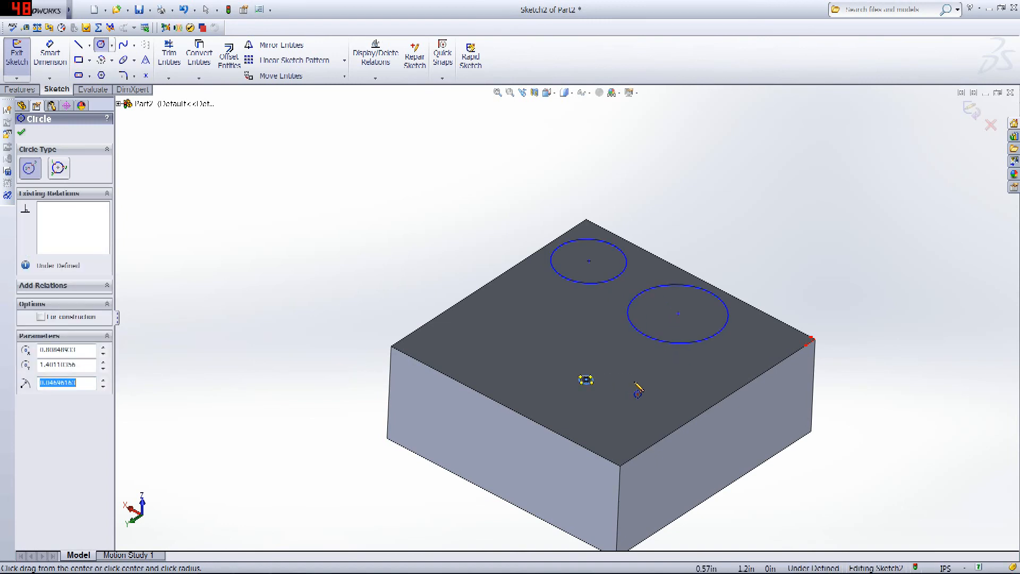
{"action": "left_click", "coordinate": [514, 324]}
{"action": "left_click", "coordinate": [540, 348]}
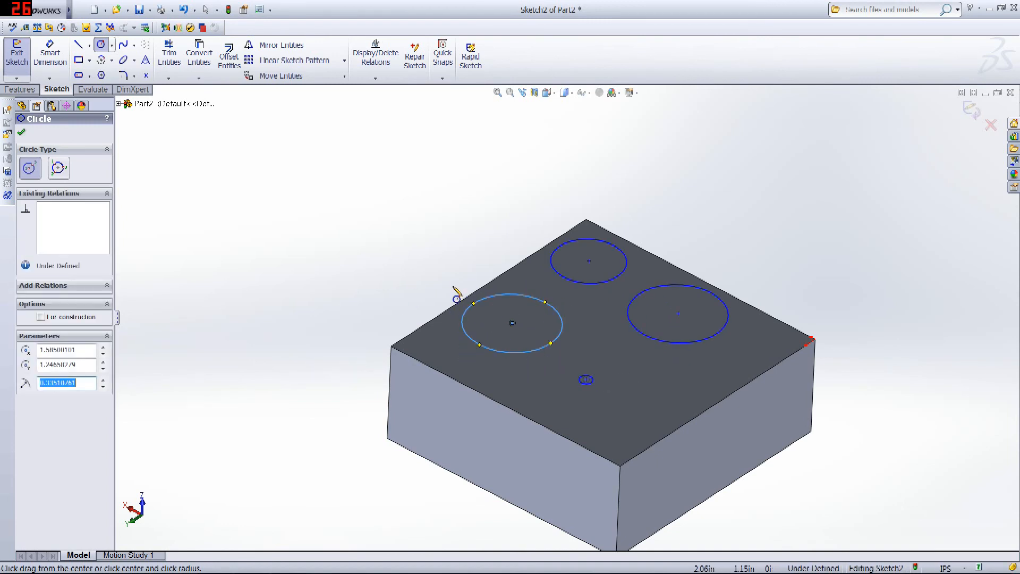
- Dimension the circle near the face's far corner and set its diameter to 0.5 in
{"action": "left_click", "coordinate": [50, 54]}
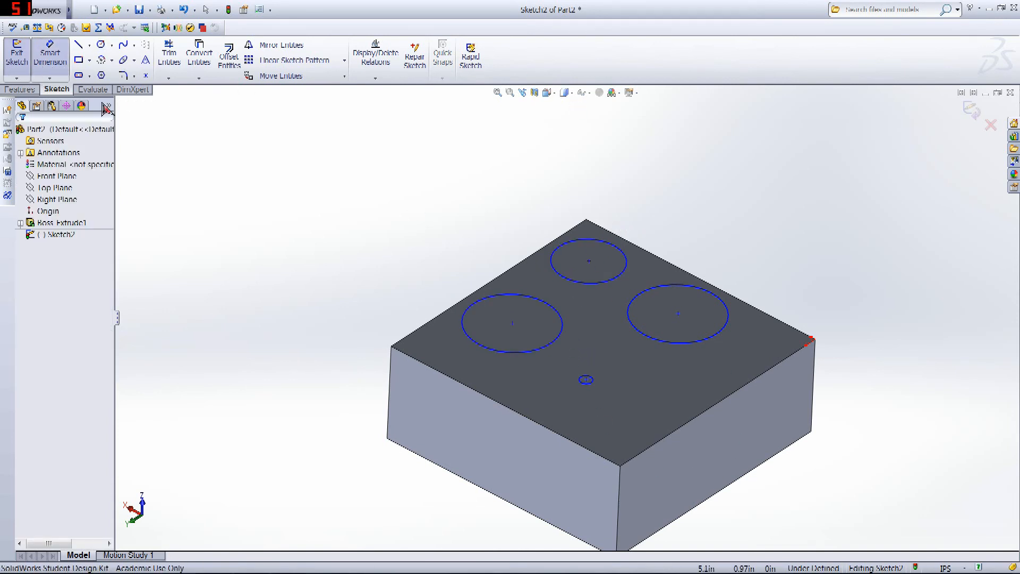
{"action": "left_click", "coordinate": [606, 246]}
{"action": "left_click", "coordinate": [704, 191]}
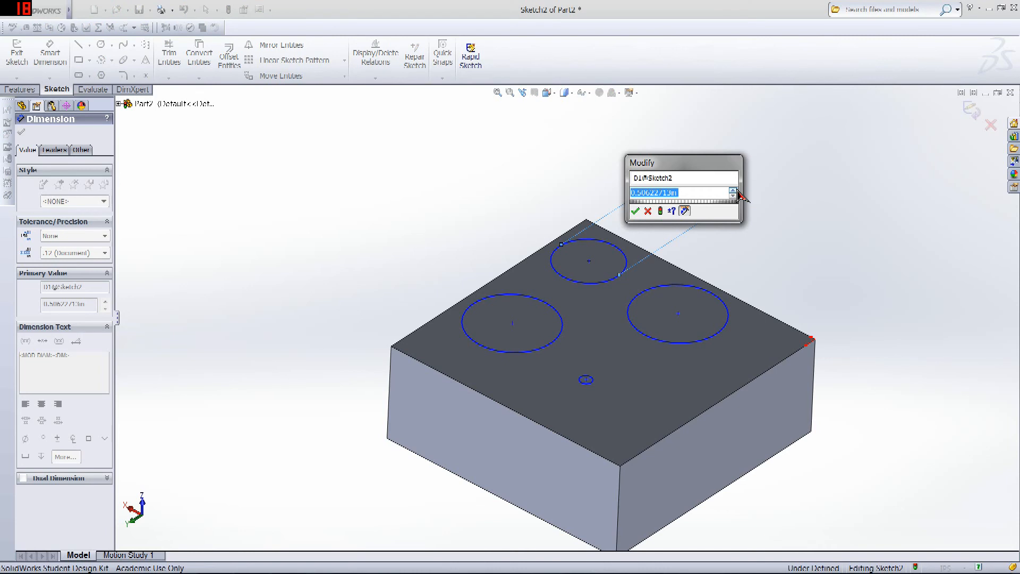
{"action": "type", "text": ".5"}
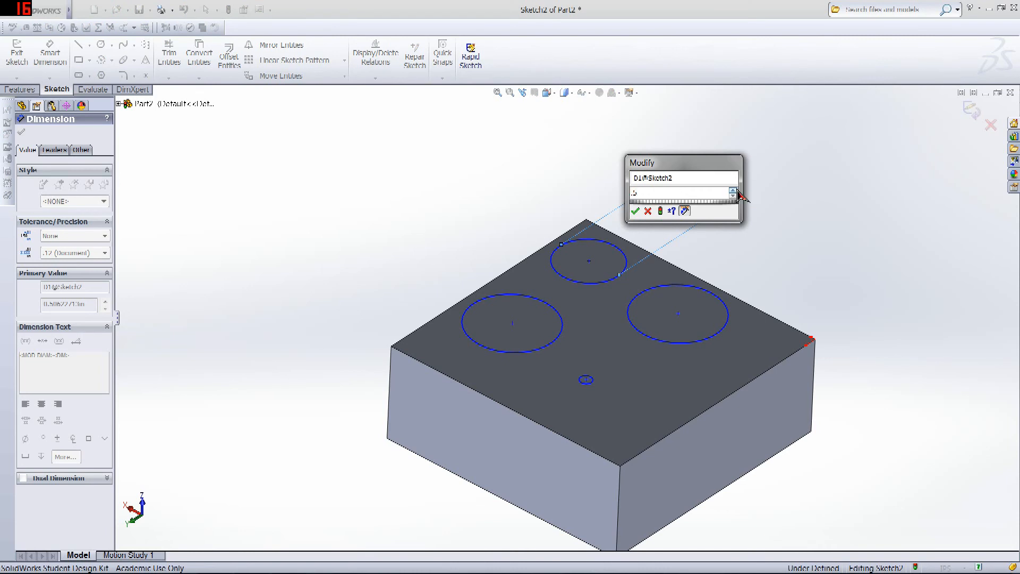
{"action": "key", "text": "Return"}
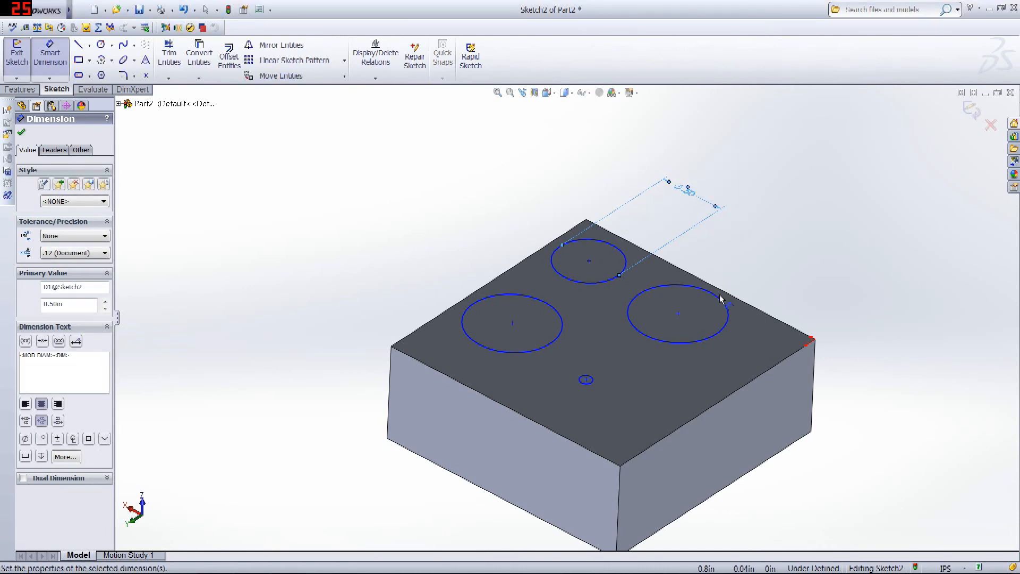
- Dimension the circle nearest the origin and set its diameter to 0.5 in
{"action": "left_click", "coordinate": [718, 297]}
{"action": "left_click", "coordinate": [786, 245]}
{"action": "type", "text": ".5"}
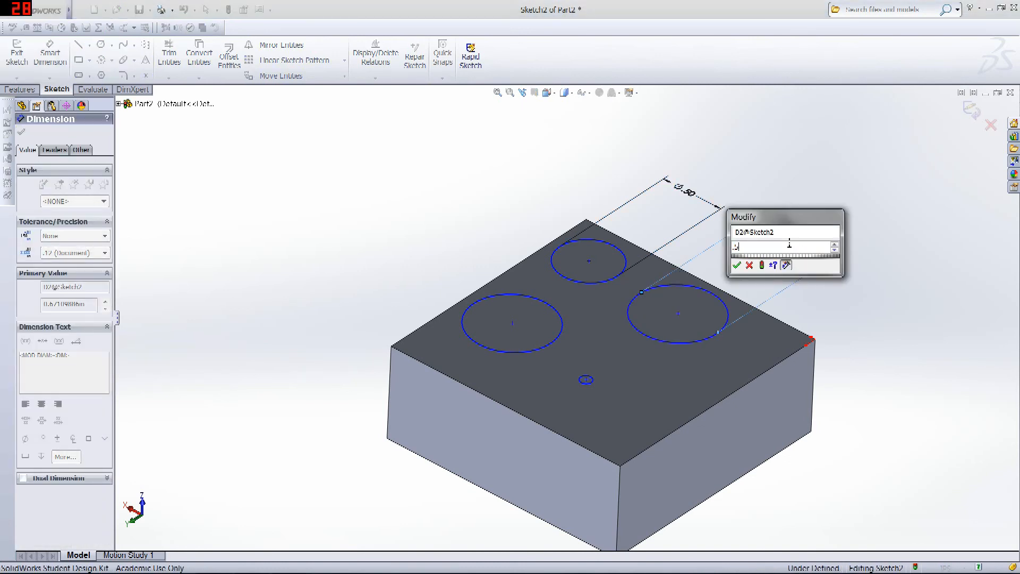
{"action": "key", "text": "Return"}
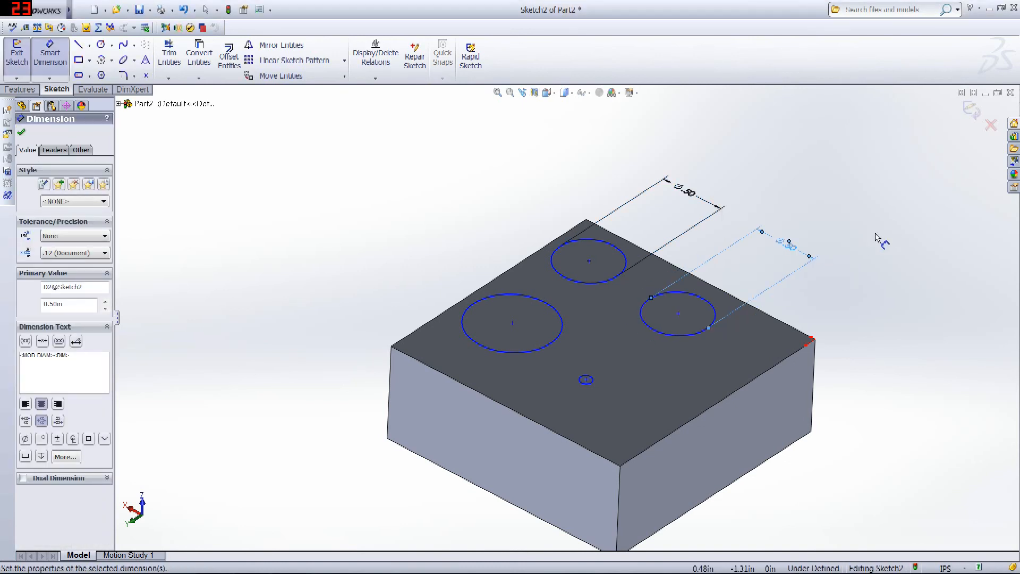
- Dimension the smallest circle, near the face's closest corner, and set its diameter to 0.5 in
{"action": "left_click", "coordinate": [591, 385]}
{"action": "left_click", "coordinate": [666, 387]}
{"action": "type", "text": "."}
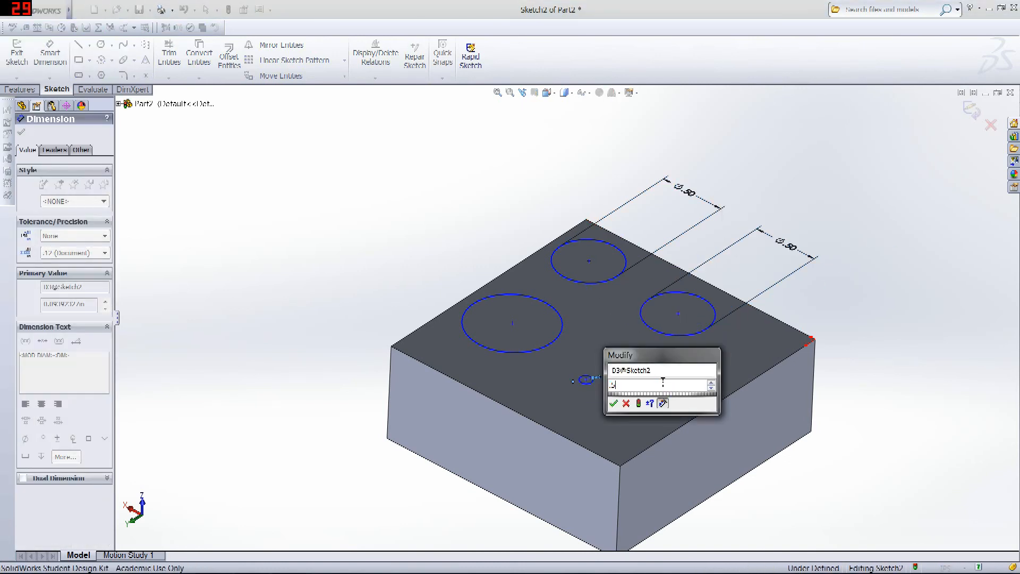
{"action": "type", "text": "5"}
{"action": "key", "text": "Return"}
- Dimension the one circle still without a dimension and set its diameter to 0.5 in
{"action": "left_click", "coordinate": [504, 350]}
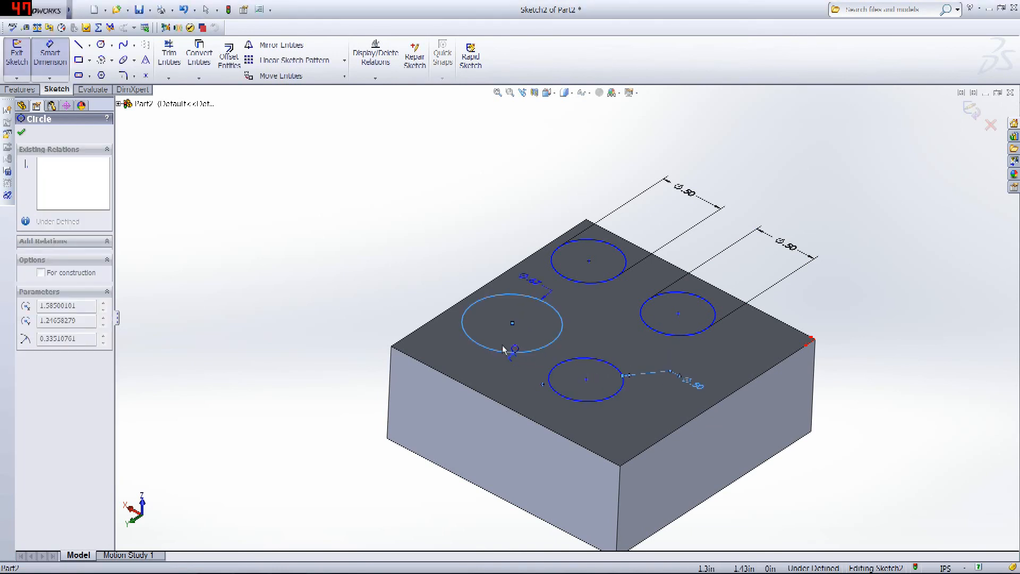
{"action": "left_click", "coordinate": [420, 240]}
{"action": "type", "text": ".5"}
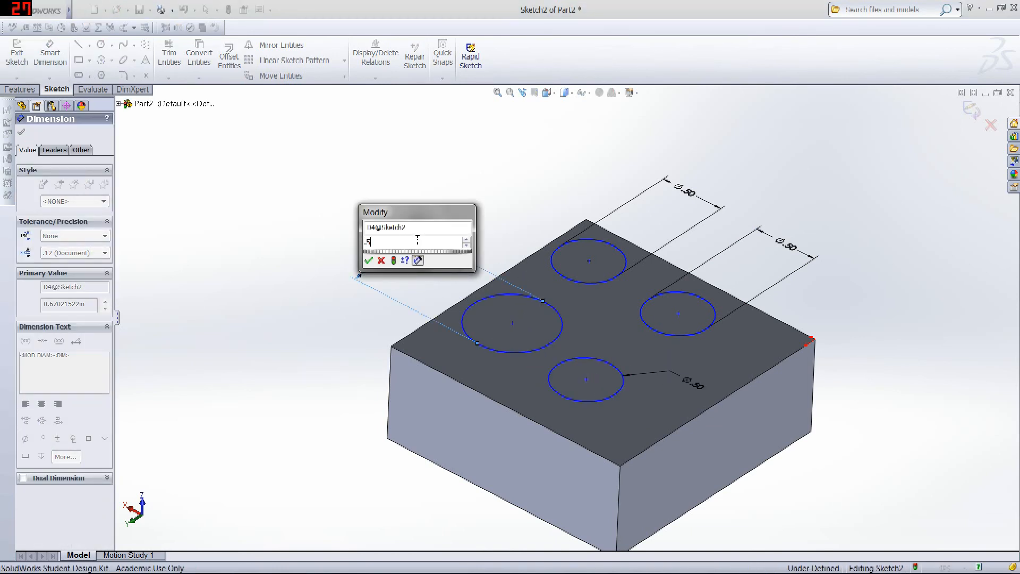
{"action": "key", "text": "Return"}
{"action": "middle_click_drag", "start_coordinate": [773, 139], "coordinate": [774, 394]}
{"action": "middle_click_drag", "start_coordinate": [723, 257], "coordinate": [783, 339]}
{"action": "scroll", "coordinate": [564, 373], "scroll_direction": "down", "scroll_amount": 2}
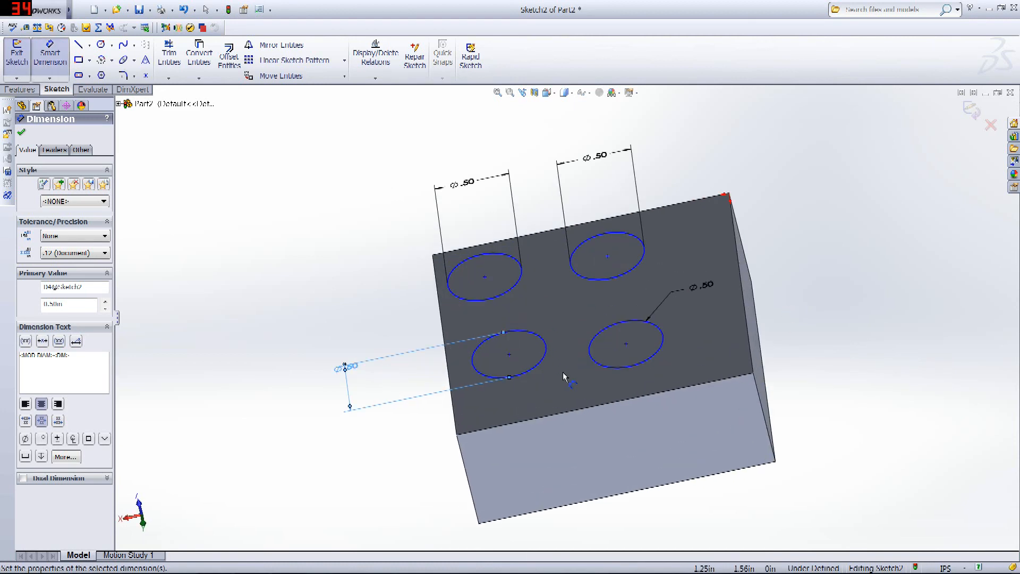
{"action": "middle_click_drag", "start_coordinate": [849, 254], "coordinate": [859, 376]}
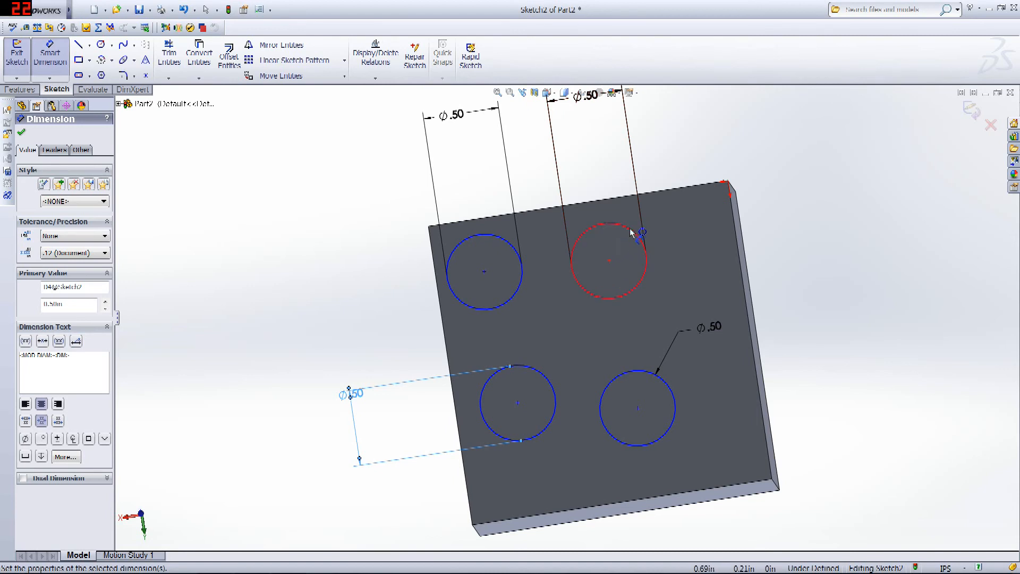
{"action": "left_click", "coordinate": [609, 262]}
{"action": "left_click", "coordinate": [629, 199]}
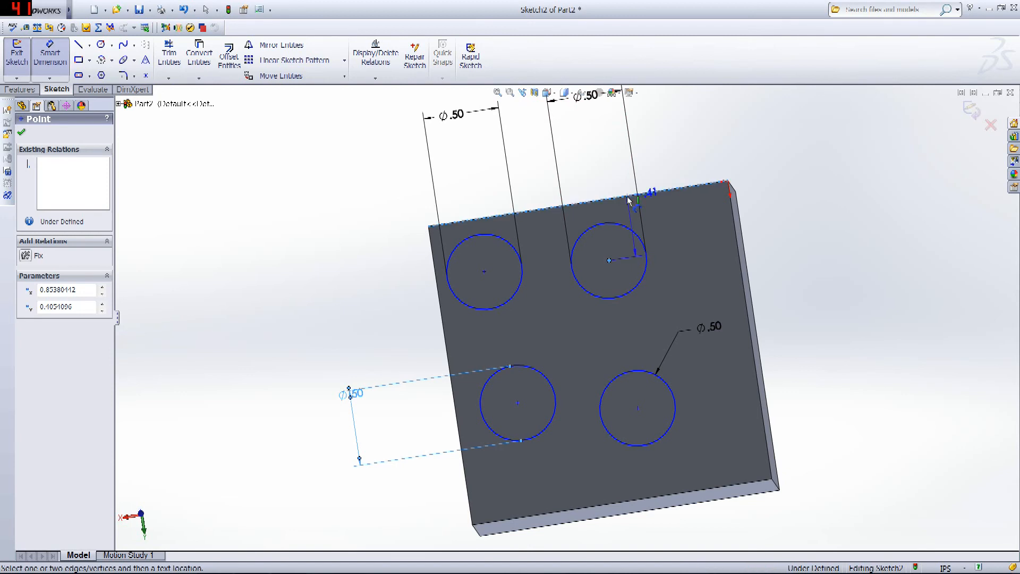
{"action": "key", "text": "Escape"}
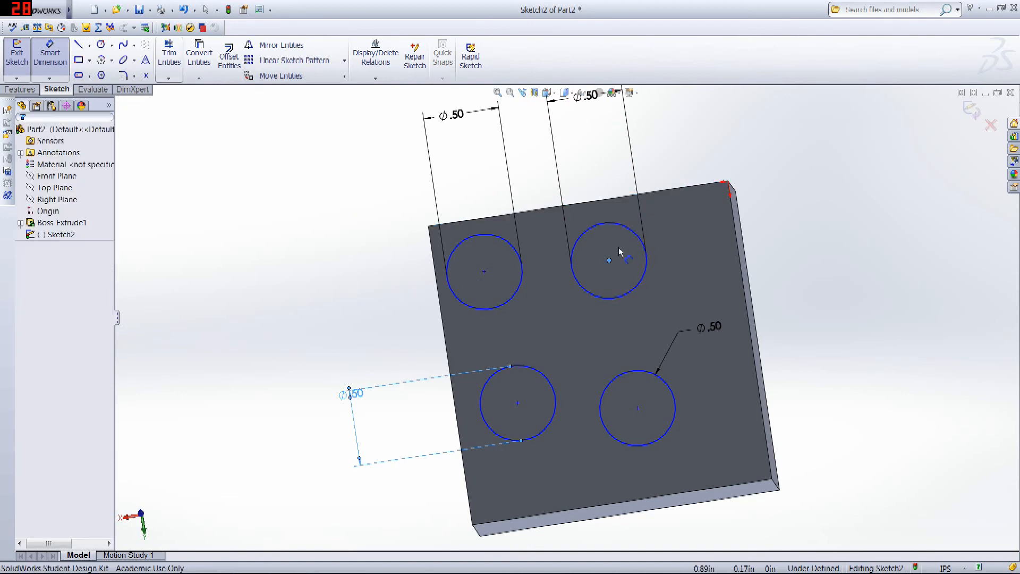
{"action": "key", "text": "Escape"}
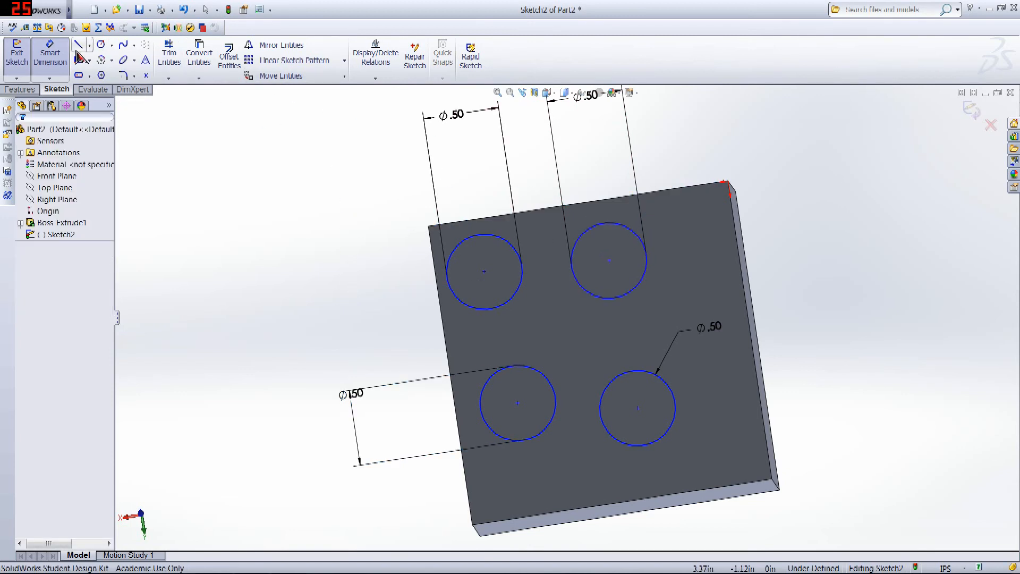
- Dimension the circle nearest the origin from the face's upper edge and set the distance to 0.5 in
{"action": "left_click", "coordinate": [624, 230]}
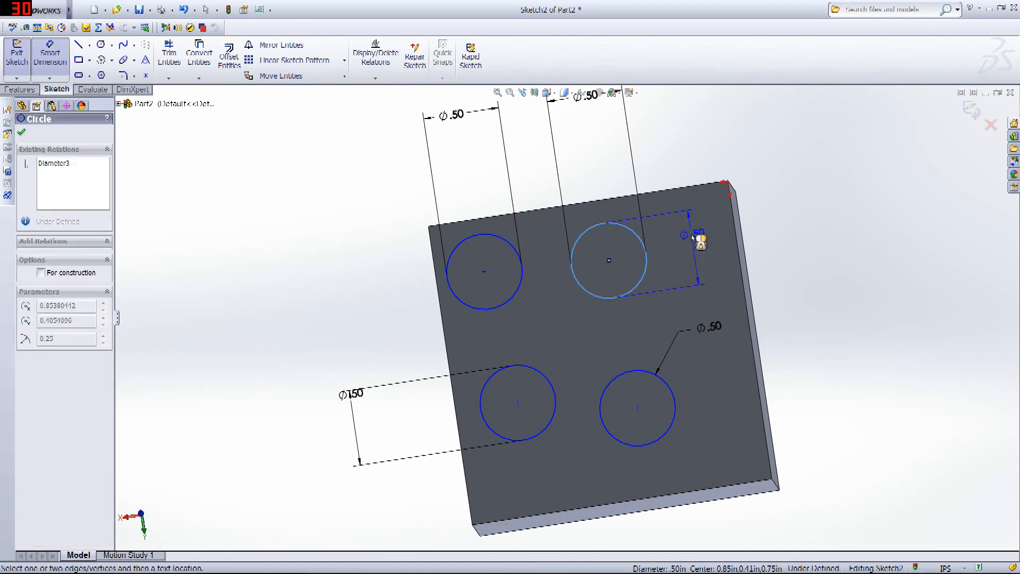
{"action": "left_click", "coordinate": [676, 190]}
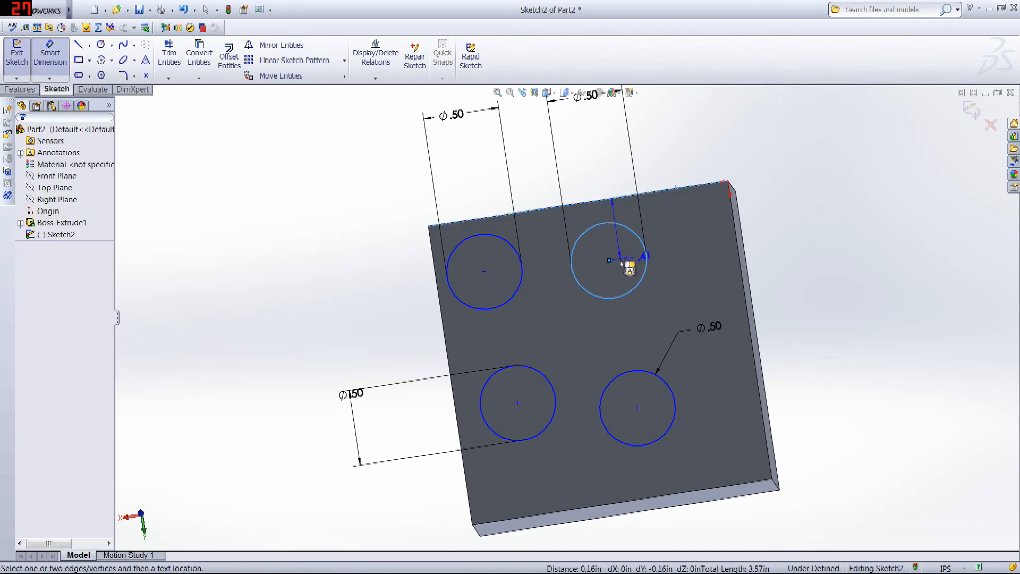
{"action": "left_click", "coordinate": [811, 207]}
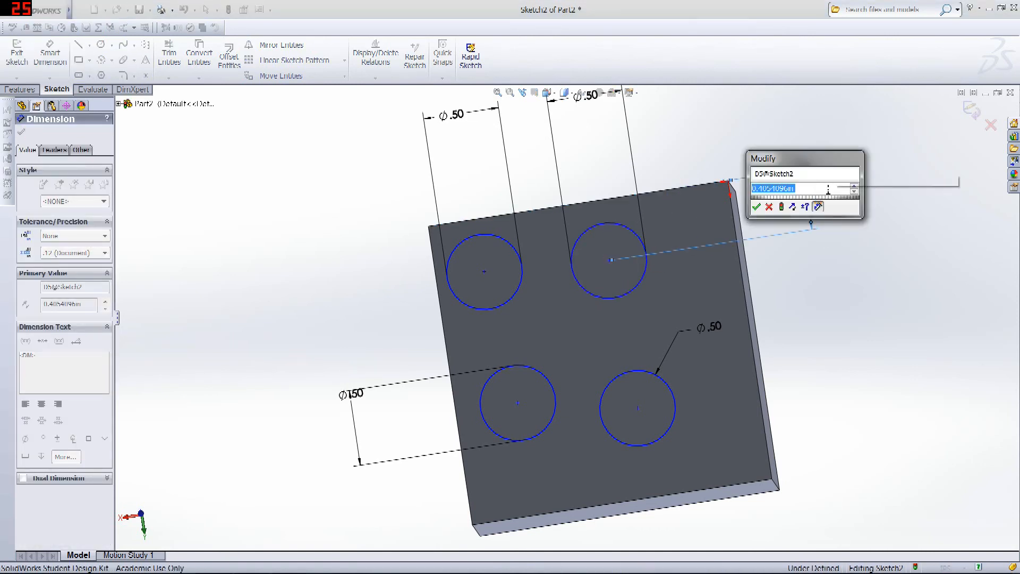
{"action": "type", "text": ".5"}
{"action": "key", "text": "Return"}
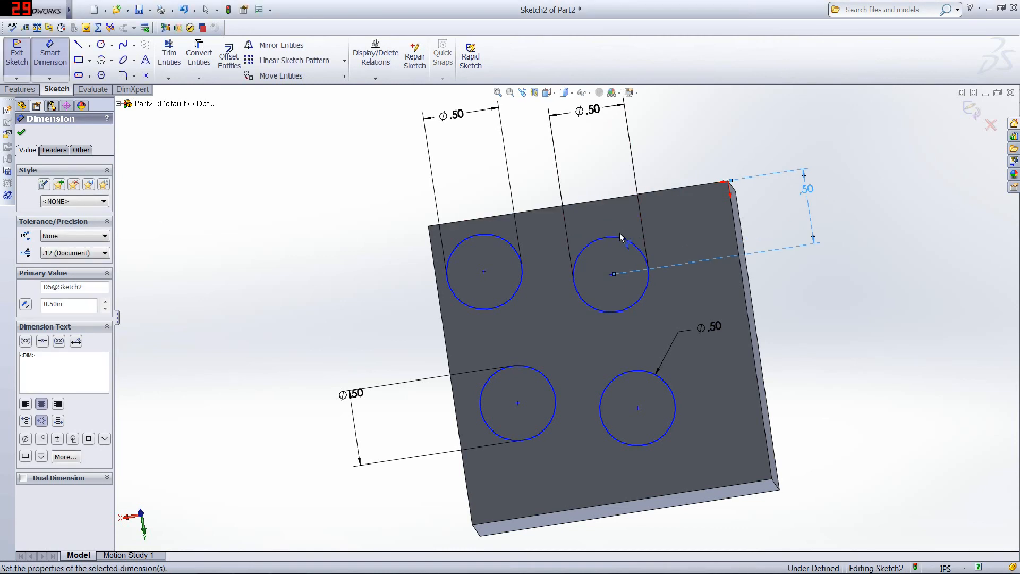
{"action": "left_click", "coordinate": [620, 238]}
{"action": "left_click", "coordinate": [630, 196]}
{"action": "left_click", "coordinate": [679, 149]}
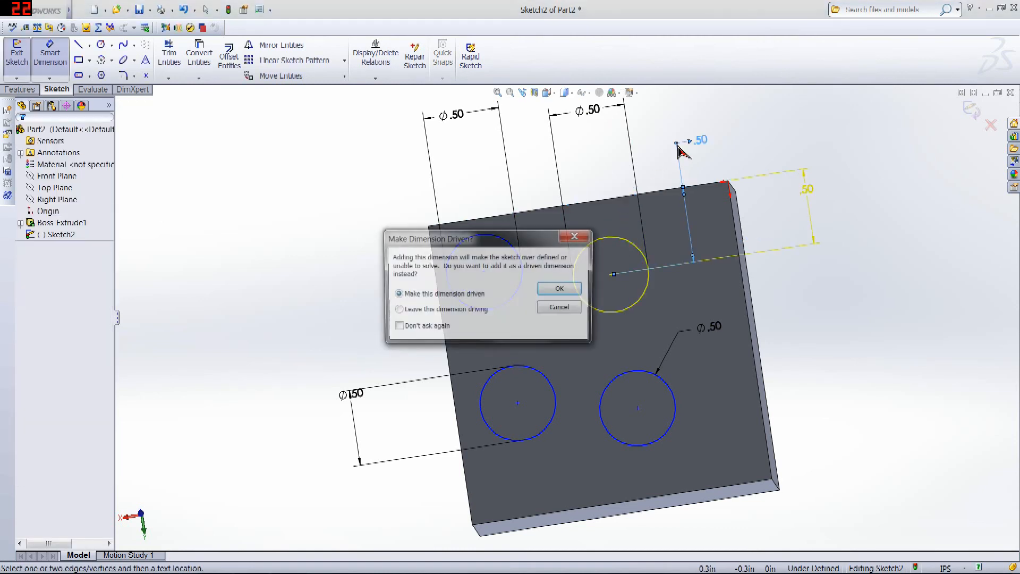
{"action": "left_click", "coordinate": [578, 237]}
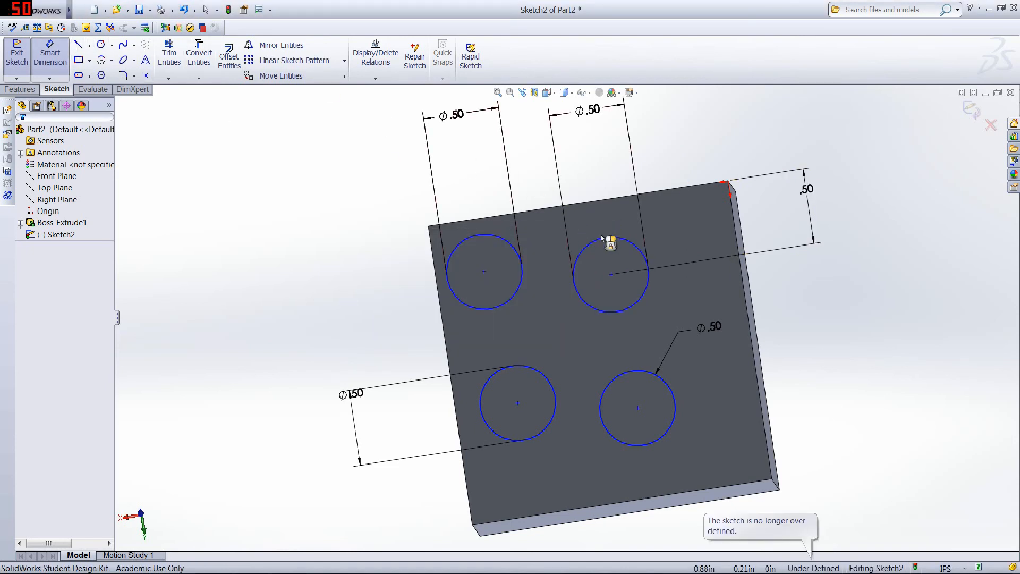
- Dimension the circle nearest the origin from the face's right edge and set the distance to 0.5 in
{"action": "left_click", "coordinate": [628, 248]}
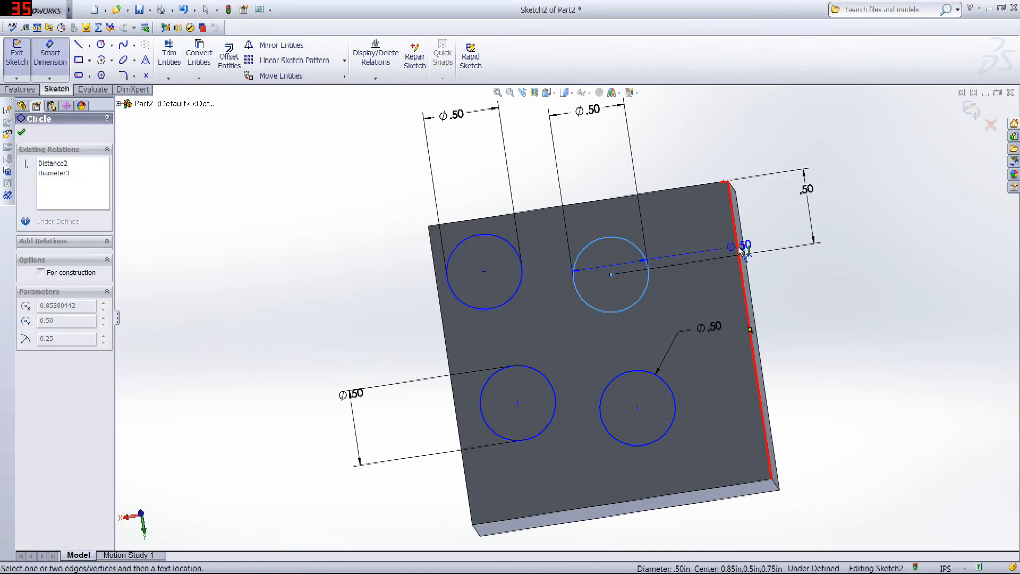
{"action": "left_click", "coordinate": [740, 253]}
{"action": "left_click", "coordinate": [849, 247]}
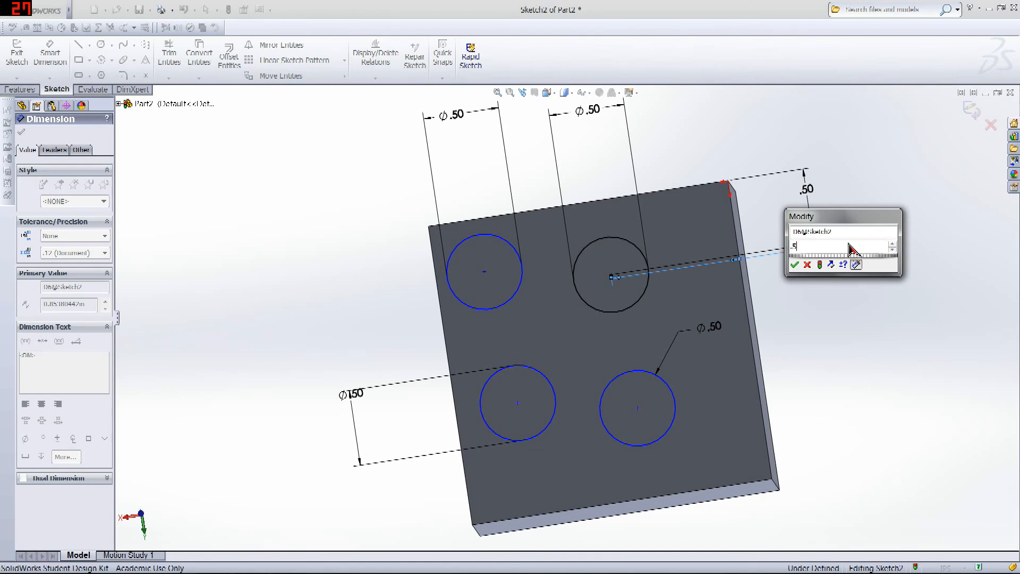
{"action": "key", "text": "Return"}
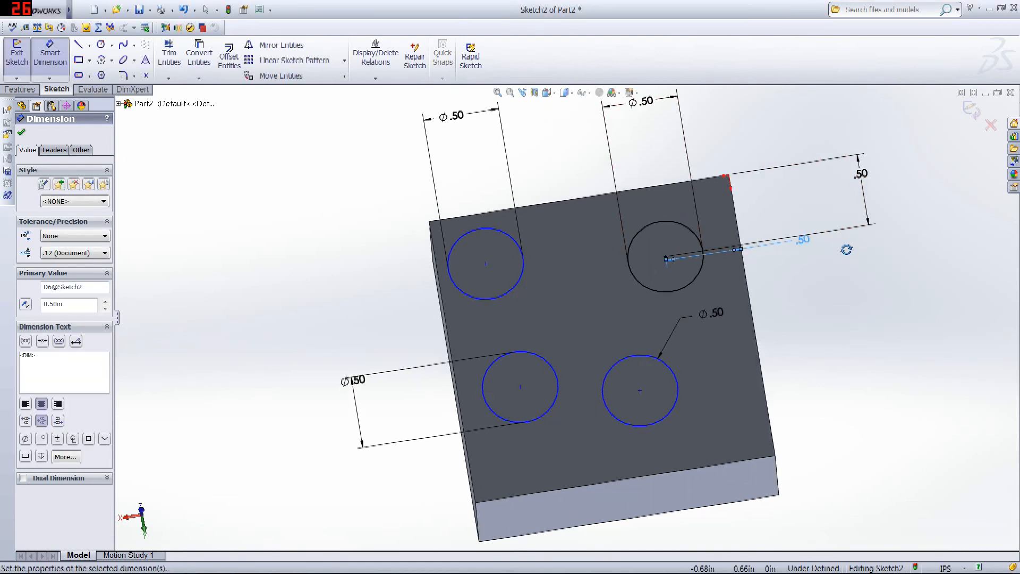
- Dimension the lower-right circle from the face's right edge, with a distance of 0.5 in
{"action": "middle_click_drag", "start_coordinate": [846, 249], "coordinate": [785, 368]}
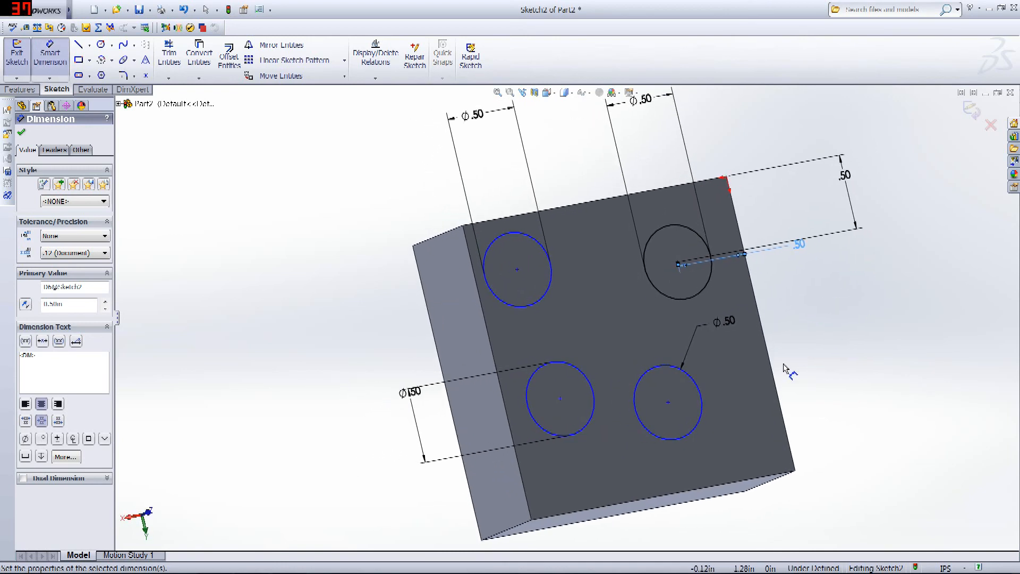
{"action": "left_click", "coordinate": [703, 403]}
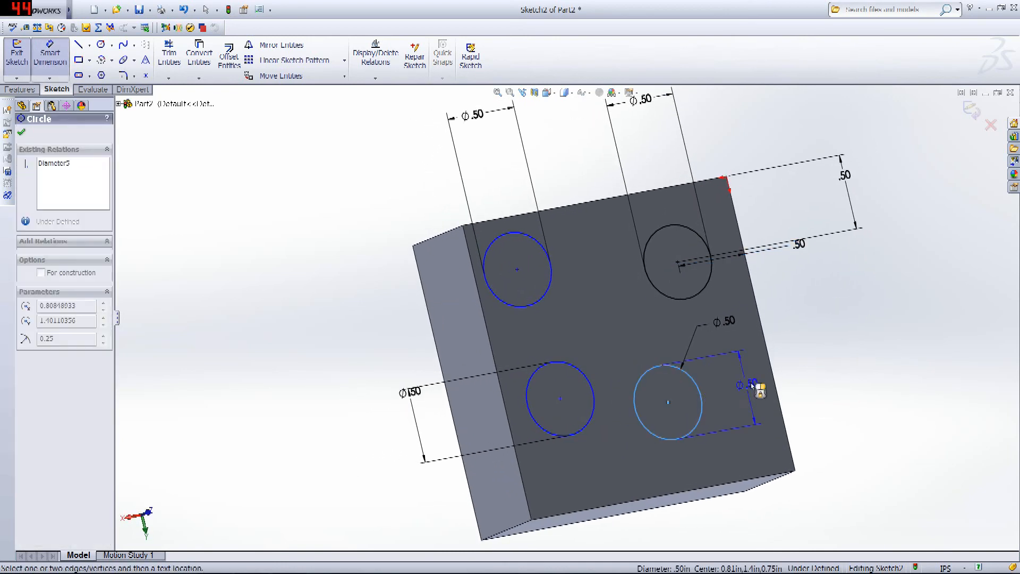
{"action": "left_click", "coordinate": [779, 383]}
{"action": "left_click", "coordinate": [816, 364]}
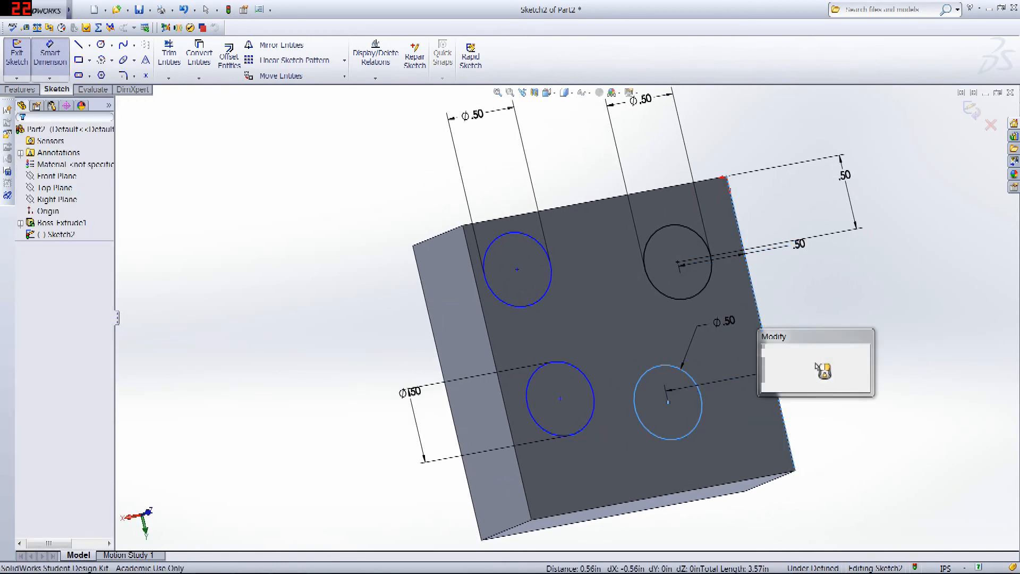
{"action": "key", "text": "Return"}
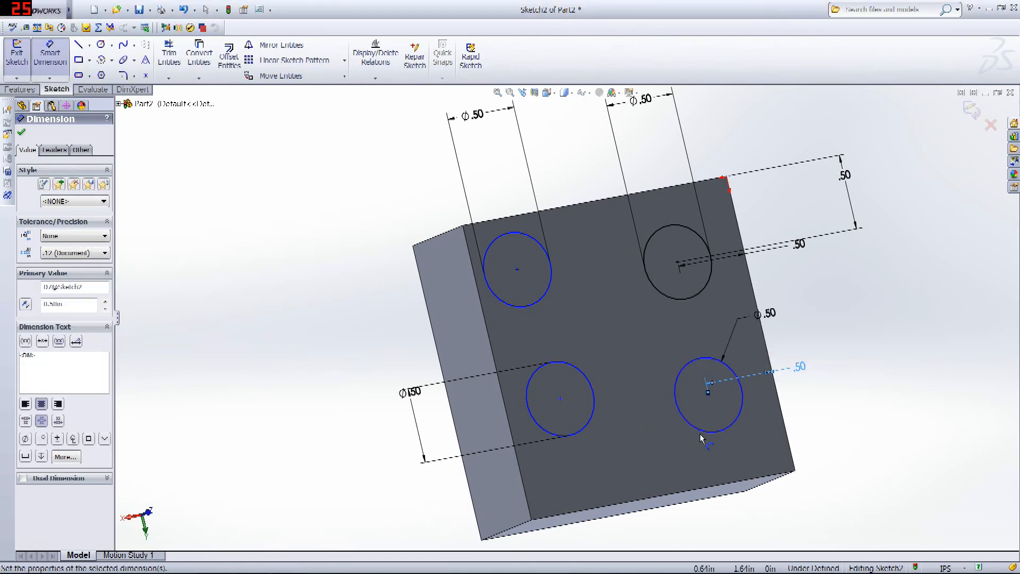
- Dimension the lower-right circle from the face's lower edge and set the distance to 0.5 in
{"action": "left_click", "coordinate": [711, 431]}
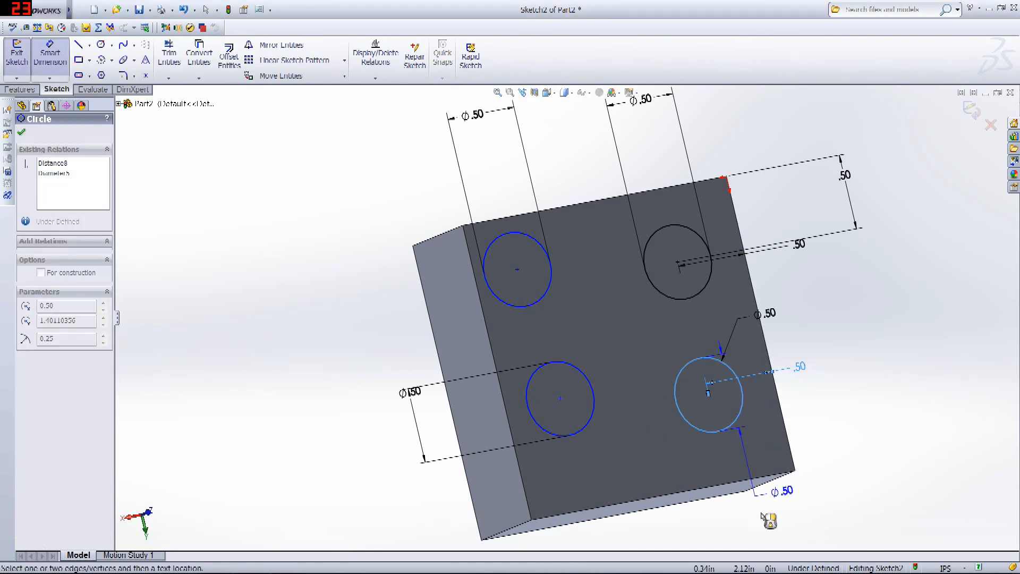
{"action": "left_click", "coordinate": [753, 486]}
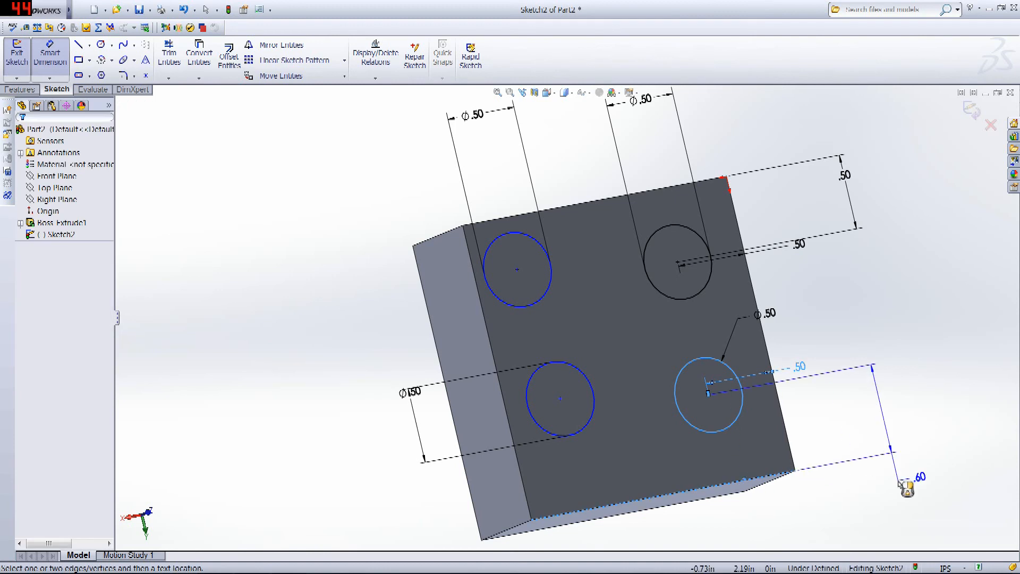
{"action": "left_click", "coordinate": [900, 478]}
{"action": "type", "text": ".5"}
{"action": "key", "text": "Return"}
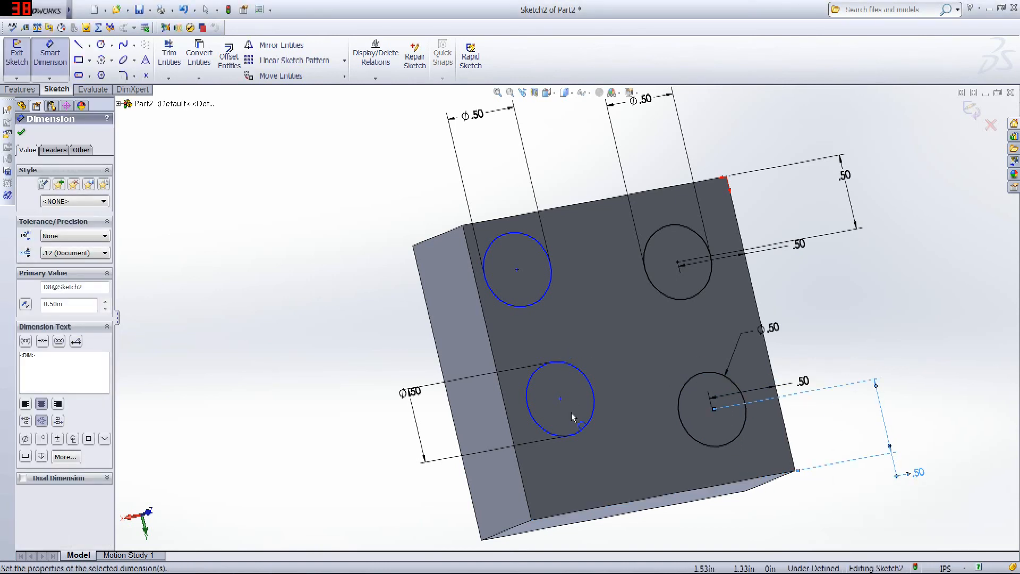
- Dimension the lower-left circle from the face's lower edge and set the distance to 0.5 in
{"action": "left_click", "coordinate": [571, 439]}
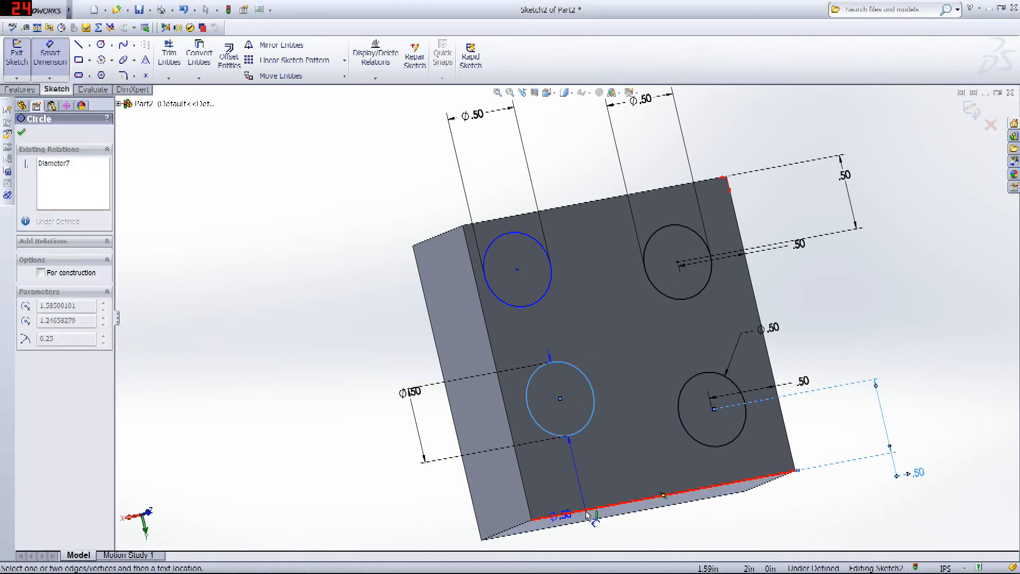
{"action": "left_click", "coordinate": [590, 508]}
{"action": "left_click", "coordinate": [626, 465]}
{"action": "type", "text": ".5"}
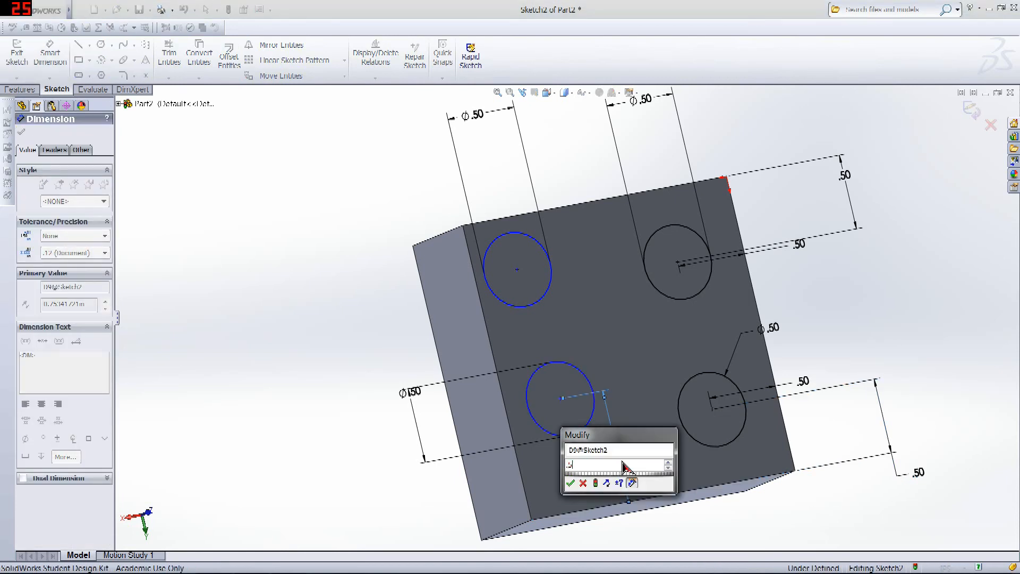
{"action": "key", "text": "Return"}
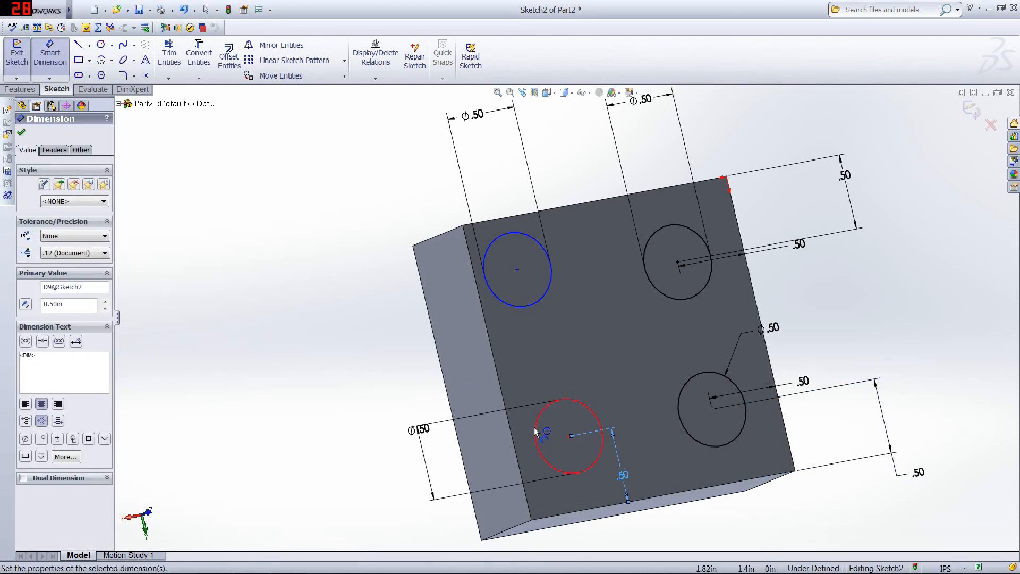
{"action": "left_click", "coordinate": [536, 432]}
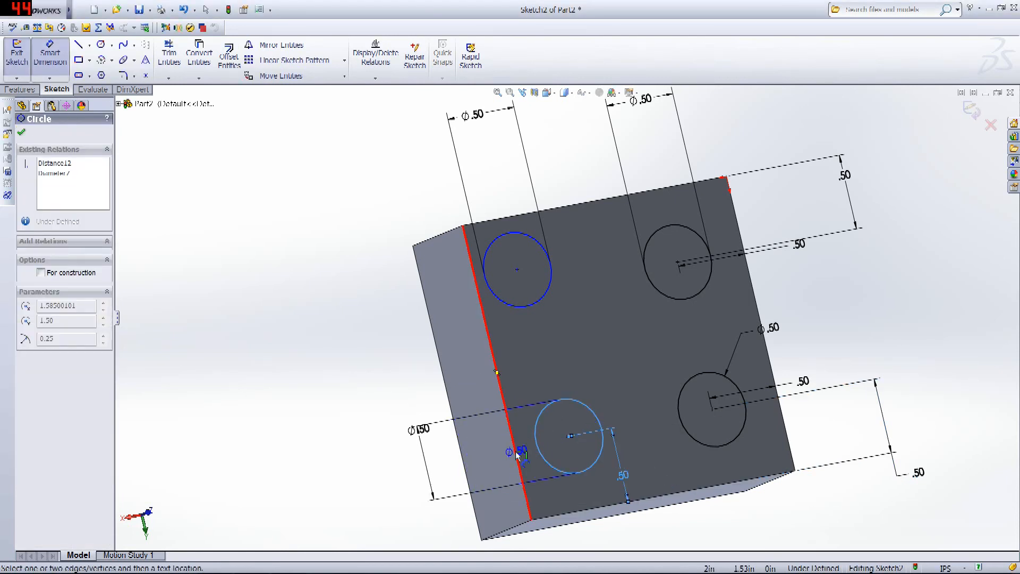
{"action": "left_click", "coordinate": [476, 456]}
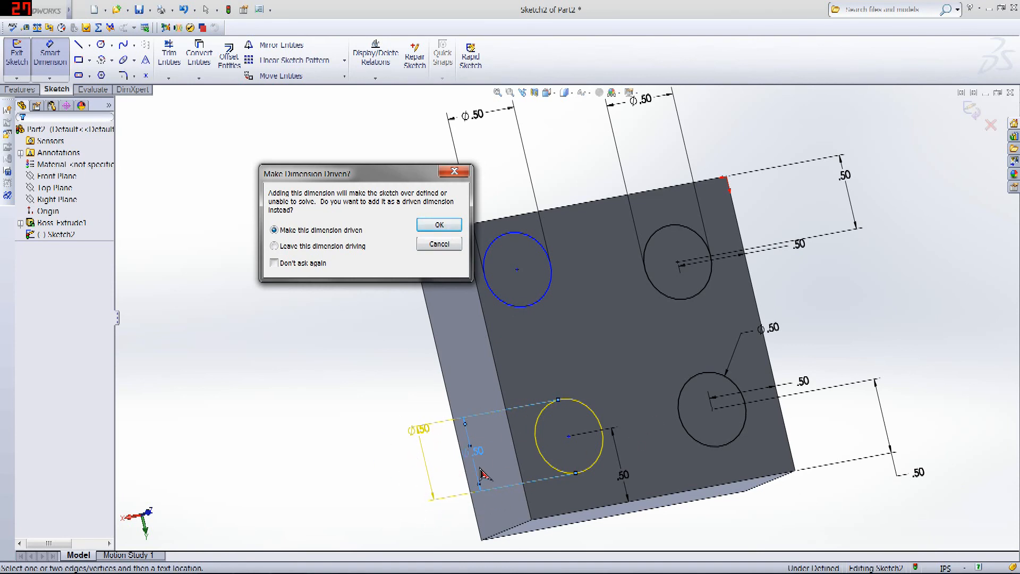
{"action": "left_click", "coordinate": [459, 173]}
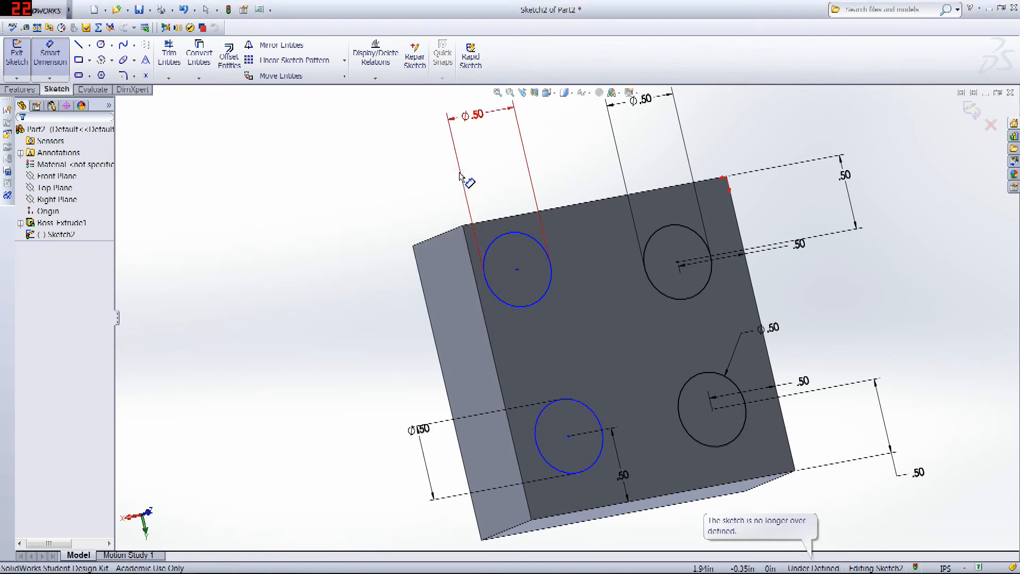
- Dimension the lower-left circle from the face's left edge and set the distance to 0.5 in
{"action": "left_click", "coordinate": [67, 60]}
{"action": "left_click", "coordinate": [540, 450]}
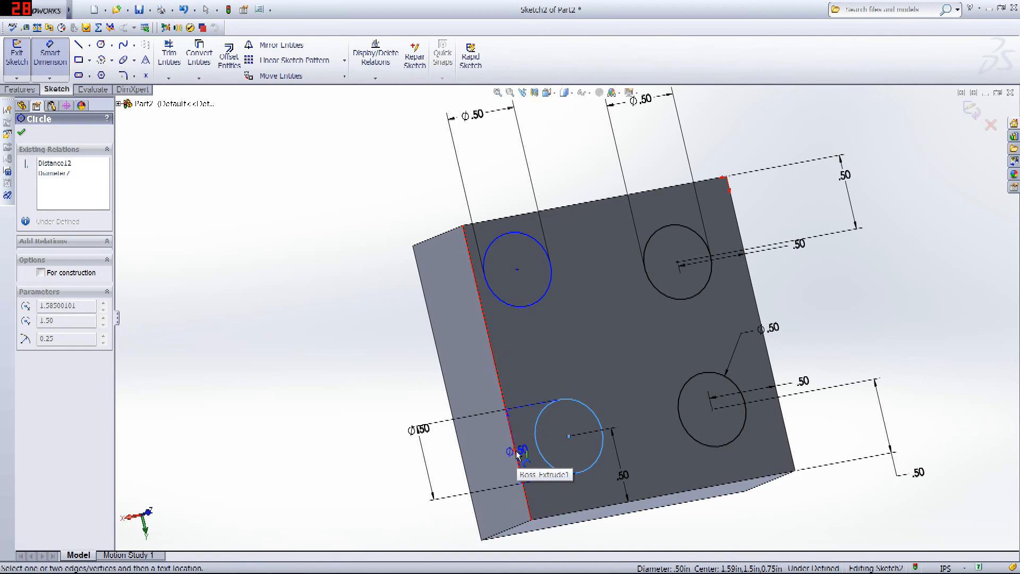
{"action": "left_click", "coordinate": [510, 434]}
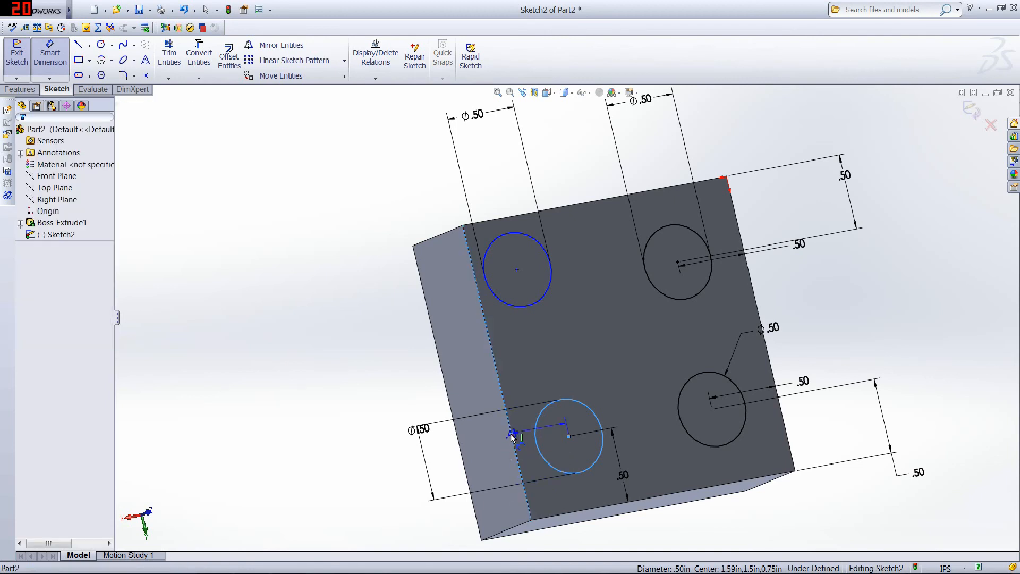
{"action": "left_click", "coordinate": [465, 445]}
{"action": "type", "text": ".5"}
{"action": "key", "text": "Return"}
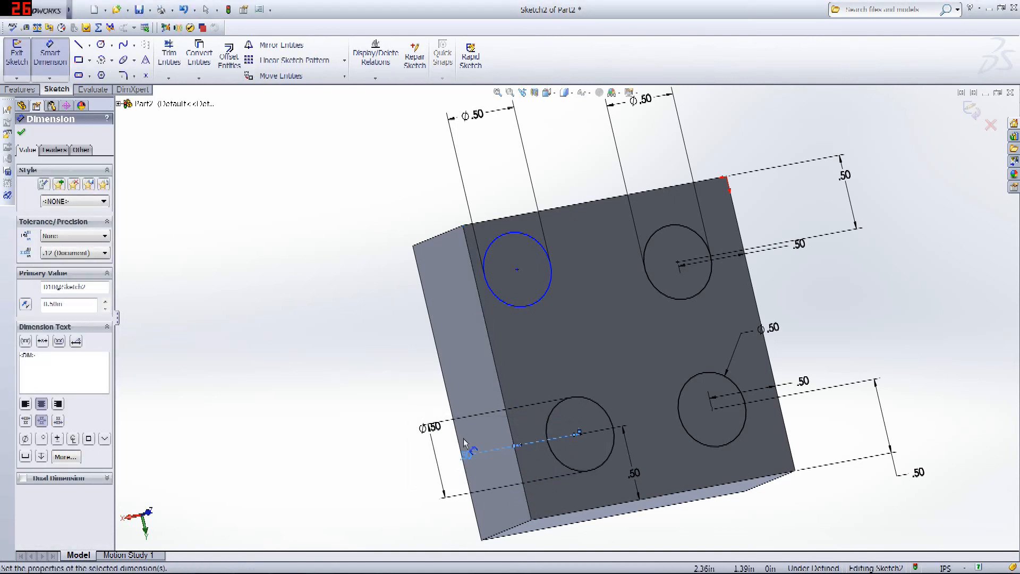
- Dimension the upper-left circle from the face's upper edge and set the distance to 0.5 in
{"action": "left_click", "coordinate": [521, 238]}
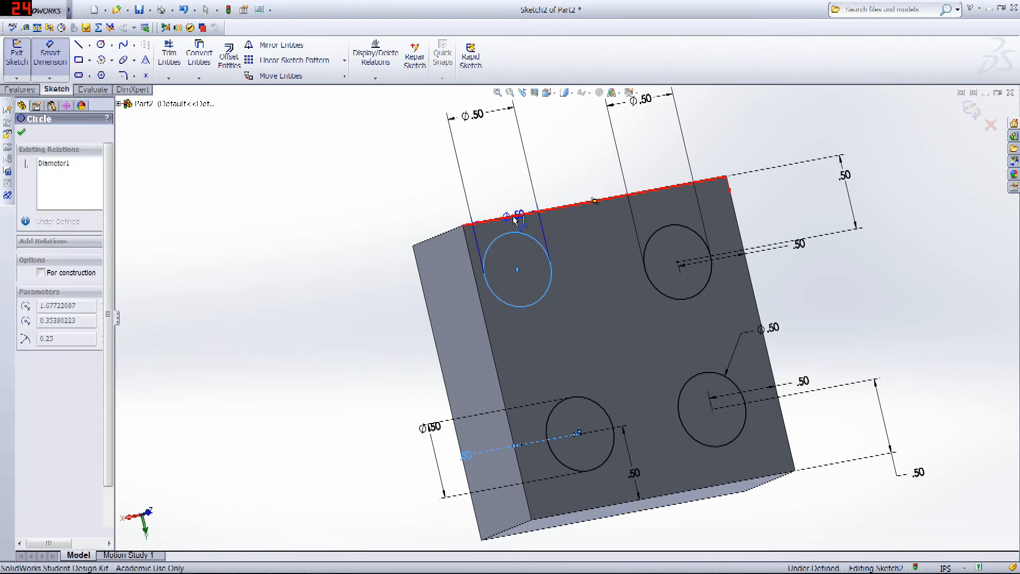
{"action": "left_click", "coordinate": [519, 217]}
{"action": "left_click", "coordinate": [498, 173]}
{"action": "type", "text": ".5"}
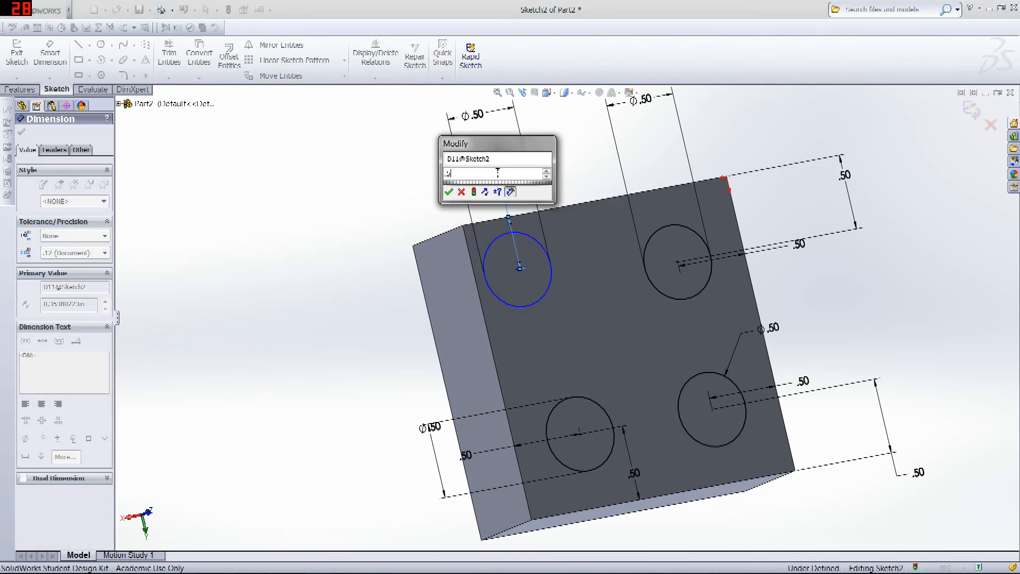
{"action": "key", "text": "Return"}
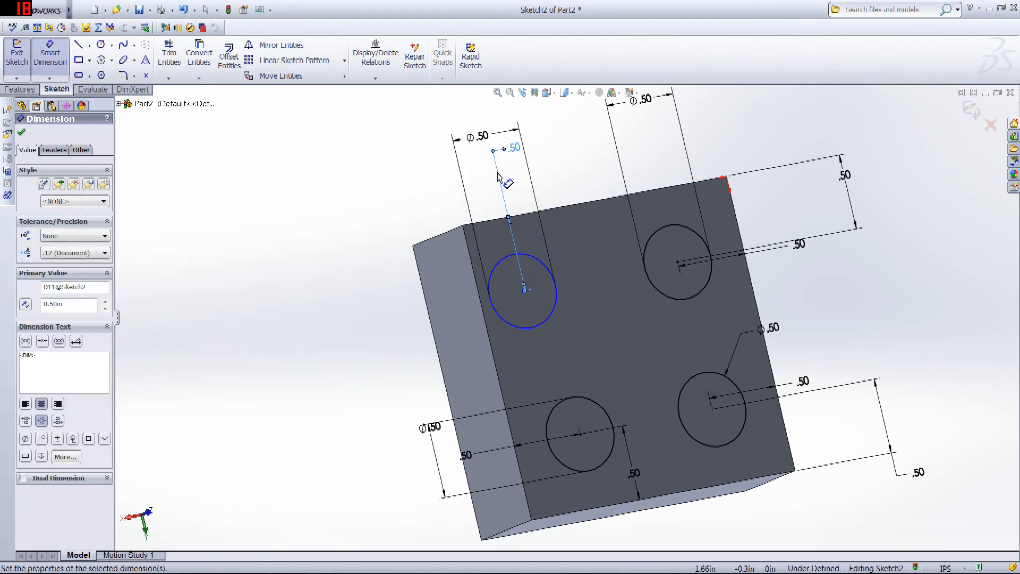
- Dimension the upper-left circle from the face's left edge and set the distance to 0.5 in
{"action": "left_click", "coordinate": [493, 303]}
{"action": "left_click", "coordinate": [482, 301]}
{"action": "left_click", "coordinate": [387, 308]}
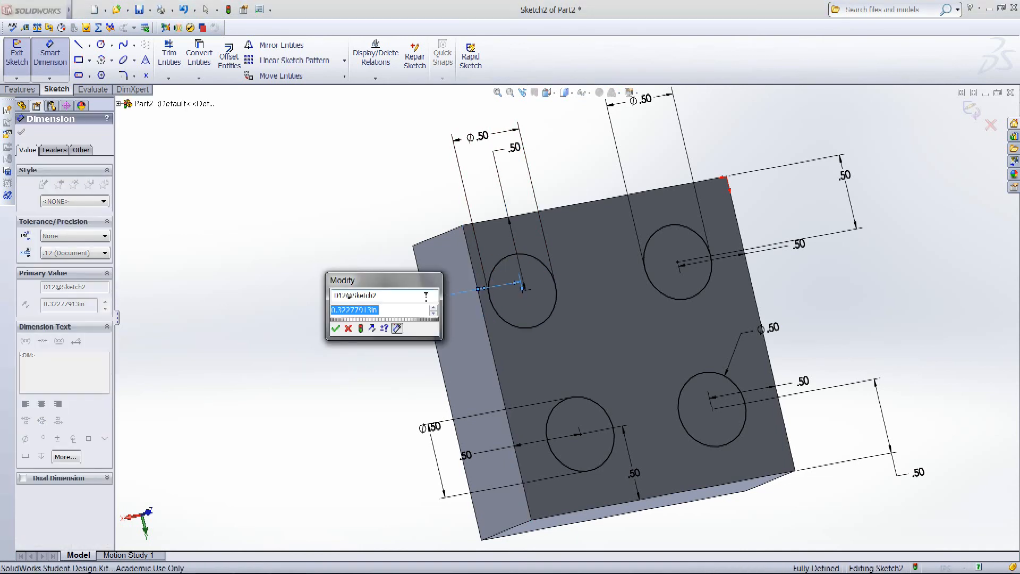
{"action": "type", "text": ".5"}
{"action": "key", "text": "Return"}
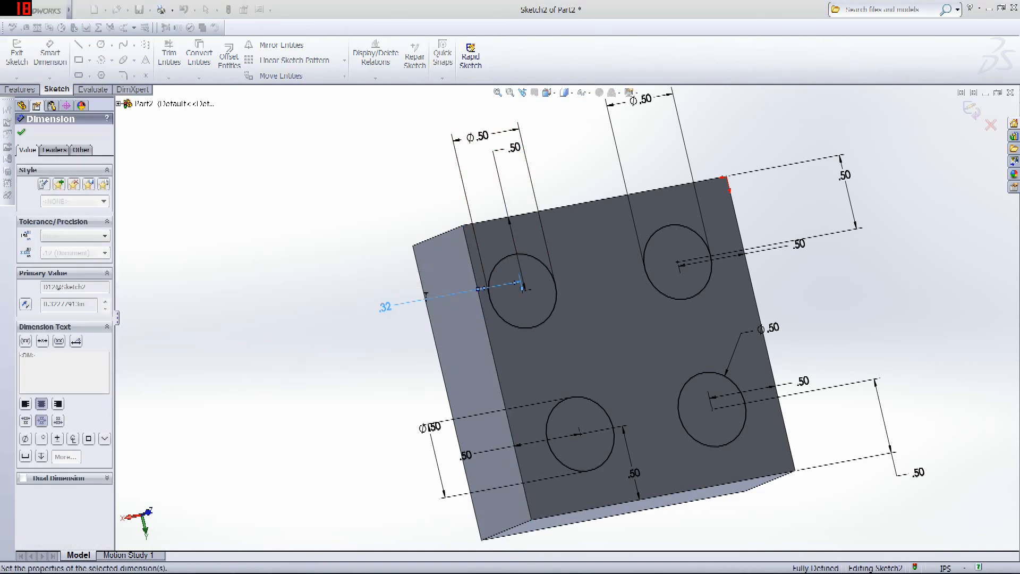
- Extrude the four-circle sketch as a boss 0.25 in from the block's face
{"action": "middle_click_drag", "start_coordinate": [334, 348], "coordinate": [682, 303]}
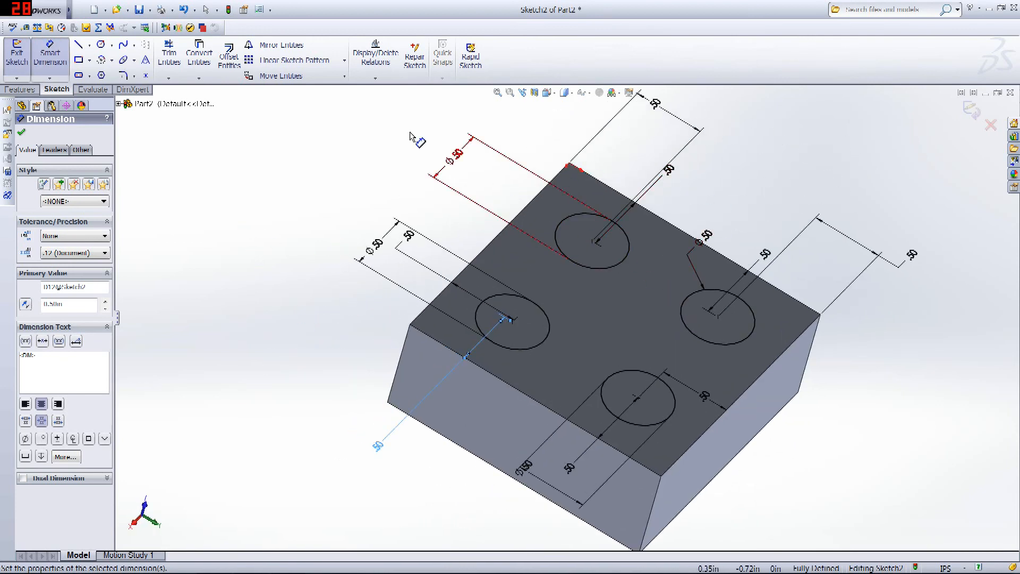
{"action": "left_click", "coordinate": [22, 89]}
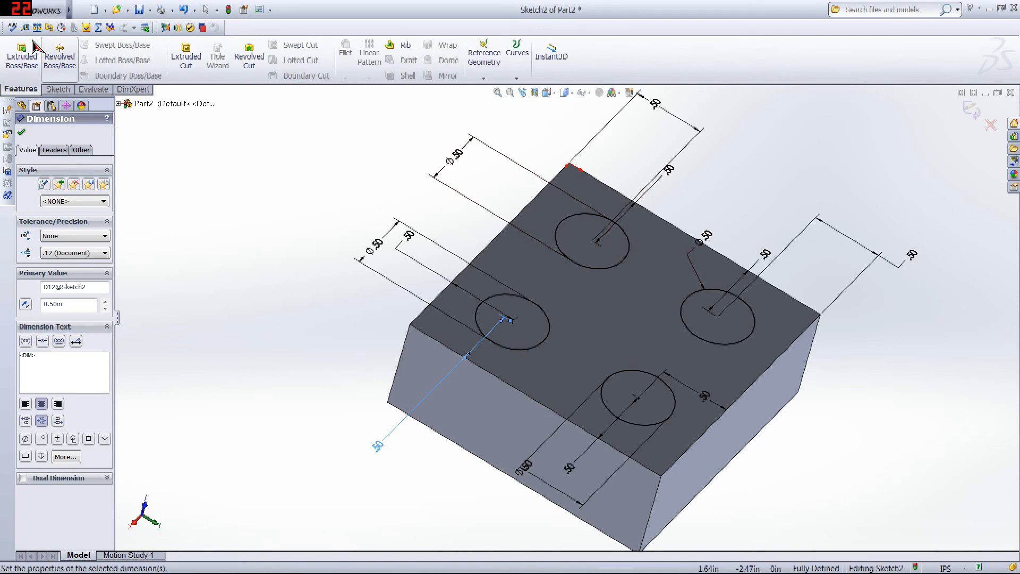
{"action": "left_click", "coordinate": [21, 56]}
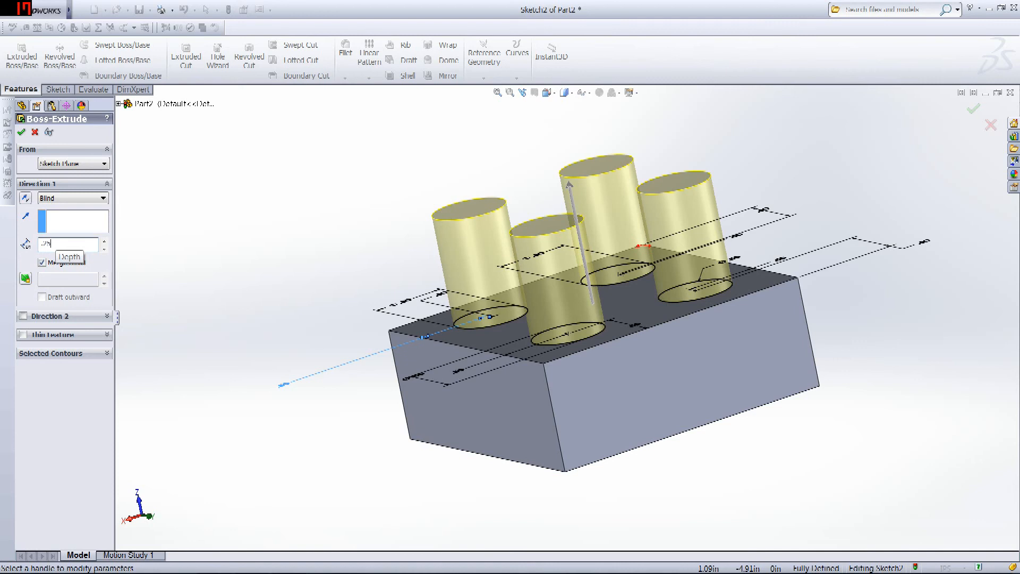
{"action": "left_click", "coordinate": [973, 109]}
{"action": "left_click", "coordinate": [893, 126]}
- Examine the block from several angles, including the four pegs and the plain underside
{"action": "middle_click_drag", "start_coordinate": [831, 178], "coordinate": [813, 239]}
{"action": "middle_click_drag", "start_coordinate": [496, 383], "coordinate": [517, 383]}
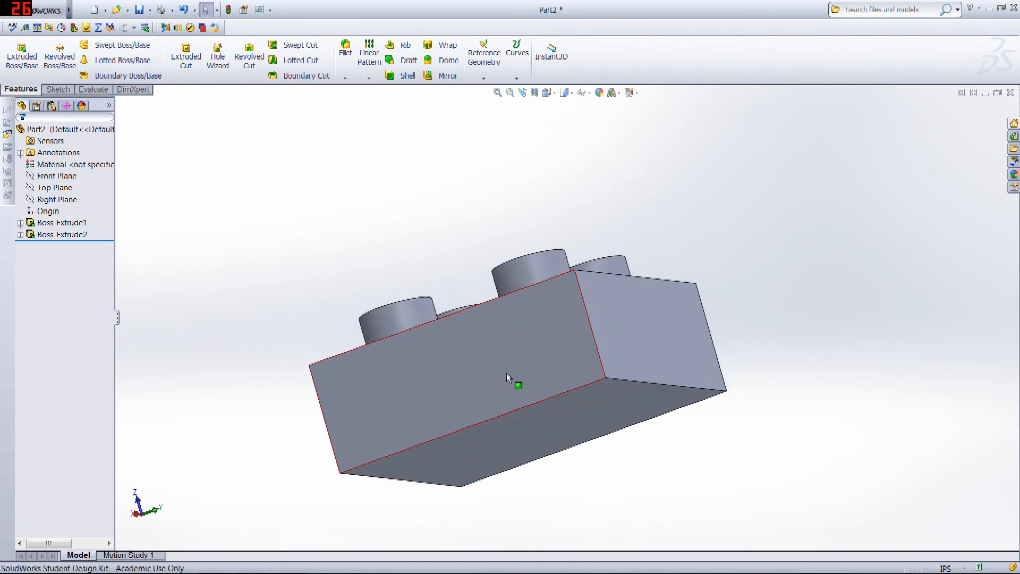
{"action": "middle_click_drag", "start_coordinate": [767, 422], "coordinate": [476, 366]}
{"action": "scroll", "coordinate": [458, 358], "scroll_direction": "down", "scroll_amount": 5}
{"action": "scroll", "coordinate": [458, 359], "scroll_direction": "up", "scroll_amount": 5}
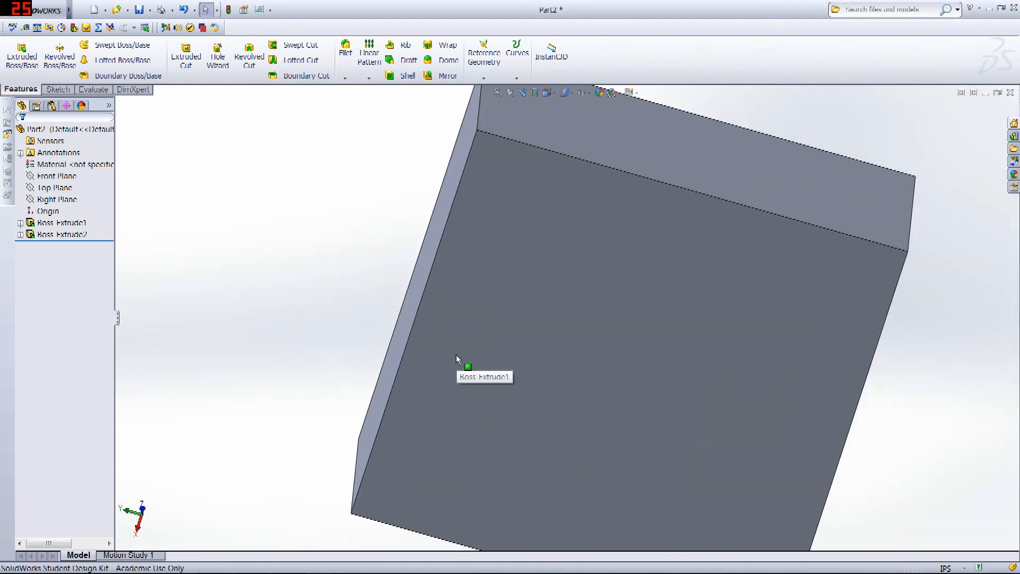
{"action": "middle_click_drag", "start_coordinate": [455, 239], "coordinate": [640, 304]}
{"action": "middle_click", "coordinate": [641, 304]}
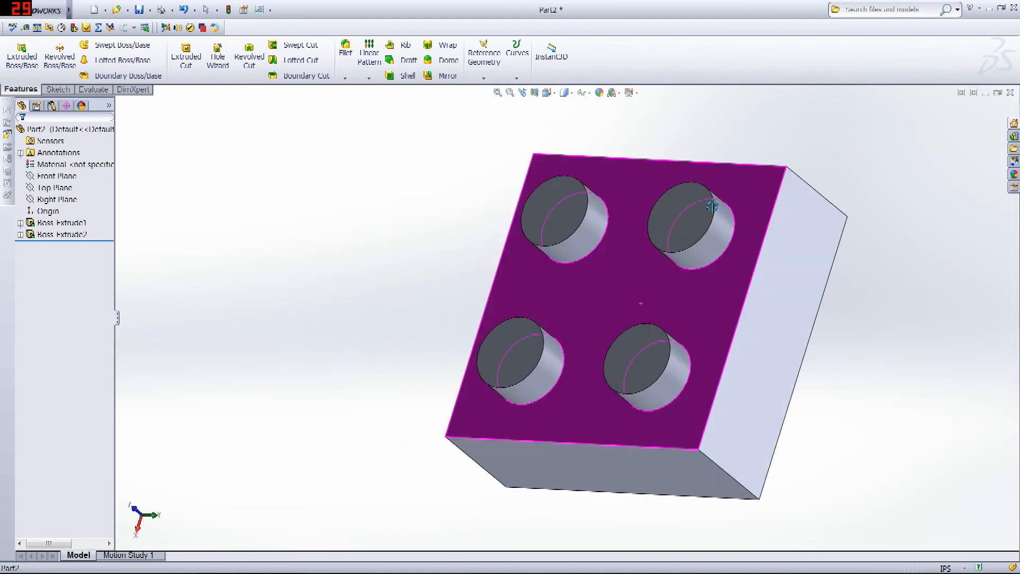
{"action": "middle_click_drag", "start_coordinate": [886, 307], "coordinate": [940, 291]}
- Start a sketch on the block's plain face opposite the pegs and draw a corner rectangle about 1.53 by 1.27 in inside it
{"action": "middle_click_drag", "start_coordinate": [867, 292], "coordinate": [679, 216]}
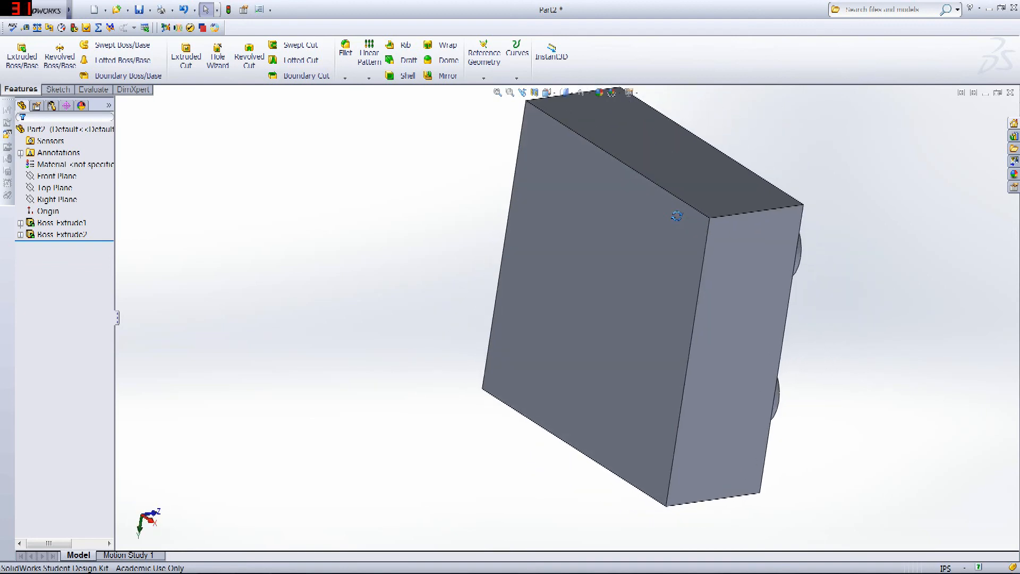
{"action": "left_click", "coordinate": [57, 89]}
{"action": "left_click", "coordinate": [17, 49]}
{"action": "left_click", "coordinate": [542, 171]}
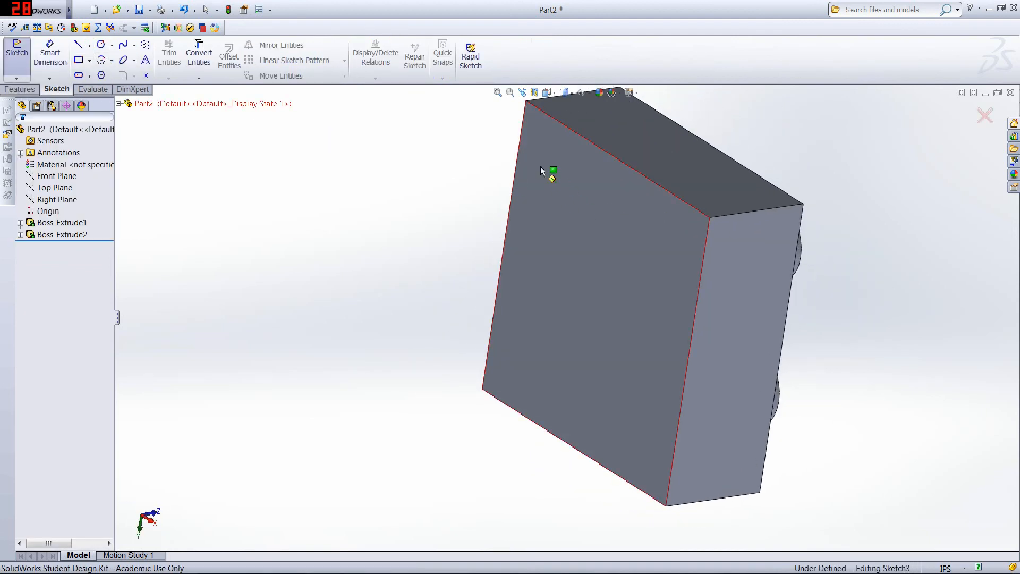
{"action": "left_click", "coordinate": [78, 59]}
{"action": "left_click", "coordinate": [540, 148]}
{"action": "left_click", "coordinate": [652, 420]}
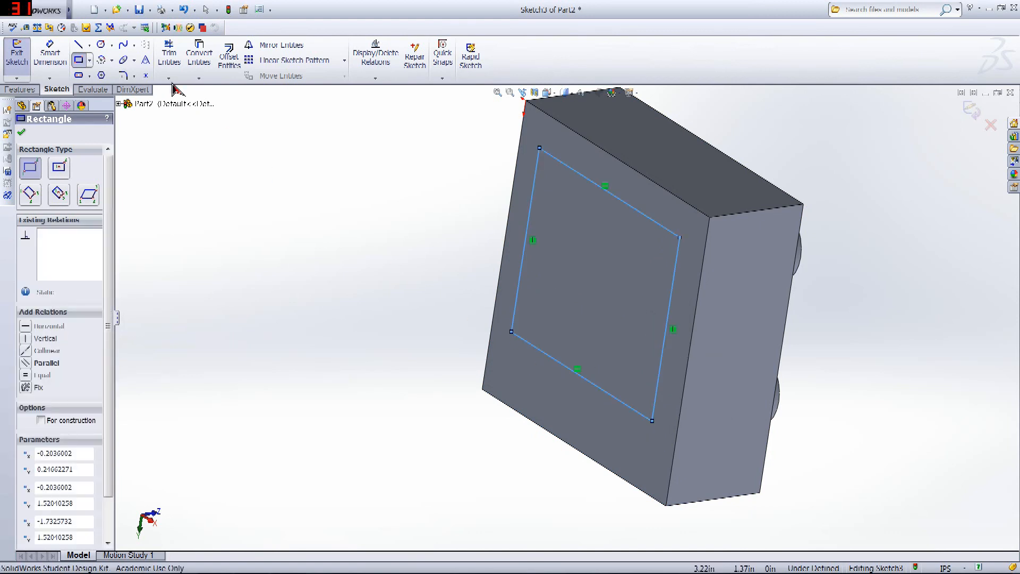
{"action": "key", "text": "ctrl+8"}
{"action": "left_click", "coordinate": [50, 53]}
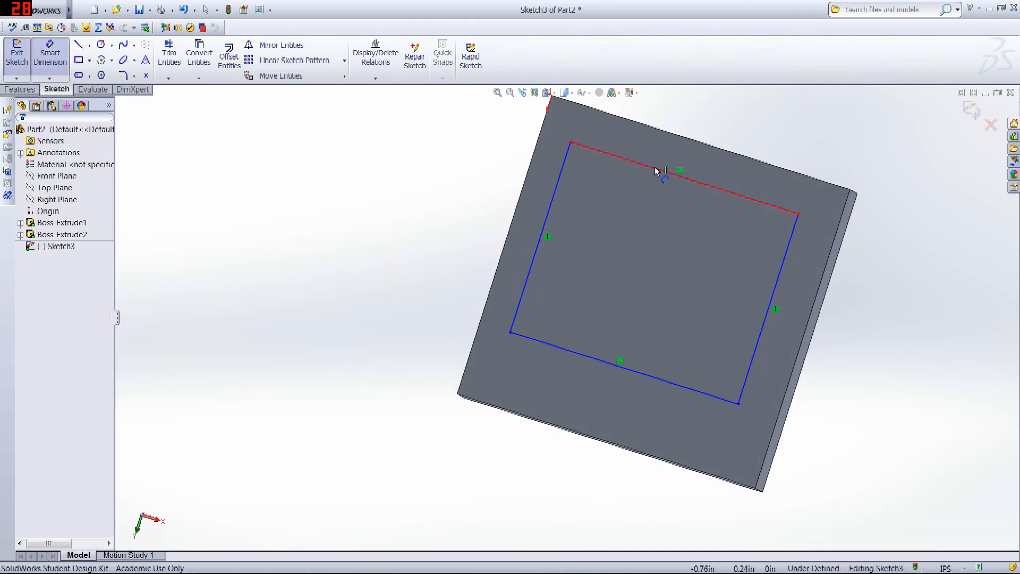
{"action": "left_click", "coordinate": [627, 162]}
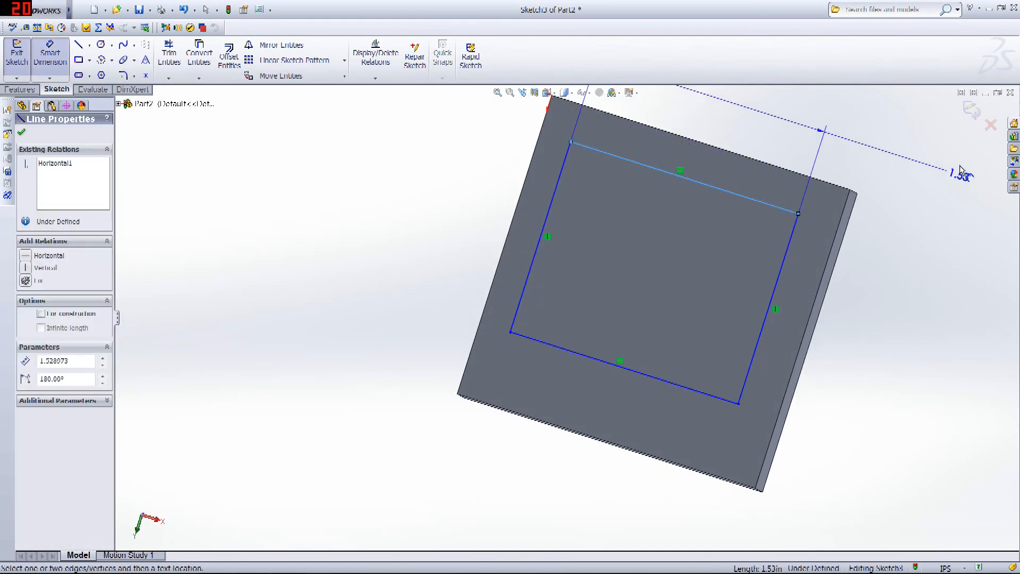
{"action": "key", "text": "Escape"}
- Dimension the rectangle's upper side from the underside's upper edge and set the distance to 0.25 in
{"action": "middle_click_drag", "start_coordinate": [890, 190], "coordinate": [667, 228]}
{"action": "middle_click_drag", "start_coordinate": [428, 276], "coordinate": [439, 242]}
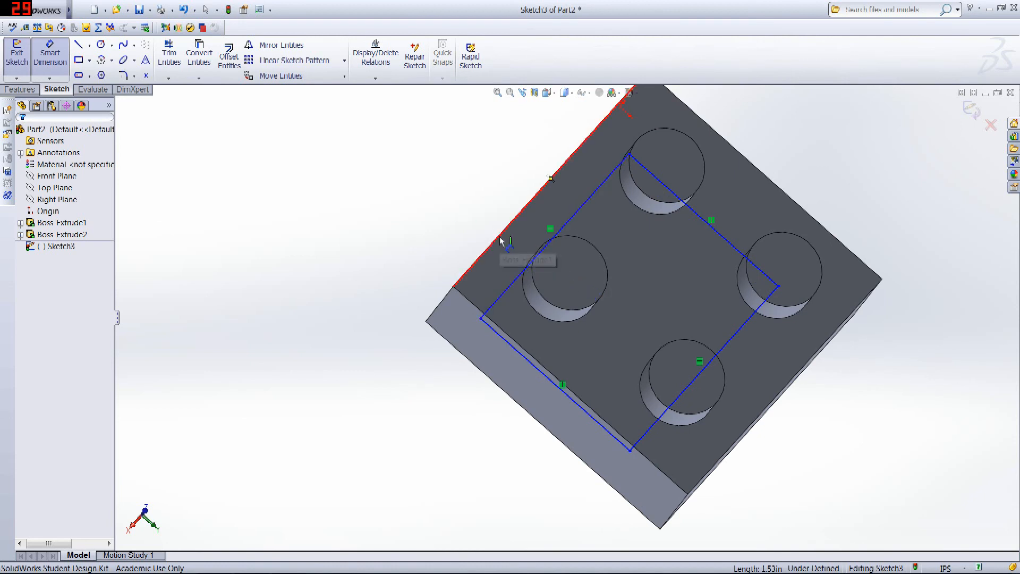
{"action": "middle_click_drag", "start_coordinate": [418, 242], "coordinate": [499, 280]}
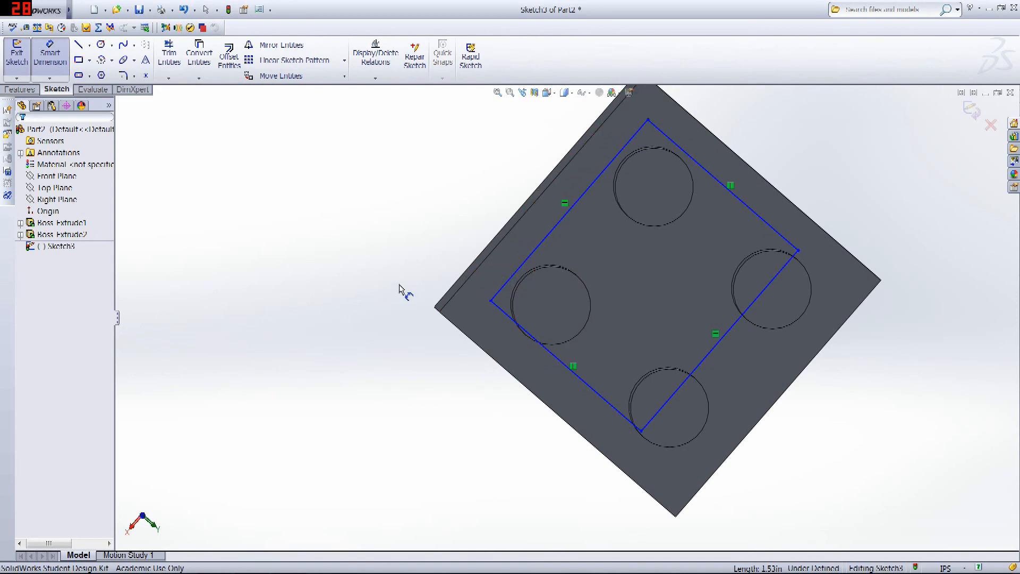
{"action": "middle_click_drag", "start_coordinate": [401, 291], "coordinate": [588, 227]}
{"action": "left_click", "coordinate": [627, 135]}
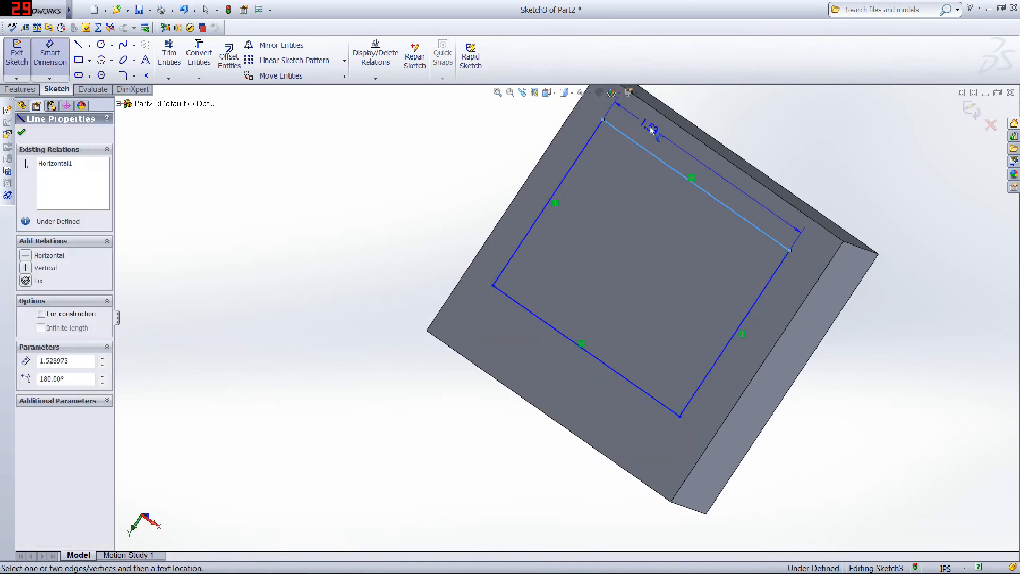
{"action": "left_click", "coordinate": [665, 120]}
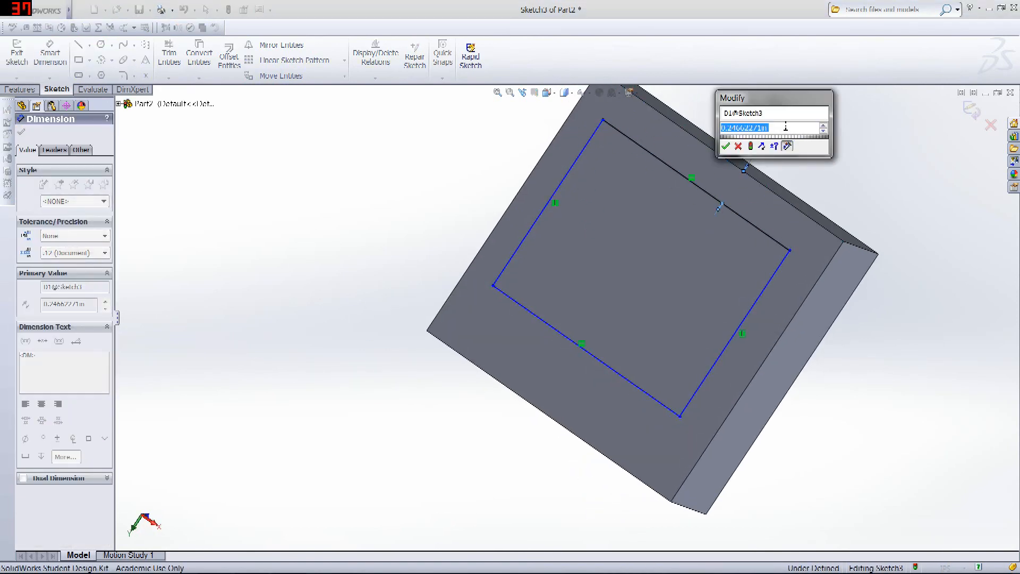
{"action": "type", "text": ".25"}
{"action": "key", "text": "Return"}
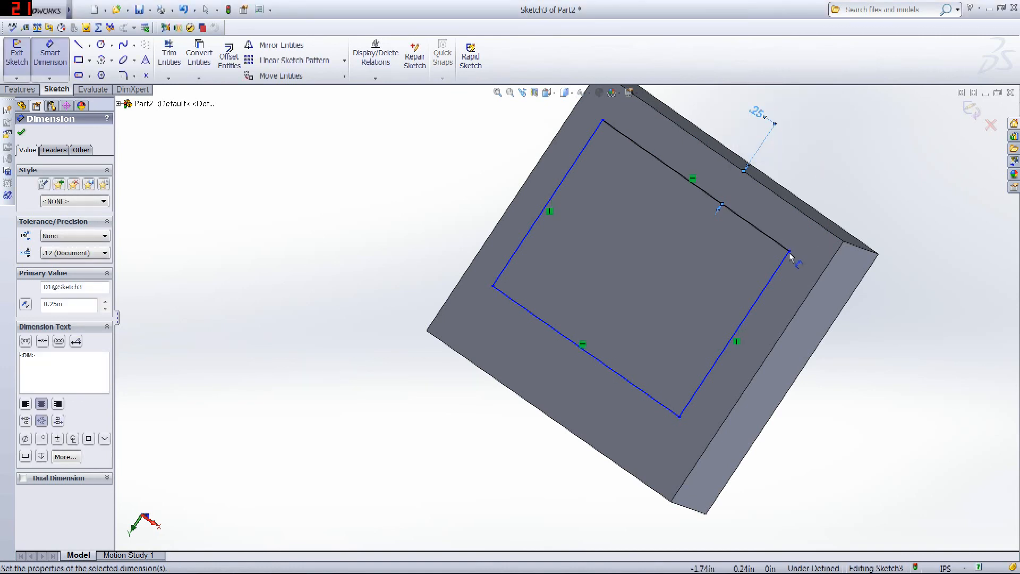
- Dimension the rectangle's right side from the underside's right edge and set the distance to 0.25 in
{"action": "left_click", "coordinate": [779, 274]}
{"action": "left_click", "coordinate": [814, 291]}
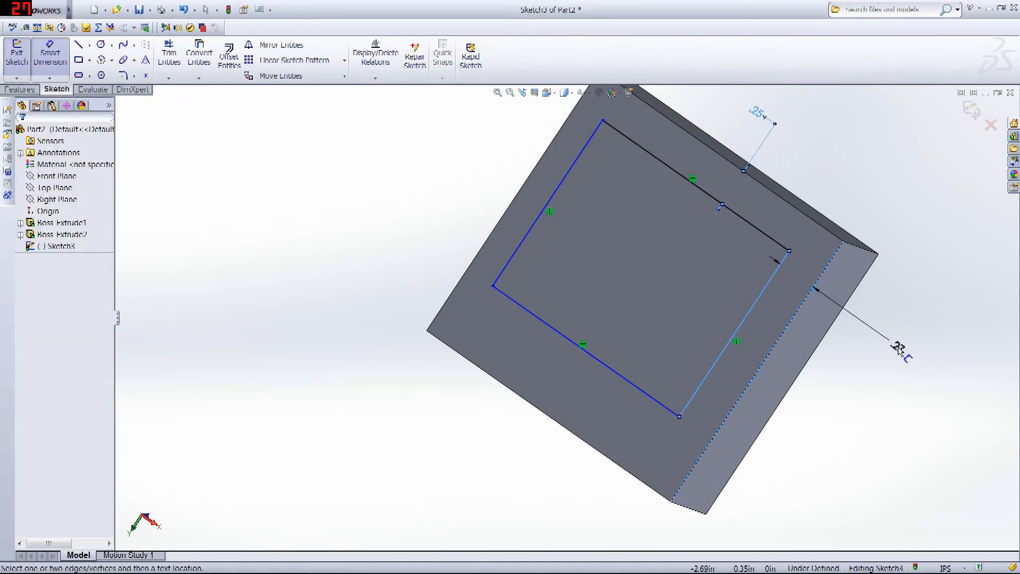
{"action": "left_click", "coordinate": [897, 347]}
{"action": "type", "text": ".25"}
{"action": "key", "text": "Return"}
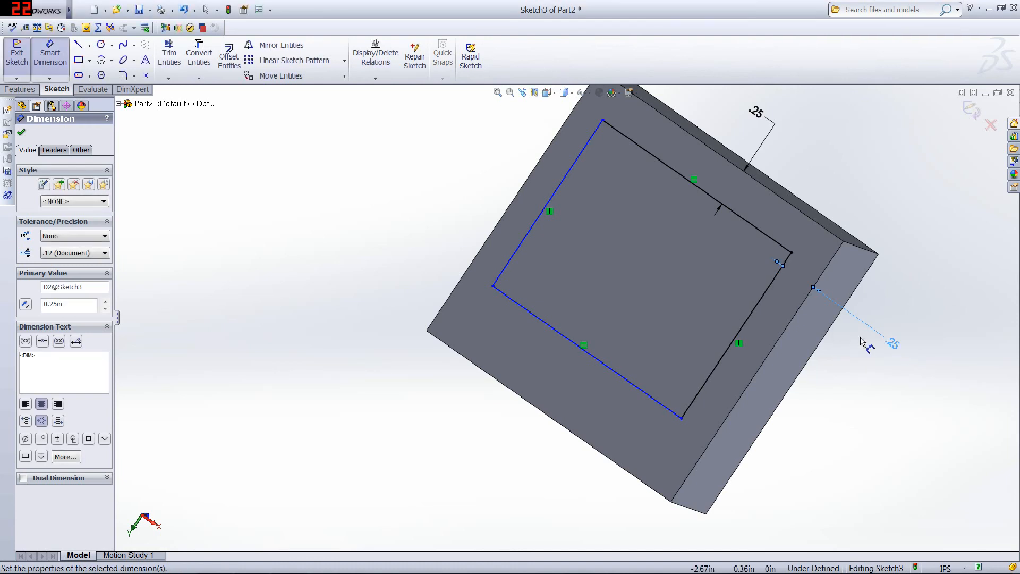
- Dimension the rectangle's lower side from the underside's lower edge and set the distance to 0.25 in
{"action": "left_click", "coordinate": [646, 395]}
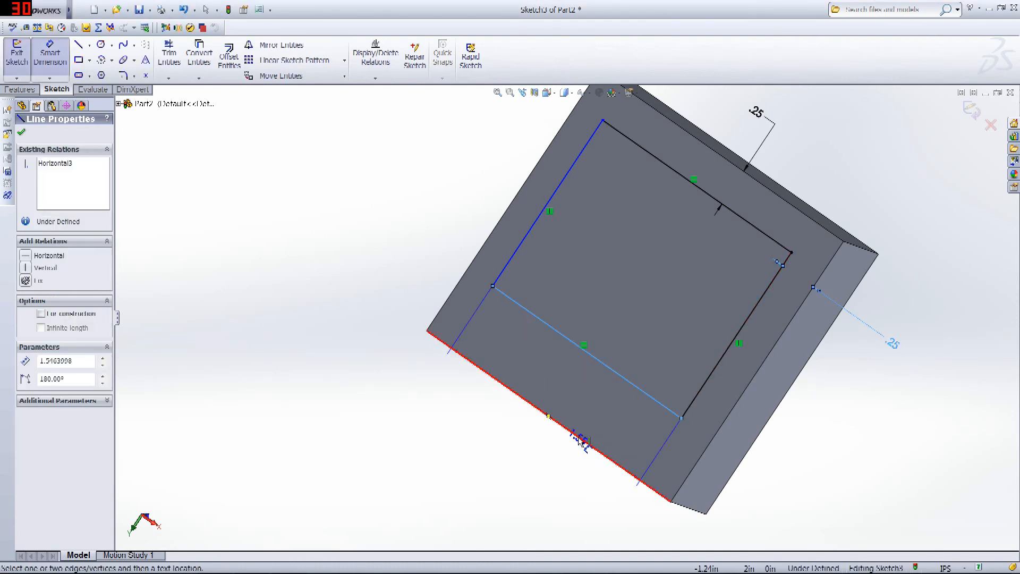
{"action": "left_click", "coordinate": [588, 443]}
{"action": "left_click", "coordinate": [539, 470]}
{"action": "type", "text": ".25"}
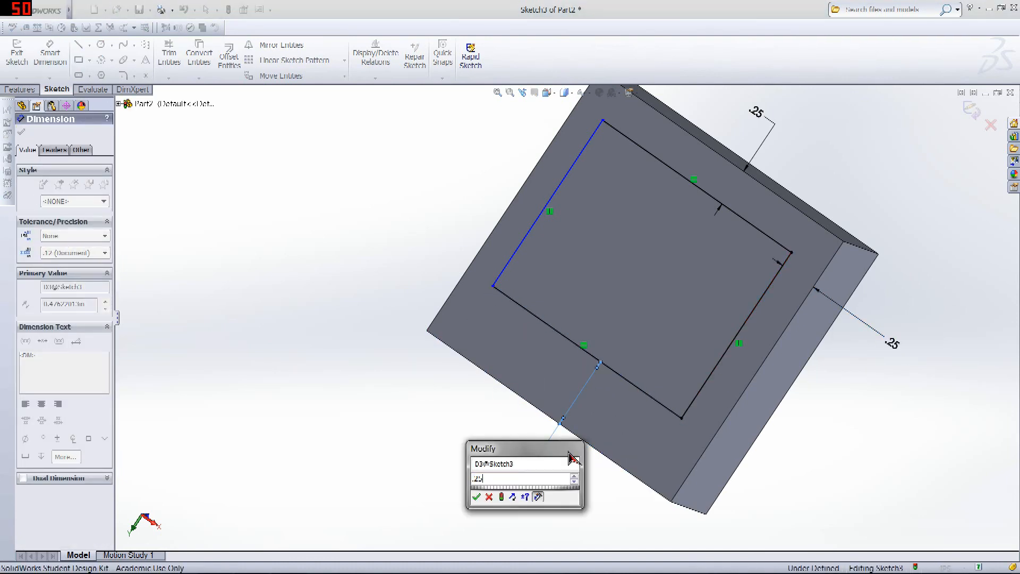
{"action": "key", "text": "Return"}
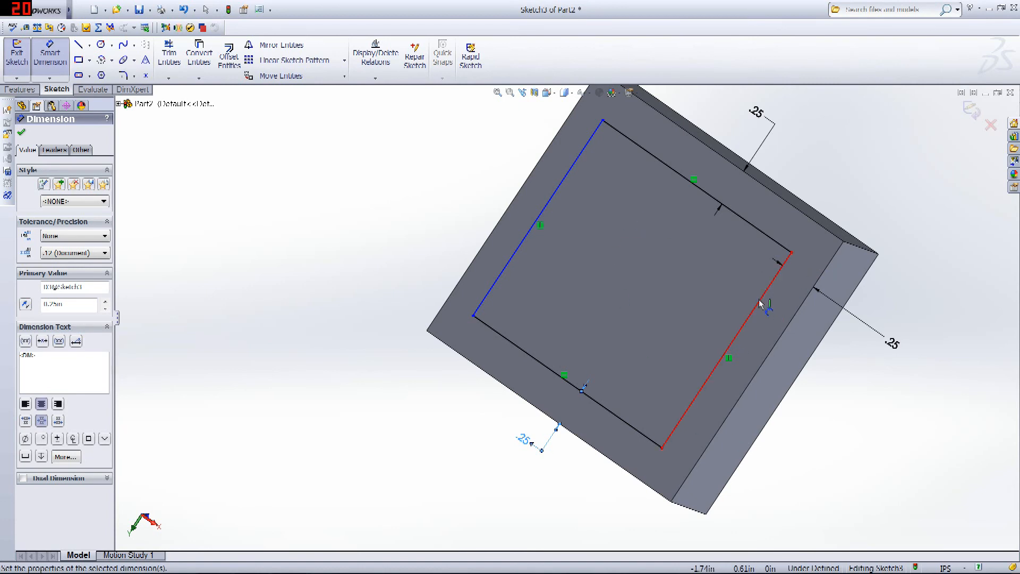
- Dimension the rectangle's left side from the underside's left edge and set the distance to 0.25 in
{"action": "middle_click_drag", "start_coordinate": [416, 198], "coordinate": [599, 296]}
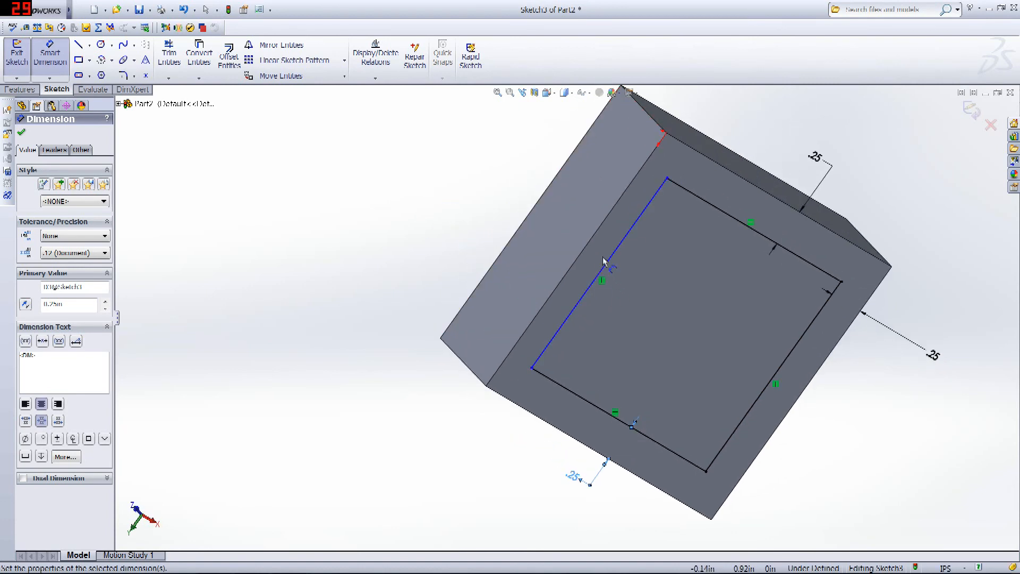
{"action": "left_click", "coordinate": [619, 246]}
{"action": "left_click", "coordinate": [598, 233]}
{"action": "left_click", "coordinate": [423, 197]}
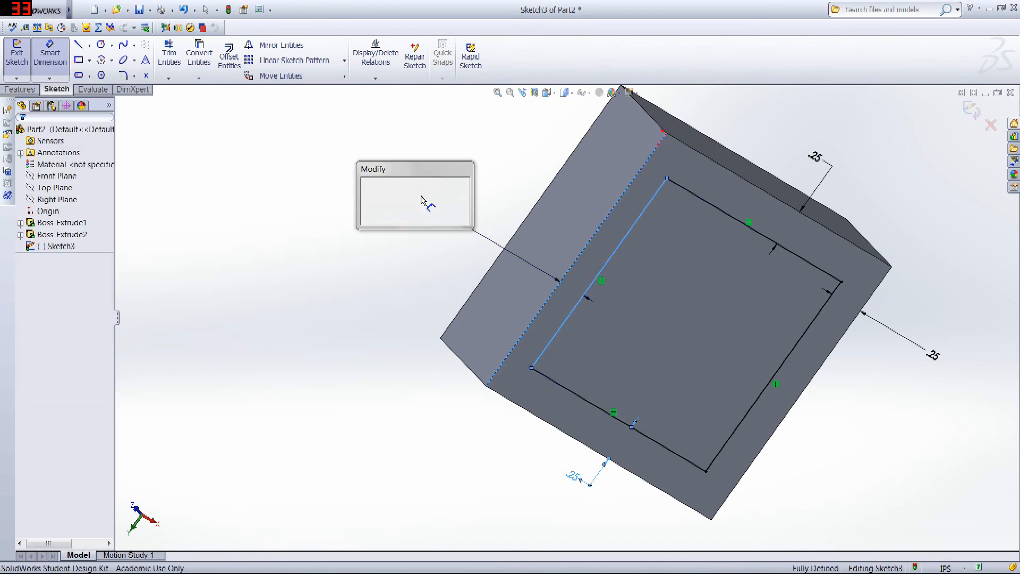
{"action": "type", "text": ".25"}
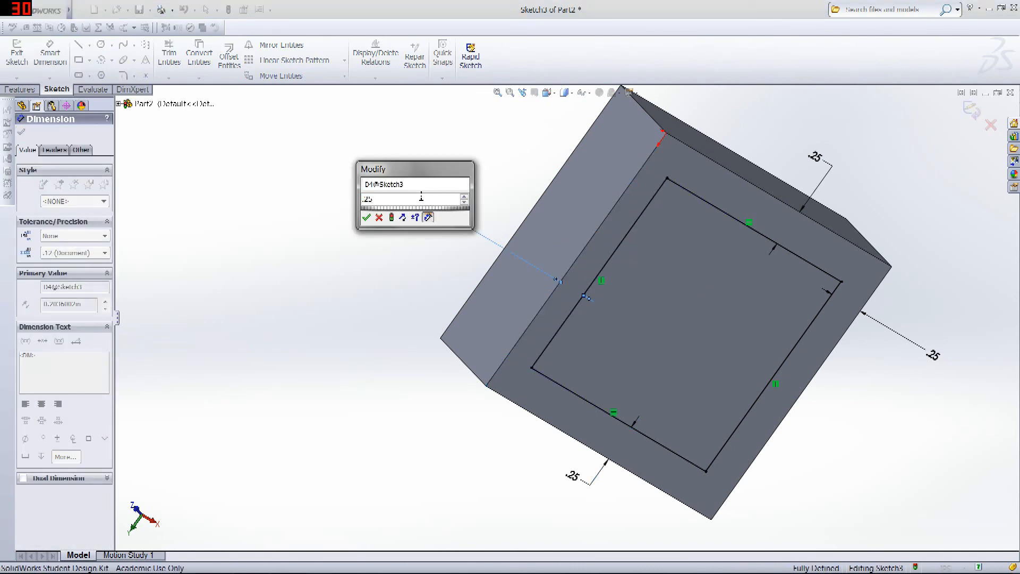
{"action": "key", "text": "Return"}
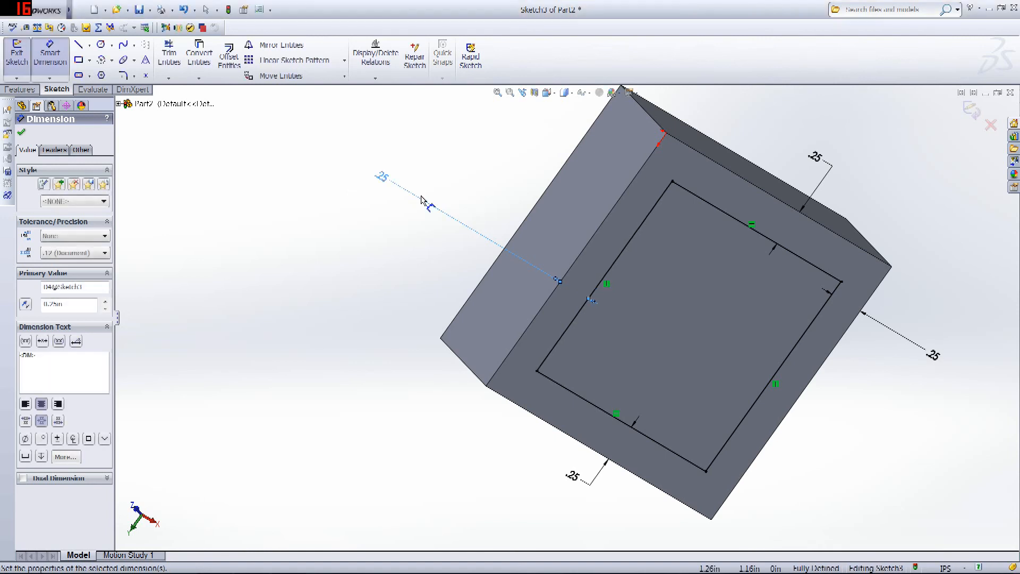
- Compare the rectangle with the four pegs in front view, showing the part with hidden lines visible
{"action": "mouse_move", "coordinate": [781, 255]}
{"action": "middle_mouse_down"}
{"action": "mouse_move", "coordinate": [819, 233]}
{"action": "mouse_move", "coordinate": [829, 155]}
{"action": "mouse_move", "coordinate": [879, 146]}
{"action": "mouse_move", "coordinate": [894, 196]}
{"action": "mouse_move", "coordinate": [863, 321]}
{"action": "mouse_move", "coordinate": [523, 124]}
{"action": "middle_mouse_up"}
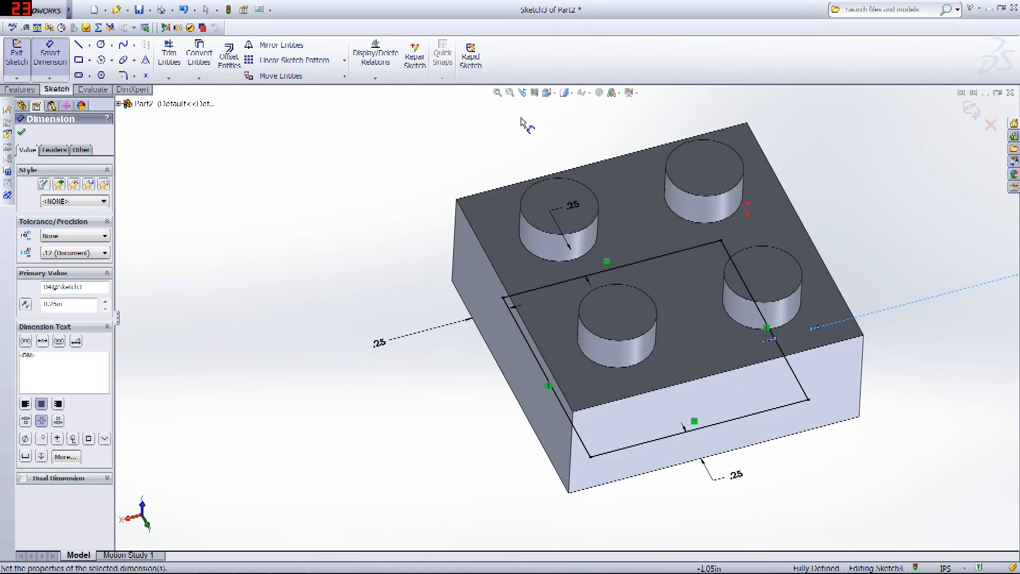
{"action": "left_click", "coordinate": [547, 92]}
{"action": "left_click", "coordinate": [560, 109]}
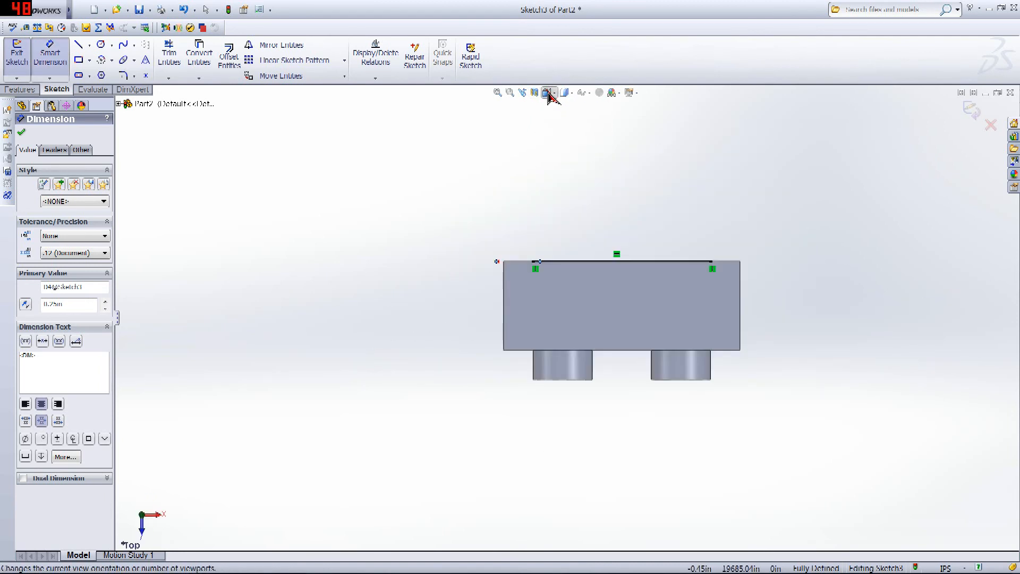
{"action": "left_click", "coordinate": [547, 94]}
{"action": "left_click", "coordinate": [559, 117]}
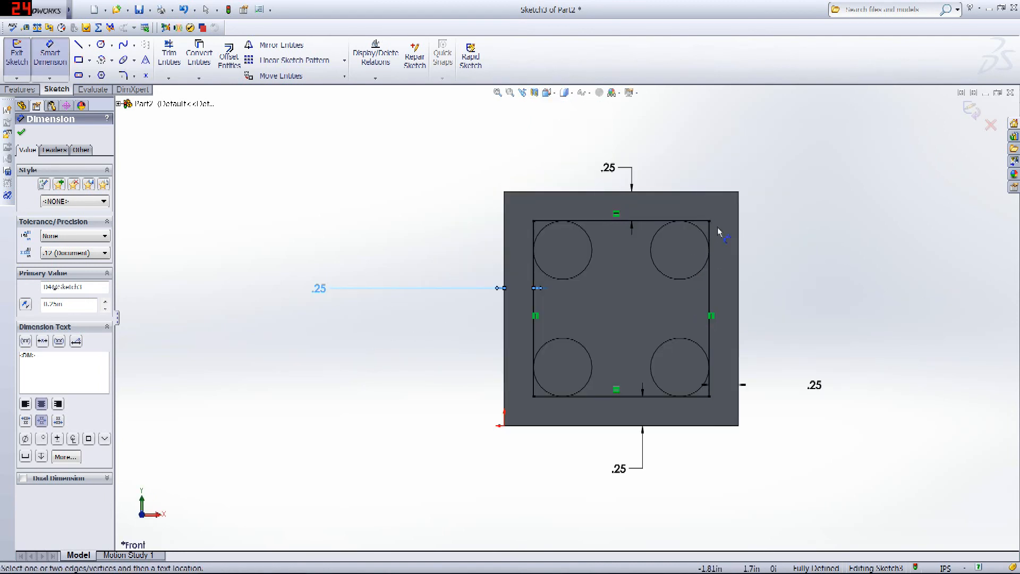
{"action": "left_click", "coordinate": [566, 93]}
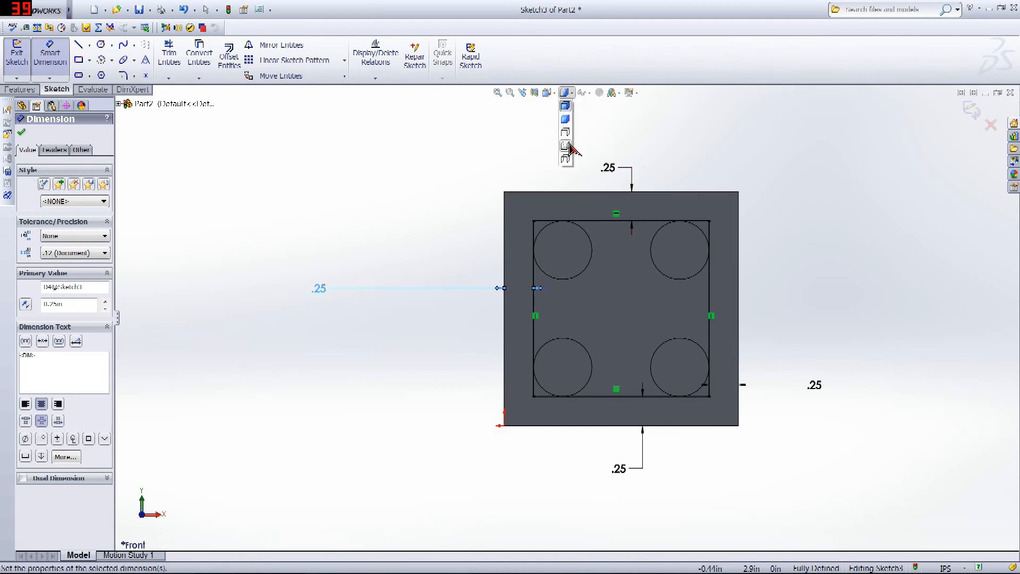
{"action": "left_click", "coordinate": [566, 145]}
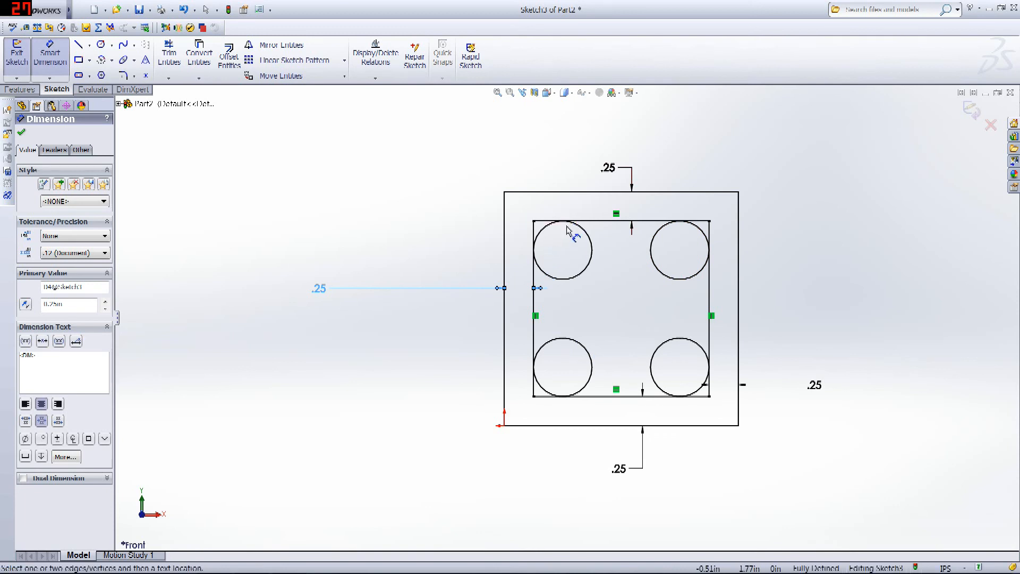
{"action": "scroll", "coordinate": [568, 230], "scroll_direction": "down", "scroll_amount": 5}
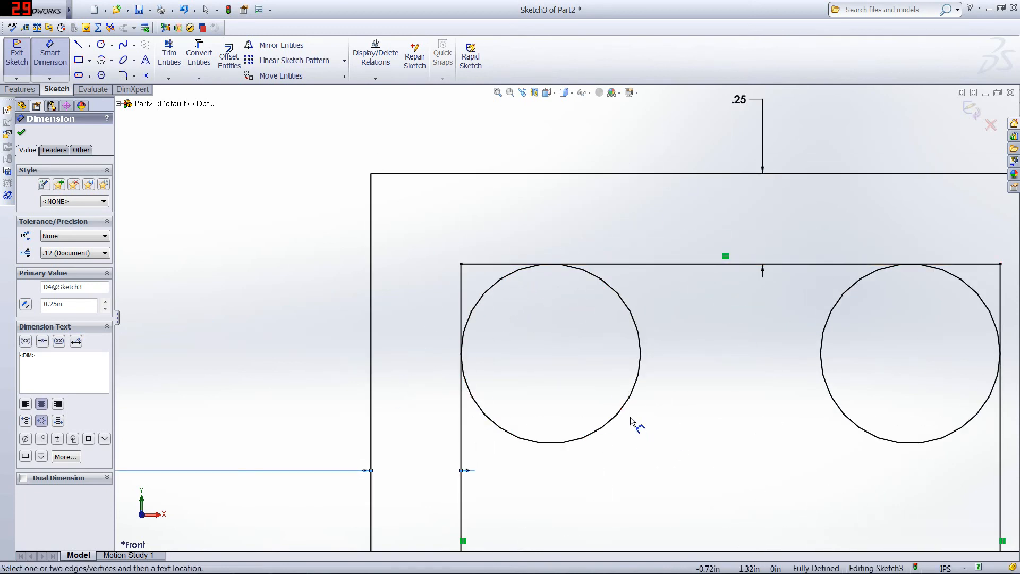
{"action": "scroll", "coordinate": [631, 421], "scroll_direction": "up", "scroll_amount": 3}
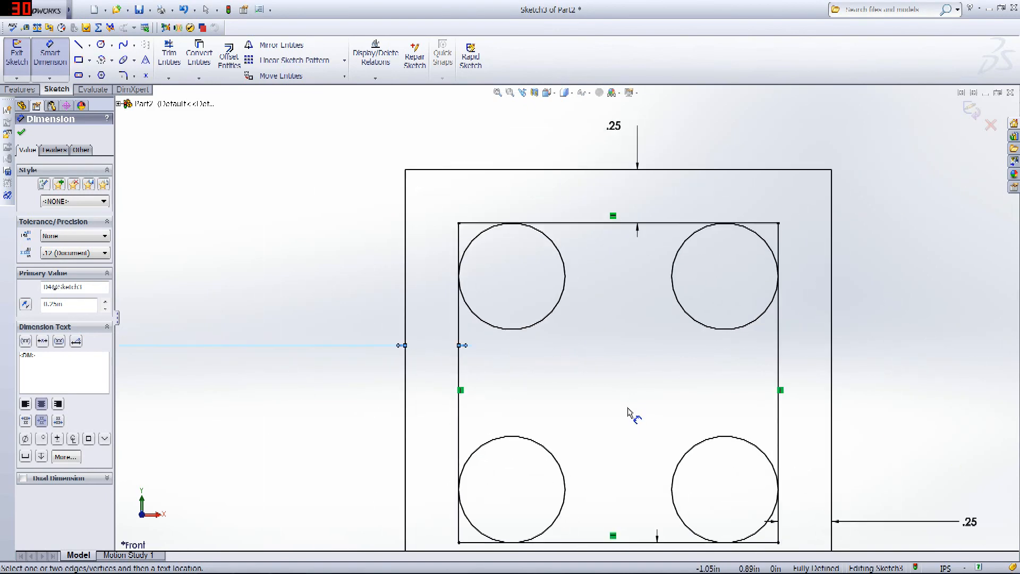
{"action": "mouse_move", "coordinate": [628, 410]}
{"action": "middle_mouse_down"}
{"action": "mouse_move", "coordinate": [613, 362]}
{"action": "mouse_move", "coordinate": [621, 158]}
{"action": "mouse_move", "coordinate": [631, 164]}
{"action": "mouse_move", "coordinate": [599, 164]}
{"action": "mouse_move", "coordinate": [639, 292]}
{"action": "mouse_move", "coordinate": [615, 268]}
{"action": "middle_mouse_up"}
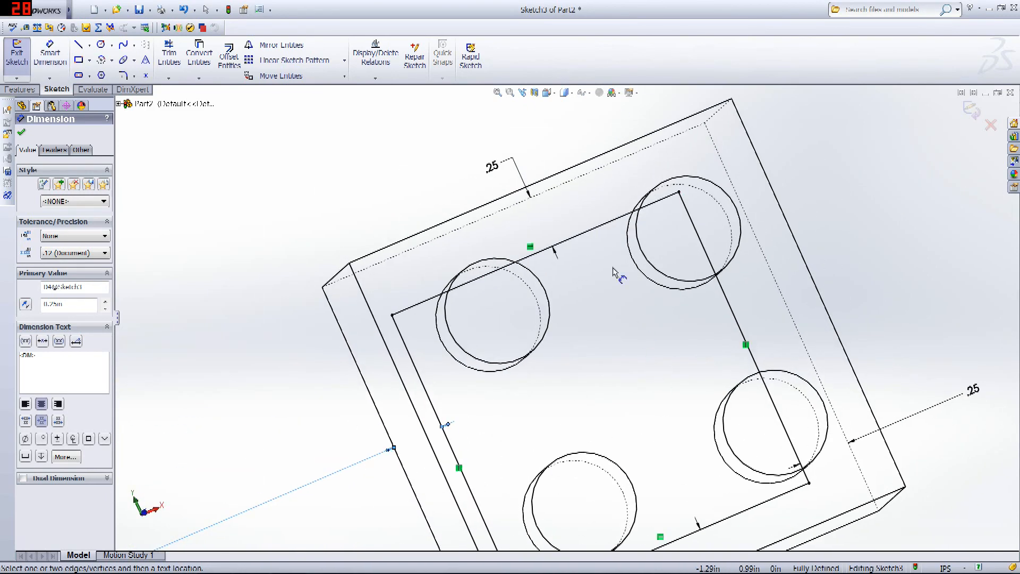
- Check the front view again, restore the shaded-with-edges display and turn the part to its underside
{"action": "left_click", "coordinate": [554, 94]}
{"action": "left_click", "coordinate": [560, 120]}
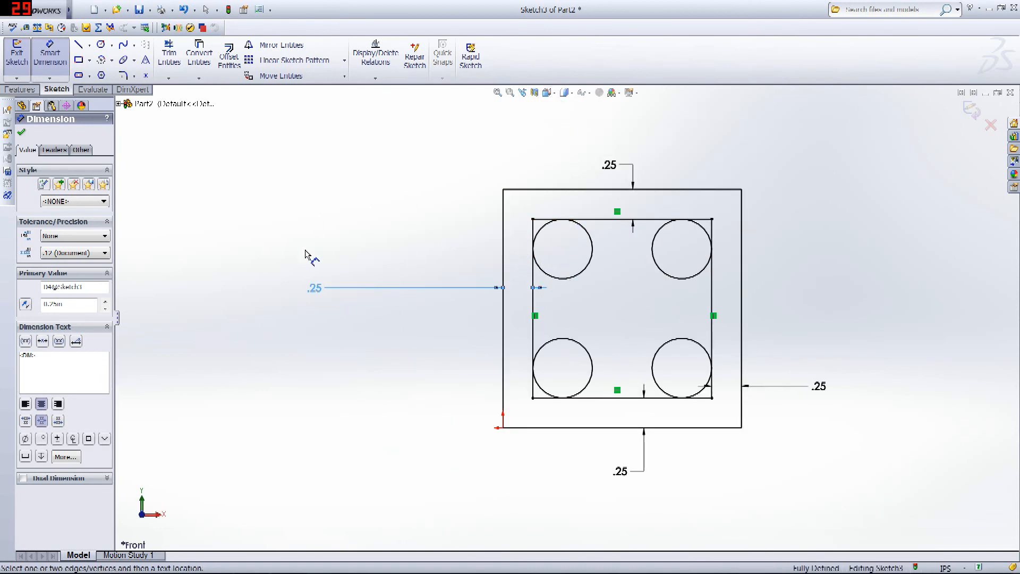
{"action": "left_click", "coordinate": [566, 93]}
{"action": "left_click", "coordinate": [569, 111]}
{"action": "middle_click_drag", "start_coordinate": [499, 240], "coordinate": [476, 160]}
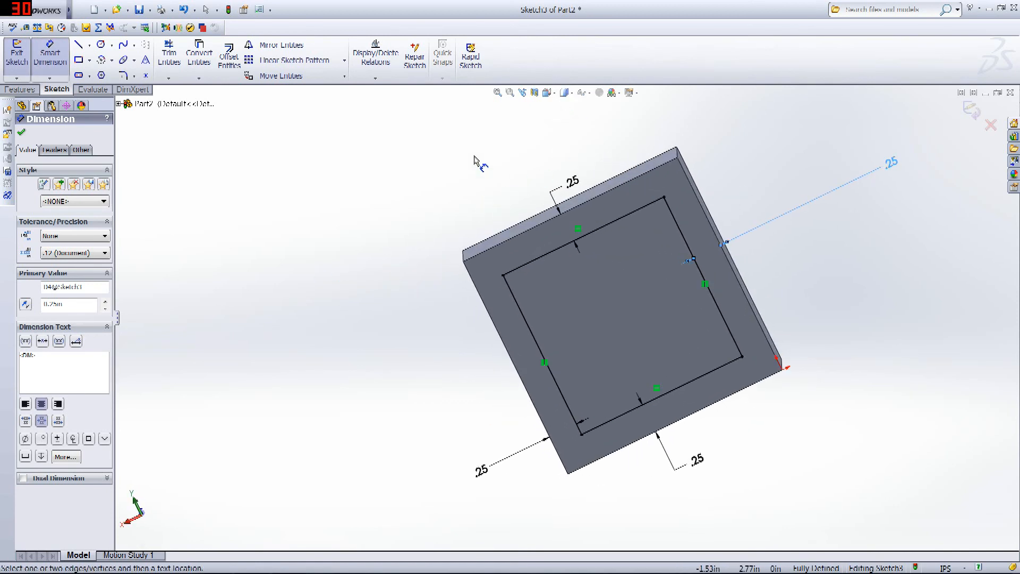
- Round all four corners of the underside rectangle with 0.25 in sketch fillets
{"action": "left_click", "coordinate": [123, 78]}
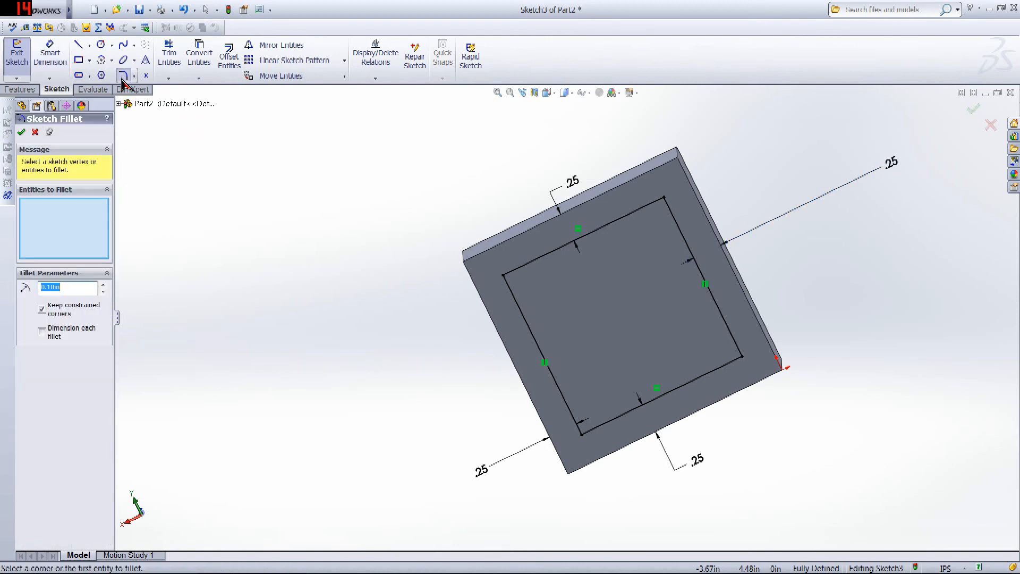
{"action": "left_click", "coordinate": [515, 301]}
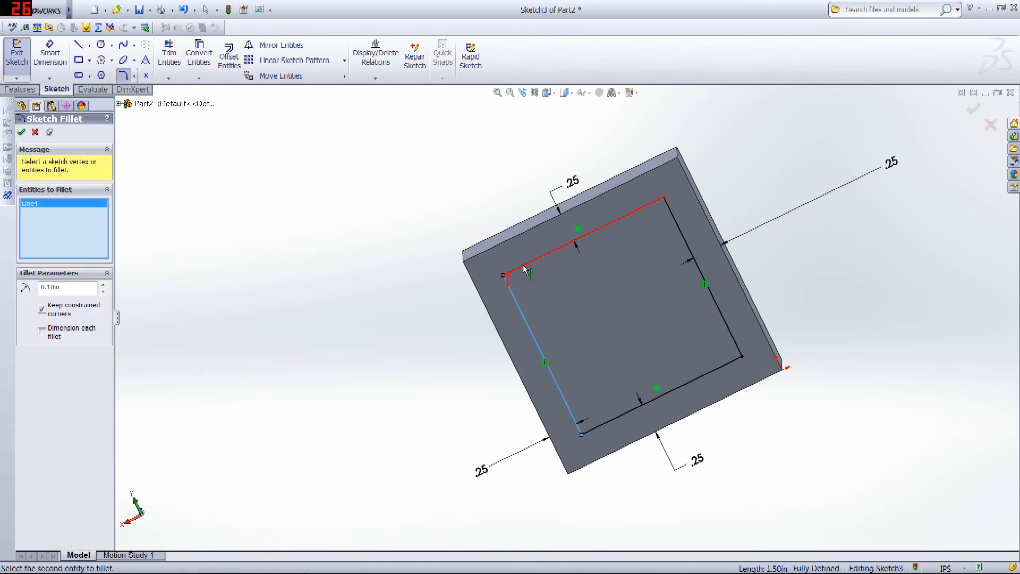
{"action": "left_click", "coordinate": [525, 270]}
{"action": "scroll", "coordinate": [537, 287], "scroll_direction": "down", "scroll_amount": 5}
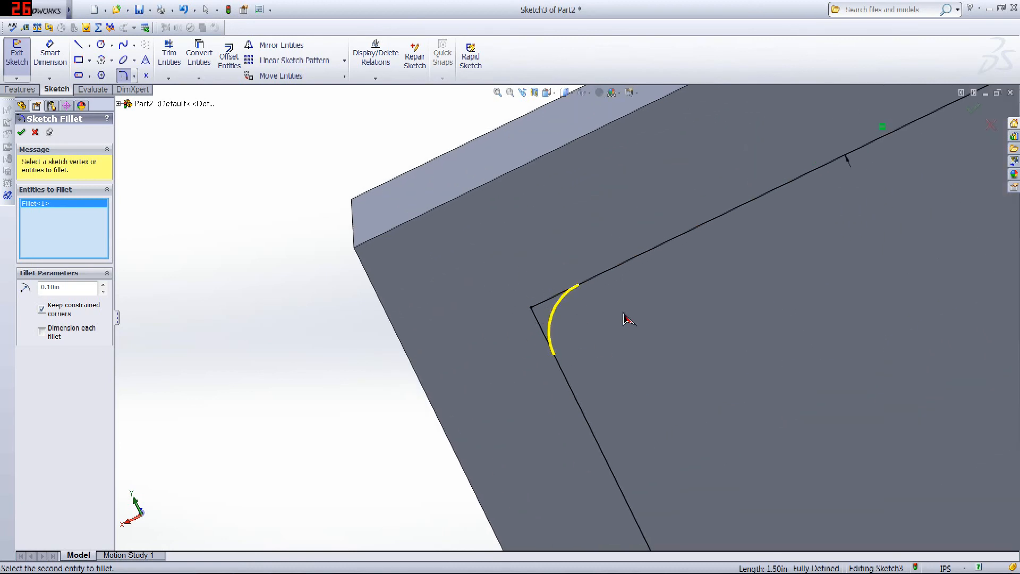
{"action": "scroll", "coordinate": [678, 342], "scroll_direction": "up", "scroll_amount": 3}
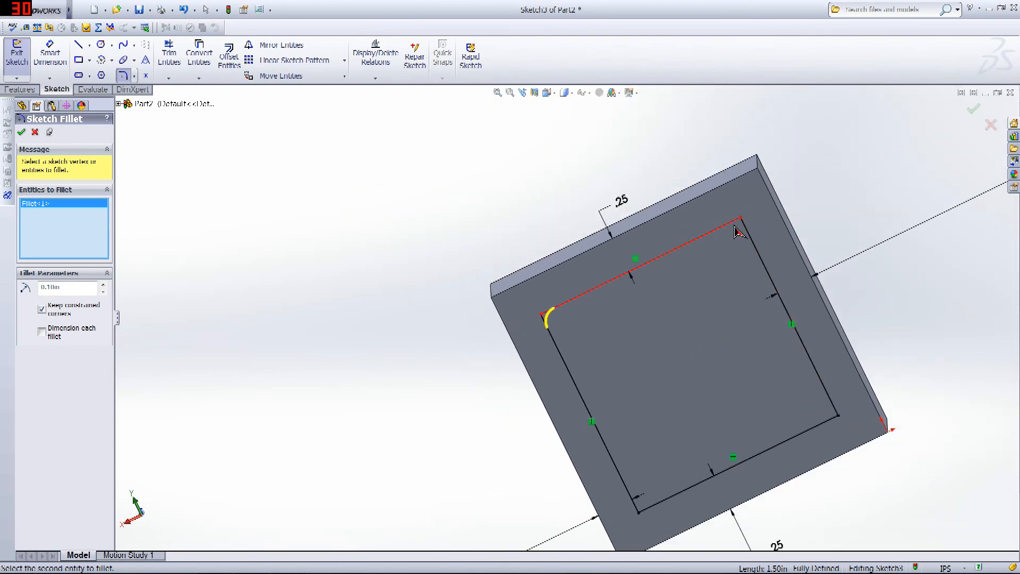
{"action": "left_click", "coordinate": [736, 232]}
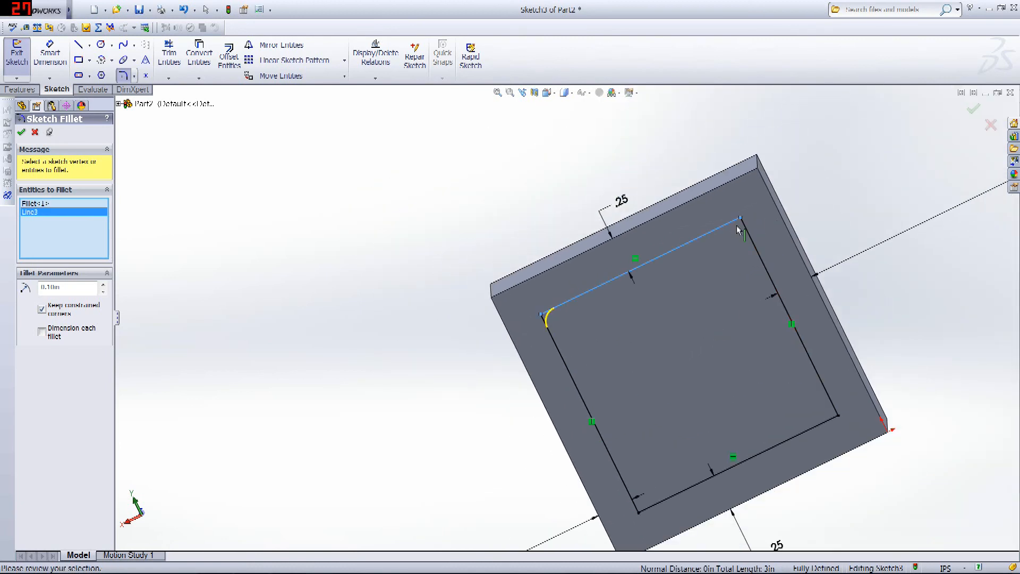
{"action": "left_click", "coordinate": [833, 411]}
{"action": "left_click", "coordinate": [672, 502]}
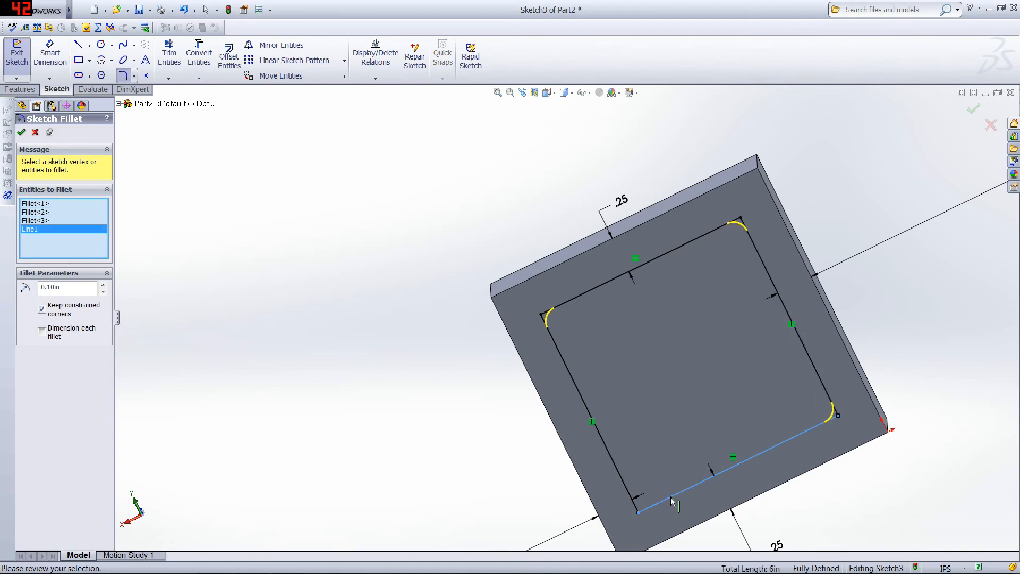
{"action": "left_click", "coordinate": [635, 499]}
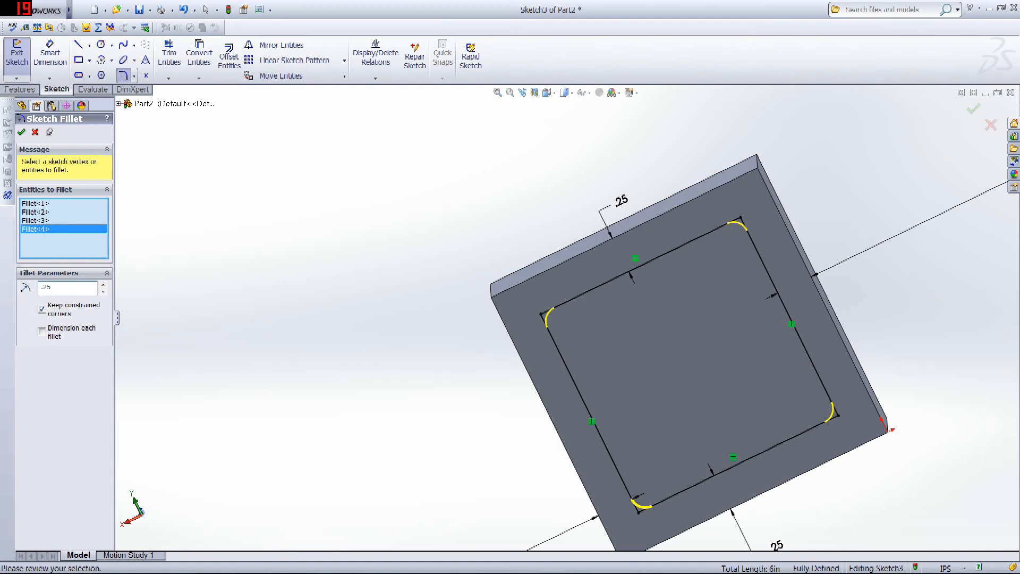
{"action": "key", "text": "Return"}
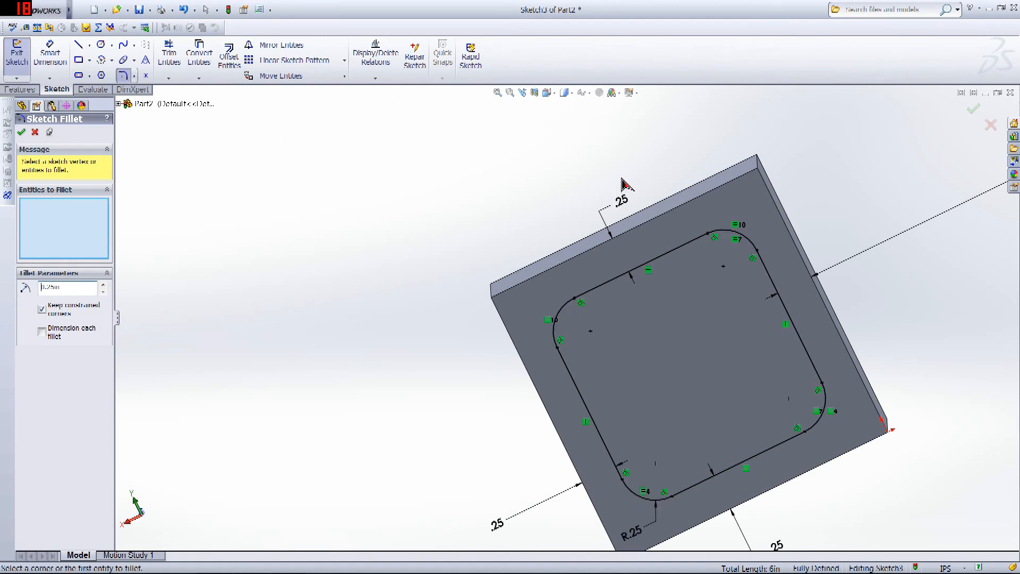
{"action": "middle_click_drag", "start_coordinate": [772, 141], "coordinate": [853, 158]}
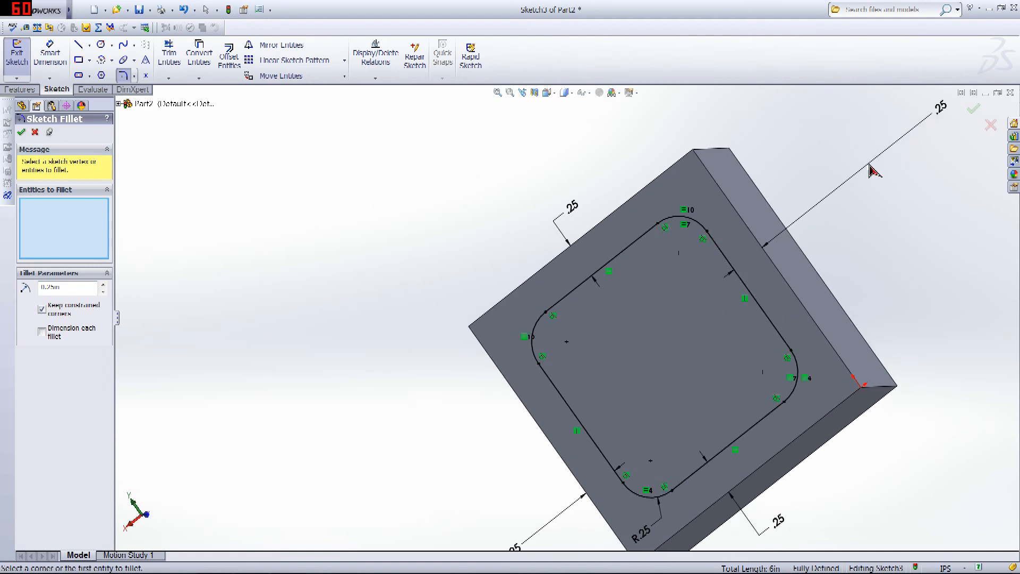
{"action": "key", "text": "Escape"}
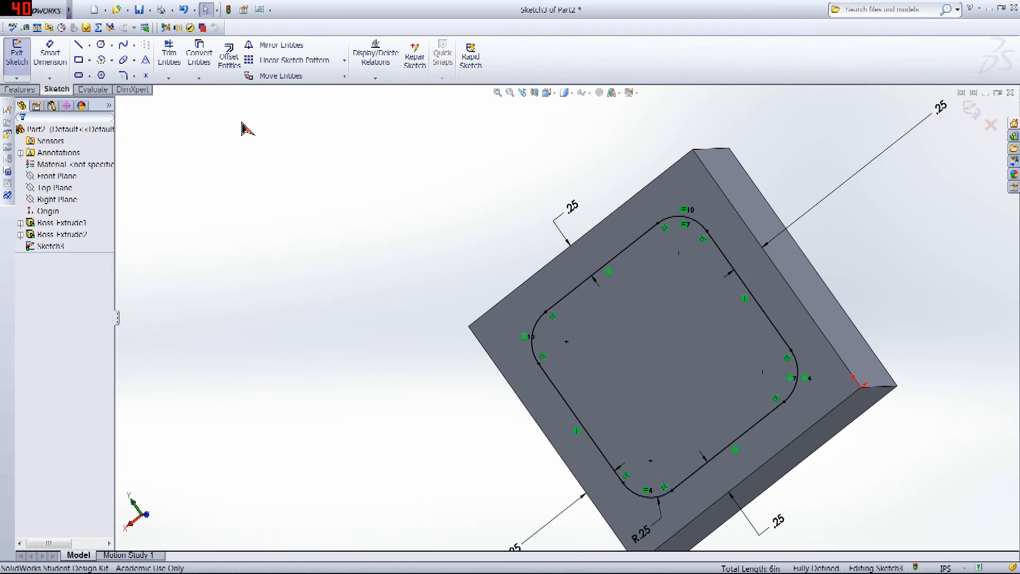
- Compare the rounded rectangle's corners with the four pegs in front view
{"action": "scroll", "coordinate": [929, 289], "scroll_direction": "up", "scroll_amount": 3}
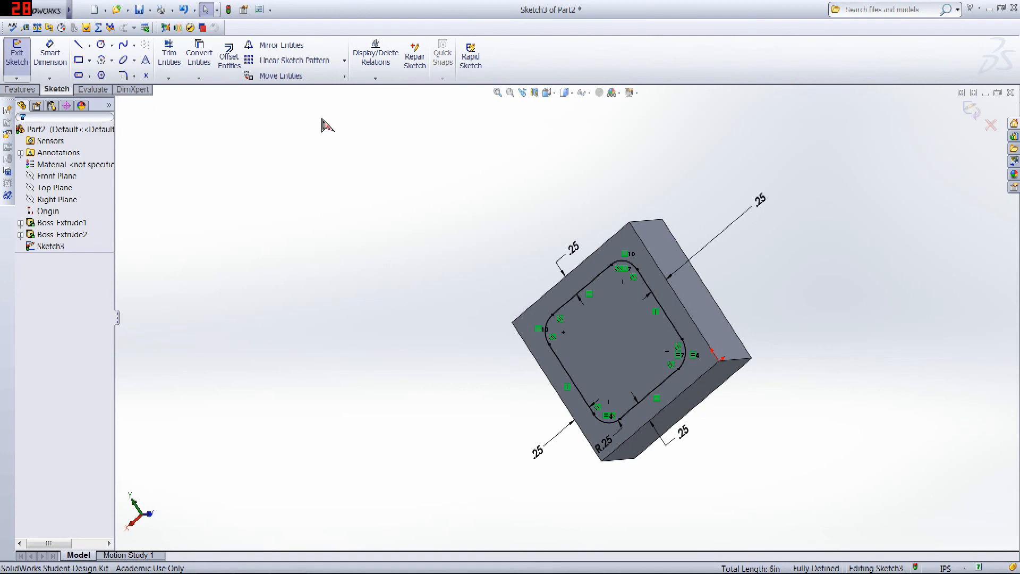
{"action": "middle_click_drag", "start_coordinate": [321, 125], "coordinate": [496, 262]}
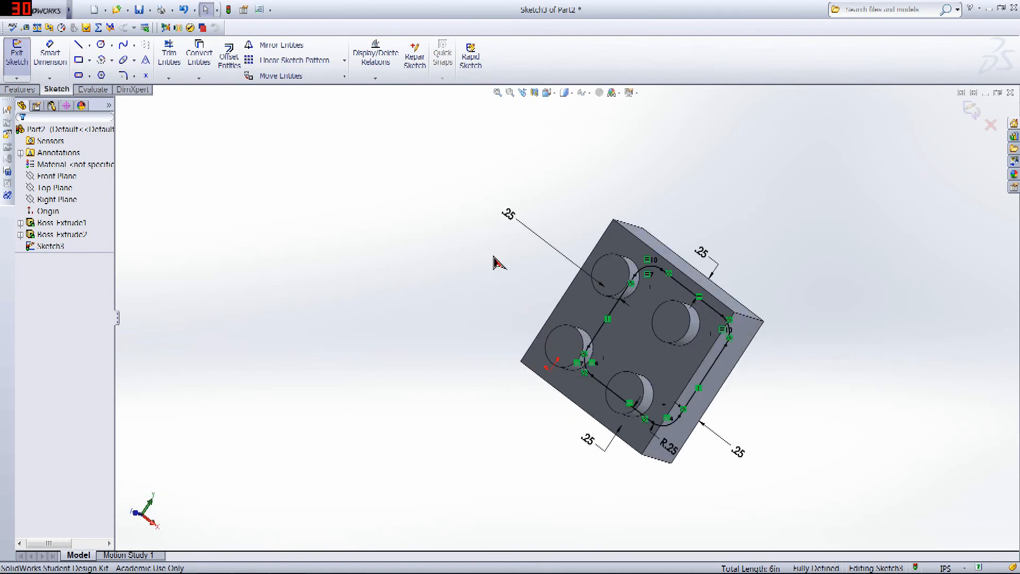
{"action": "left_click", "coordinate": [551, 95]}
{"action": "left_click", "coordinate": [562, 121]}
{"action": "left_click", "coordinate": [566, 94]}
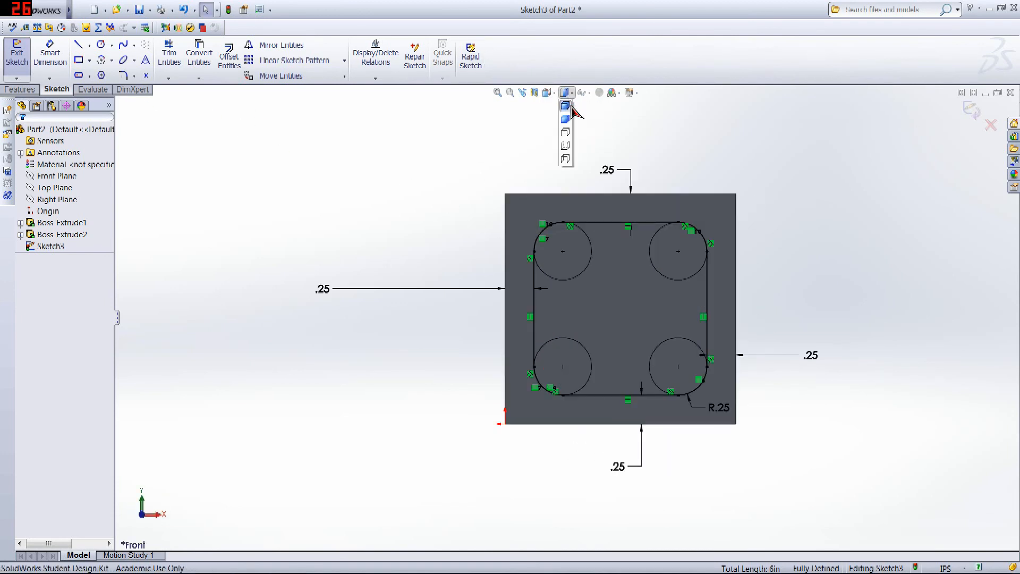
{"action": "left_click", "coordinate": [566, 248]}
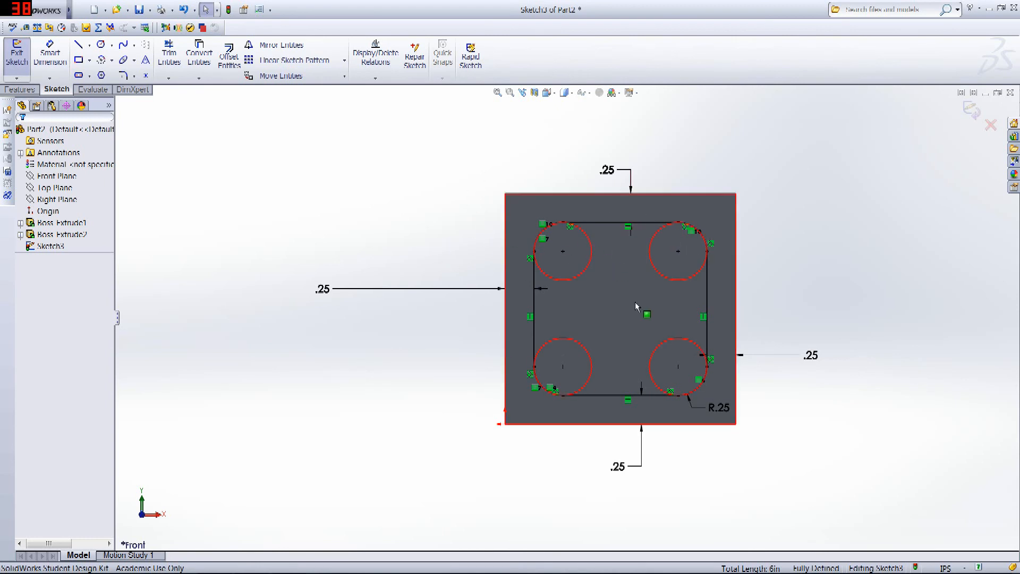
- Start an extruded cut from the rounded rectangle on the block's underside
{"action": "mouse_move", "coordinate": [785, 289]}
{"action": "middle_mouse_down"}
{"action": "mouse_move", "coordinate": [769, 269]}
{"action": "mouse_move", "coordinate": [734, 313]}
{"action": "mouse_move", "coordinate": [781, 264]}
{"action": "mouse_move", "coordinate": [425, 176]}
{"action": "mouse_move", "coordinate": [156, 128]}
{"action": "middle_mouse_up"}
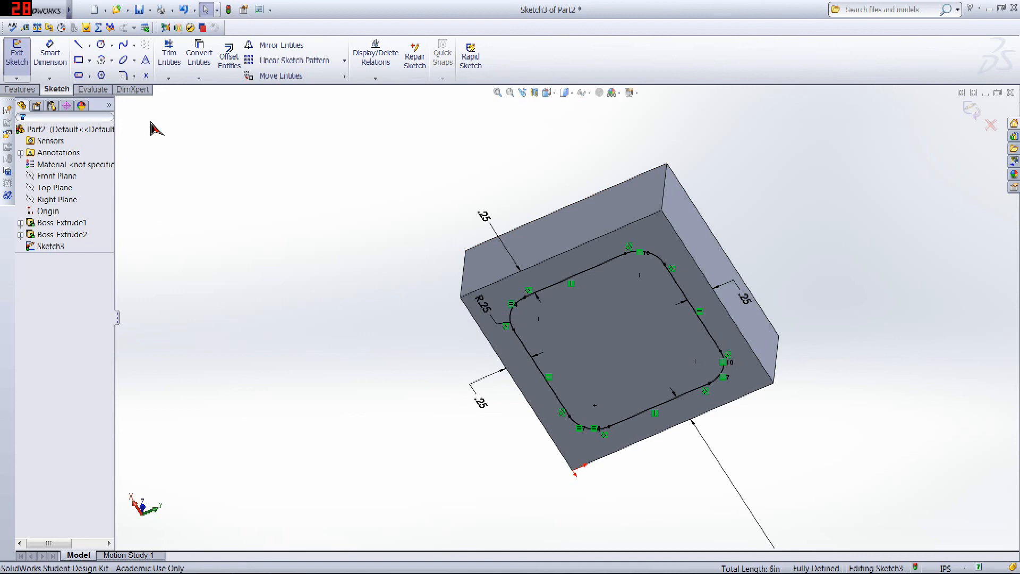
{"action": "left_click", "coordinate": [31, 89]}
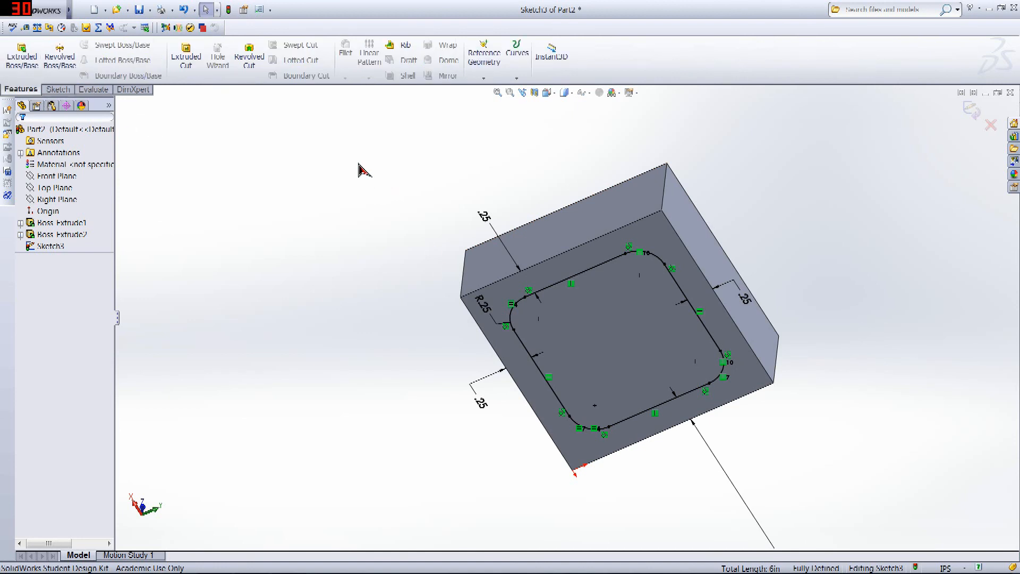
{"action": "mouse_move", "coordinate": [360, 167]}
{"action": "middle_mouse_down"}
{"action": "mouse_move", "coordinate": [353, 145]}
{"action": "mouse_move", "coordinate": [341, 145]}
{"action": "middle_mouse_up"}
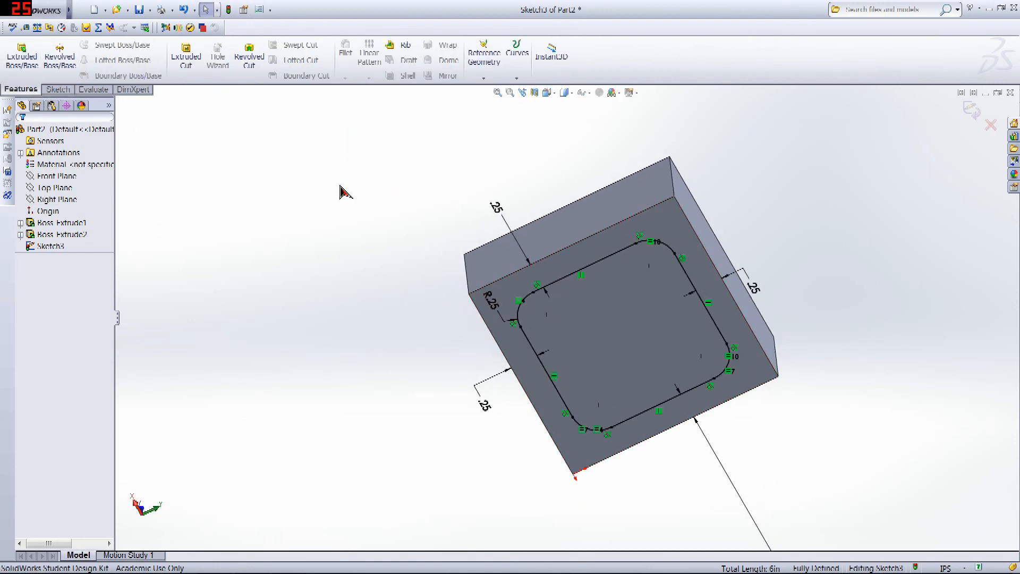
{"action": "middle_click_drag", "start_coordinate": [341, 192], "coordinate": [239, 91]}
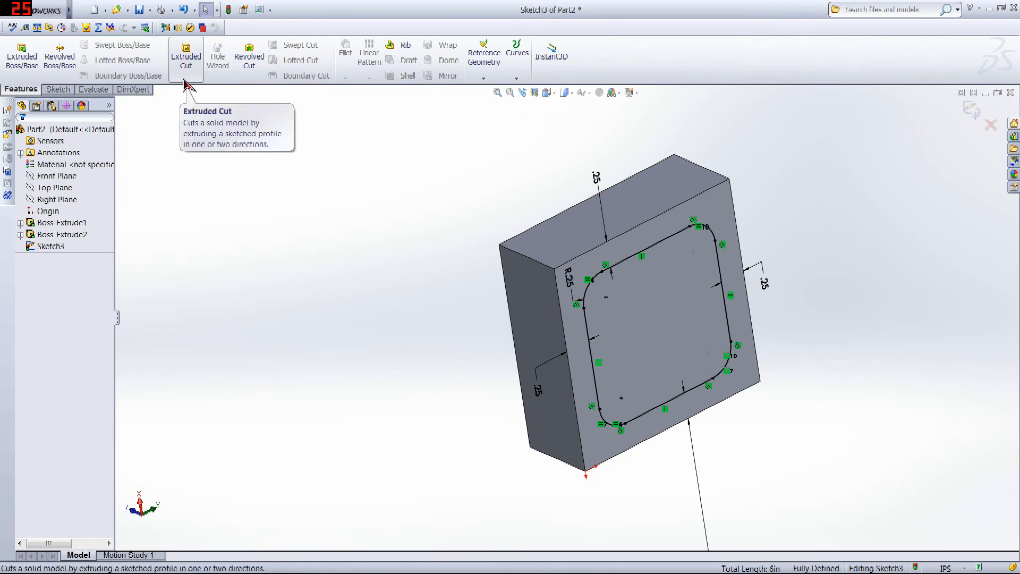
{"action": "left_click", "coordinate": [185, 58]}
- Examine the blind cut preview from several sides, comparing its depth with the block's thickness and the pegs
{"action": "middle_click_drag", "start_coordinate": [849, 232], "coordinate": [824, 273]}
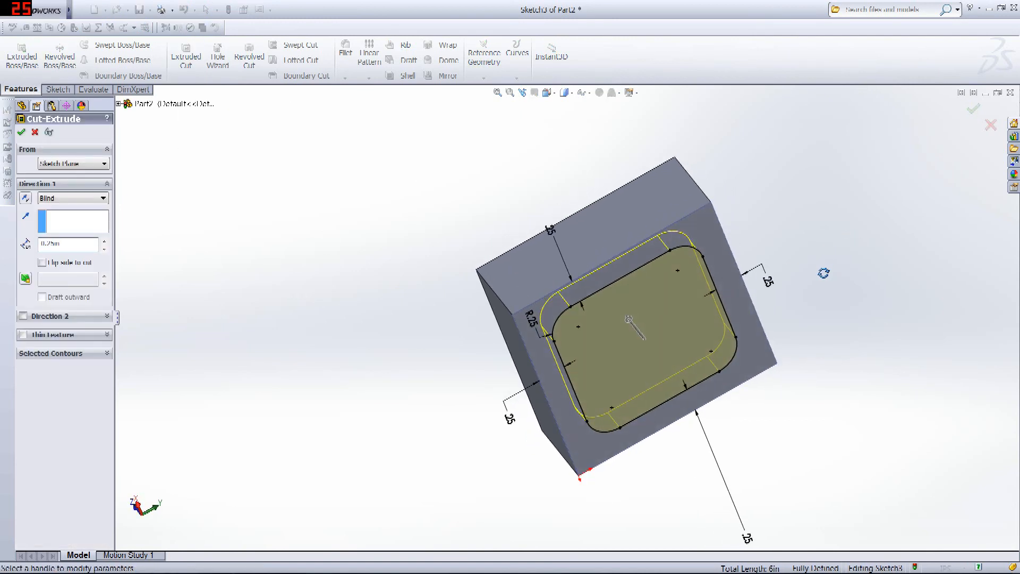
{"action": "mouse_move", "coordinate": [408, 257]}
{"action": "middle_mouse_down"}
{"action": "mouse_move", "coordinate": [437, 182]}
{"action": "mouse_move", "coordinate": [550, 155]}
{"action": "mouse_move", "coordinate": [467, 129]}
{"action": "mouse_move", "coordinate": [481, 223]}
{"action": "mouse_move", "coordinate": [359, 260]}
{"action": "middle_mouse_up"}
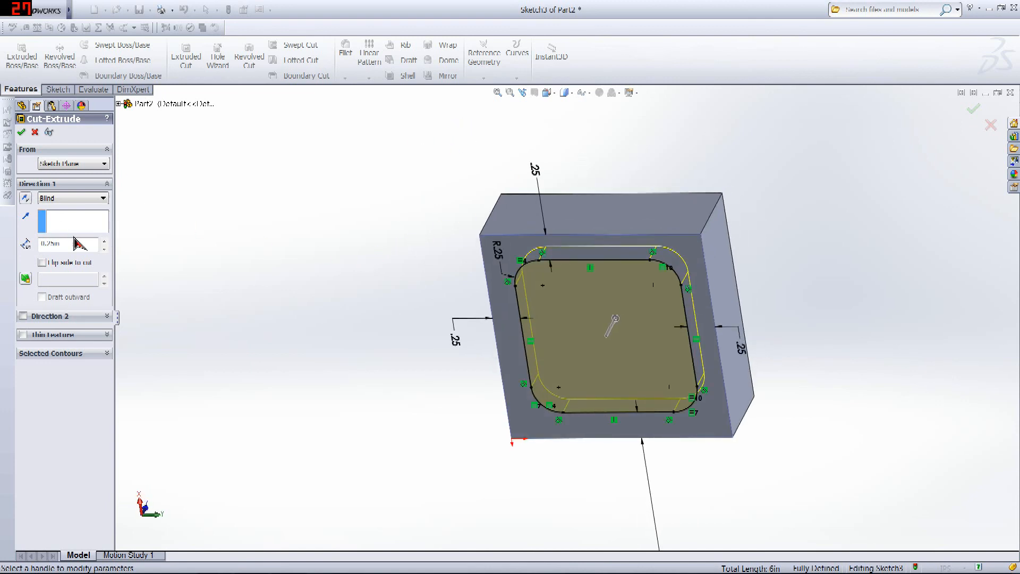
{"action": "mouse_move", "coordinate": [429, 187]}
{"action": "middle_mouse_down"}
{"action": "mouse_move", "coordinate": [374, 299]}
{"action": "mouse_move", "coordinate": [425, 408]}
{"action": "mouse_move", "coordinate": [494, 259]}
{"action": "mouse_move", "coordinate": [575, 208]}
{"action": "mouse_move", "coordinate": [586, 303]}
{"action": "middle_mouse_up"}
{"action": "scroll", "coordinate": [813, 261], "scroll_direction": "down", "scroll_amount": 3}
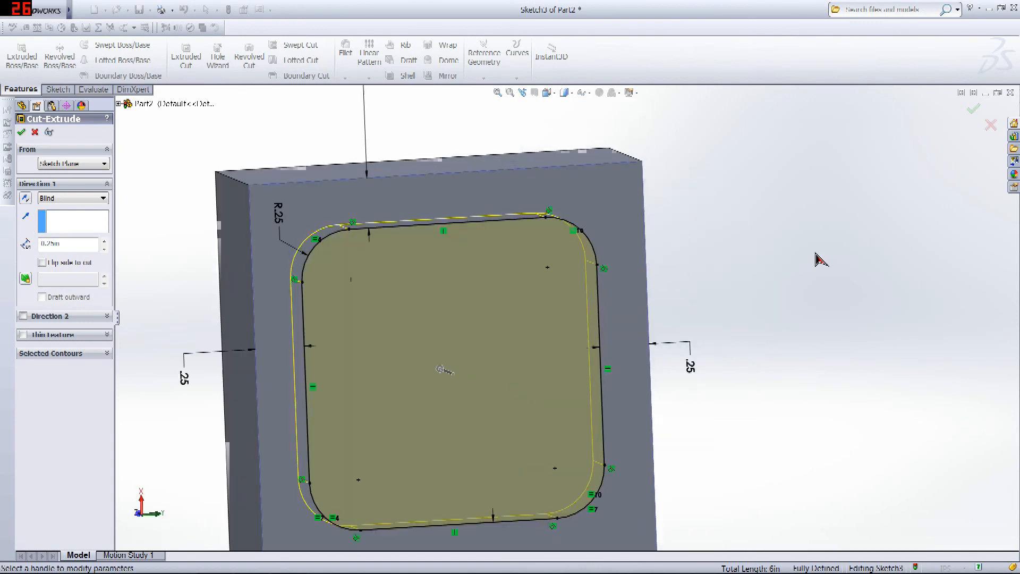
{"action": "mouse_move", "coordinate": [818, 258]}
{"action": "middle_mouse_down"}
{"action": "mouse_move", "coordinate": [611, 287]}
{"action": "mouse_move", "coordinate": [598, 311]}
{"action": "middle_mouse_up"}
{"action": "scroll", "coordinate": [290, 394], "scroll_direction": "up", "scroll_amount": 1}
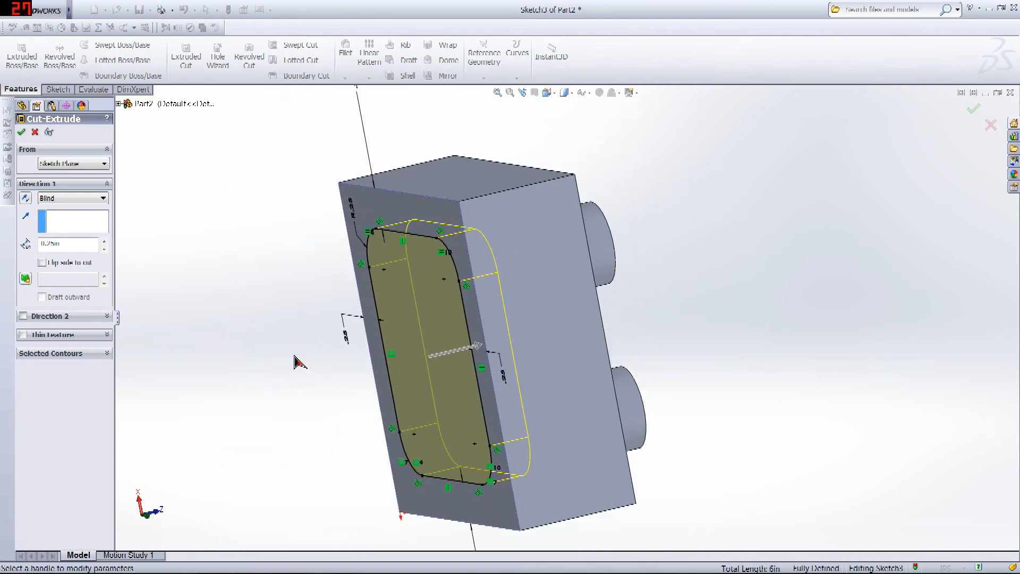
{"action": "middle_click_drag", "start_coordinate": [300, 362], "coordinate": [314, 308]}
{"action": "mouse_move", "coordinate": [816, 305]}
{"action": "middle_mouse_down"}
{"action": "mouse_move", "coordinate": [806, 346]}
{"action": "mouse_move", "coordinate": [748, 372]}
{"action": "mouse_move", "coordinate": [538, 284]}
{"action": "middle_mouse_up"}
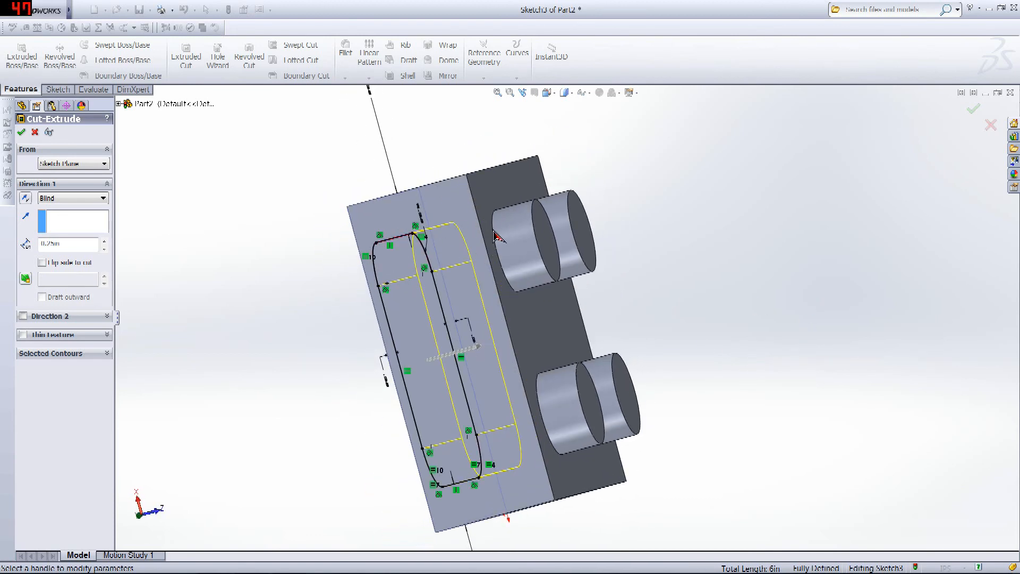
{"action": "middle_click_drag", "start_coordinate": [494, 236], "coordinate": [659, 206]}
{"action": "middle_click_drag", "start_coordinate": [481, 230], "coordinate": [448, 286]}
{"action": "middle_click_drag", "start_coordinate": [758, 266], "coordinate": [269, 250]}
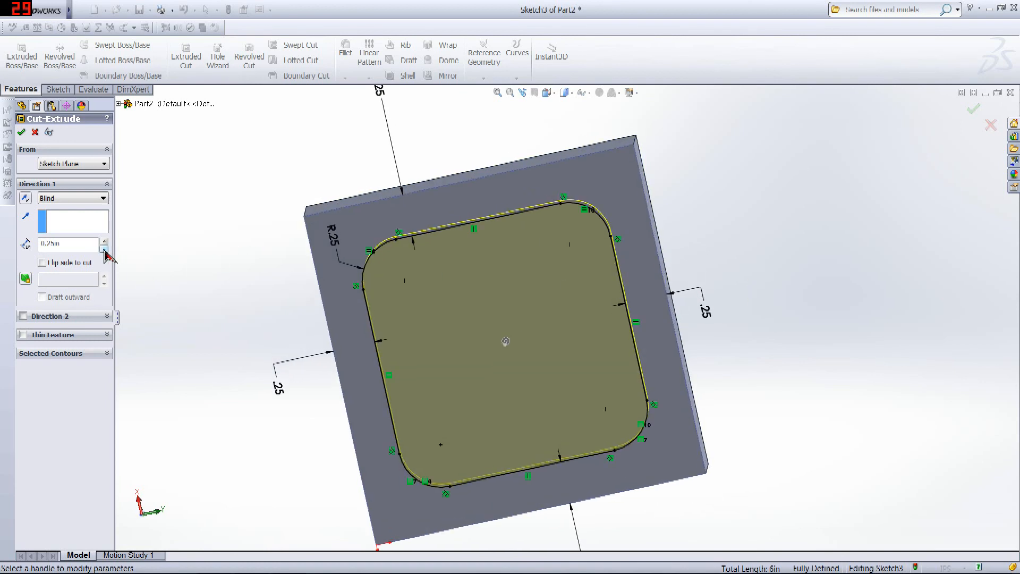
- Set the cut depth to 0.27 in and apply the pocket to the block's underside
{"action": "left_click_drag", "start_coordinate": [80, 245], "coordinate": [2, 256]}
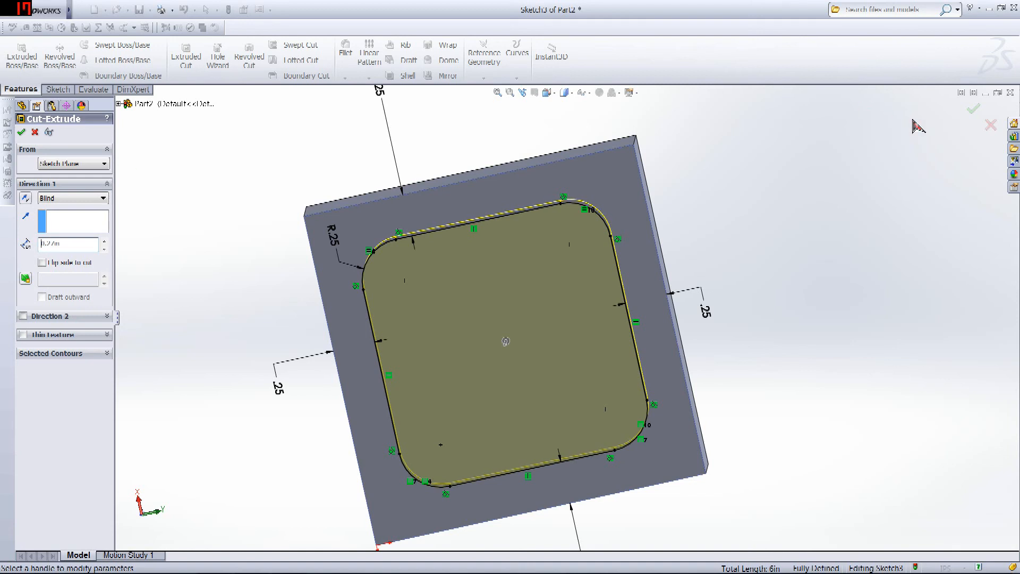
{"action": "left_click", "coordinate": [973, 112]}
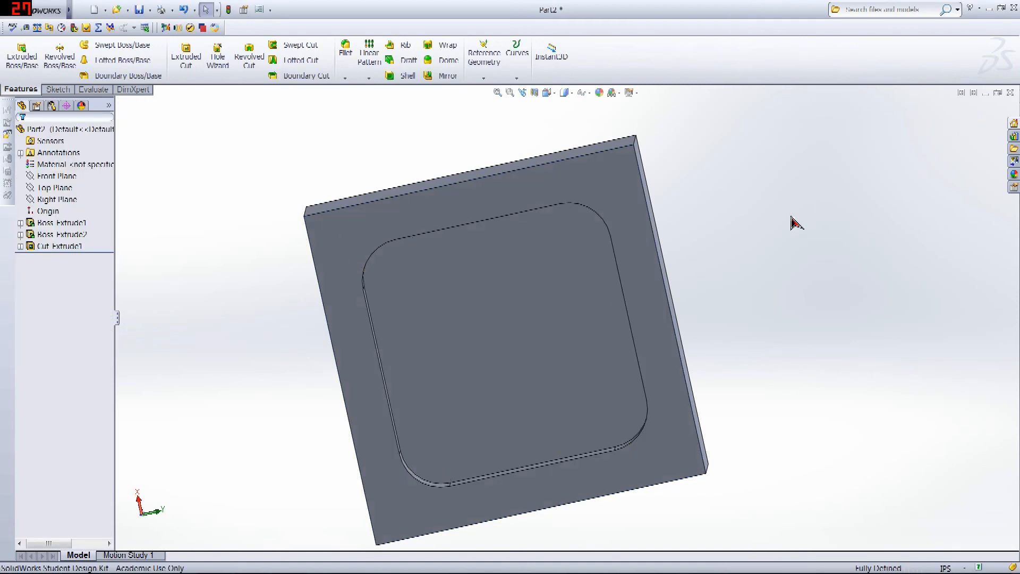
{"action": "middle_click_drag", "start_coordinate": [792, 221], "coordinate": [356, 159]}
{"action": "middle_click_drag", "start_coordinate": [359, 208], "coordinate": [368, 234]}
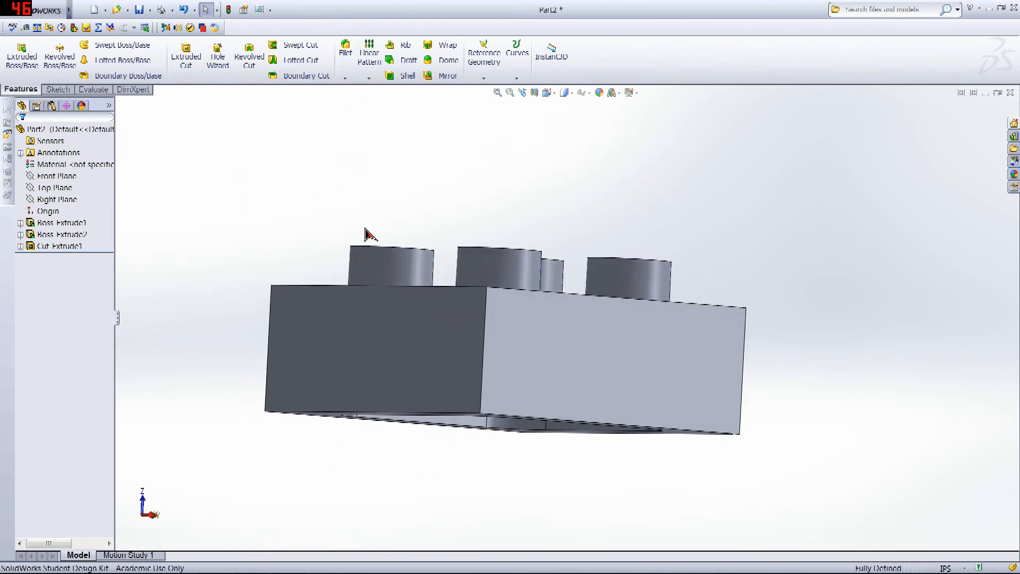
- Start saving the part and browse to the Solidworks Tutorials folder on the external G: drive
{"action": "key", "text": "ctrl+s"}
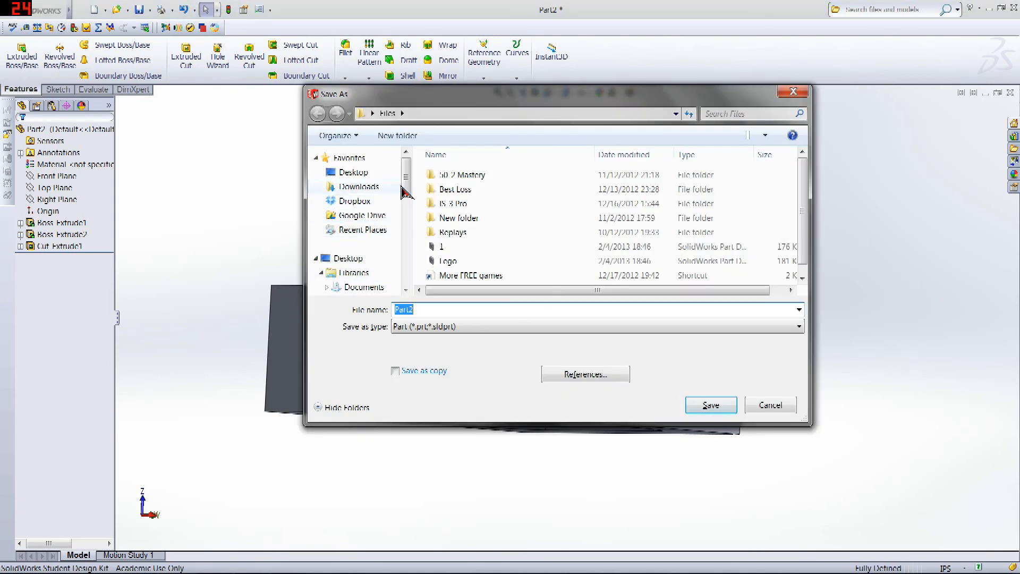
{"action": "scroll", "coordinate": [409, 200], "scroll_direction": "down", "scroll_amount": 1}
{"action": "scroll", "coordinate": [409, 201], "scroll_direction": "down", "scroll_amount": 2}
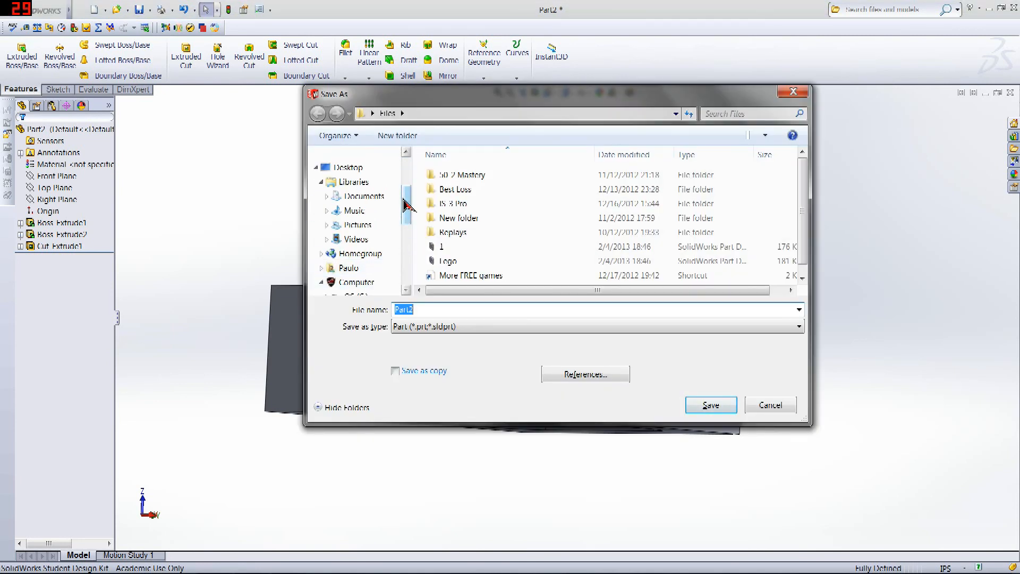
{"action": "left_click", "coordinate": [354, 283]}
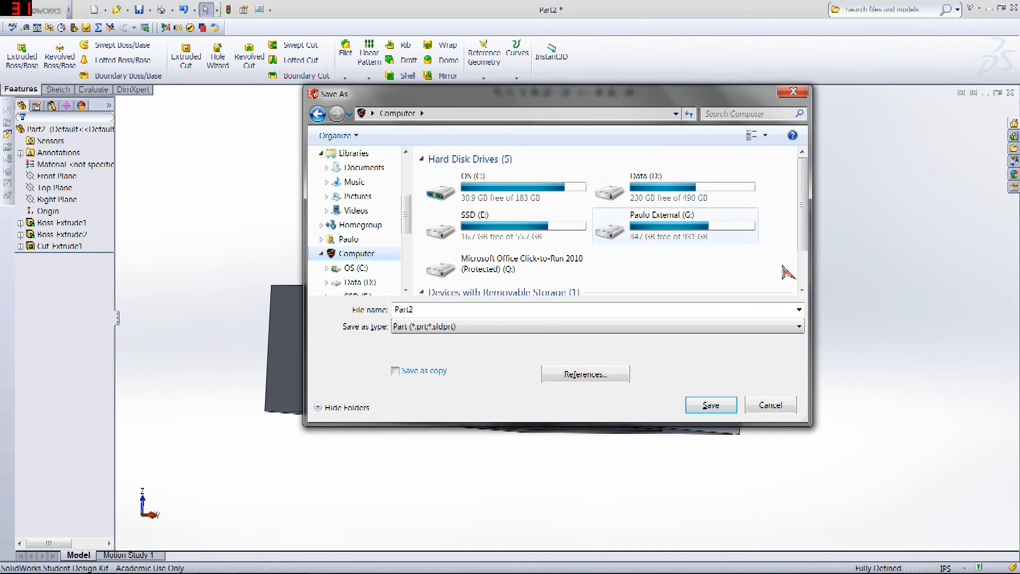
{"action": "double_click", "coordinate": [701, 230]}
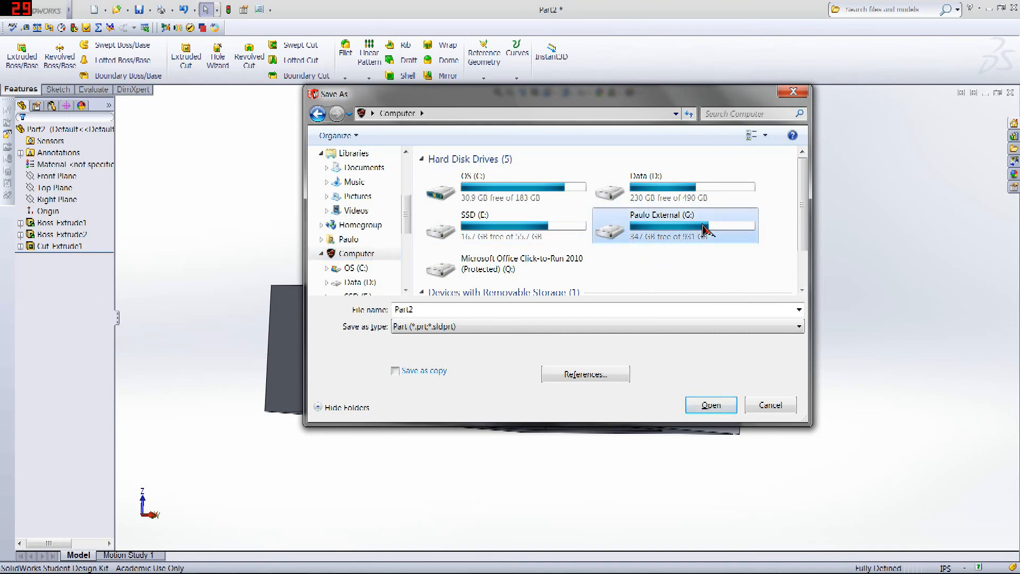
{"action": "double_click", "coordinate": [475, 225]}
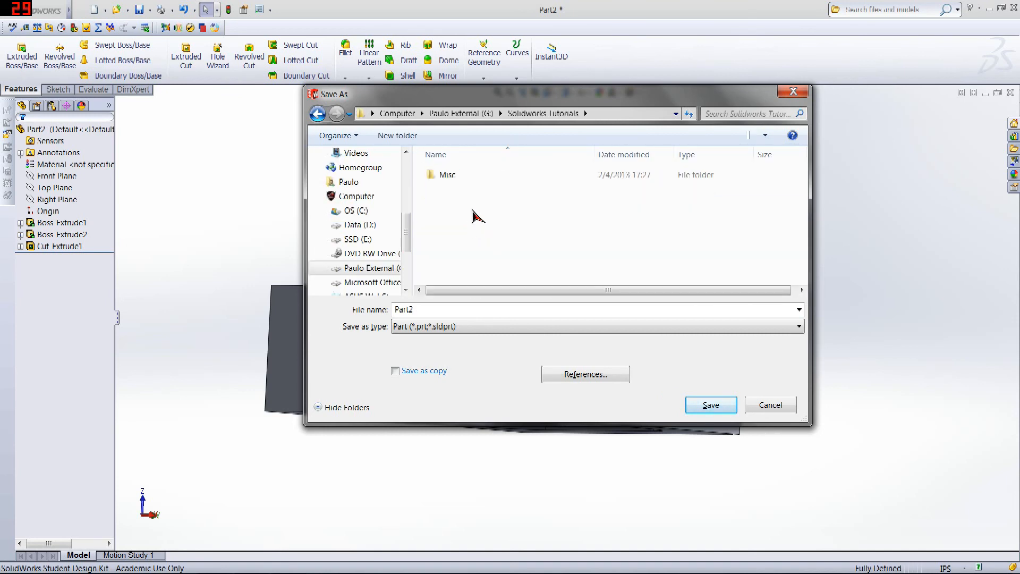
- Create a folder named Lego inside the Solidworks Tutorials folder
{"action": "right_click", "coordinate": [474, 214]}
{"action": "mouse_move", "coordinate": [496, 331]}
{"action": "left_click", "coordinate": [622, 335]}
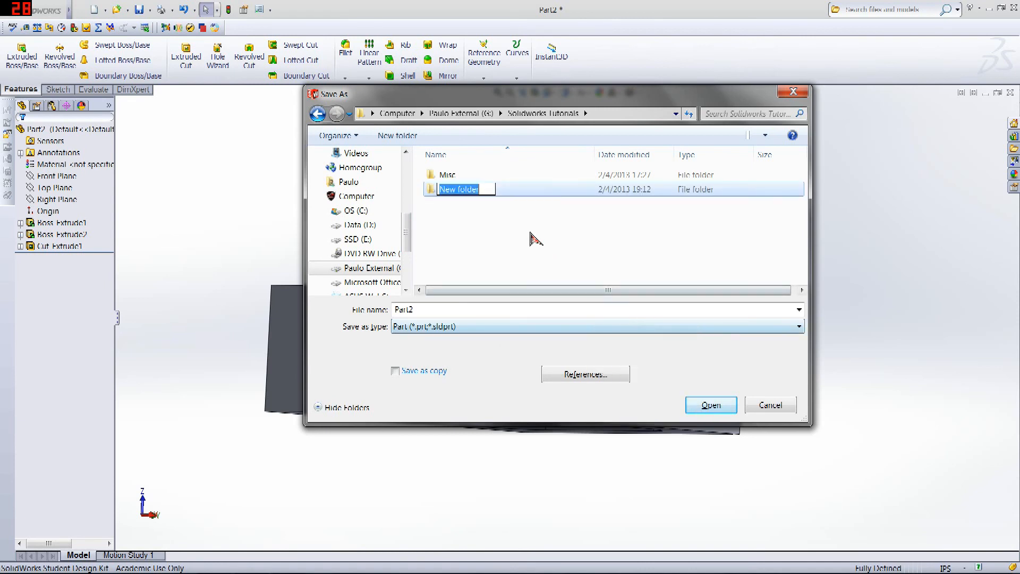
{"action": "type", "text": "L"}
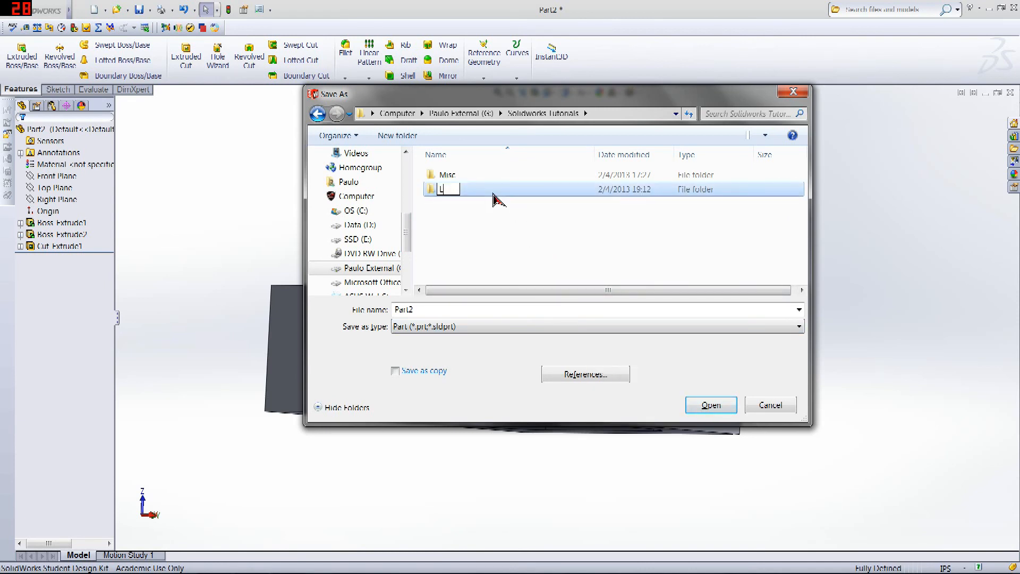
{"action": "type", "text": "ego"}
{"action": "key", "text": "Return"}
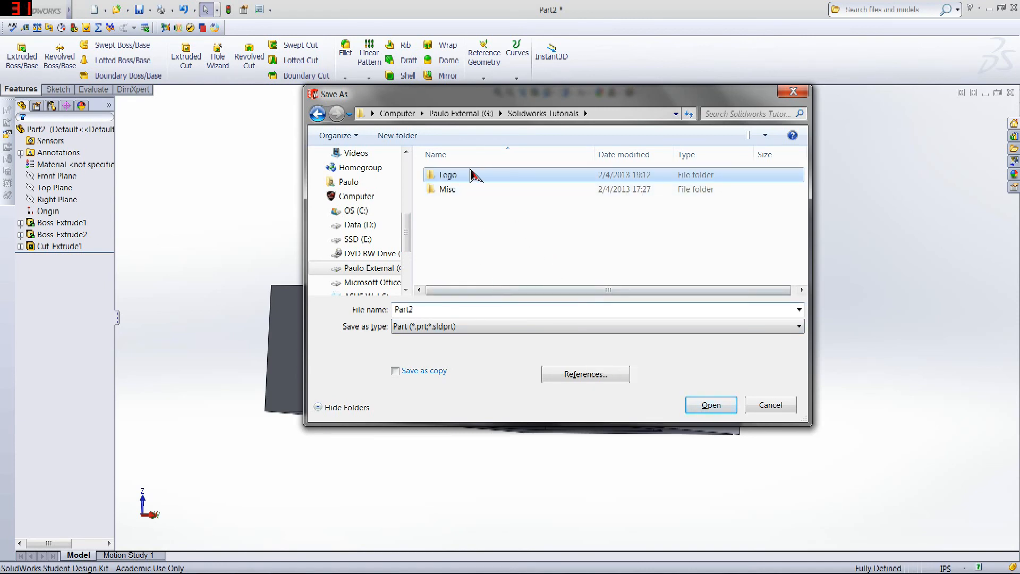
- Save the part in the Lego folder under the file name Lego 2x2
{"action": "double_click", "coordinate": [477, 179]}
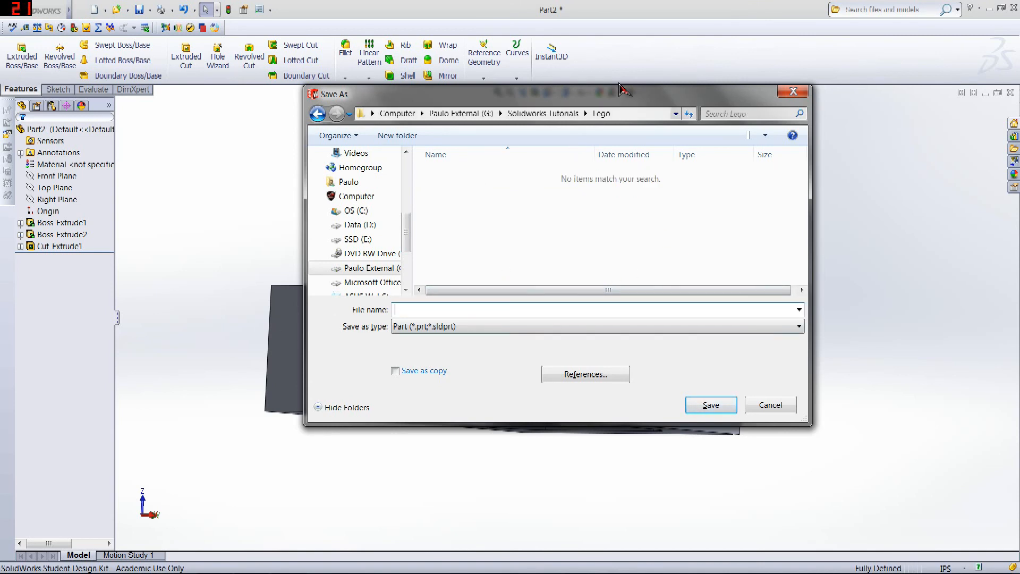
{"action": "left_click_drag", "start_coordinate": [552, 101], "coordinate": [406, 39]}
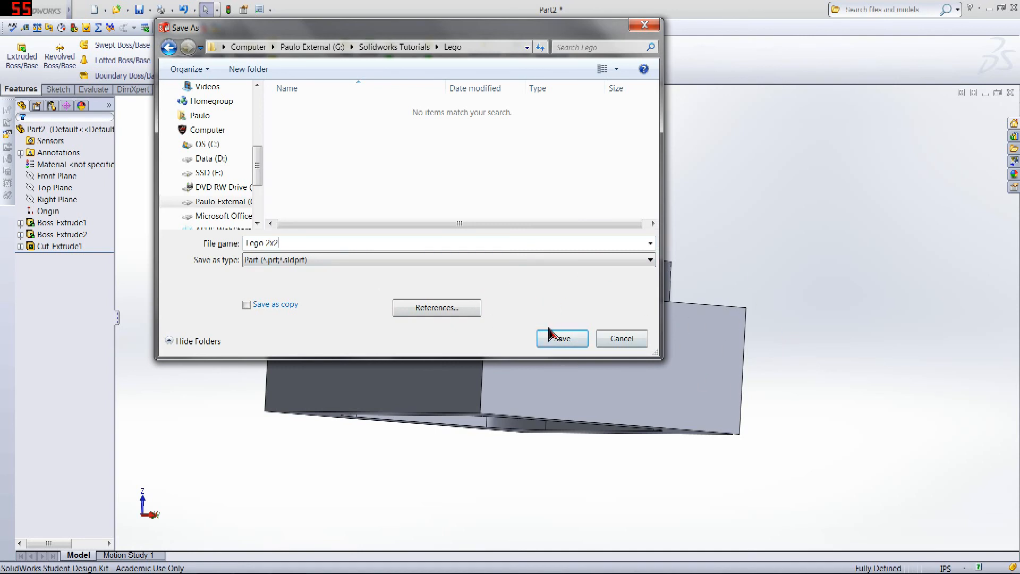
{"action": "left_click", "coordinate": [560, 344]}
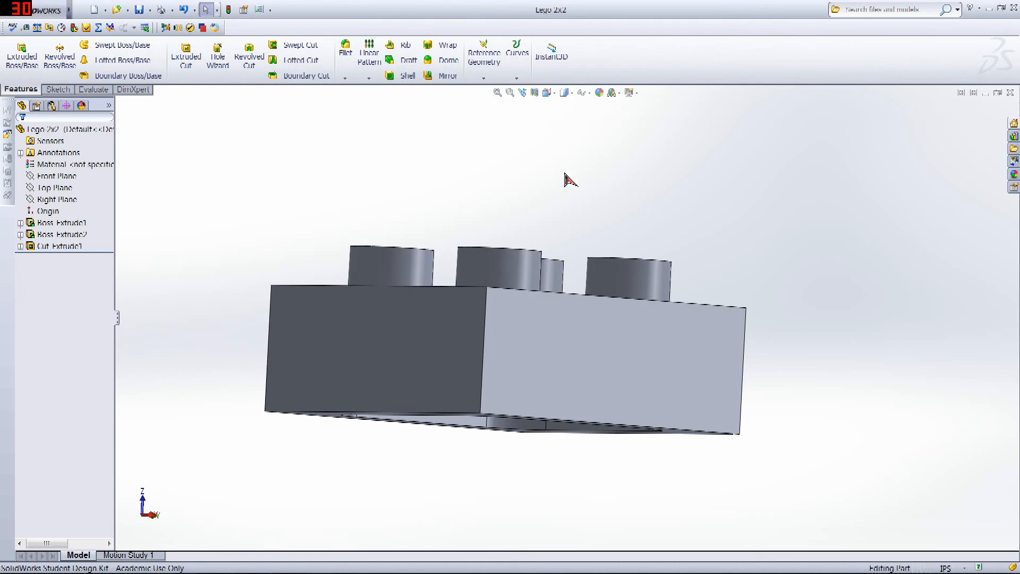
{"action": "middle_click_drag", "start_coordinate": [579, 183], "coordinate": [453, 240]}
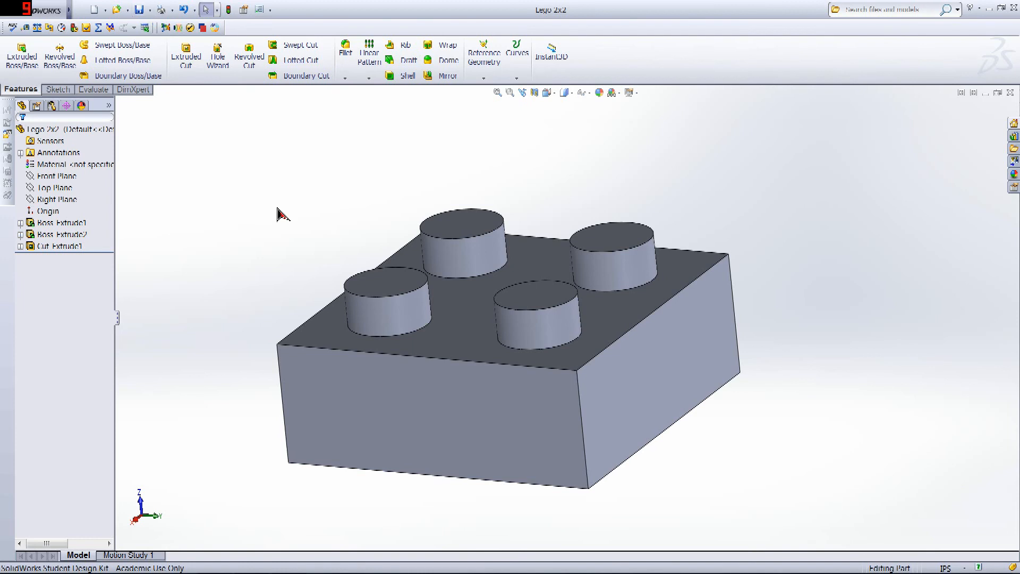
{"action": "middle_click_drag", "start_coordinate": [282, 214], "coordinate": [303, 164]}
{"action": "left_click", "coordinate": [58, 90]}
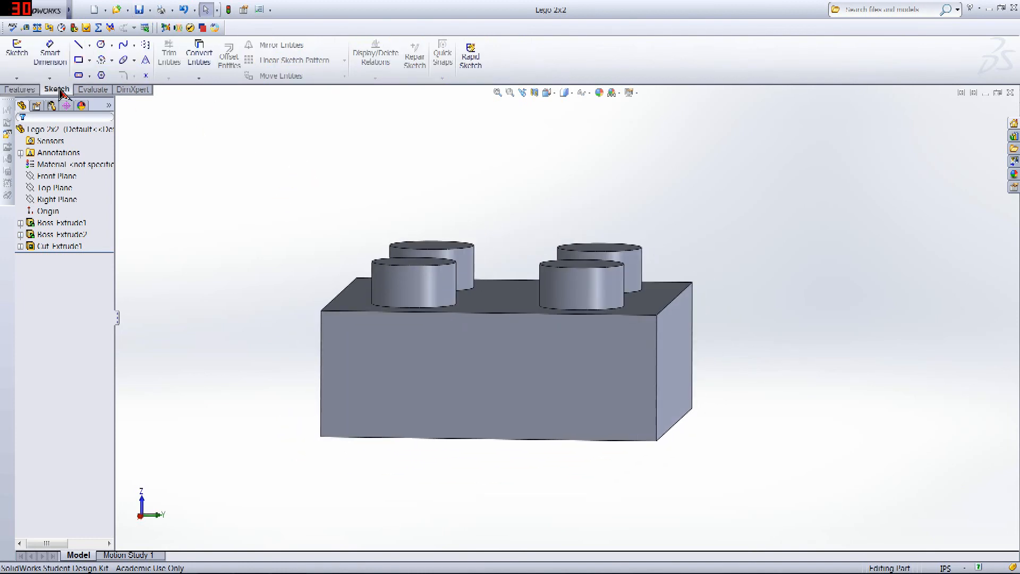
{"action": "middle_click_drag", "start_coordinate": [391, 203], "coordinate": [314, 175]}
{"action": "left_click", "coordinate": [144, 62]}
{"action": "middle_click_drag", "start_coordinate": [196, 153], "coordinate": [530, 371]}
{"action": "left_click", "coordinate": [536, 379]}
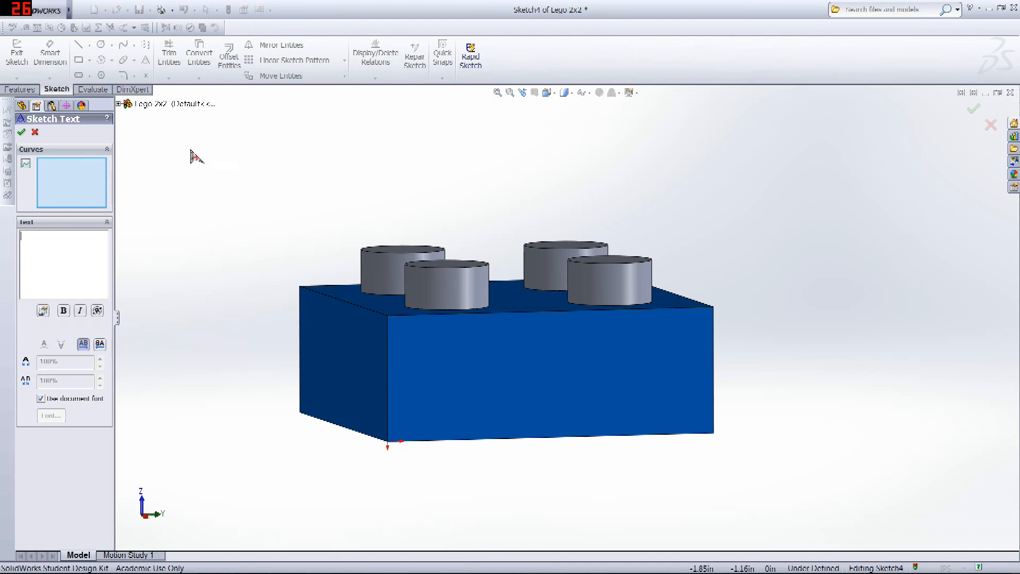
{"action": "left_click", "coordinate": [991, 125]}
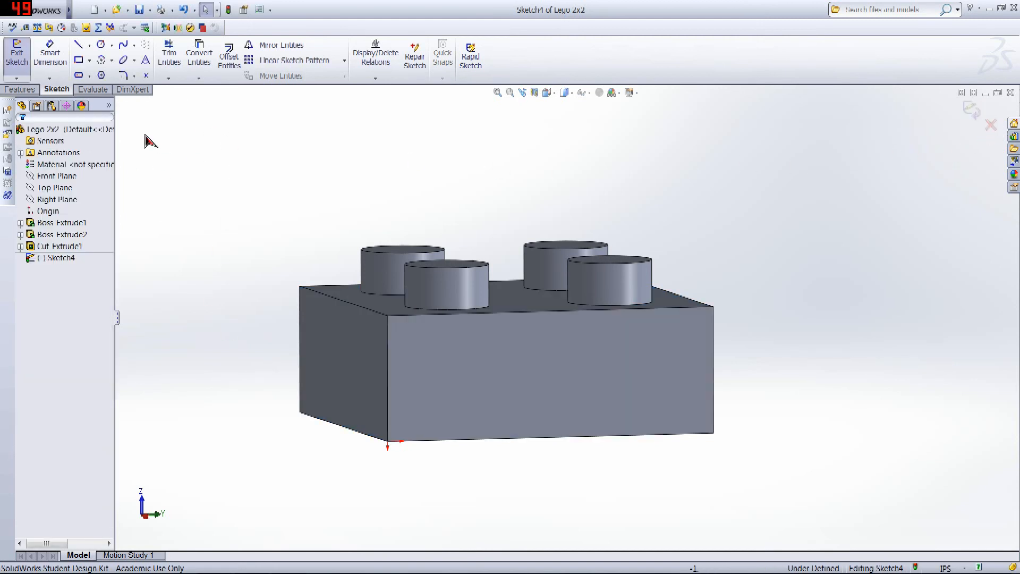
{"action": "left_click", "coordinate": [993, 128]}
{"action": "left_click", "coordinate": [579, 299]}
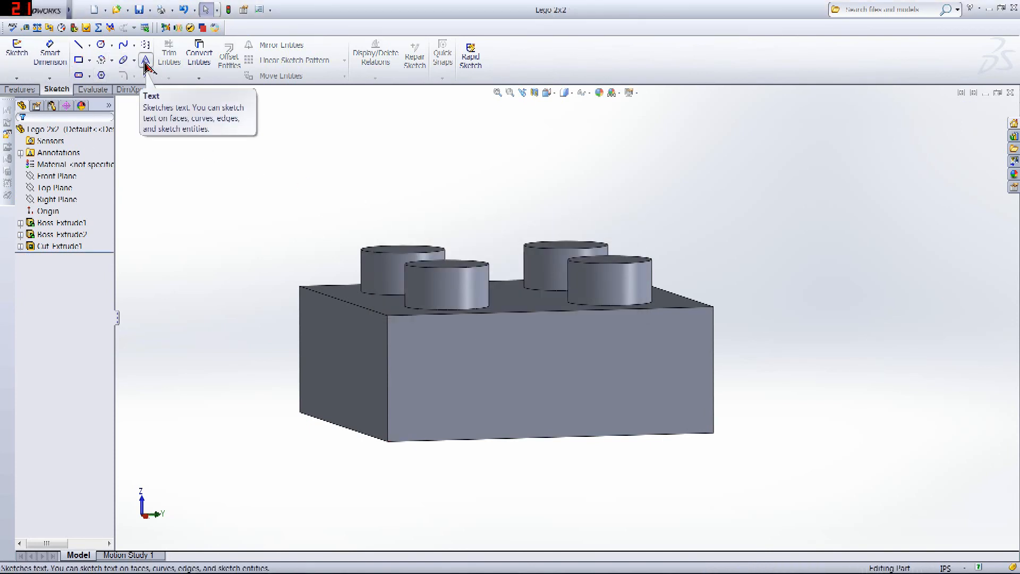
- Add sketch text with the maker's first name on one side face and place it near the face's middle
{"action": "left_click", "coordinate": [146, 61]}
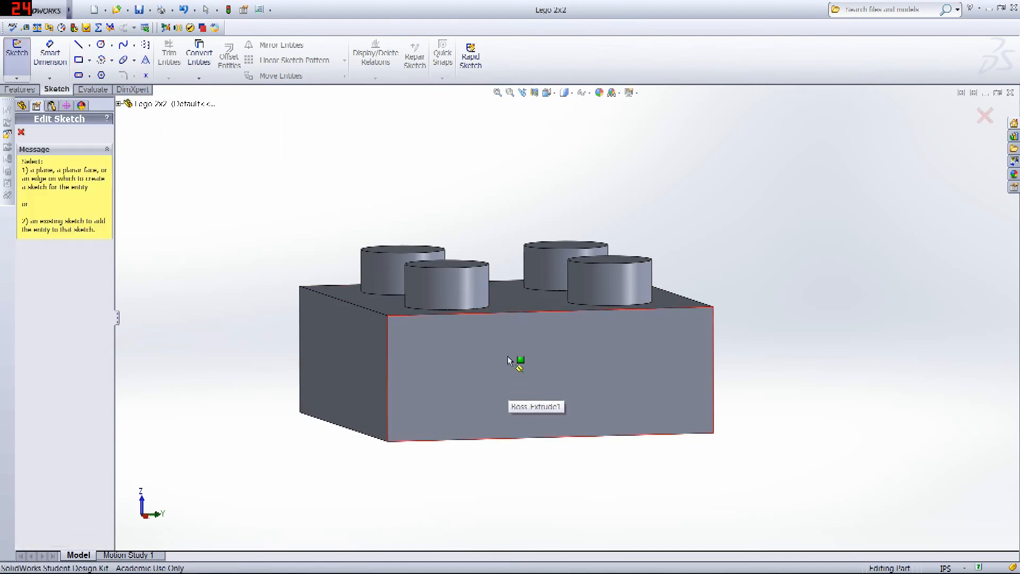
{"action": "left_click", "coordinate": [525, 360]}
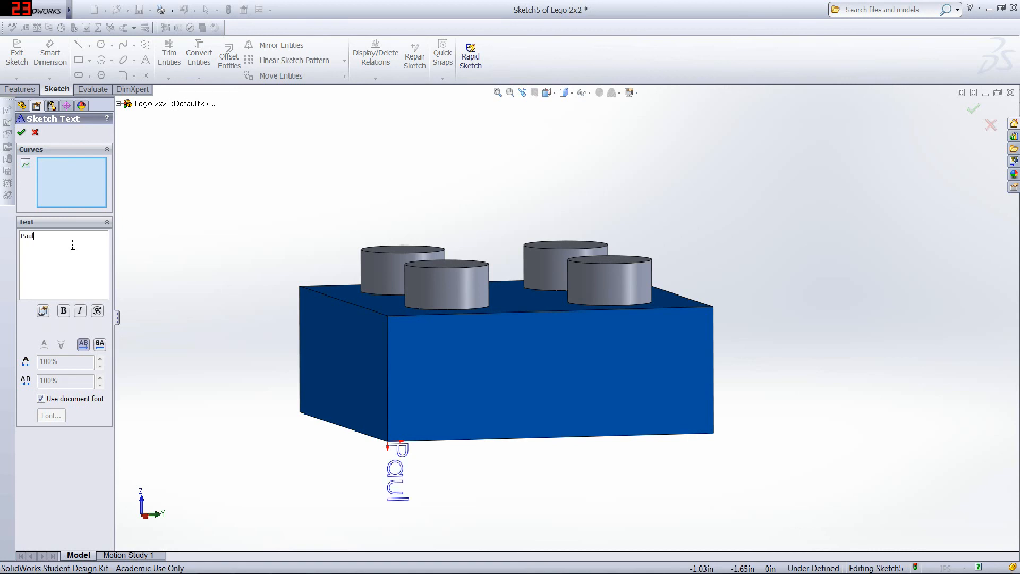
{"action": "middle_click_drag", "start_coordinate": [498, 234], "coordinate": [205, 388]}
{"action": "middle_click_drag", "start_coordinate": [288, 281], "coordinate": [510, 298]}
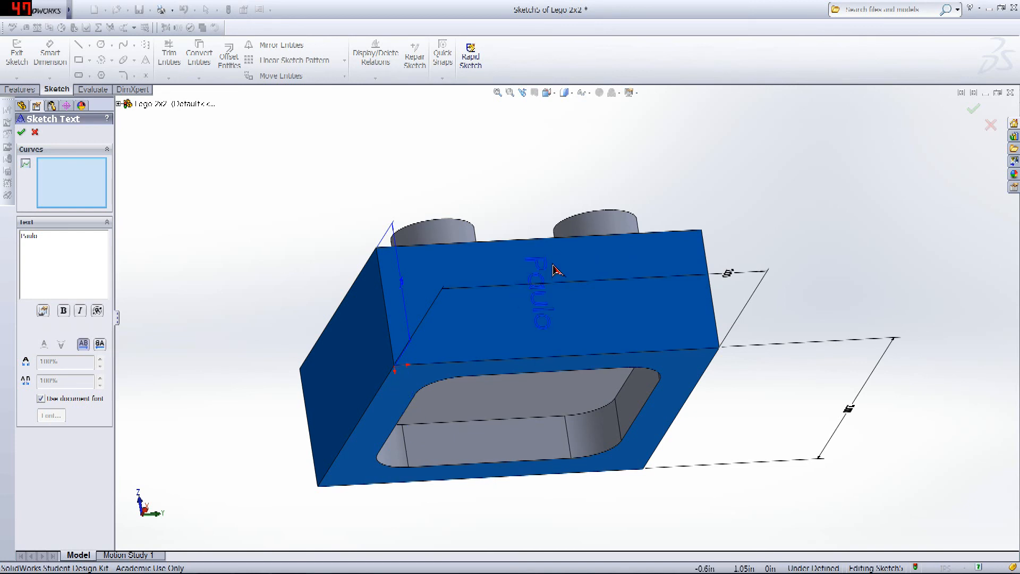
{"action": "middle_click_drag", "start_coordinate": [553, 270], "coordinate": [259, 333]}
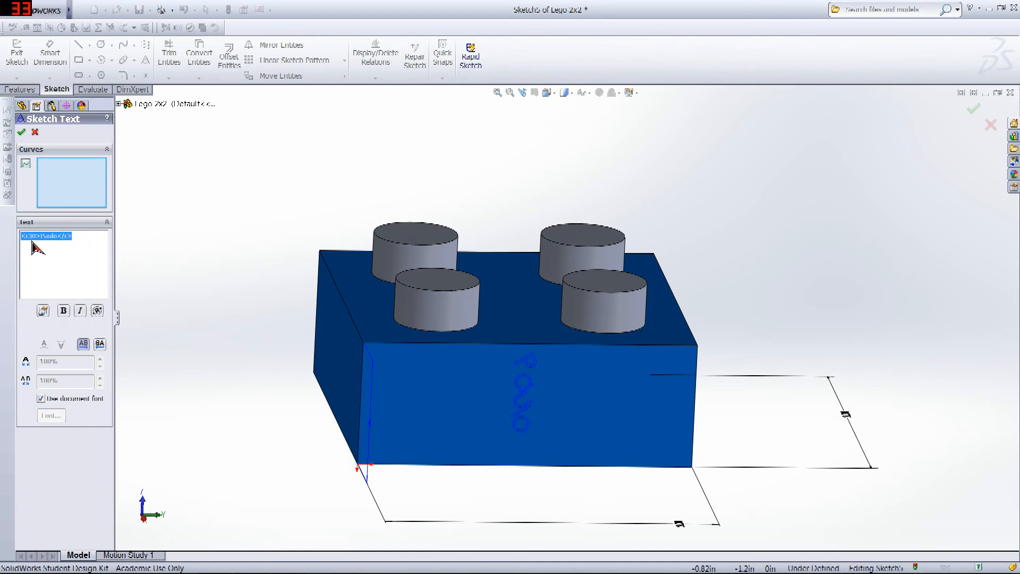
{"action": "type", "text": "Paulo"}
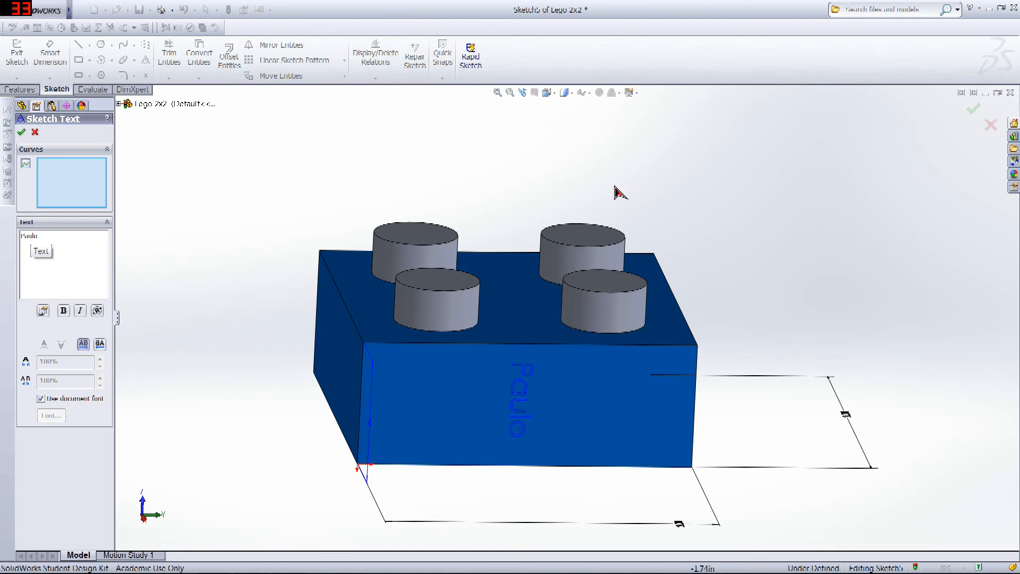
- Examine the name text's placement and orientation on the block's side face from several angles
{"action": "middle_click_drag", "start_coordinate": [616, 192], "coordinate": [555, 314]}
{"action": "middle_click_drag", "start_coordinate": [547, 179], "coordinate": [603, 218]}
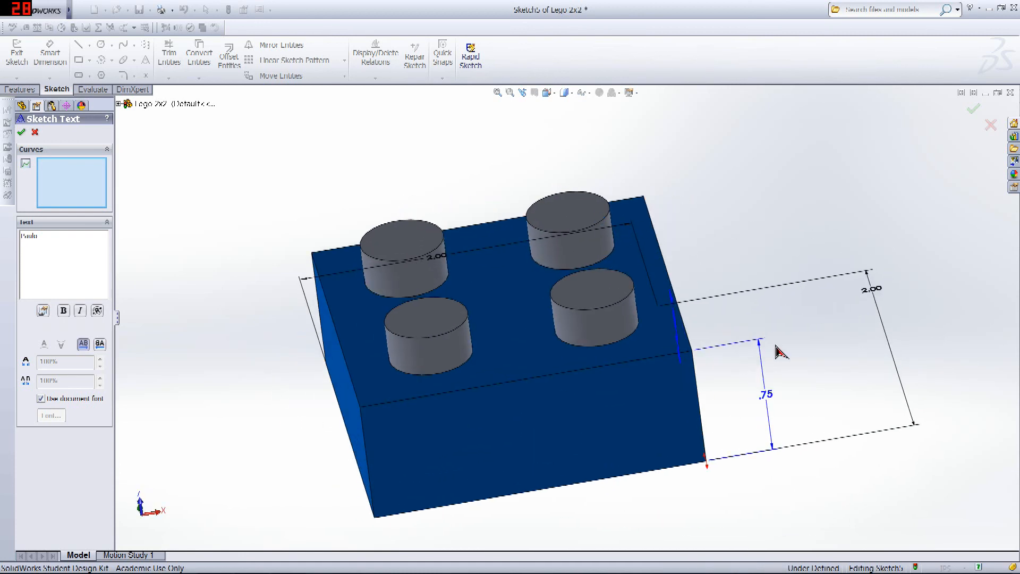
{"action": "middle_click_drag", "start_coordinate": [781, 353], "coordinate": [680, 405]}
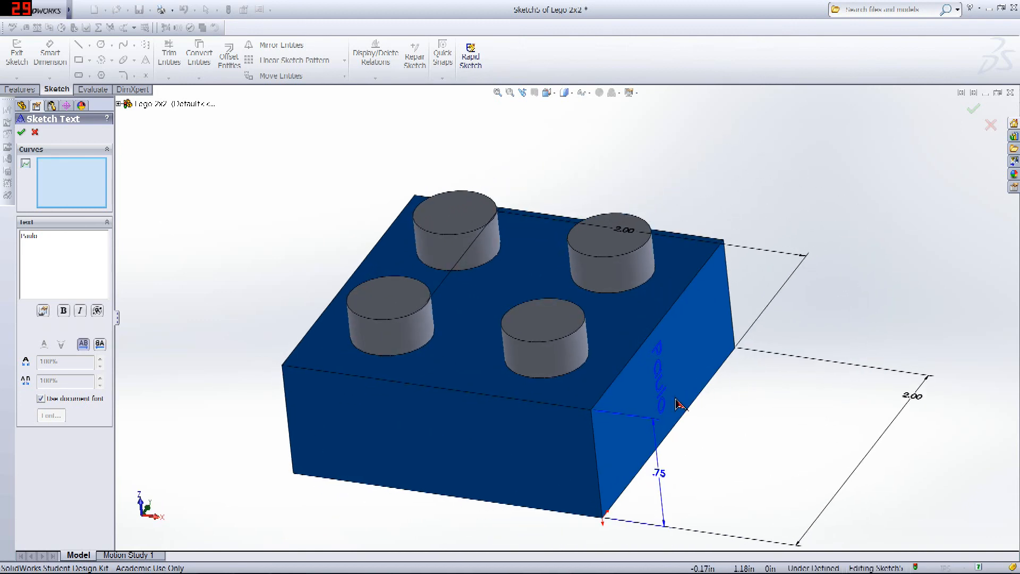
{"action": "scroll", "coordinate": [676, 399], "scroll_direction": "down", "scroll_amount": 2}
{"action": "scroll", "coordinate": [576, 402], "scroll_direction": "up", "scroll_amount": 3}
{"action": "middle_click_drag", "start_coordinate": [575, 401], "coordinate": [553, 392]}
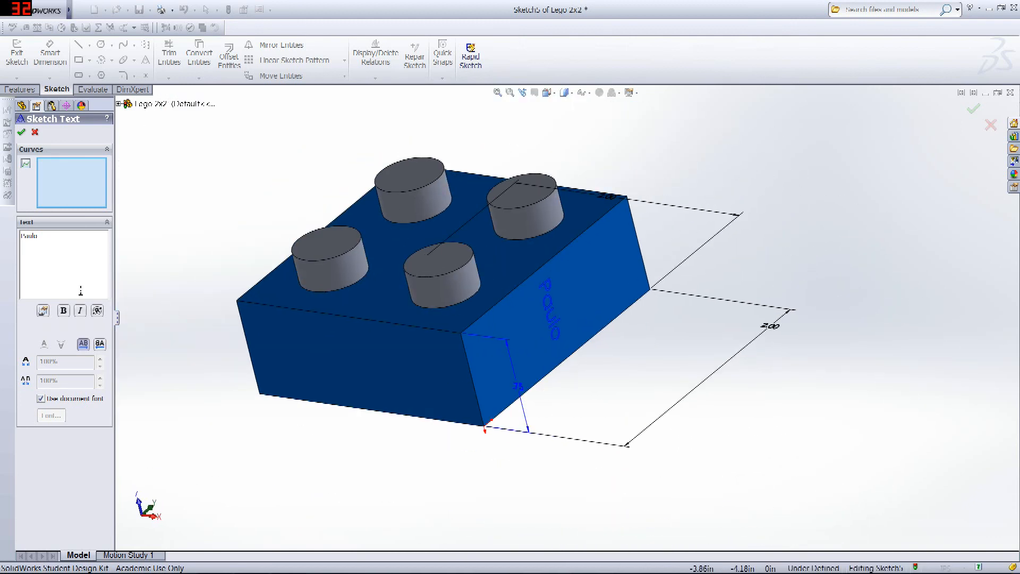
{"action": "scroll", "coordinate": [351, 221], "scroll_direction": "up", "scroll_amount": 1}
{"action": "mouse_move", "coordinate": [455, 216]}
{"action": "middle_mouse_down"}
{"action": "mouse_move", "coordinate": [444, 203]}
{"action": "mouse_move", "coordinate": [451, 211]}
{"action": "middle_mouse_up"}
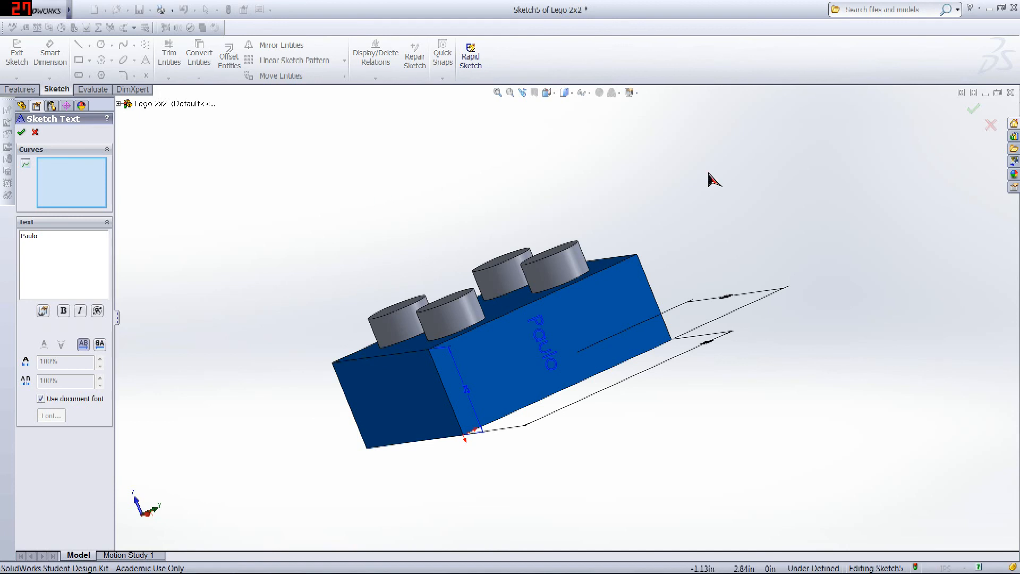
{"action": "middle_click_drag", "start_coordinate": [797, 246], "coordinate": [693, 332]}
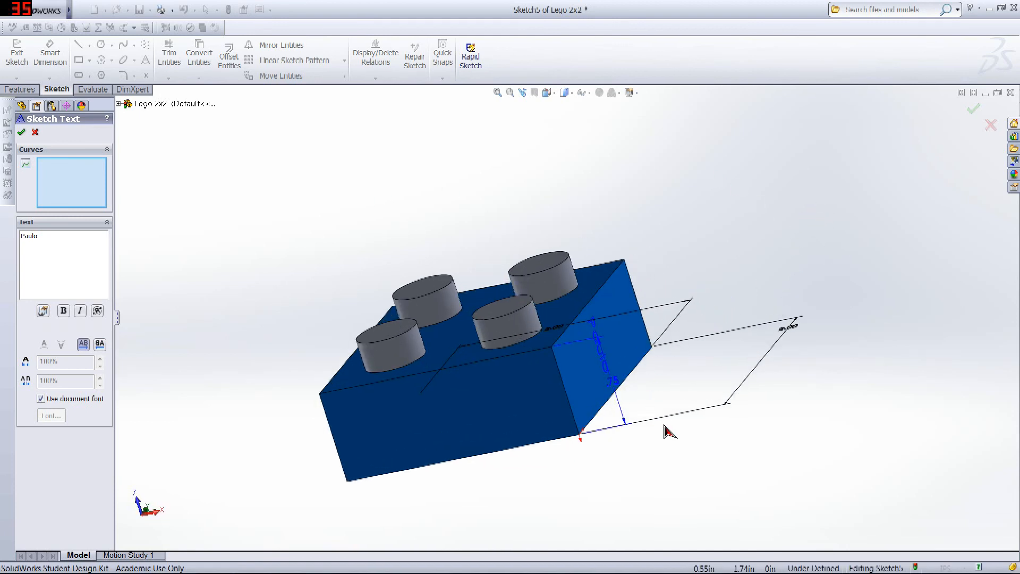
{"action": "middle_click_drag", "start_coordinate": [667, 432], "coordinate": [624, 439]}
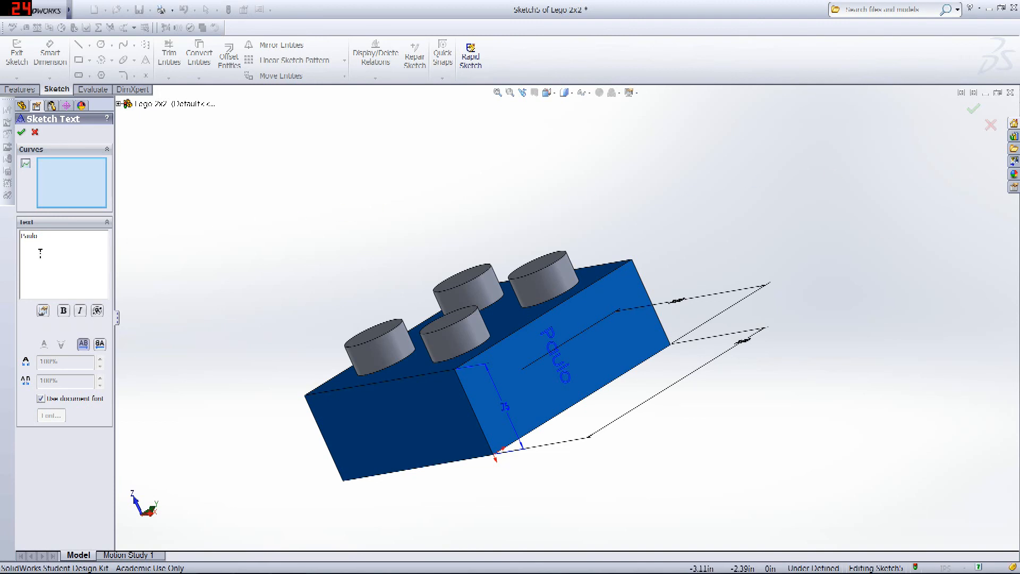
- Accept the name text and extrude the lettering outward 0.1 in from the side face
{"action": "left_click", "coordinate": [973, 109]}
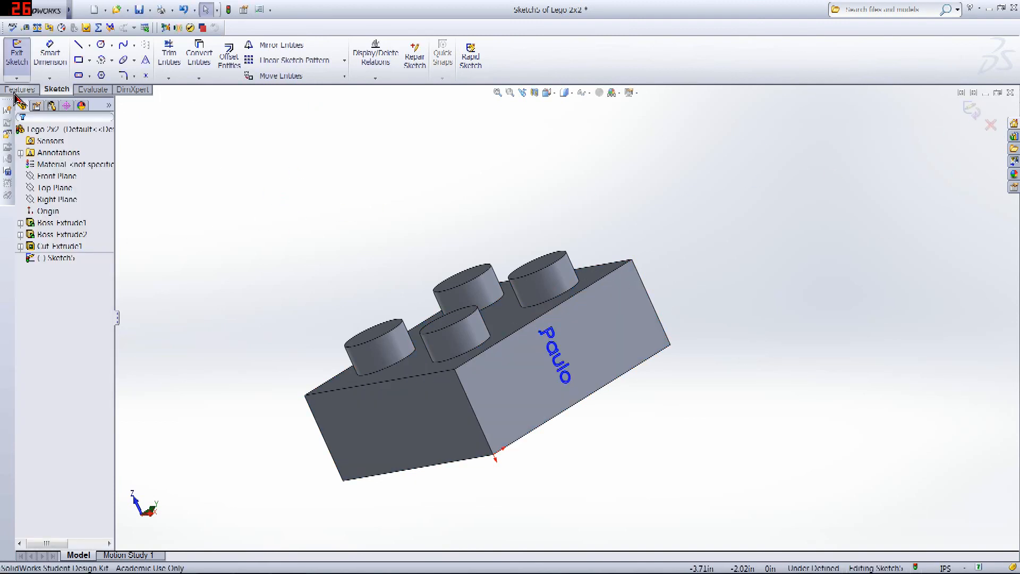
{"action": "left_click", "coordinate": [63, 259]}
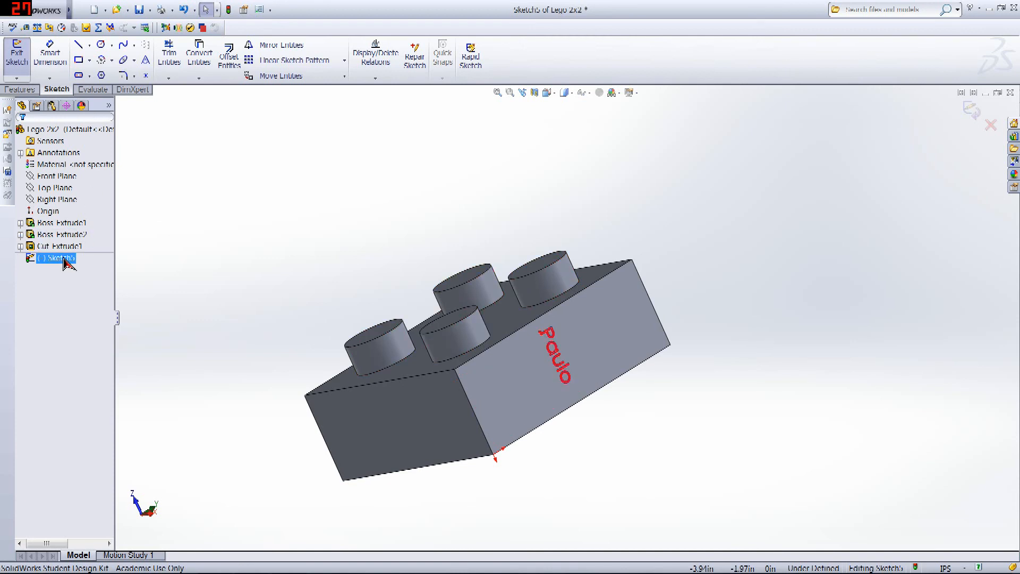
{"action": "left_click", "coordinate": [24, 89]}
{"action": "left_click", "coordinate": [16, 58]}
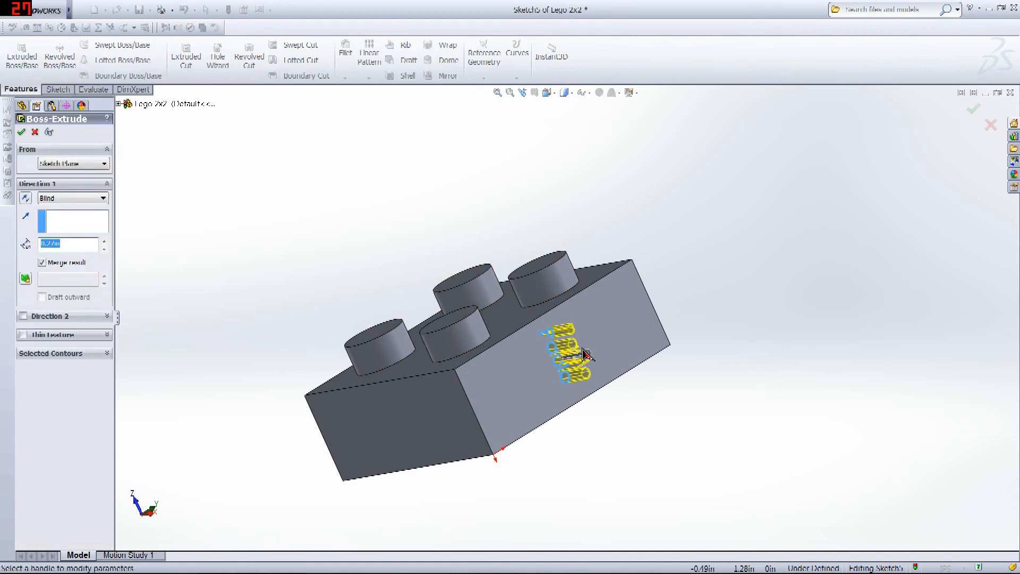
{"action": "middle_click_drag", "start_coordinate": [583, 349], "coordinate": [667, 439]}
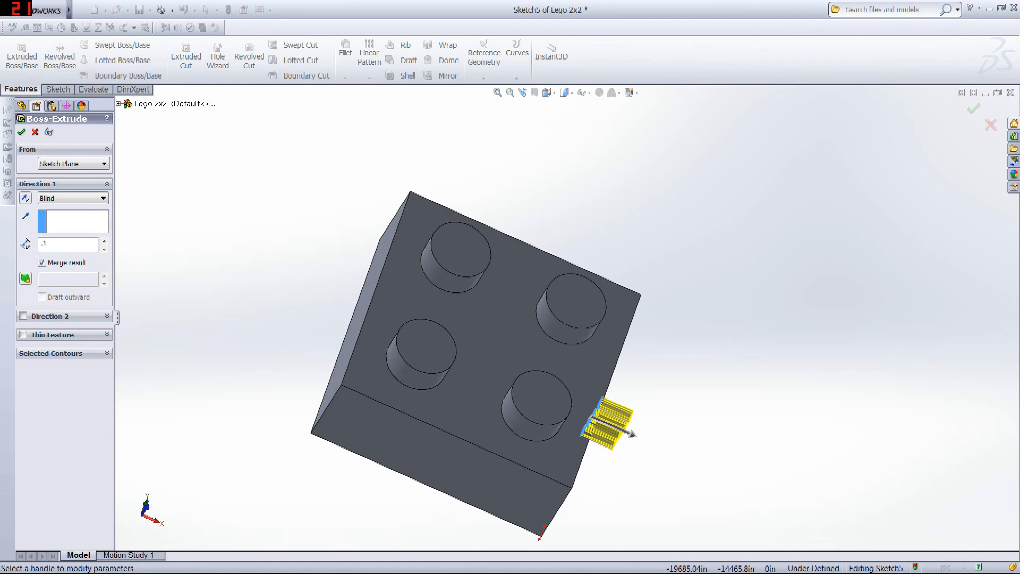
{"action": "key", "text": "Return"}
{"action": "middle_click_drag", "start_coordinate": [708, 221], "coordinate": [649, 208]}
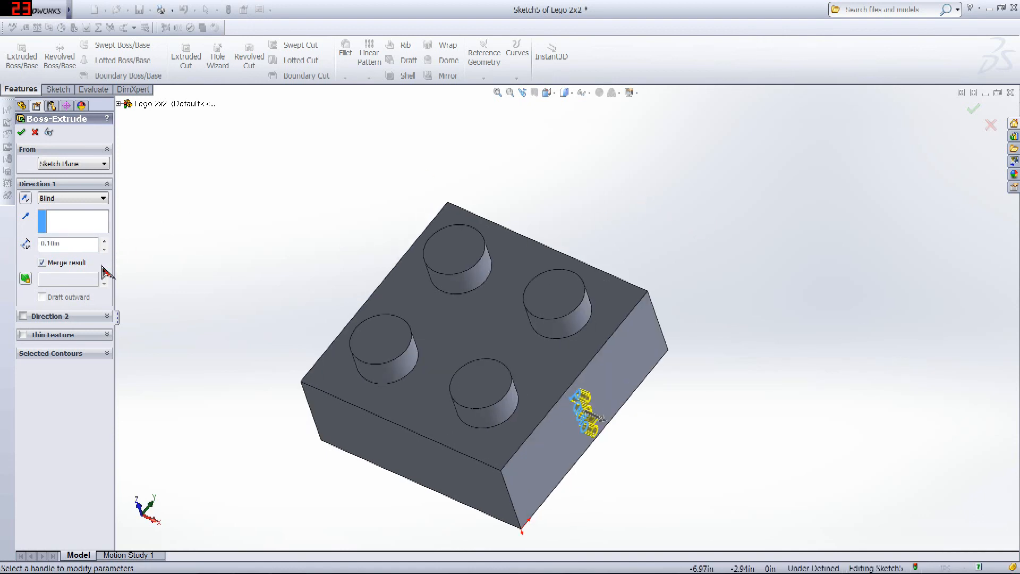
{"action": "left_click", "coordinate": [974, 112]}
- Add the sketch text RHS on the side face adjacent to the raised name, placing it near the face's middle
{"action": "middle_click_drag", "start_coordinate": [754, 397], "coordinate": [646, 485]}
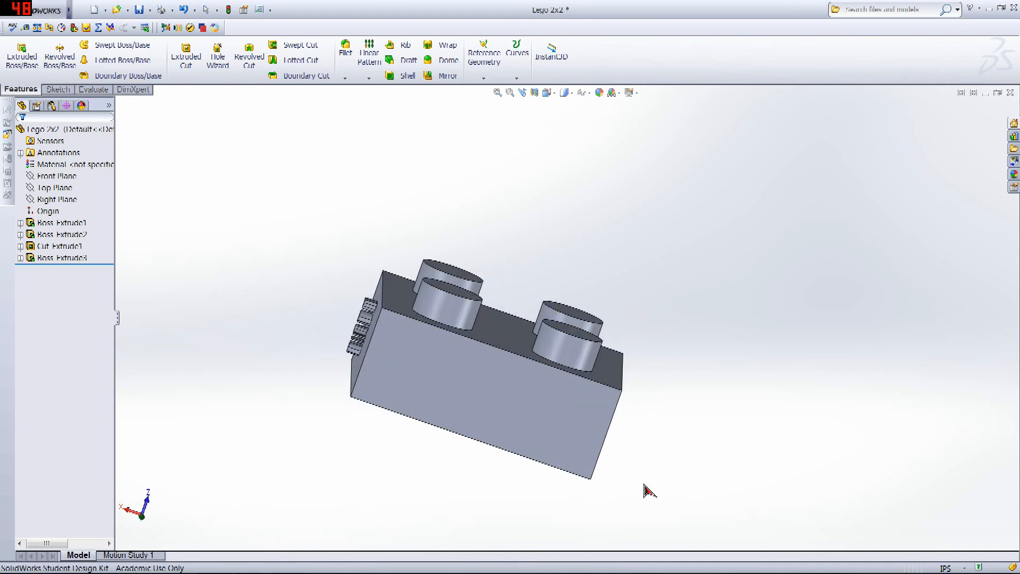
{"action": "middle_click_drag", "start_coordinate": [662, 436], "coordinate": [568, 512]}
{"action": "middle_click_drag", "start_coordinate": [809, 365], "coordinate": [834, 417]}
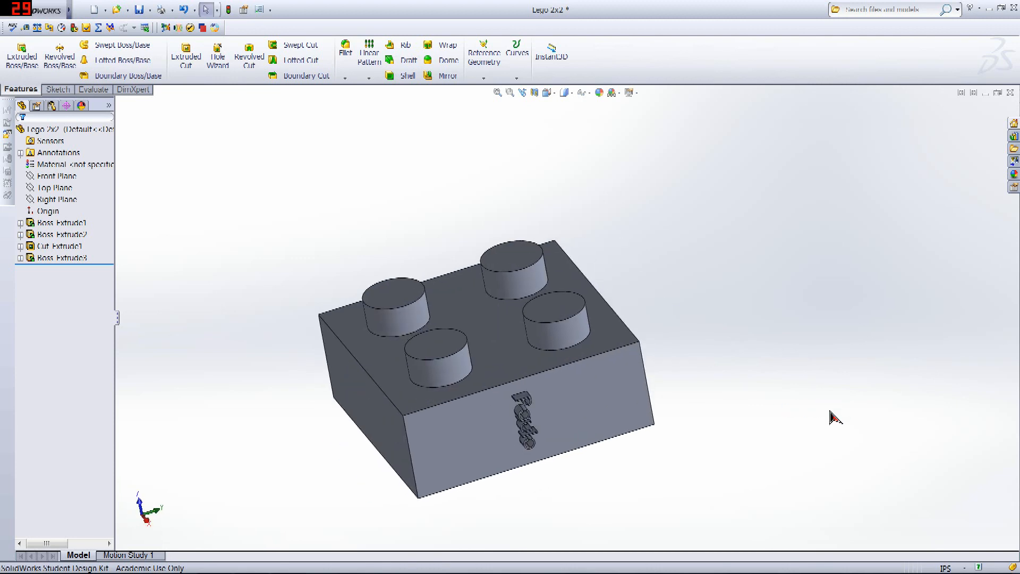
{"action": "middle_click_drag", "start_coordinate": [561, 397], "coordinate": [574, 314]}
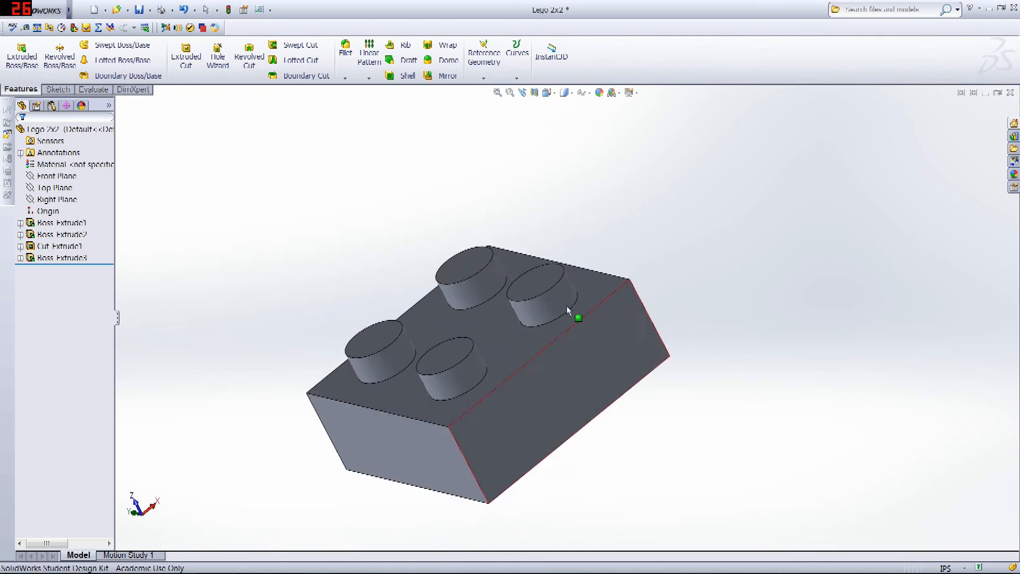
{"action": "key", "text": "Escape"}
{"action": "left_click", "coordinate": [58, 90]}
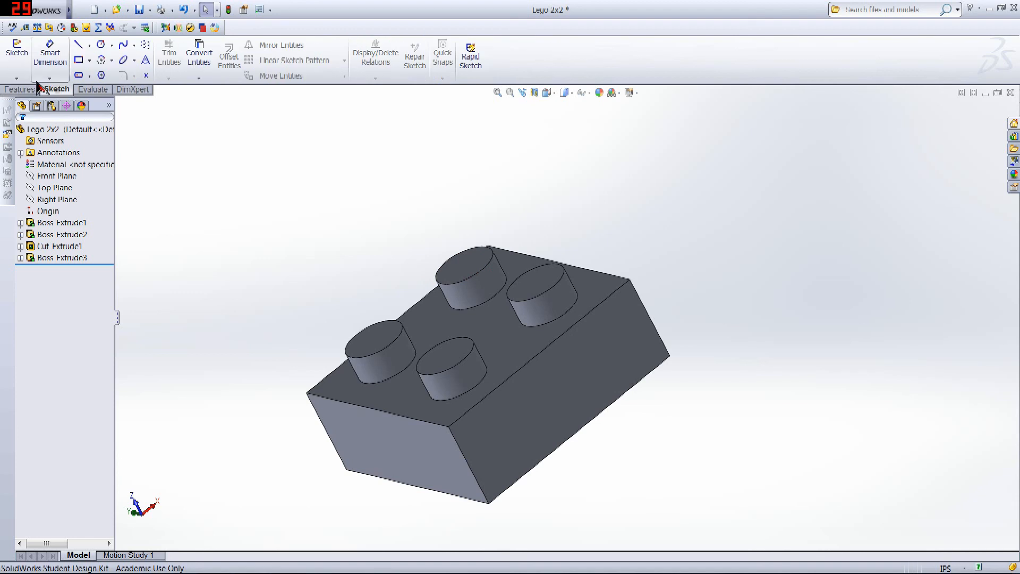
{"action": "left_click", "coordinate": [145, 60]}
{"action": "left_click", "coordinate": [596, 376]}
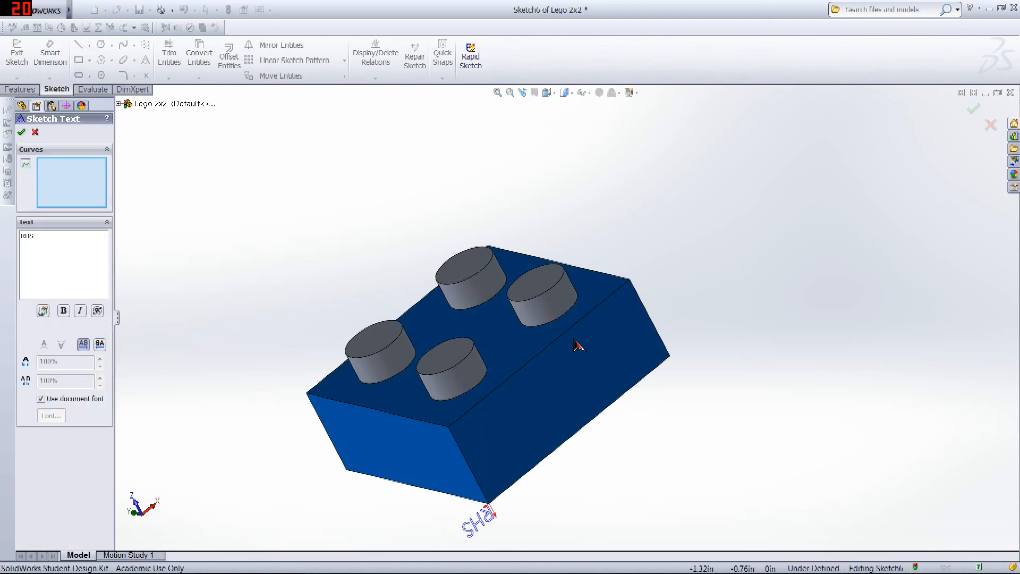
{"action": "left_click", "coordinate": [582, 366]}
{"action": "scroll", "coordinate": [576, 386], "scroll_direction": "down", "scroll_amount": 4}
{"action": "middle_click_drag", "start_coordinate": [682, 405], "coordinate": [633, 372]}
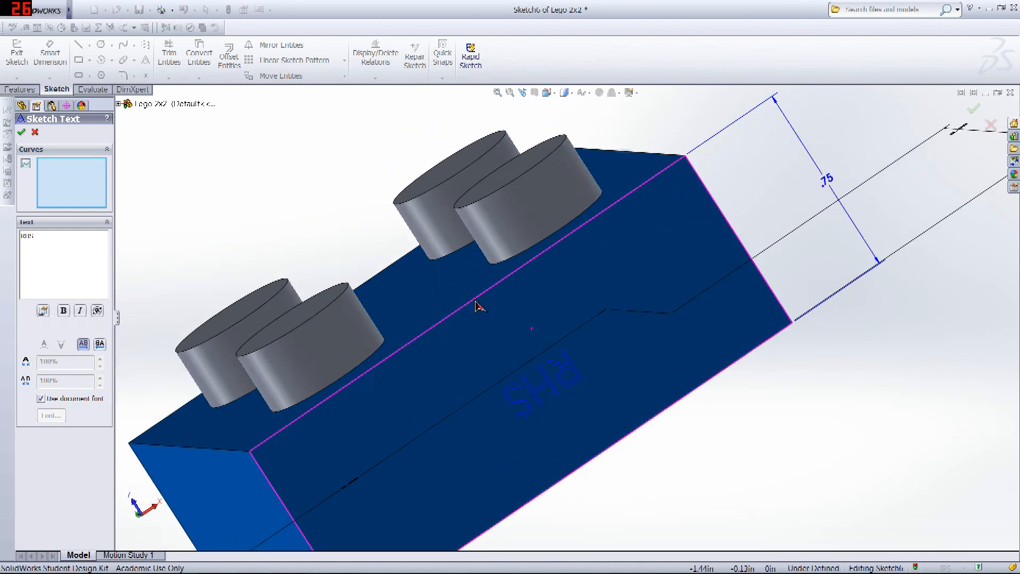
- Accept the RHS text and cut the lettering 0.1 in deep into the side face
{"action": "left_click", "coordinate": [35, 91]}
{"action": "left_click", "coordinate": [973, 109]}
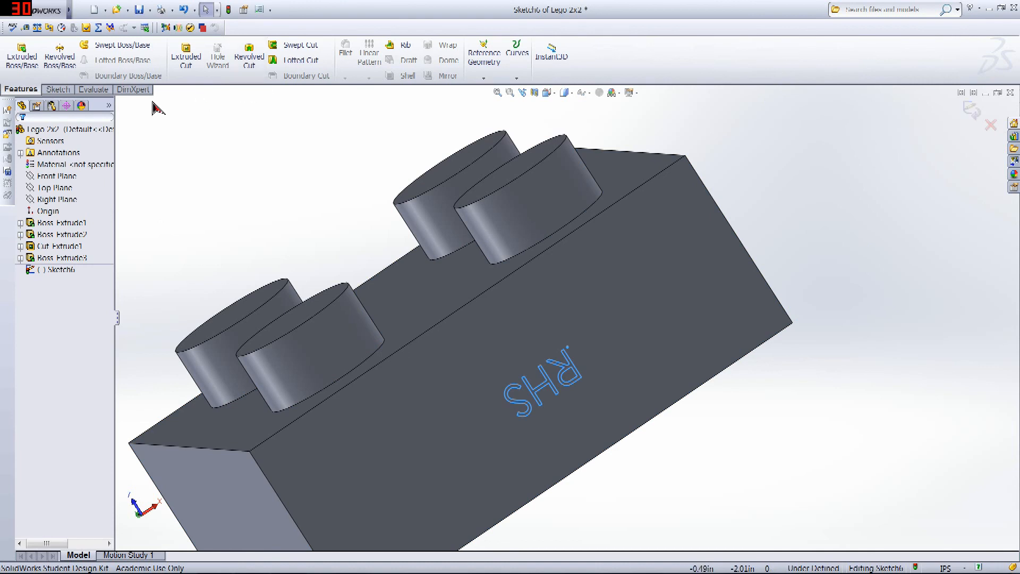
{"action": "left_click", "coordinate": [186, 57]}
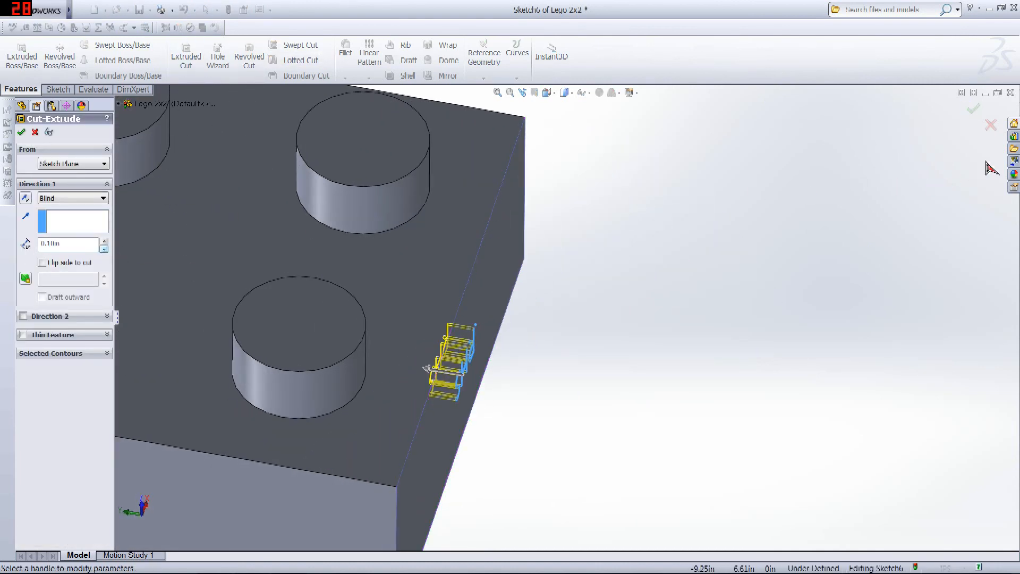
{"action": "key", "text": "Return"}
- Examine the finished block from several sides, comparing the engraved RHS lettering with the raised name
{"action": "middle_click_drag", "start_coordinate": [649, 308], "coordinate": [425, 415]}
{"action": "middle_click_drag", "start_coordinate": [731, 355], "coordinate": [591, 453]}
{"action": "scroll", "coordinate": [622, 408], "scroll_direction": "up", "scroll_amount": 3}
{"action": "scroll", "coordinate": [627, 415], "scroll_direction": "up", "scroll_amount": 3}
{"action": "middle_click_drag", "start_coordinate": [727, 283], "coordinate": [797, 313]}
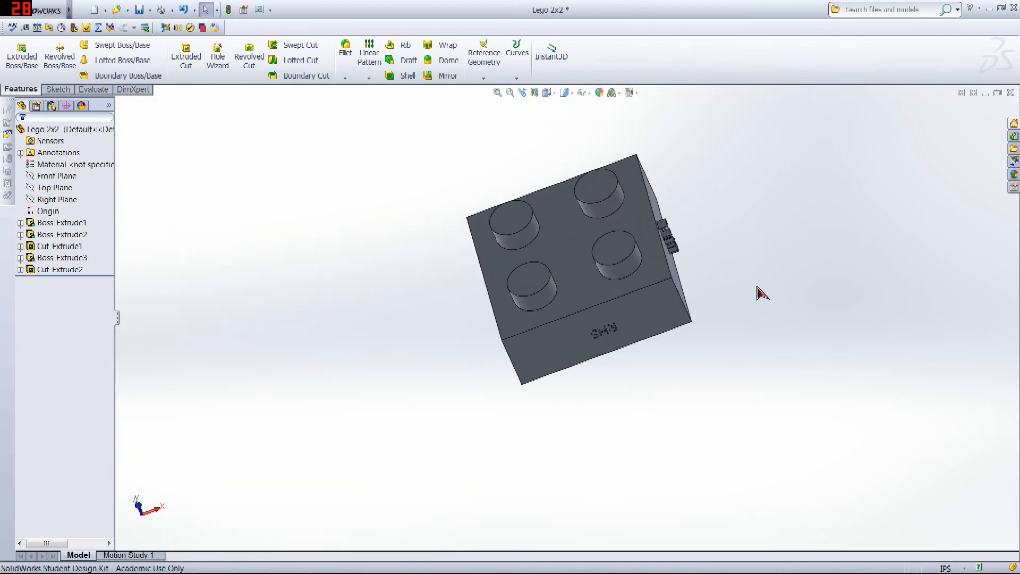
{"action": "middle_click_drag", "start_coordinate": [757, 287], "coordinate": [756, 330]}
{"action": "middle_click_drag", "start_coordinate": [681, 298], "coordinate": [703, 246]}
{"action": "middle_click_drag", "start_coordinate": [394, 250], "coordinate": [656, 205]}
{"action": "scroll", "coordinate": [655, 205], "scroll_direction": "down", "scroll_amount": 6}
{"action": "scroll", "coordinate": [518, 388], "scroll_direction": "up", "scroll_amount": 3}
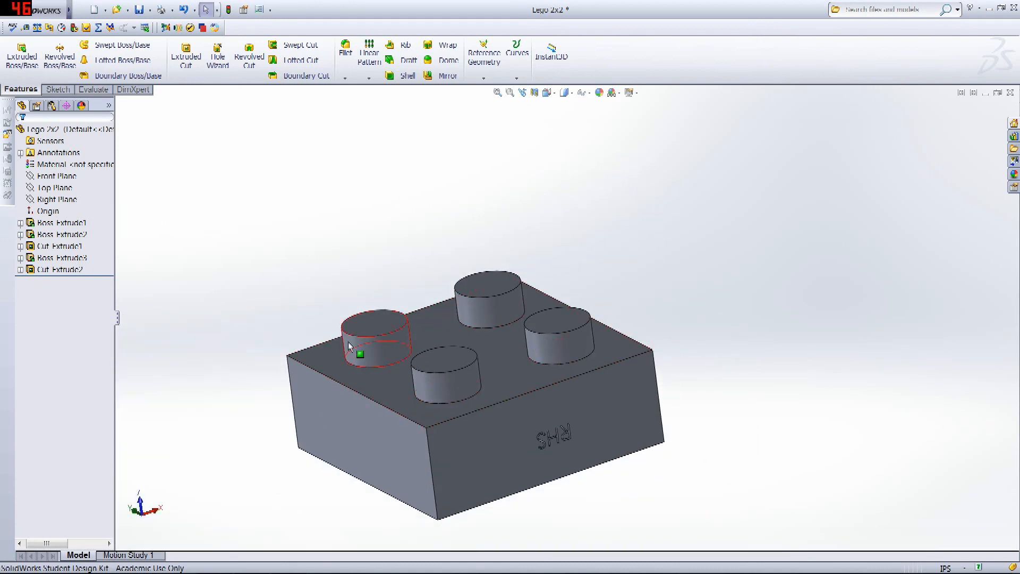
{"action": "middle_click_drag", "start_coordinate": [350, 346], "coordinate": [304, 289]}
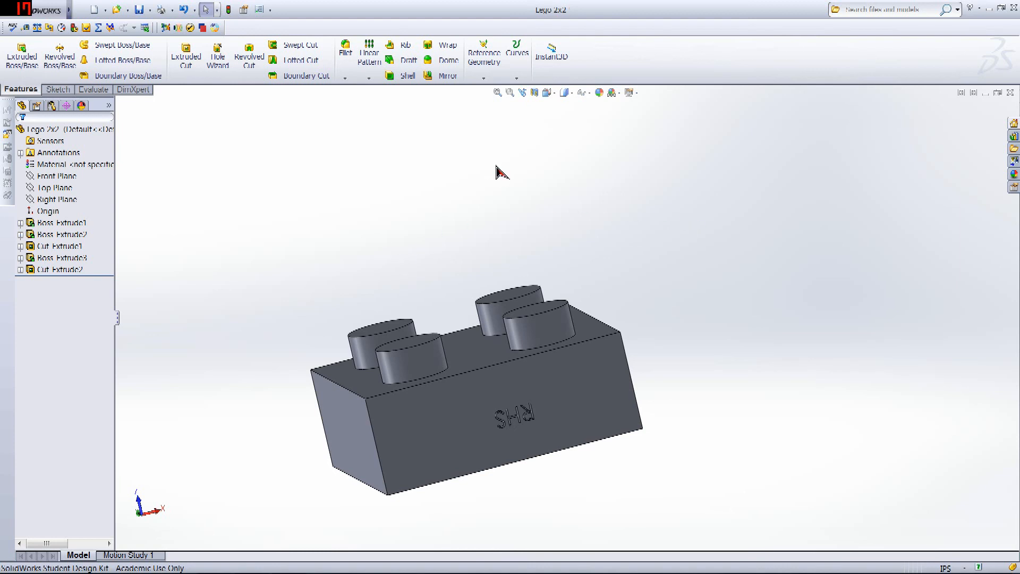
- Save the finished part under the new file name Lego 2x4 in the Lego folder
{"action": "middle_click_drag", "start_coordinate": [497, 166], "coordinate": [546, 216]}
{"action": "scroll", "coordinate": [477, 433], "scroll_direction": "up", "scroll_amount": 1}
{"action": "scroll", "coordinate": [473, 436], "scroll_direction": "down", "scroll_amount": 2}
{"action": "scroll", "coordinate": [471, 438], "scroll_direction": "up", "scroll_amount": 4}
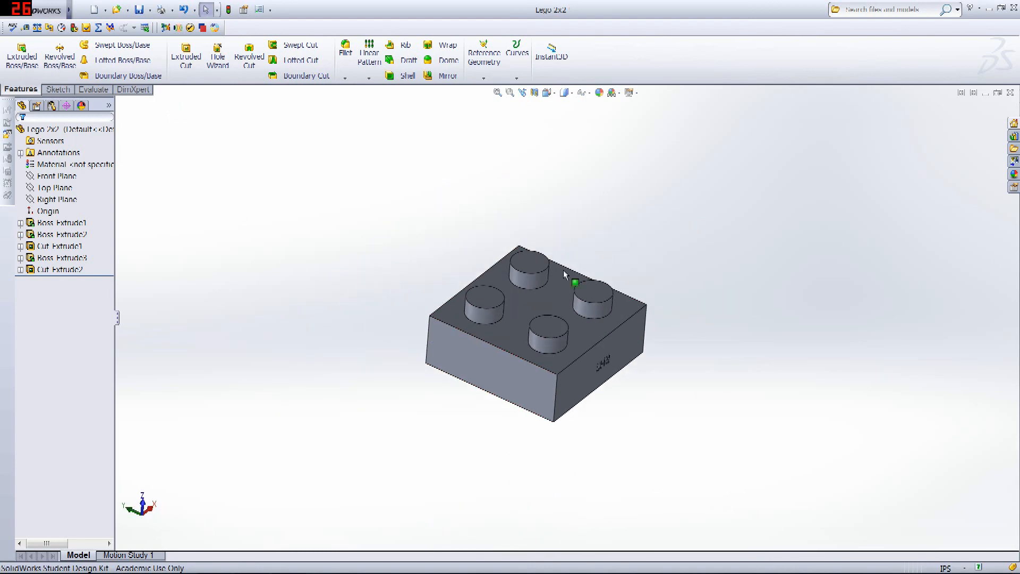
{"action": "middle_click_drag", "start_coordinate": [564, 270], "coordinate": [576, 305]}
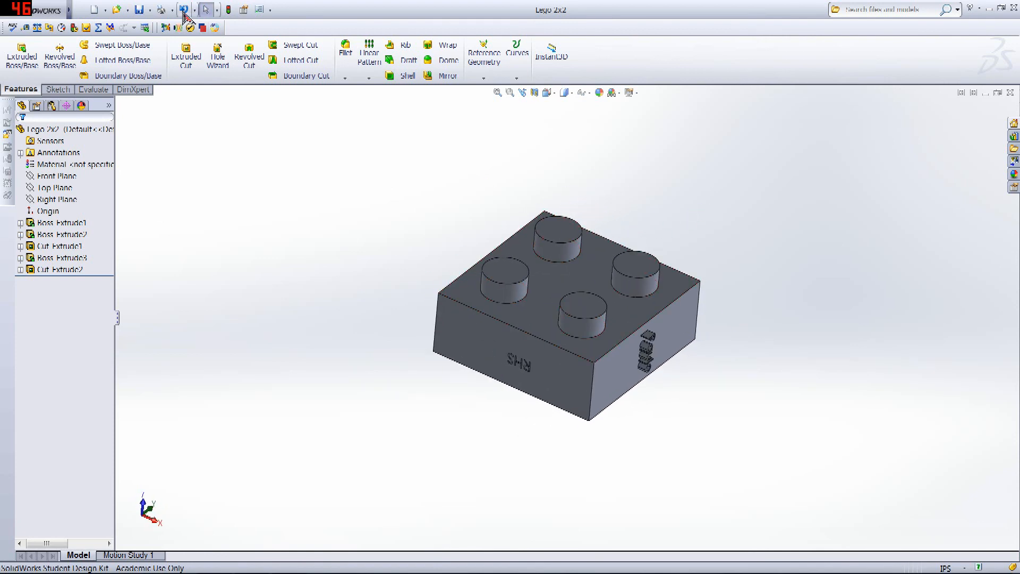
{"action": "left_click", "coordinate": [151, 10]}
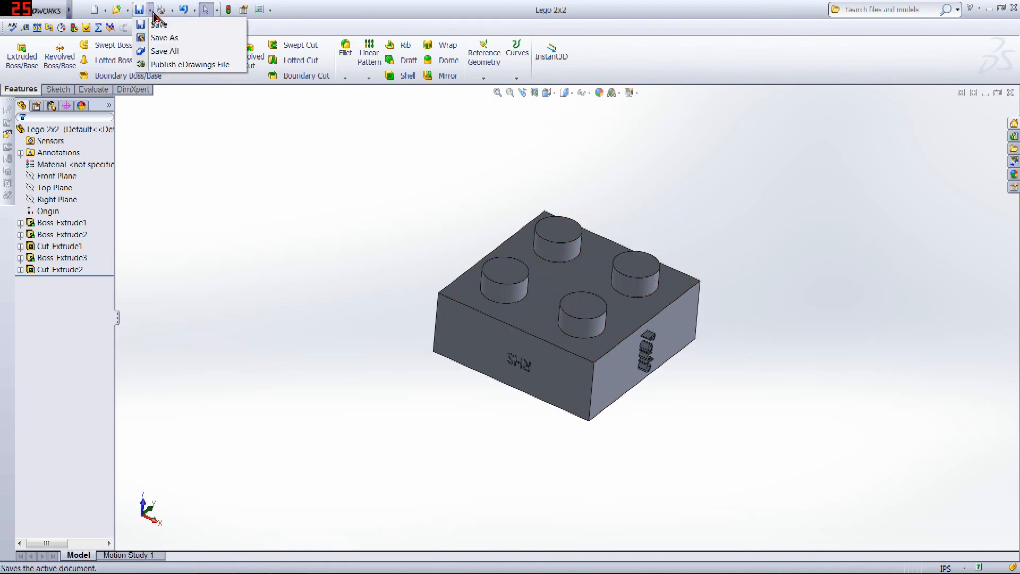
{"action": "left_click", "coordinate": [167, 40]}
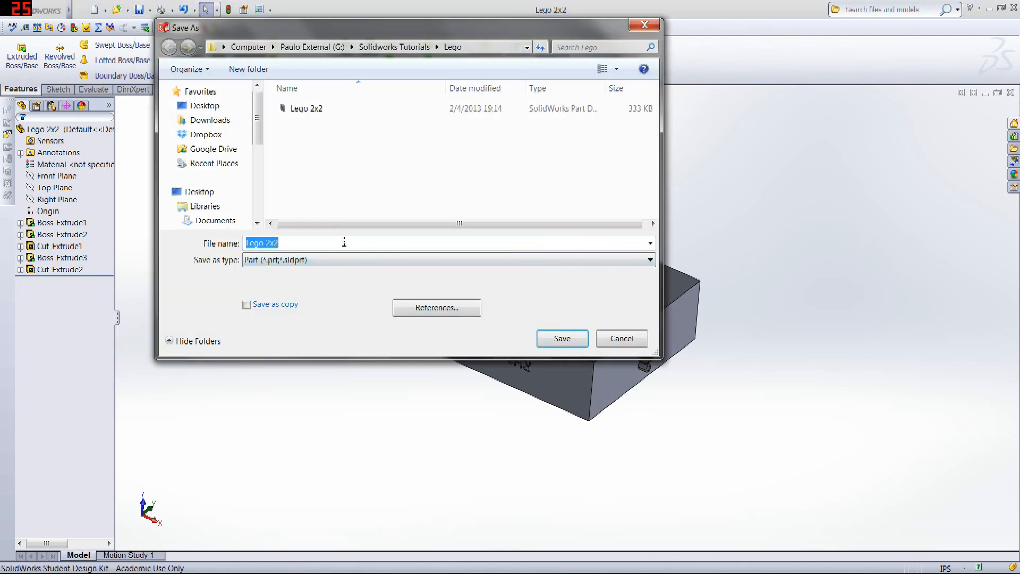
{"action": "key", "text": "BackSpace"}
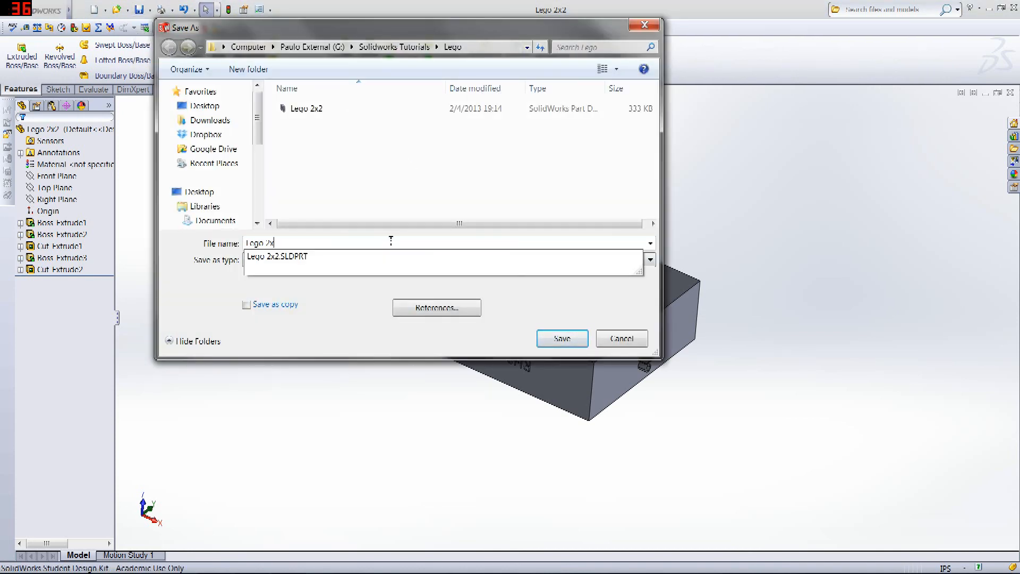
{"action": "type", "text": "4"}
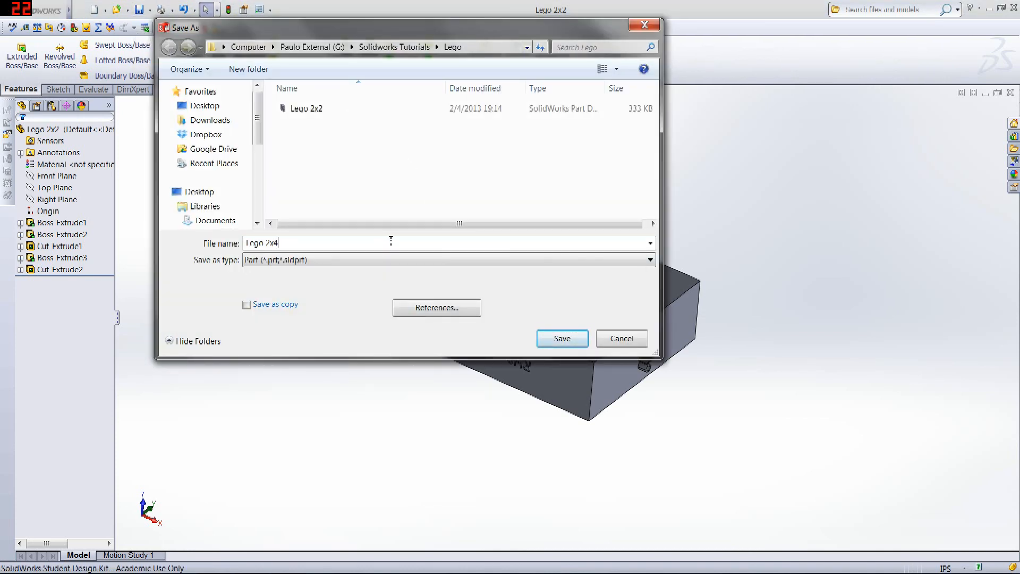
{"action": "left_click", "coordinate": [563, 339]}
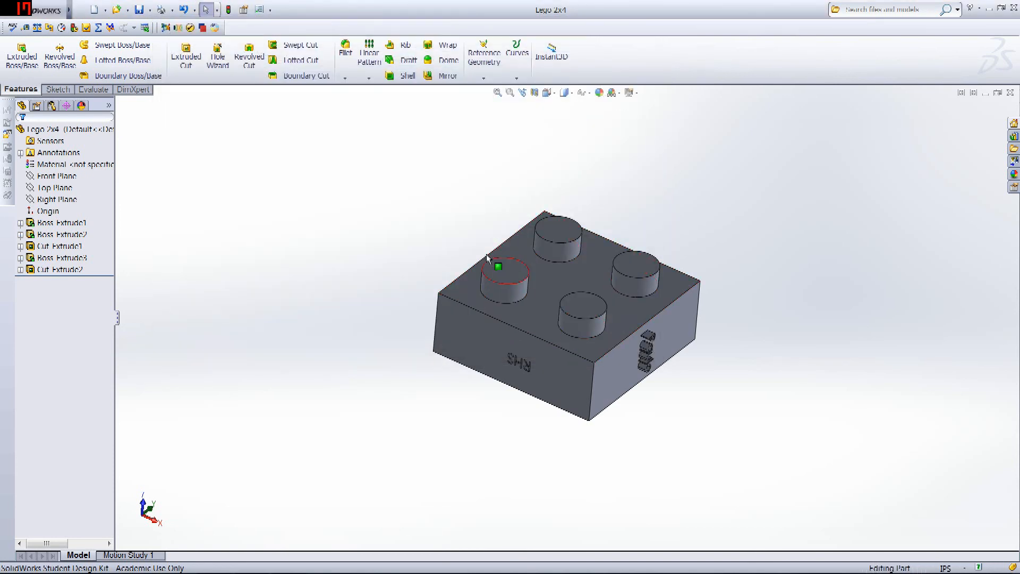
- Switch to the file explorer and browse drive G: to Solidworks Tutorials > Lego to check the saved part files
{"action": "key", "text": "super+e"}
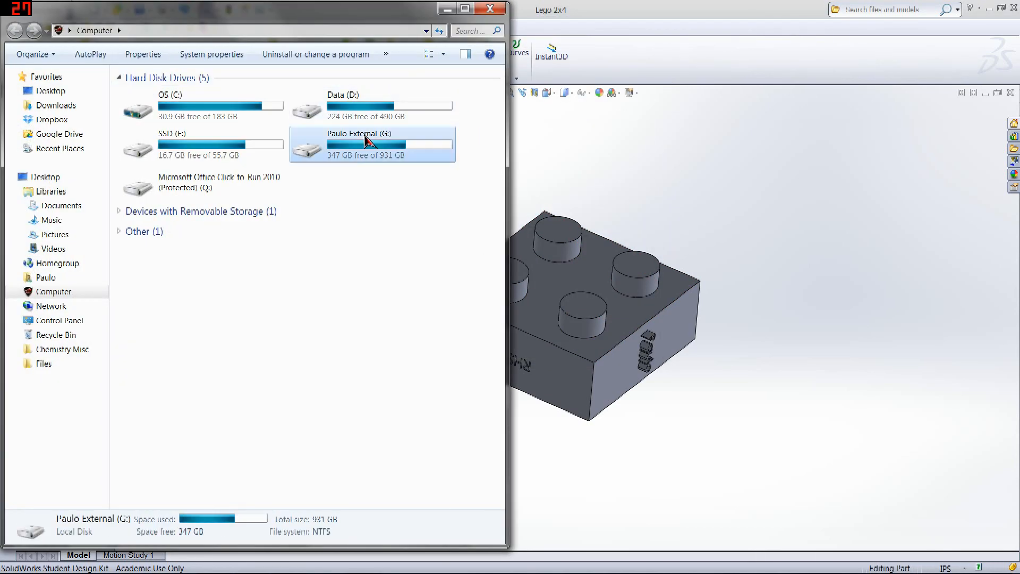
{"action": "double_click", "coordinate": [330, 141]}
{"action": "double_click", "coordinate": [230, 137]}
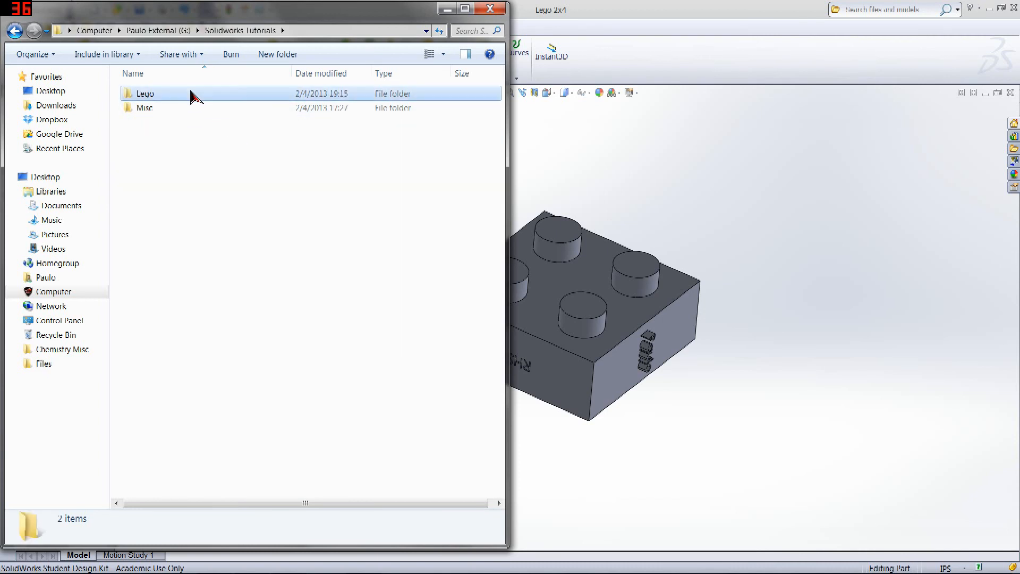
{"action": "double_click", "coordinate": [194, 96]}
{"action": "left_click_drag", "start_coordinate": [813, 244], "coordinate": [728, 213]}
- Examine the block from several angles and highlight its base extrusion, Boss-Extrude1, with its sketch listed
{"action": "middle_click_drag", "start_coordinate": [638, 167], "coordinate": [547, 65]}
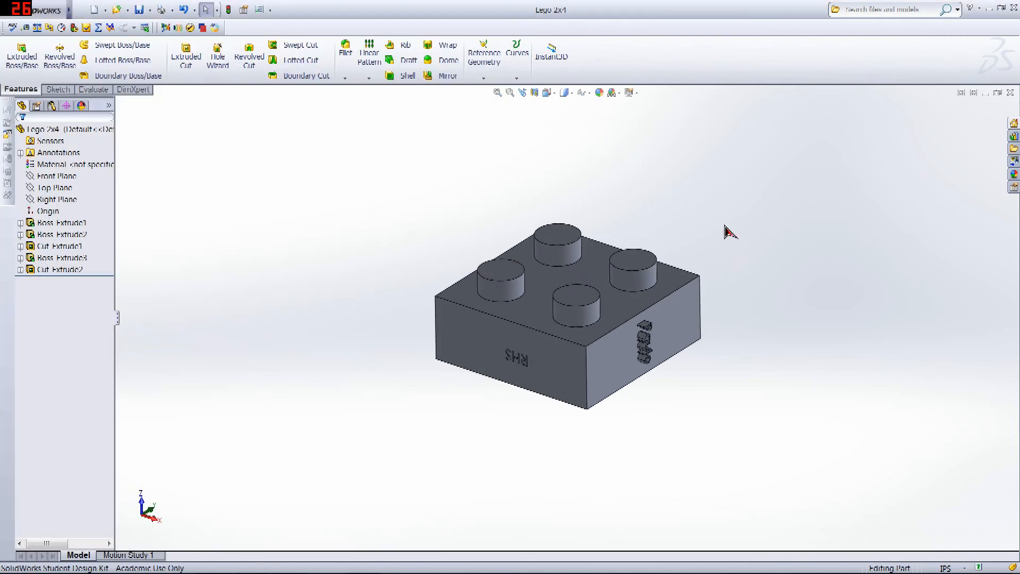
{"action": "middle_click_drag", "start_coordinate": [385, 241], "coordinate": [537, 266]}
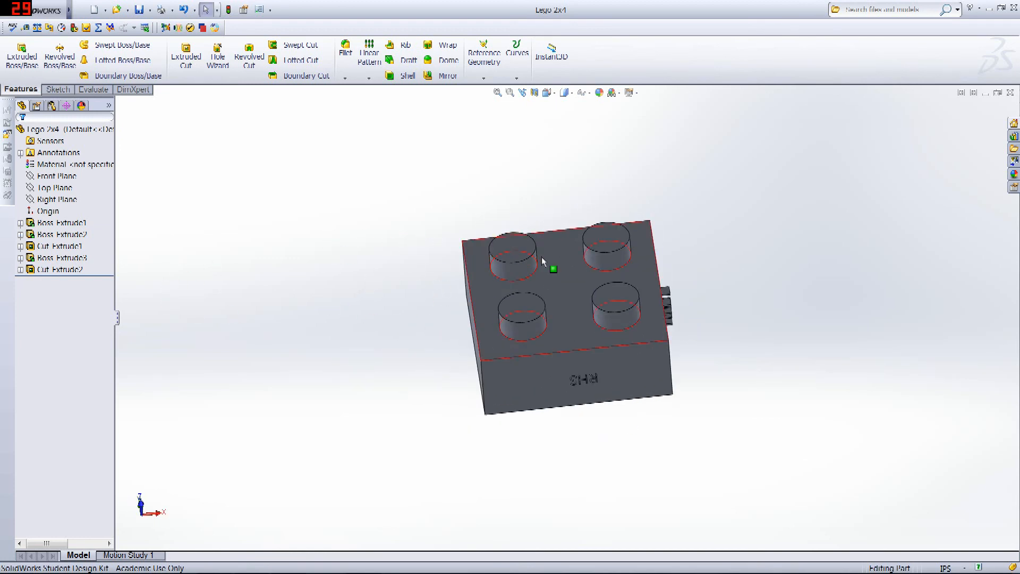
{"action": "middle_click_drag", "start_coordinate": [387, 225], "coordinate": [381, 266]}
{"action": "left_click", "coordinate": [43, 224]}
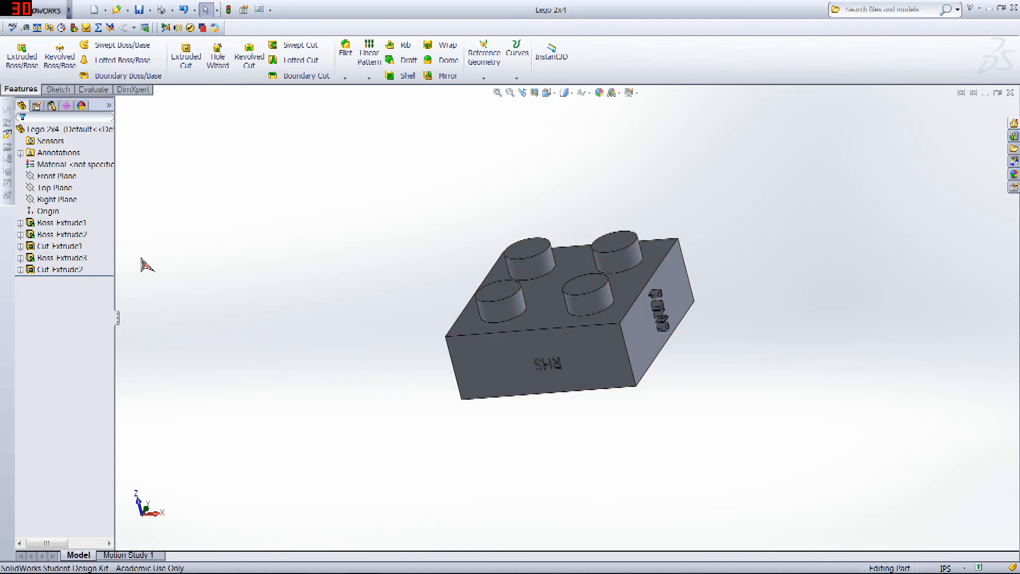
{"action": "left_click", "coordinate": [20, 223]}
{"action": "middle_click_drag", "start_coordinate": [424, 186], "coordinate": [518, 304]}
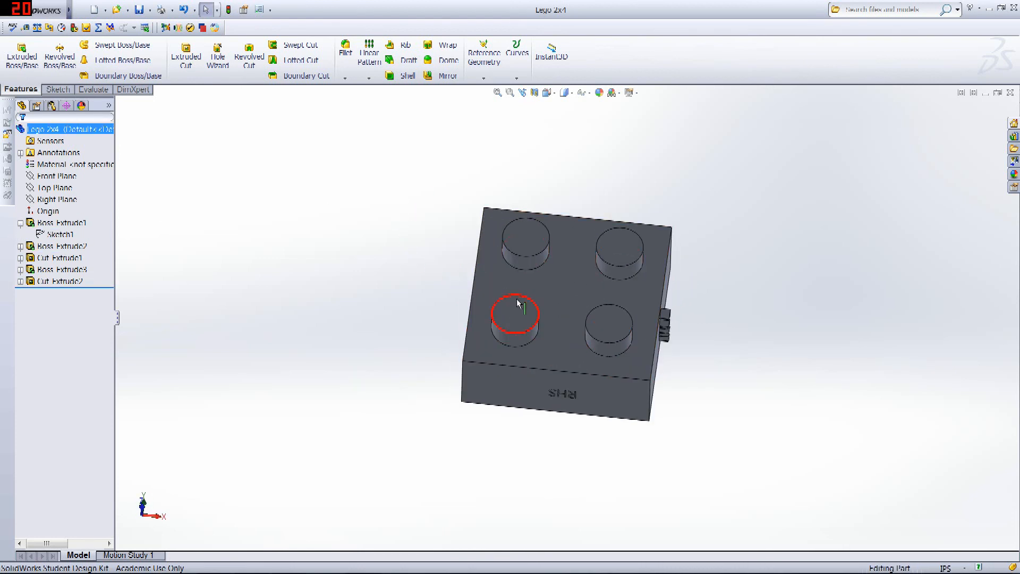
{"action": "left_click", "coordinate": [50, 223]}
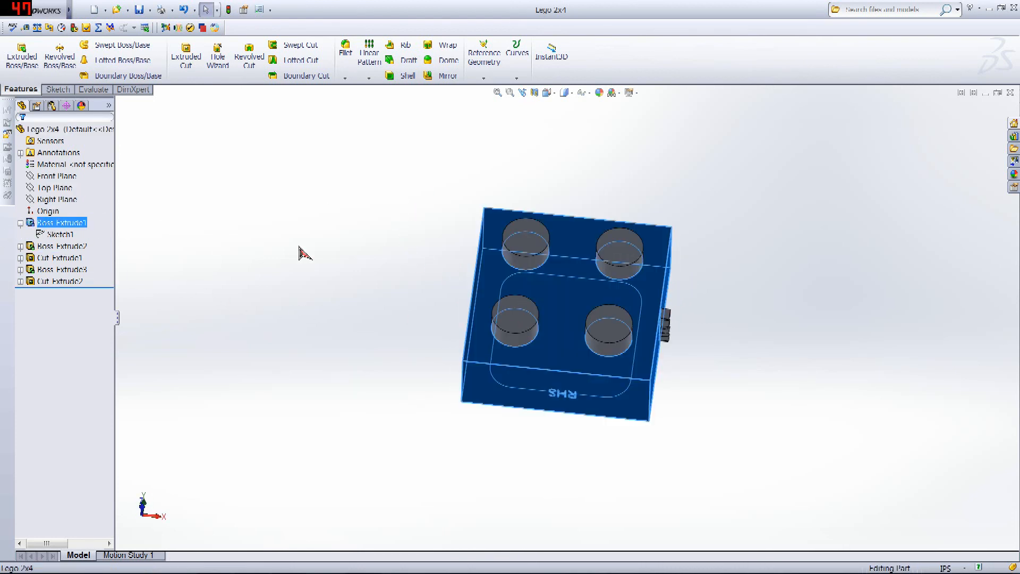
{"action": "middle_click_drag", "start_coordinate": [300, 251], "coordinate": [451, 183]}
{"action": "middle_click_drag", "start_coordinate": [425, 250], "coordinate": [396, 382]}
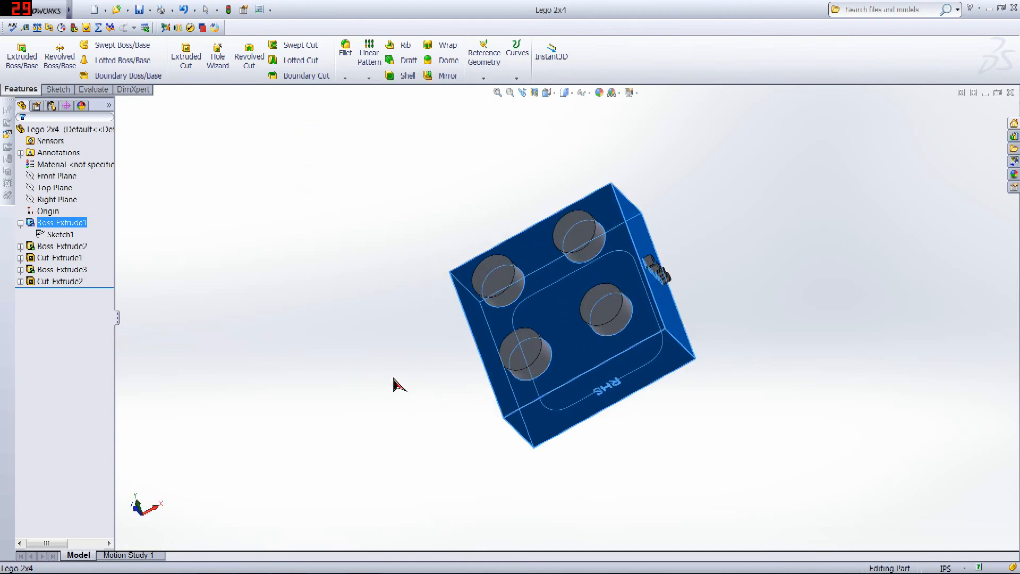
- Edit the base extrusion's sketch, set the square's horizontal side to 4 in, and exit the sketch to rebuild the block
{"action": "left_click", "coordinate": [56, 237]}
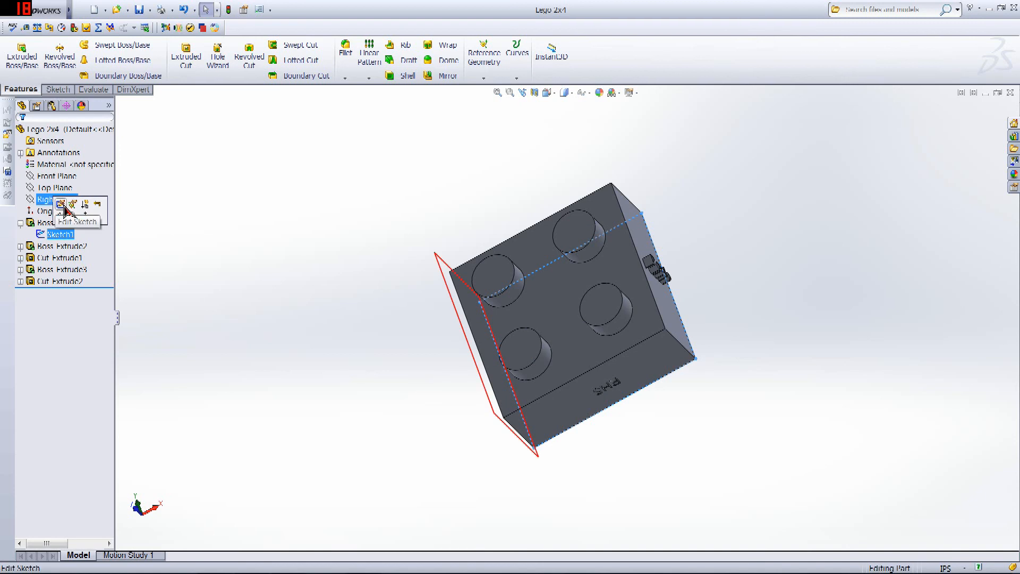
{"action": "left_click", "coordinate": [65, 208]}
{"action": "mouse_move", "coordinate": [485, 255]}
{"action": "middle_mouse_down"}
{"action": "mouse_move", "coordinate": [542, 284]}
{"action": "mouse_move", "coordinate": [622, 266]}
{"action": "mouse_move", "coordinate": [467, 276]}
{"action": "middle_mouse_up"}
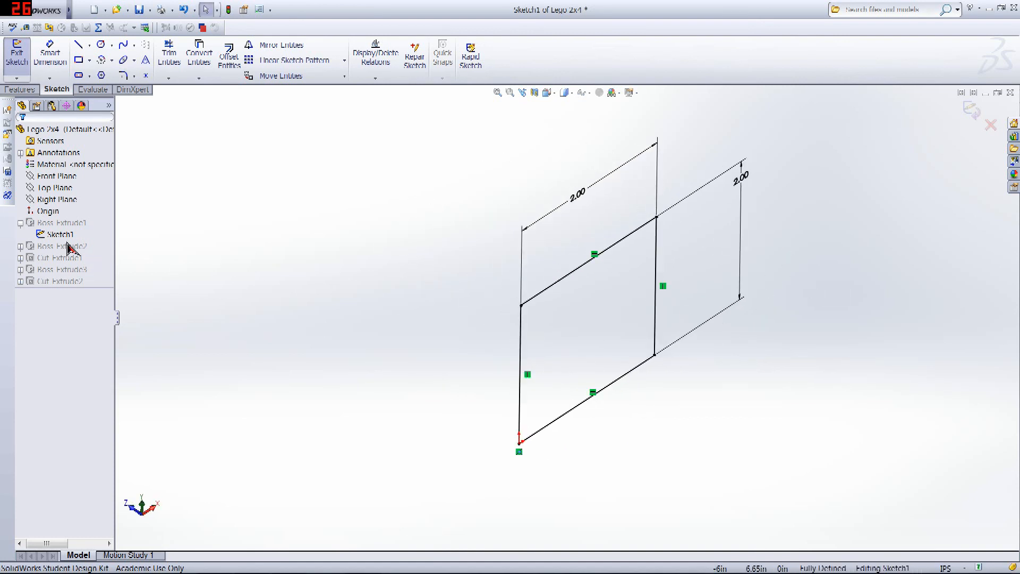
{"action": "mouse_move", "coordinate": [574, 298]}
{"action": "middle_mouse_down"}
{"action": "mouse_move", "coordinate": [707, 335]}
{"action": "mouse_move", "coordinate": [758, 289]}
{"action": "middle_mouse_up"}
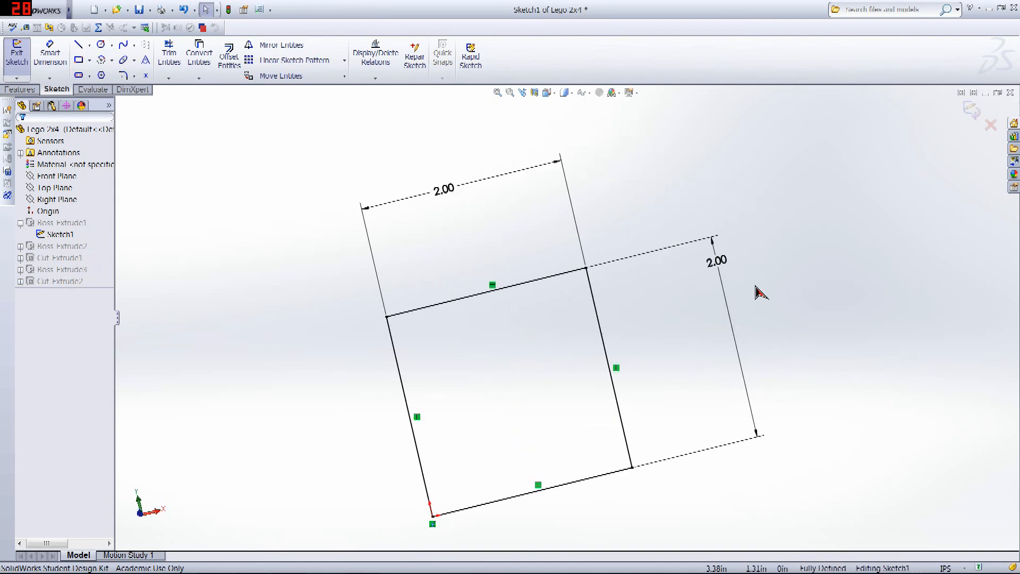
{"action": "double_click", "coordinate": [443, 199]}
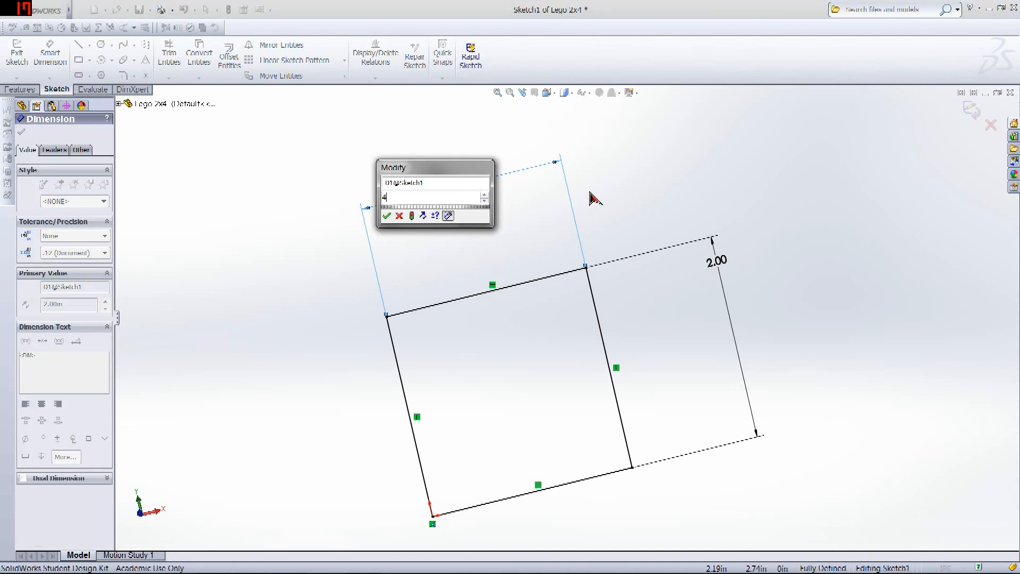
{"action": "key", "text": "Return"}
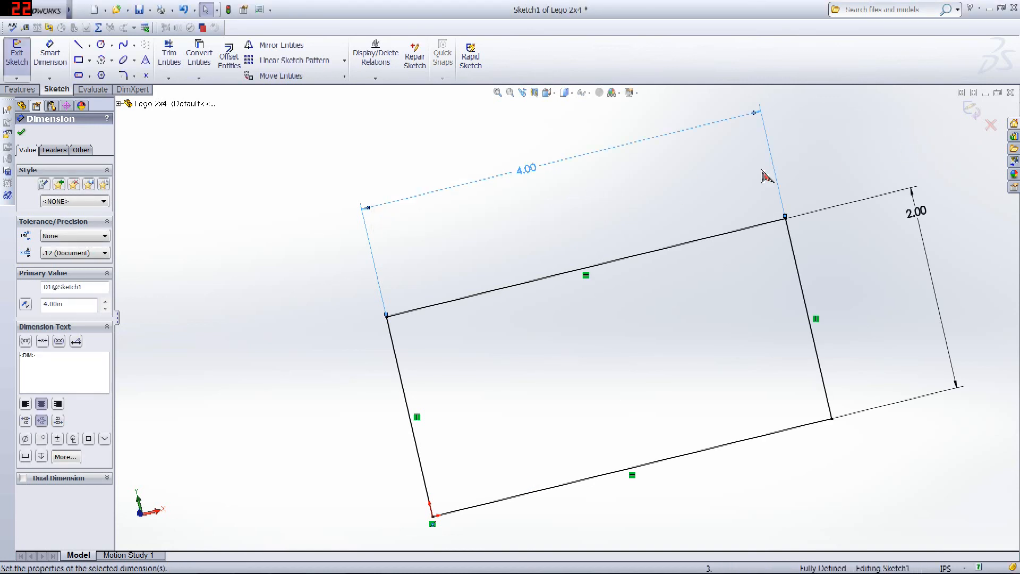
{"action": "left_click", "coordinate": [971, 114]}
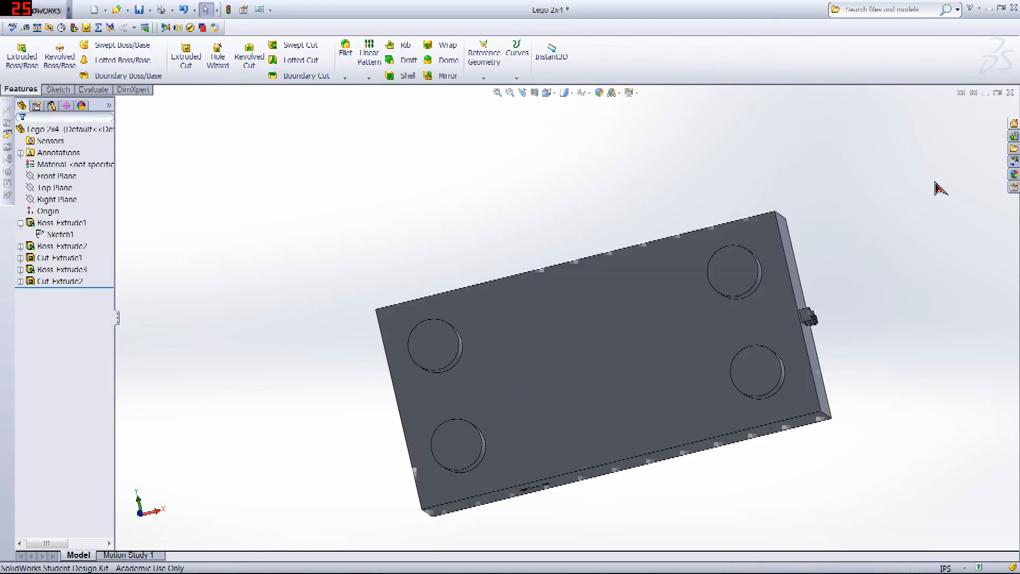
- Examine the lengthened block from above and below, checking how the pegs, underside pocket and side lettering have adapted
{"action": "middle_click_drag", "start_coordinate": [465, 388], "coordinate": [645, 300]}
{"action": "middle_click_drag", "start_coordinate": [430, 314], "coordinate": [398, 234]}
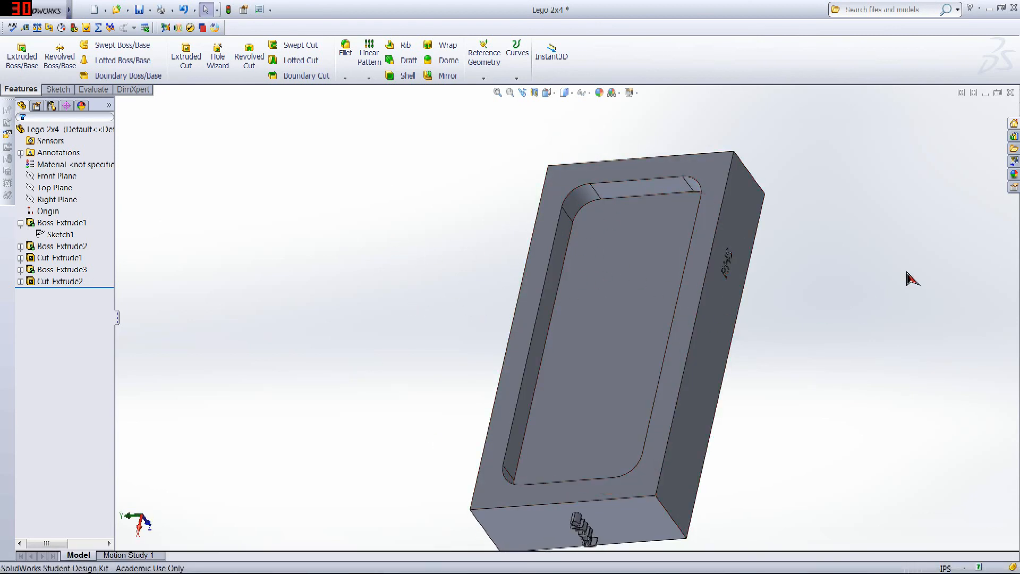
{"action": "middle_click_drag", "start_coordinate": [908, 279], "coordinate": [606, 306]}
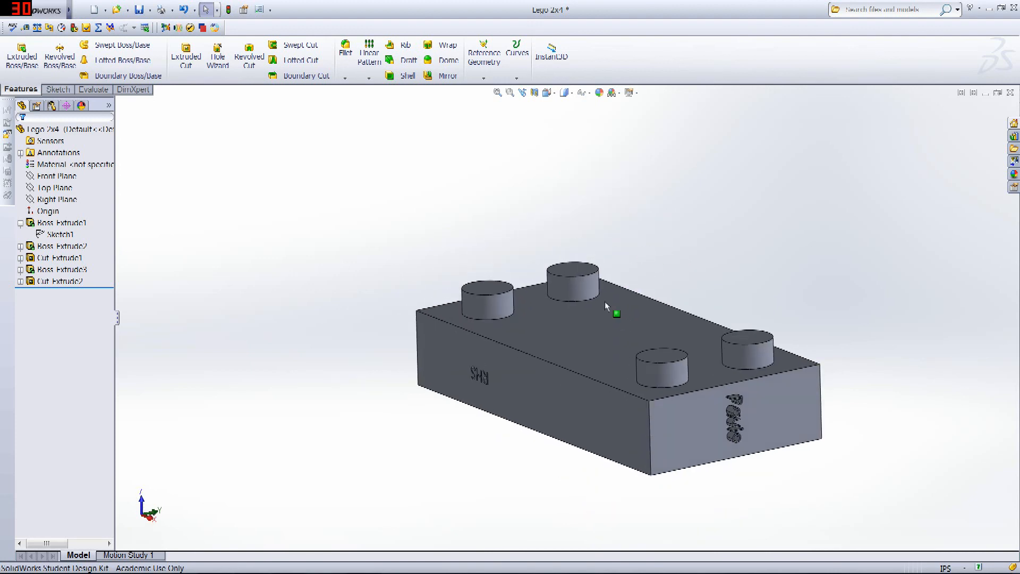
{"action": "middle_click_drag", "start_coordinate": [696, 351], "coordinate": [420, 298]}
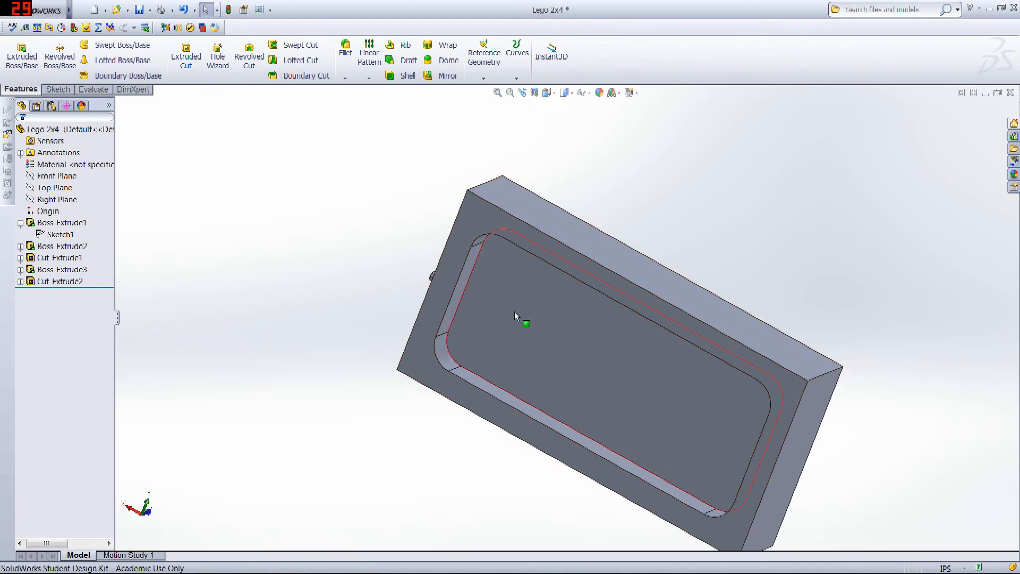
{"action": "left_click", "coordinate": [59, 258]}
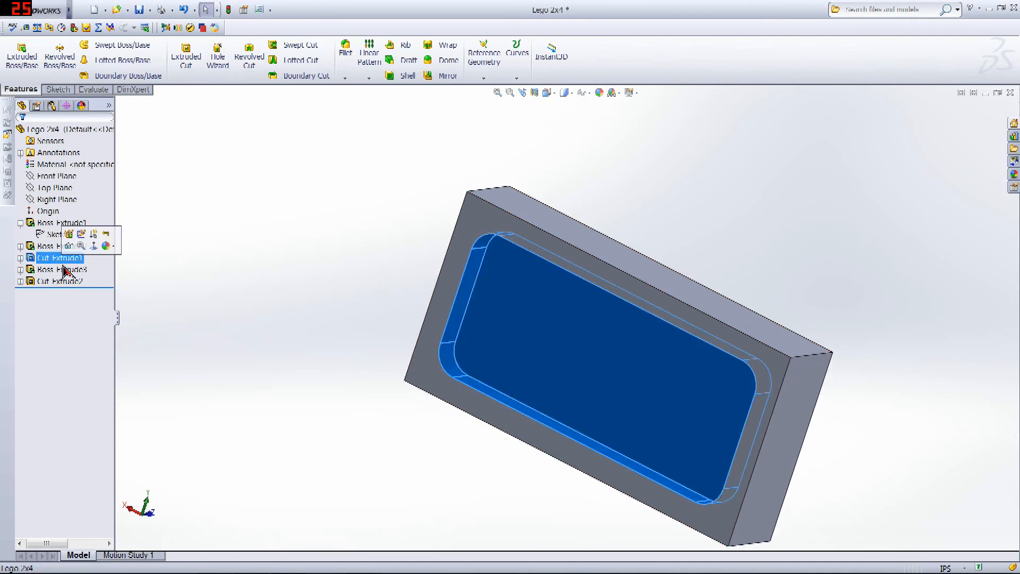
{"action": "middle_click_drag", "start_coordinate": [254, 356], "coordinate": [319, 289]}
{"action": "left_click", "coordinate": [80, 285]}
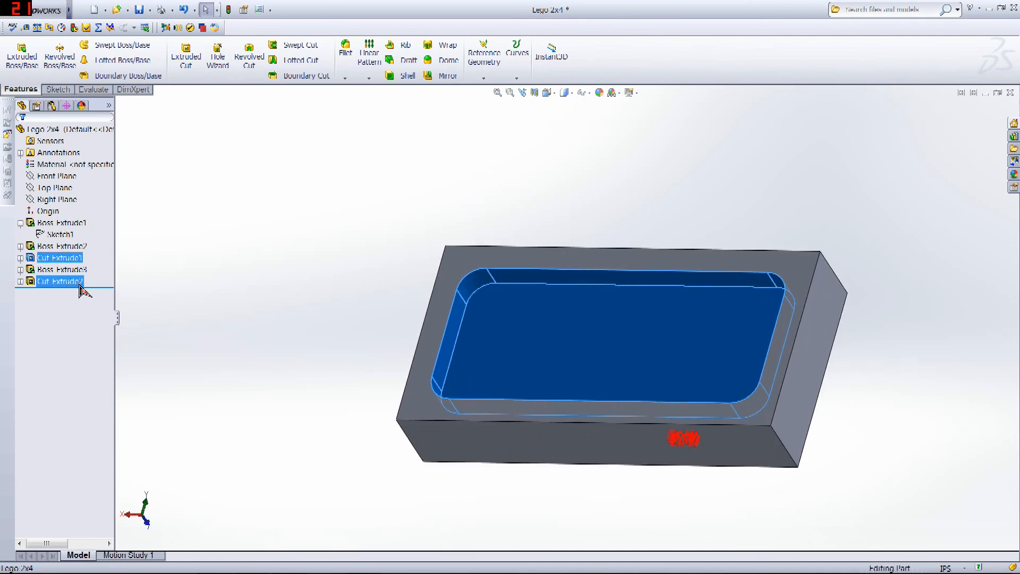
{"action": "left_click", "coordinate": [20, 258]}
{"action": "mouse_move", "coordinate": [291, 183]}
{"action": "middle_mouse_down"}
{"action": "mouse_move", "coordinate": [499, 458]}
{"action": "mouse_move", "coordinate": [754, 364]}
{"action": "mouse_move", "coordinate": [688, 365]}
{"action": "mouse_move", "coordinate": [728, 418]}
{"action": "middle_mouse_up"}
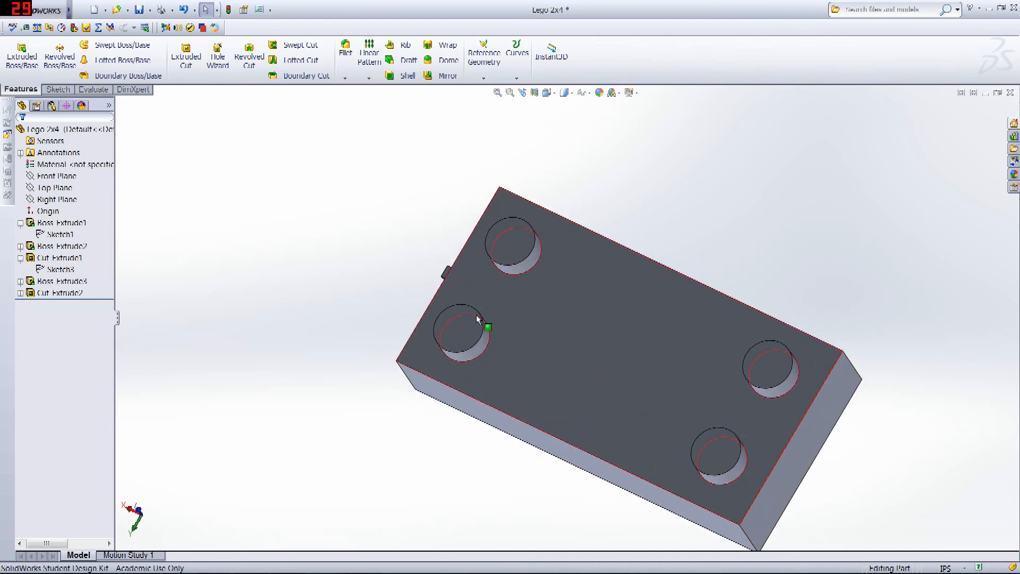
- Open the sketch of the peg extrusion, Sketch2 under Boss-Extrude2, for editing
{"action": "left_click", "coordinate": [44, 247]}
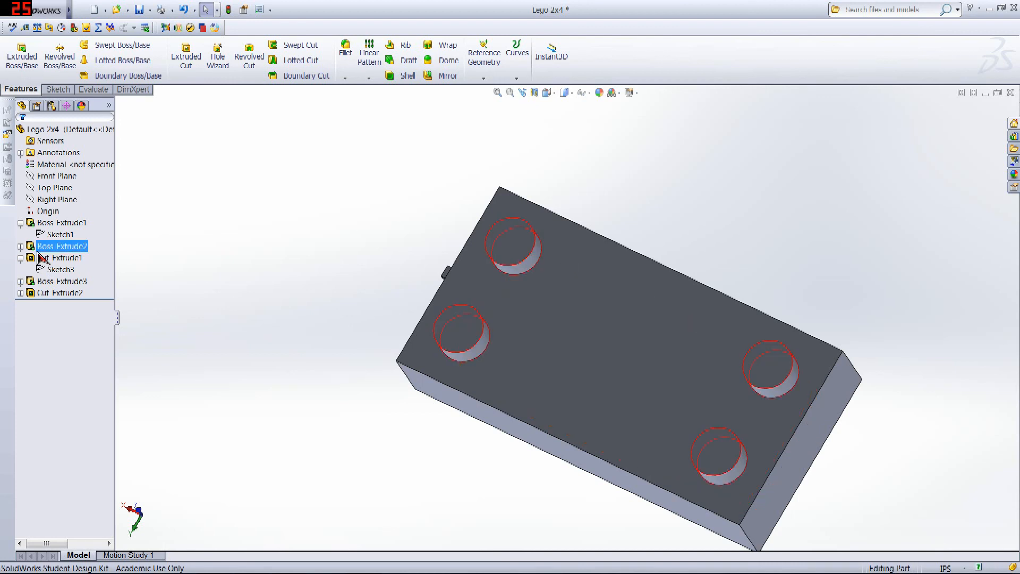
{"action": "middle_click_drag", "start_coordinate": [273, 337], "coordinate": [282, 269]}
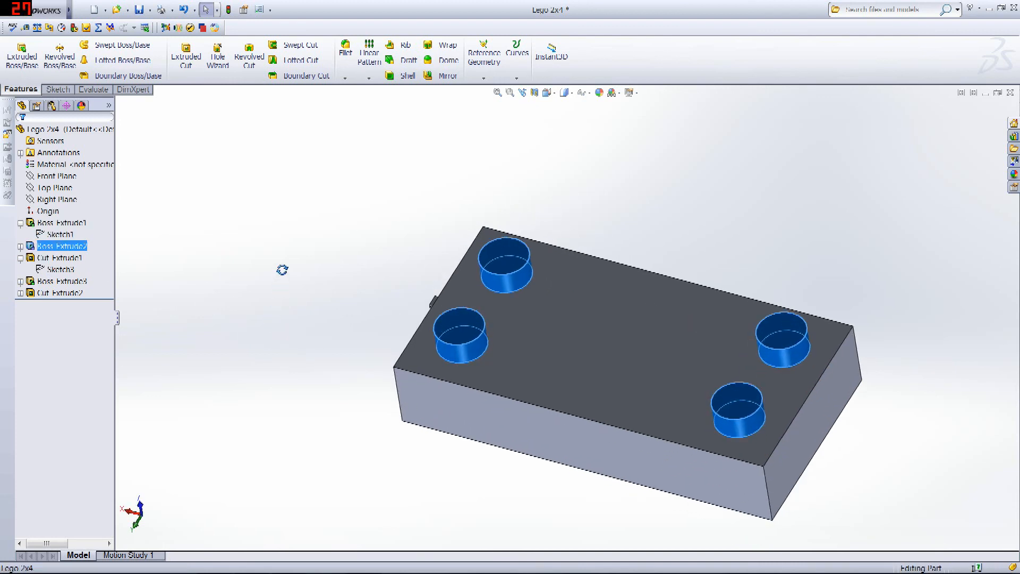
{"action": "left_click", "coordinate": [20, 246]}
{"action": "left_click", "coordinate": [59, 258]}
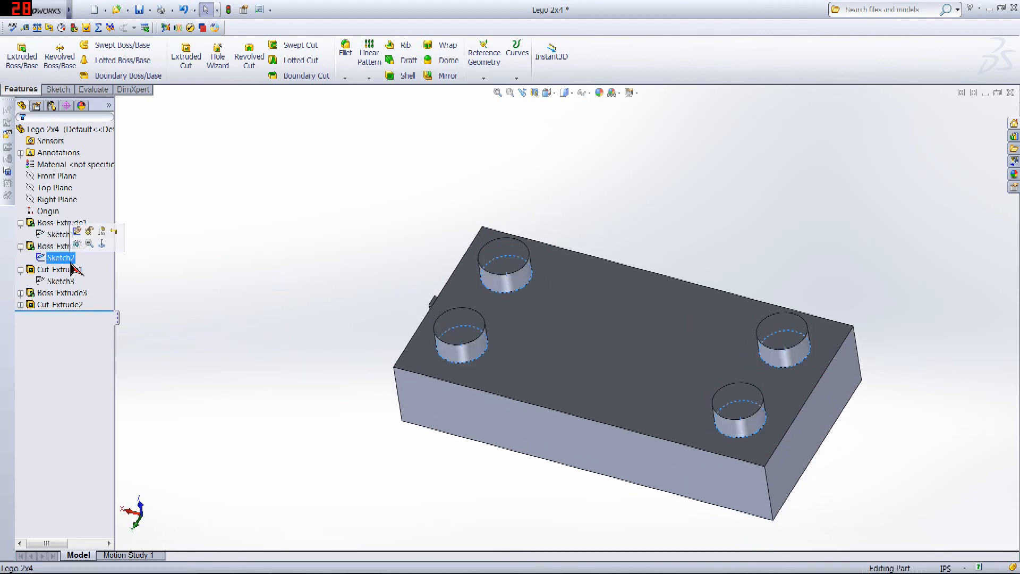
{"action": "right_click", "coordinate": [66, 259]}
{"action": "left_click", "coordinate": [78, 244]}
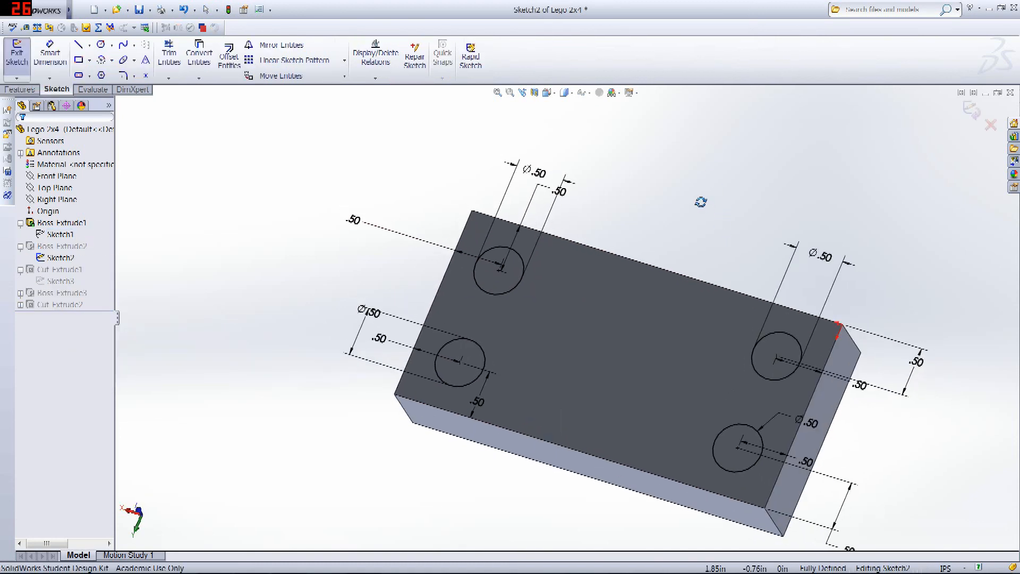
- Sketch four more circles on the top face between the corner peg circles, including ones about 0.72 in and 0.63 in in diameter
{"action": "left_click", "coordinate": [100, 48]}
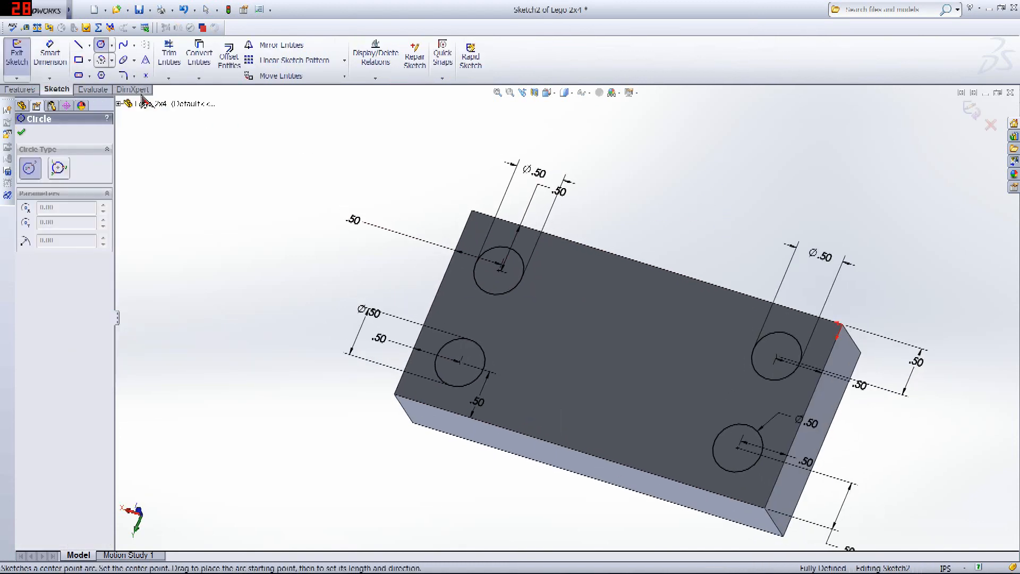
{"action": "mouse_move", "coordinate": [592, 285]}
{"action": "left_mouse_down"}
{"action": "mouse_move", "coordinate": [632, 303]}
{"action": "mouse_move", "coordinate": [624, 299]}
{"action": "left_mouse_up"}
{"action": "left_click_drag", "start_coordinate": [640, 396], "coordinate": [672, 423]}
{"action": "left_click_drag", "start_coordinate": [537, 363], "coordinate": [570, 382]}
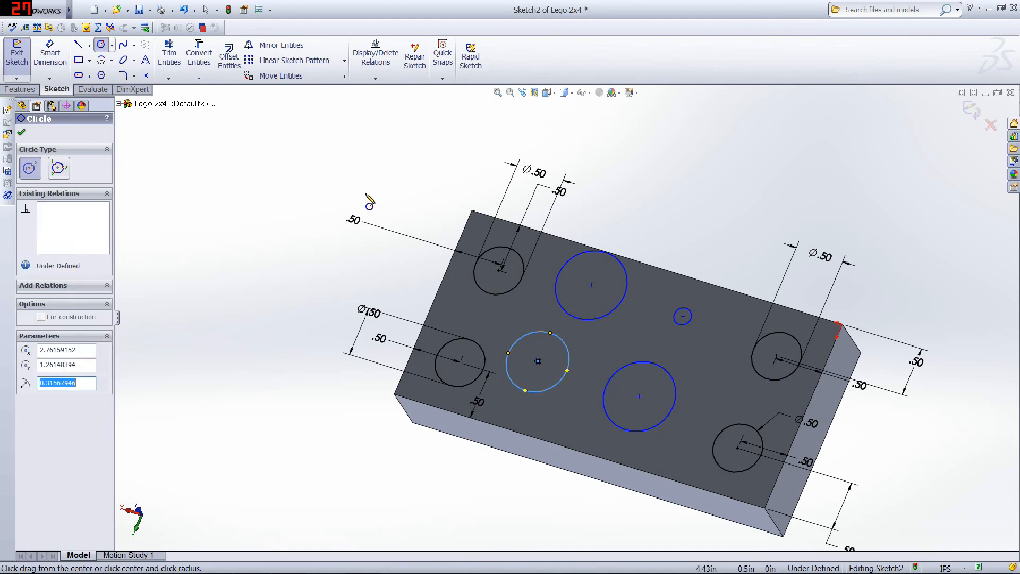
- Dimension the diameters of the two new circles nearest the block's upper long edge to 0.5 in each
{"action": "left_click", "coordinate": [50, 54]}
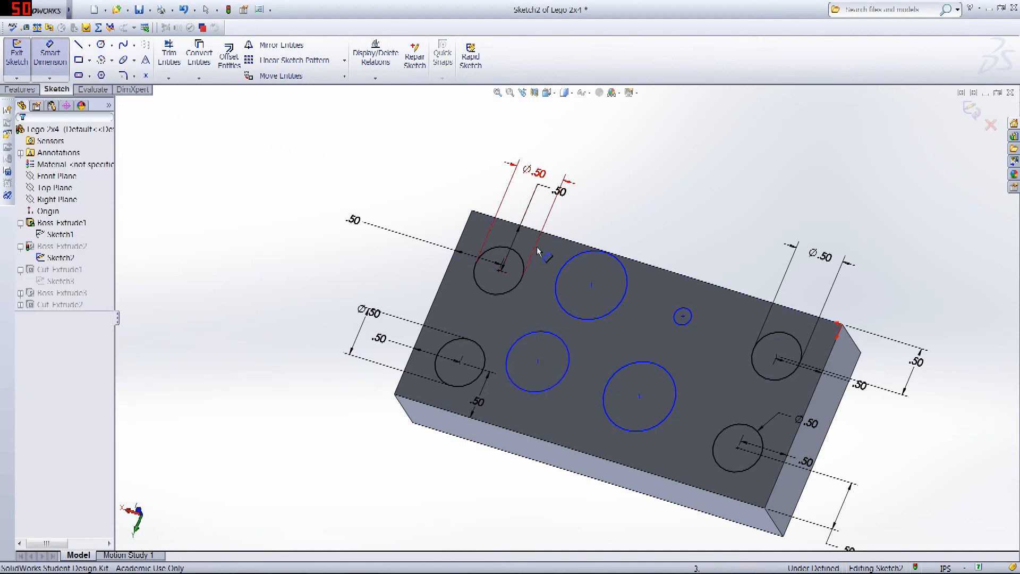
{"action": "left_click", "coordinate": [570, 264]}
{"action": "left_click", "coordinate": [601, 200]}
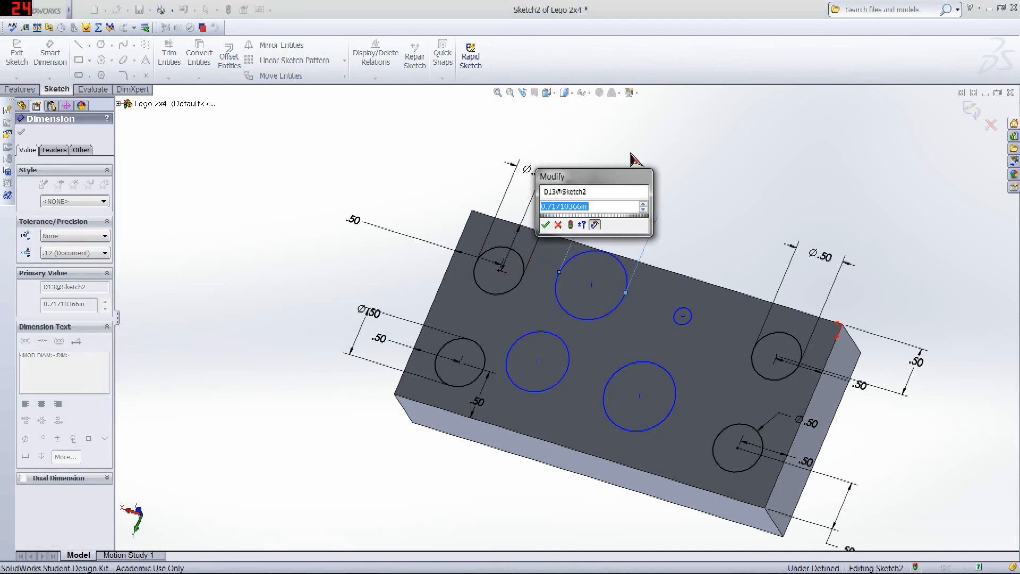
{"action": "type", "text": ".5"}
{"action": "key", "text": "Return"}
{"action": "left_click", "coordinate": [682, 316]}
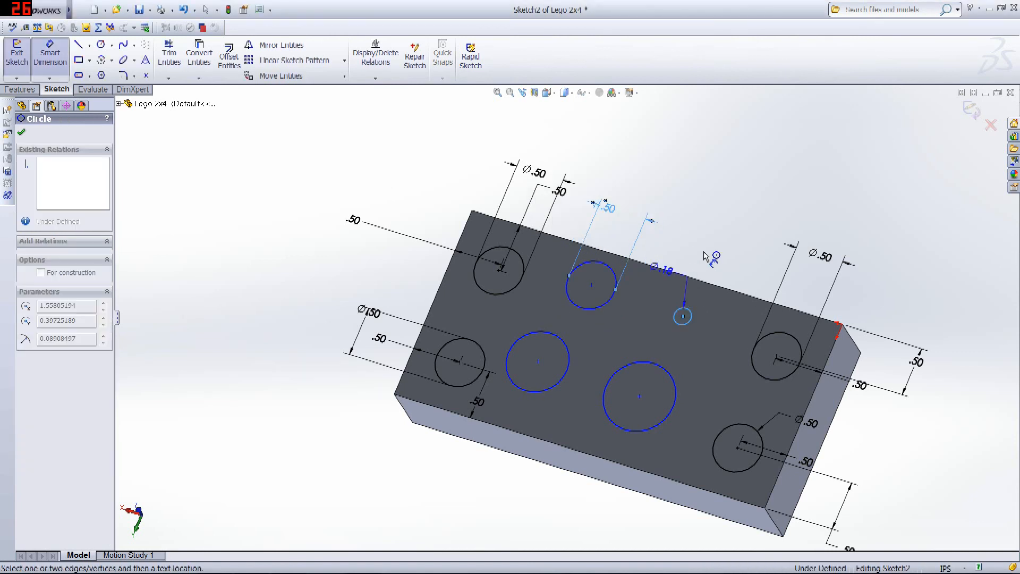
{"action": "left_click", "coordinate": [707, 245]}
{"action": "type", "text": ".5"}
{"action": "key", "text": "Return"}
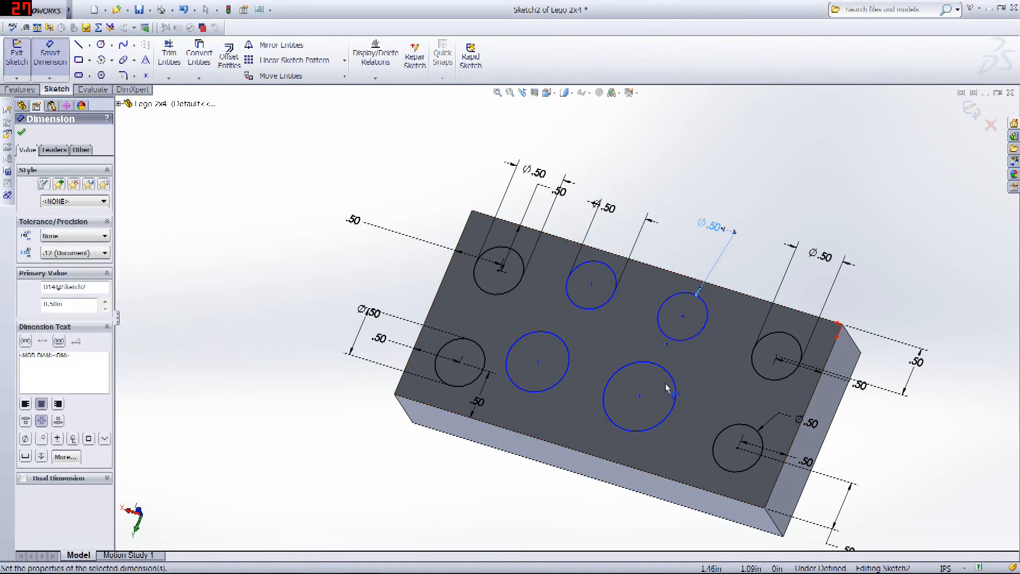
- Dimension the diameters of the two new circles in the row near the lower long edge to 0.5 in each
{"action": "left_click", "coordinate": [673, 382]}
{"action": "left_click", "coordinate": [696, 371]}
{"action": "type", "text": ".5"}
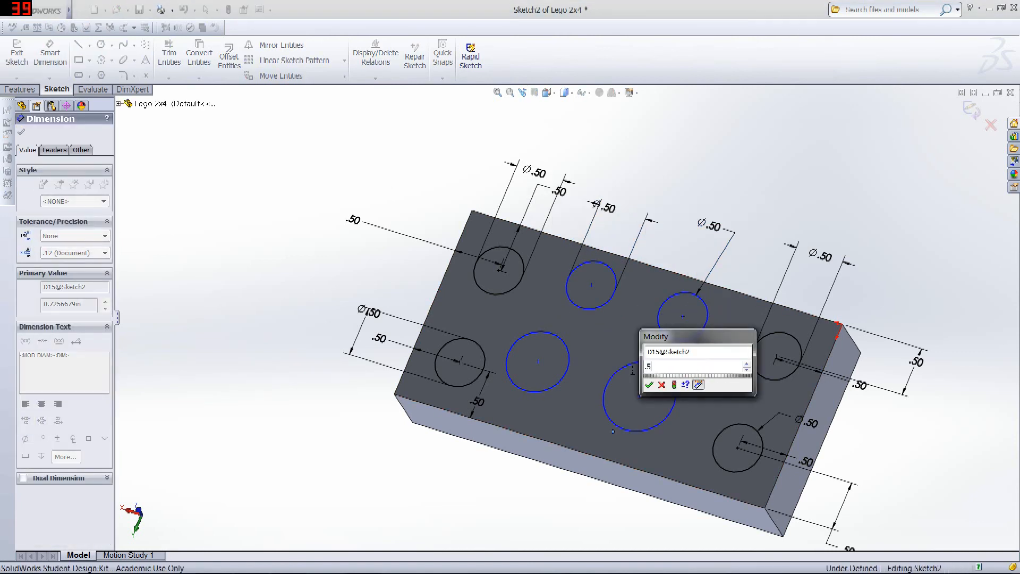
{"action": "key", "text": "Return"}
{"action": "left_click", "coordinate": [569, 356]}
{"action": "left_click", "coordinate": [587, 346]}
{"action": "type", "text": ".5"}
{"action": "key", "text": "Return"}
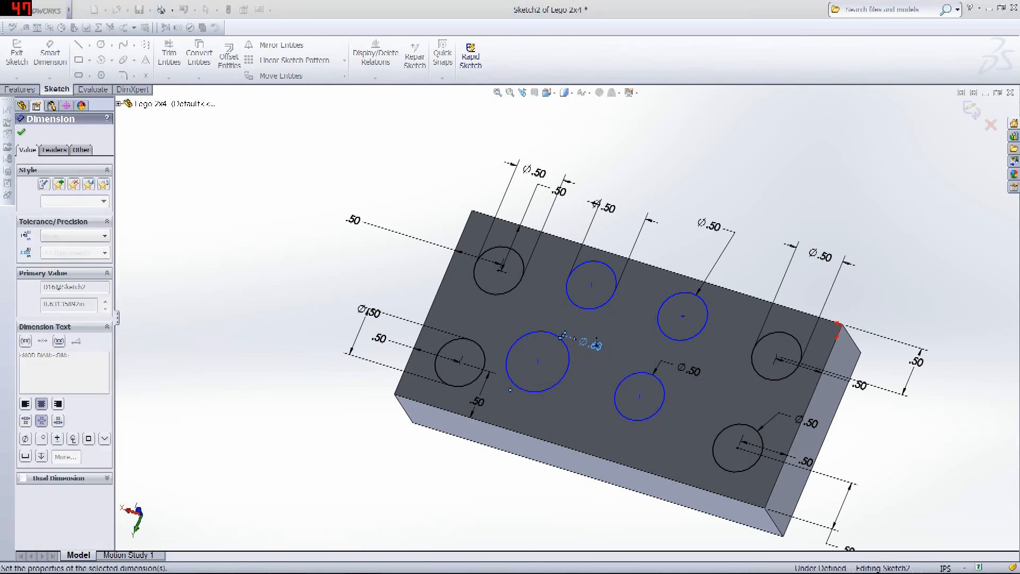
- Dimension the distance from the first new upper-row circle's centre to the block's upper long edge as 0.5 in
{"action": "left_click", "coordinate": [609, 268]}
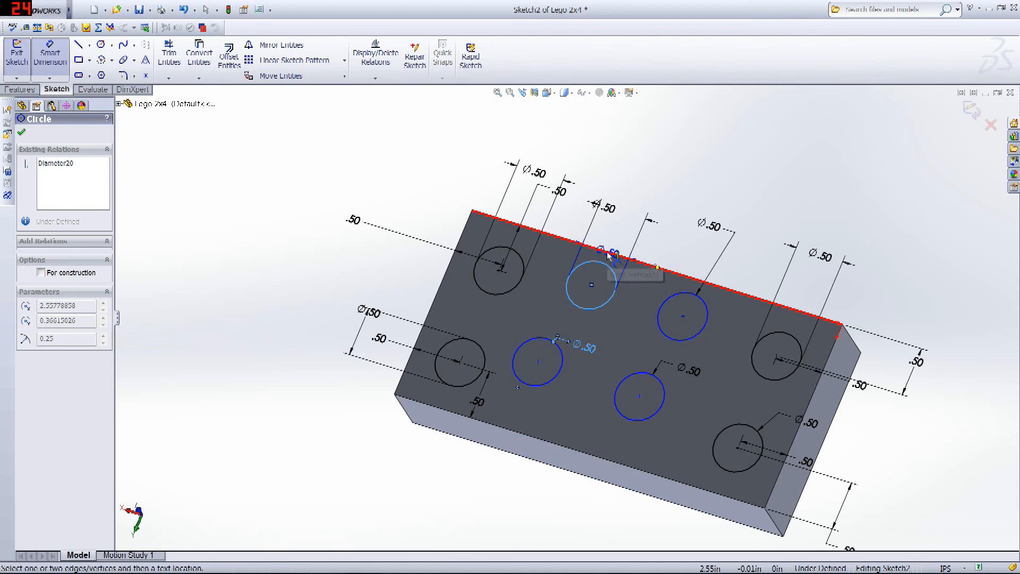
{"action": "left_click", "coordinate": [609, 254]}
{"action": "left_click", "coordinate": [646, 190]}
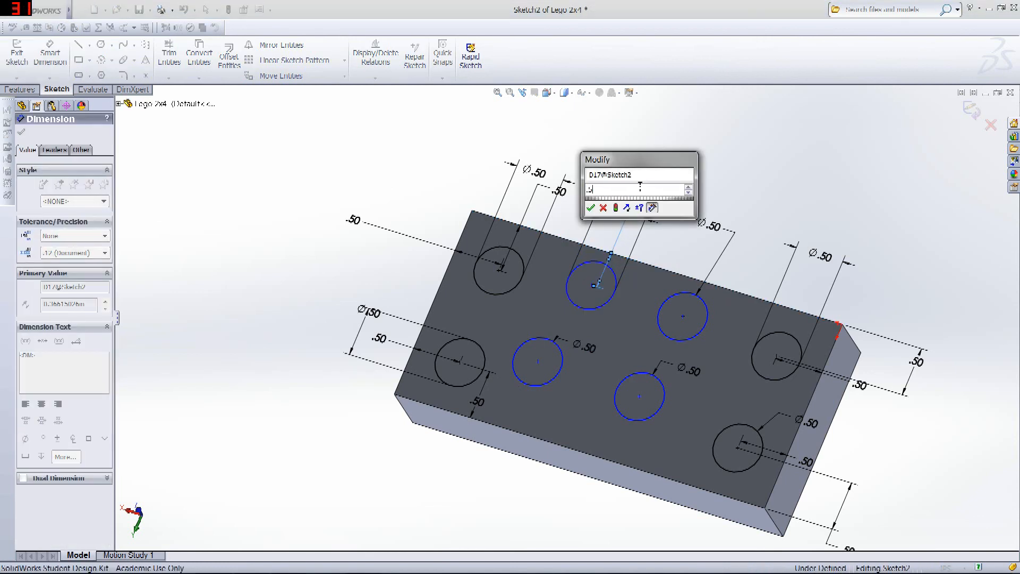
- Dimension the two middle circles of the upper row 0.5 in from the block's upper long edge
{"action": "type", "text": ".5"}
{"action": "key", "text": "Return"}
{"action": "left_click", "coordinate": [699, 299]}
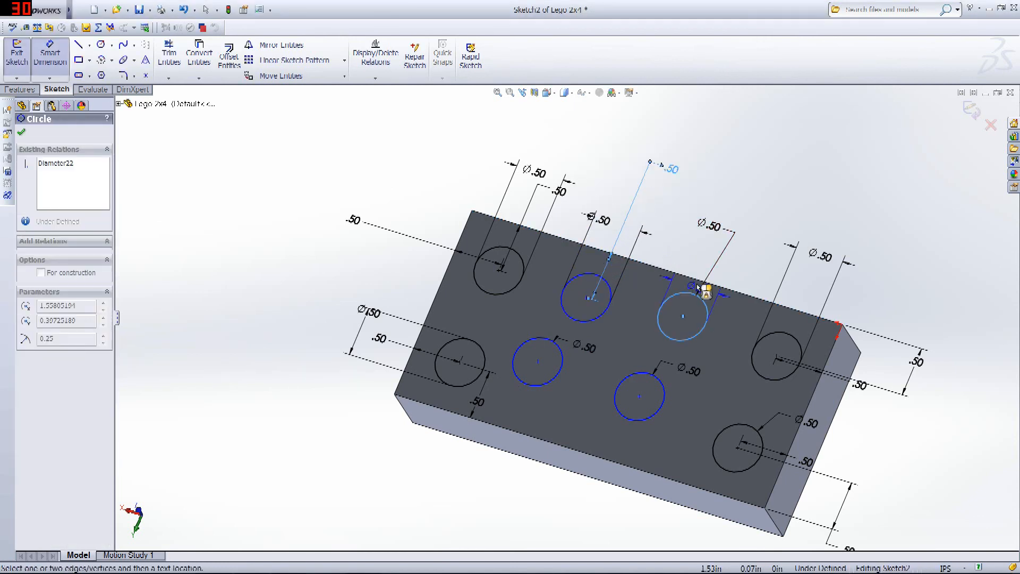
{"action": "left_click", "coordinate": [698, 279]}
{"action": "left_click", "coordinate": [703, 251]}
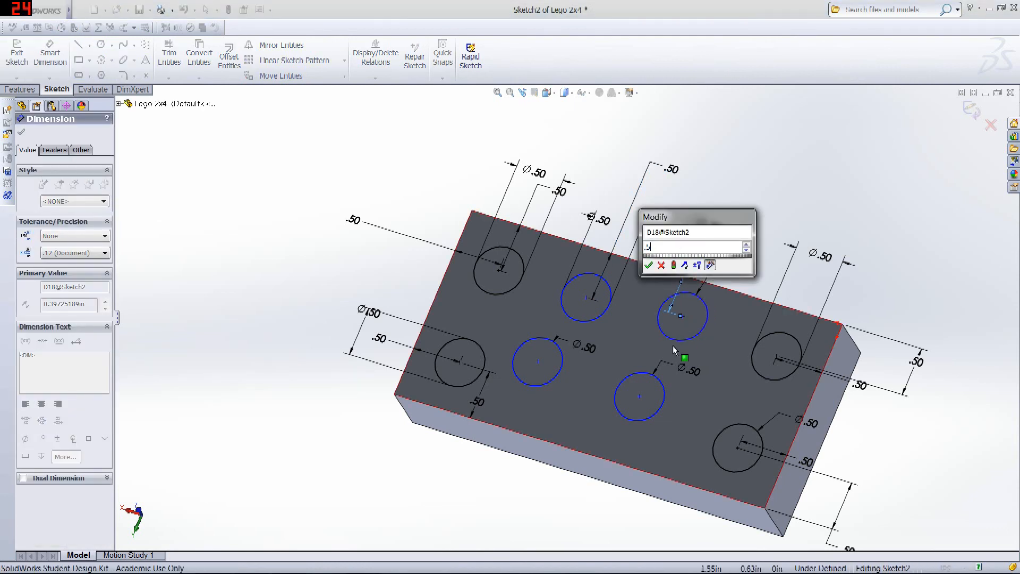
{"action": "type", "text": ".5"}
{"action": "key", "text": "Return"}
- Dimension the lower row's third circle from the left 0.5 in from the block's lower long edge
{"action": "left_click", "coordinate": [658, 380]}
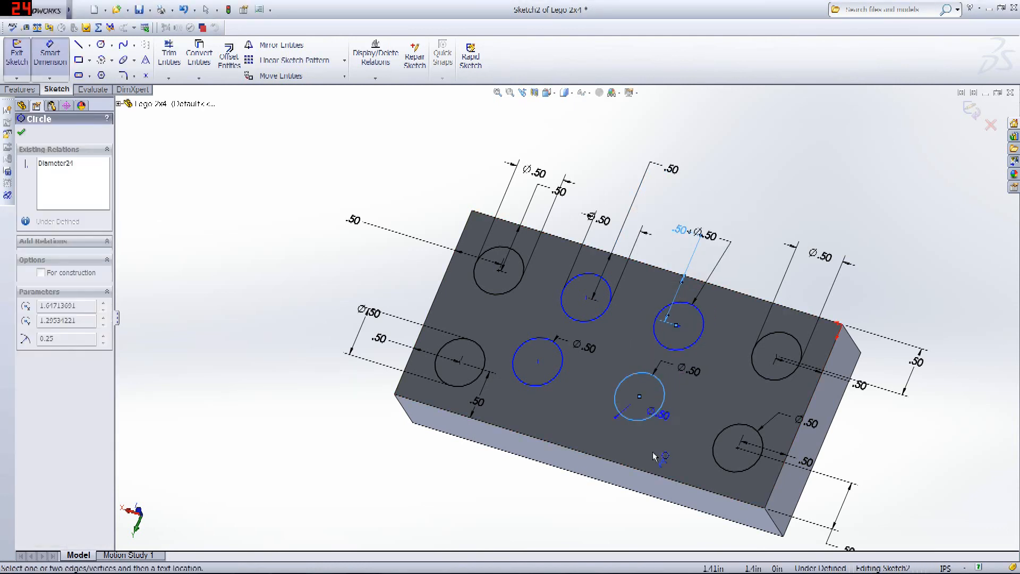
{"action": "left_click", "coordinate": [656, 472]}
{"action": "left_click", "coordinate": [588, 497]}
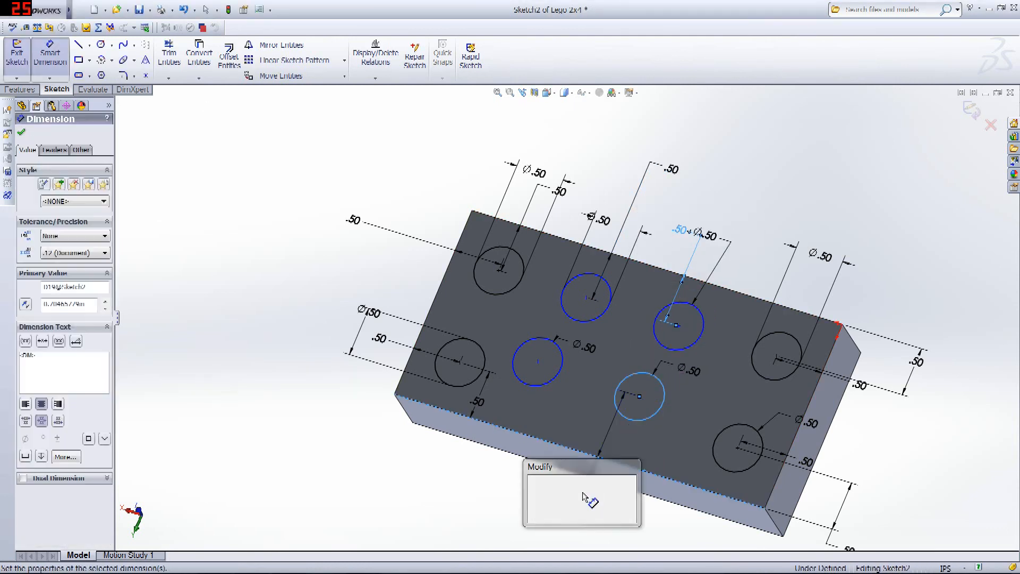
{"action": "type", "text": ".5"}
{"action": "key", "text": "Return"}
- Dimension the lower row's second circle from the left 0.5 in from the block's lower long edge
{"action": "left_click", "coordinate": [535, 387]}
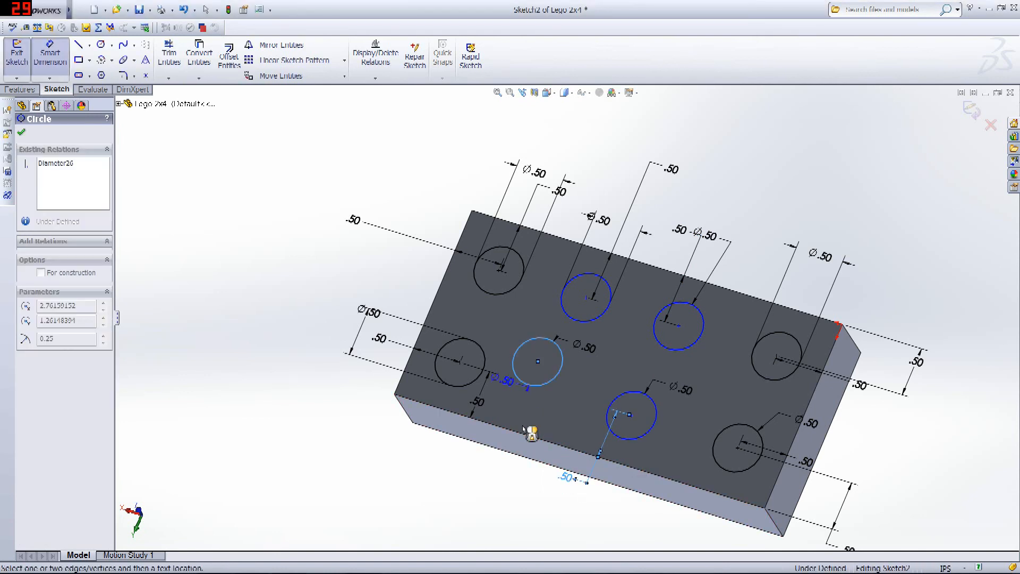
{"action": "left_click", "coordinate": [531, 439]}
{"action": "left_click", "coordinate": [467, 468]}
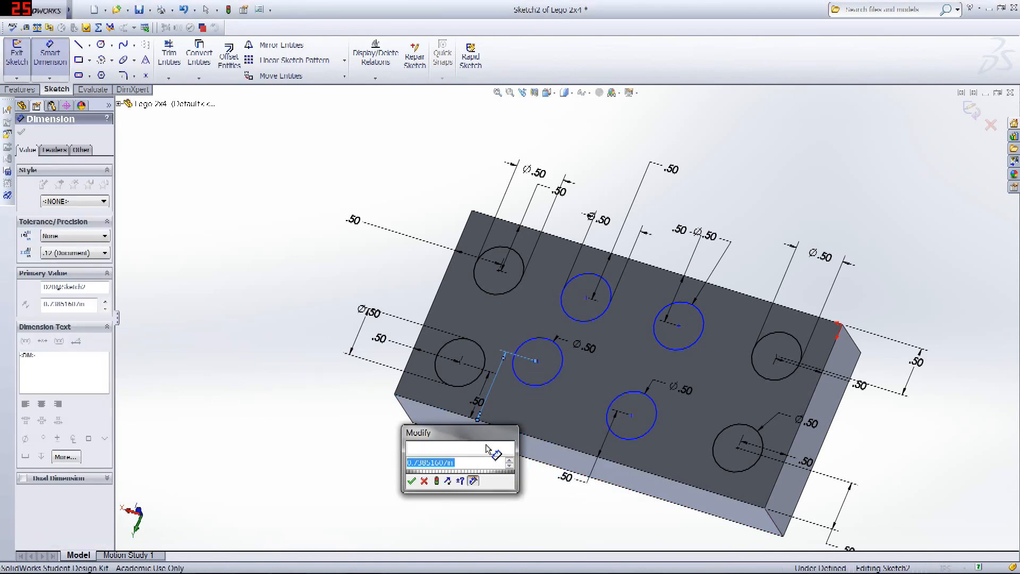
{"action": "type", "text": ".5"}
{"action": "key", "text": "Return"}
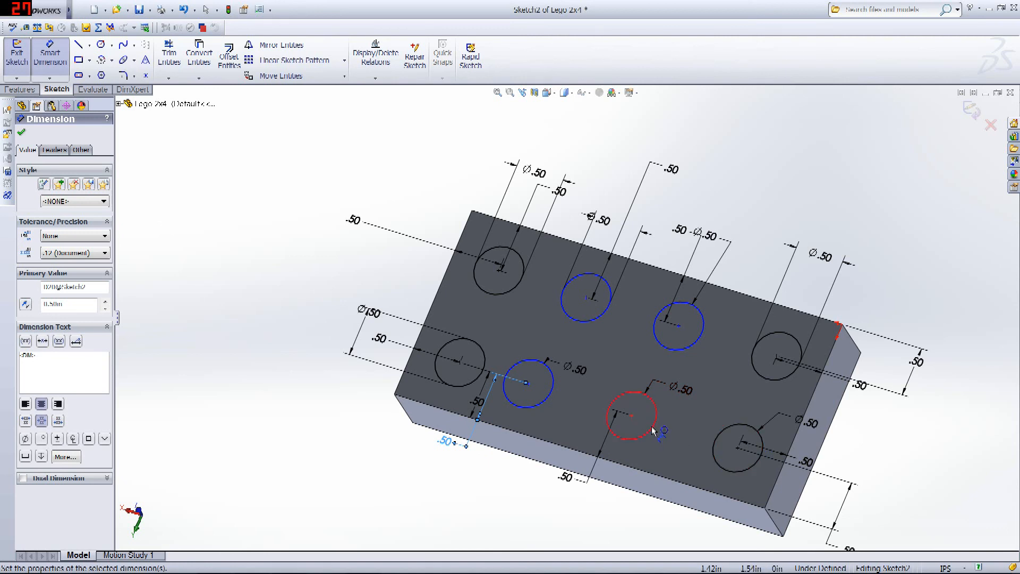
- Set the spacing between the two rightmost circles of the lower row to 1 in
{"action": "left_click", "coordinate": [653, 431]}
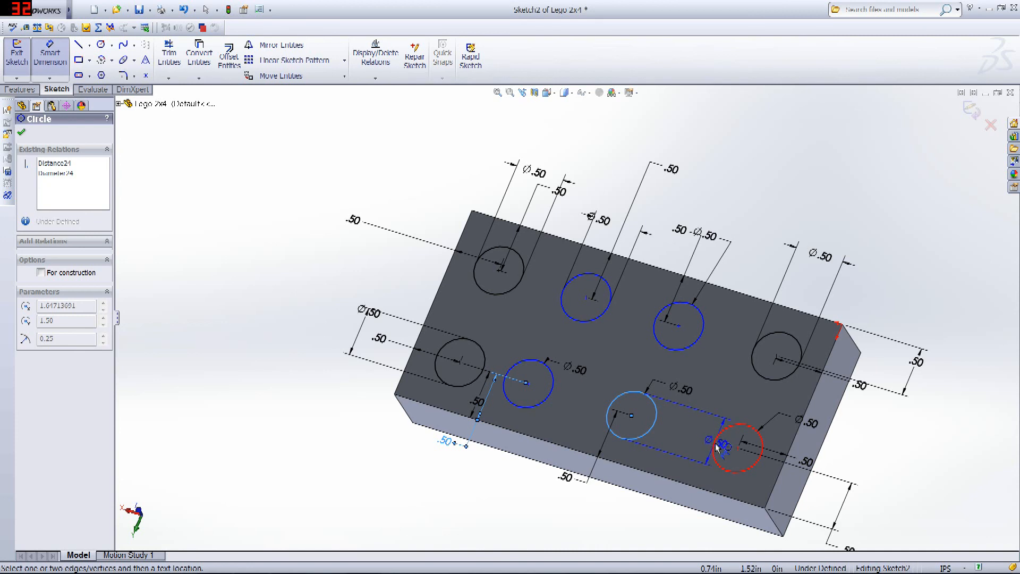
{"action": "left_click", "coordinate": [719, 445]}
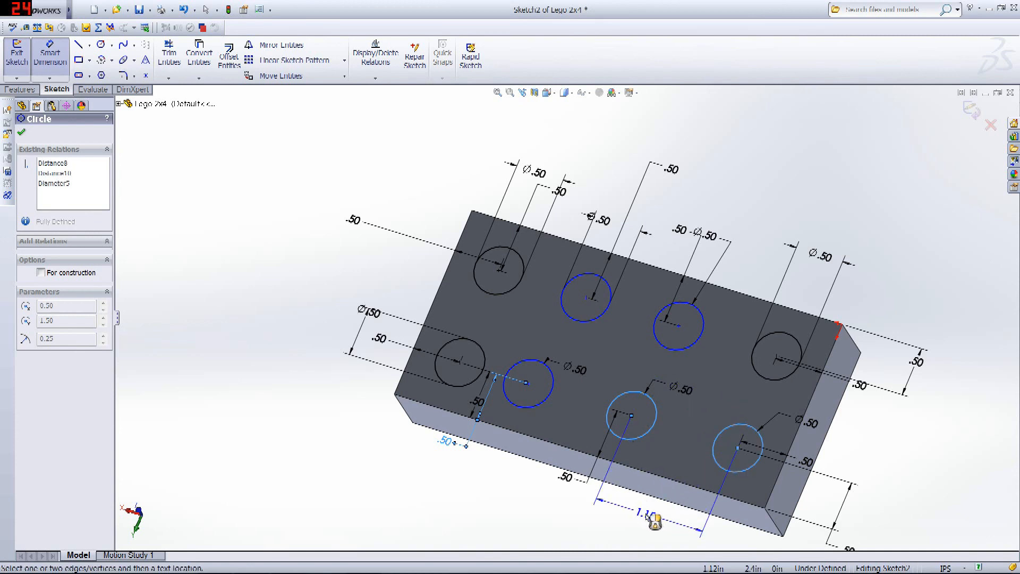
{"action": "left_click", "coordinate": [655, 521]}
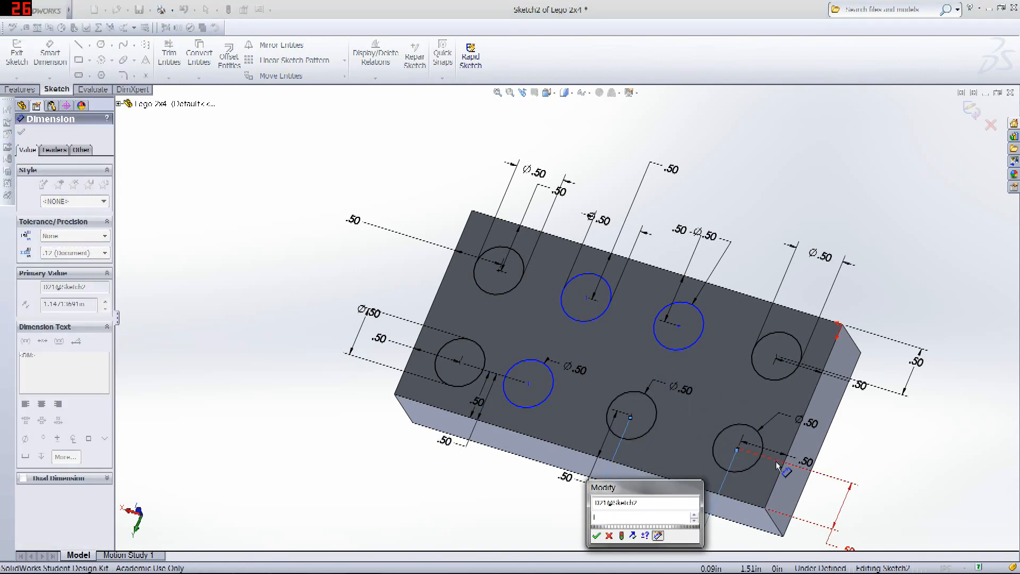
{"action": "type", "text": "1"}
{"action": "key", "text": "Return"}
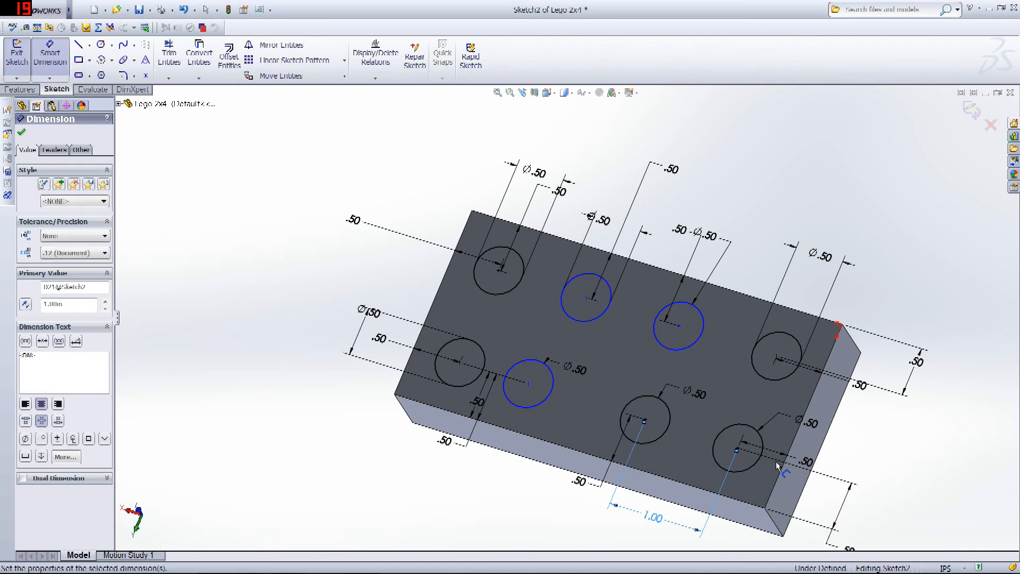
- Set the spacing between the two rightmost circles of the upper row to 1 in
{"action": "left_click", "coordinate": [705, 342]}
{"action": "left_click", "coordinate": [757, 352]}
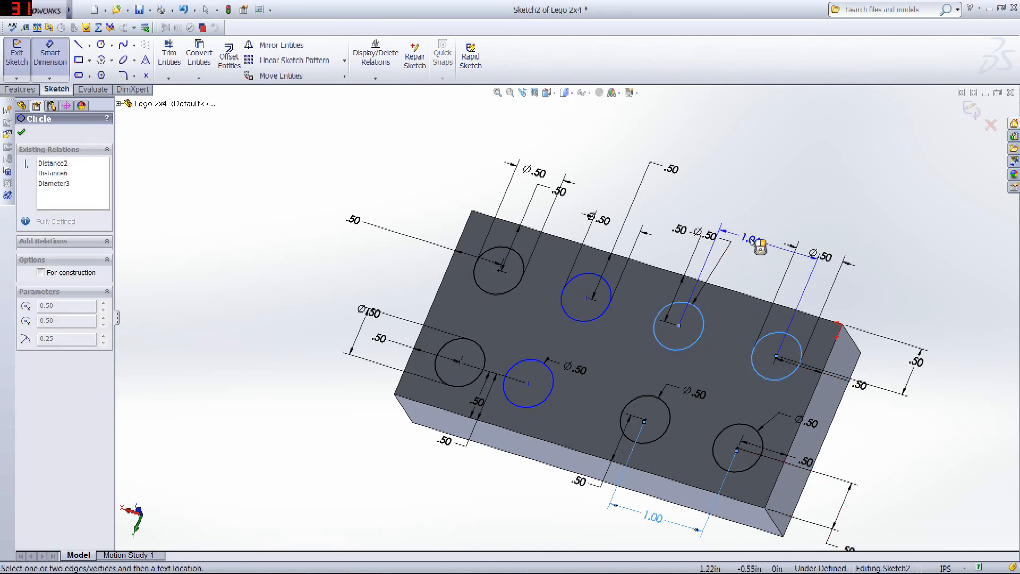
{"action": "left_click", "coordinate": [760, 254]}
{"action": "type", "text": "1"}
{"action": "key", "text": "Return"}
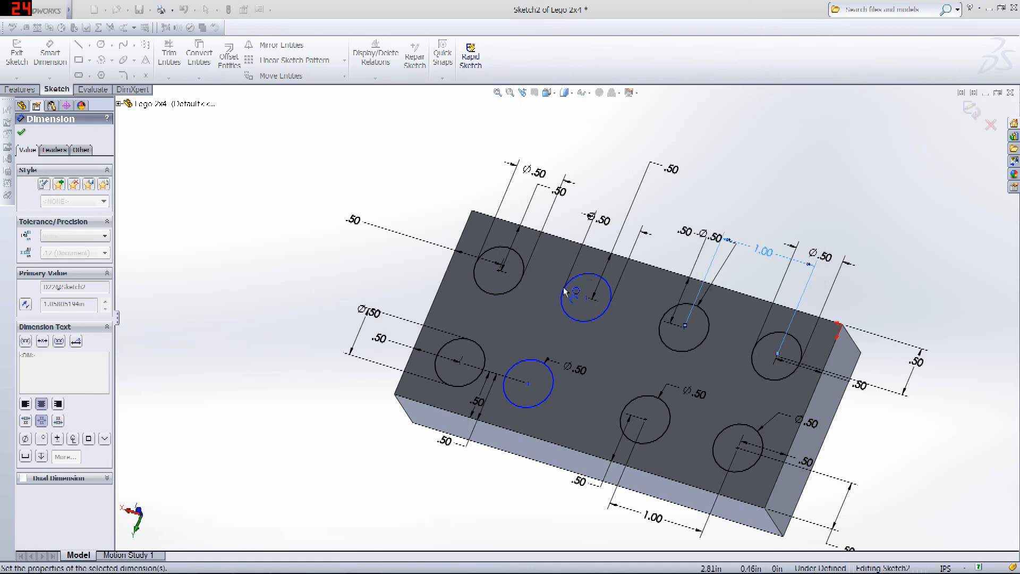
- Set the spacing between the two leftmost circles of the upper row to 1 in
{"action": "left_click", "coordinate": [564, 294]}
{"action": "left_click", "coordinate": [524, 285]}
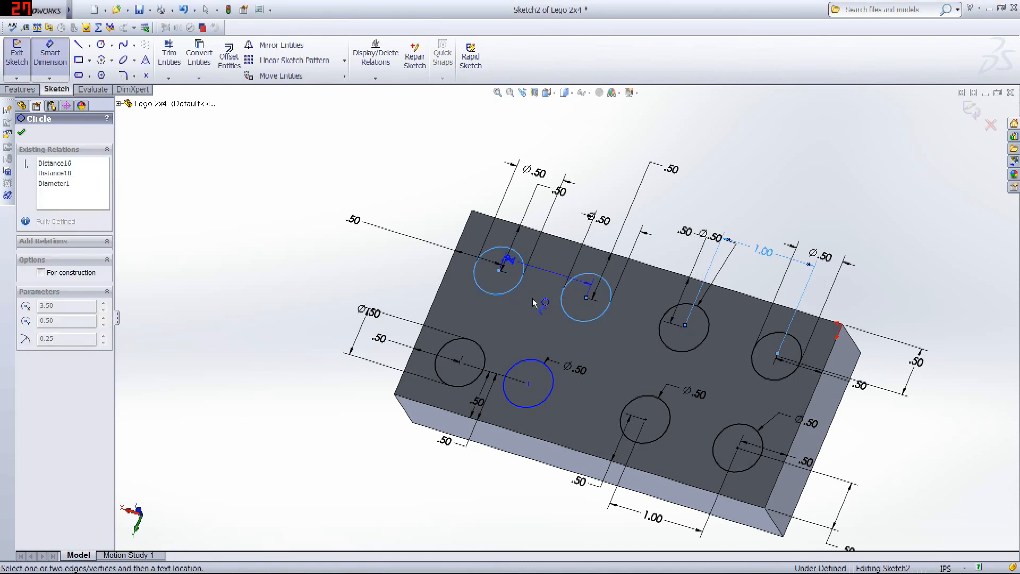
{"action": "left_click", "coordinate": [553, 303]}
{"action": "type", "text": "1"}
{"action": "key", "text": "Return"}
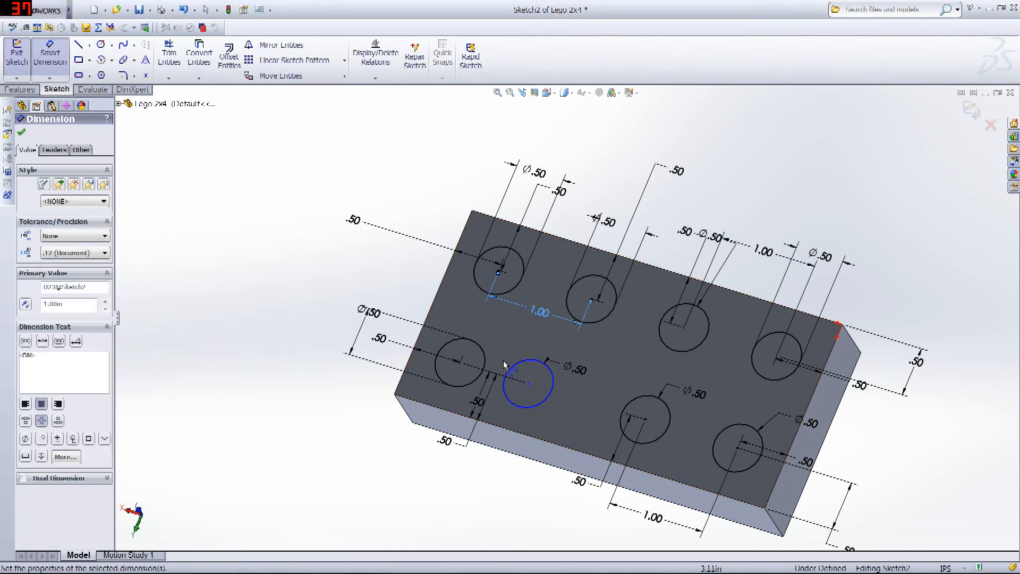
- Set the spacing between the two leftmost circles of the lower row to 1 in
{"action": "left_click", "coordinate": [512, 368]}
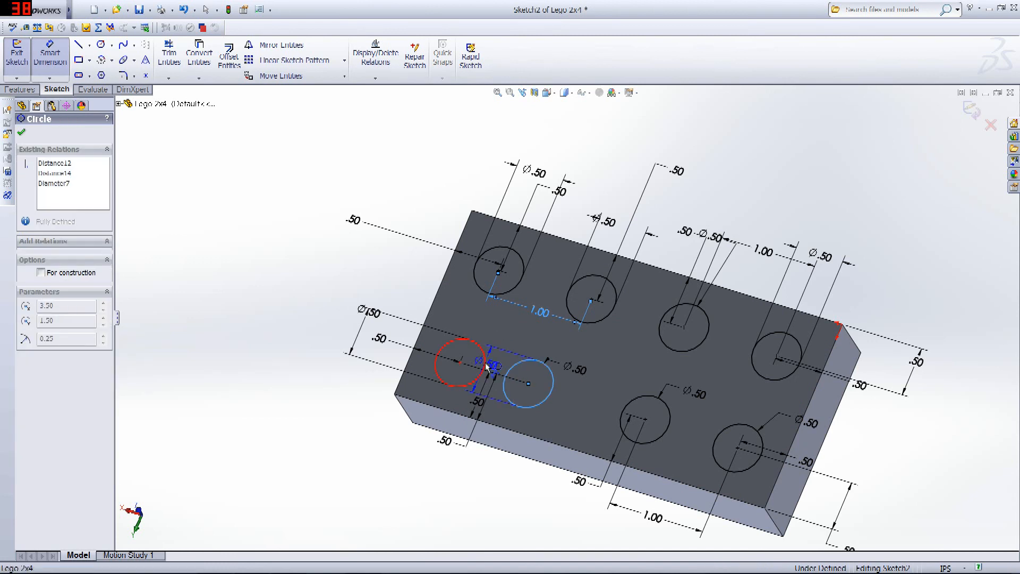
{"action": "left_click", "coordinate": [485, 358]}
{"action": "left_click", "coordinate": [578, 370]}
{"action": "type", "text": "1"}
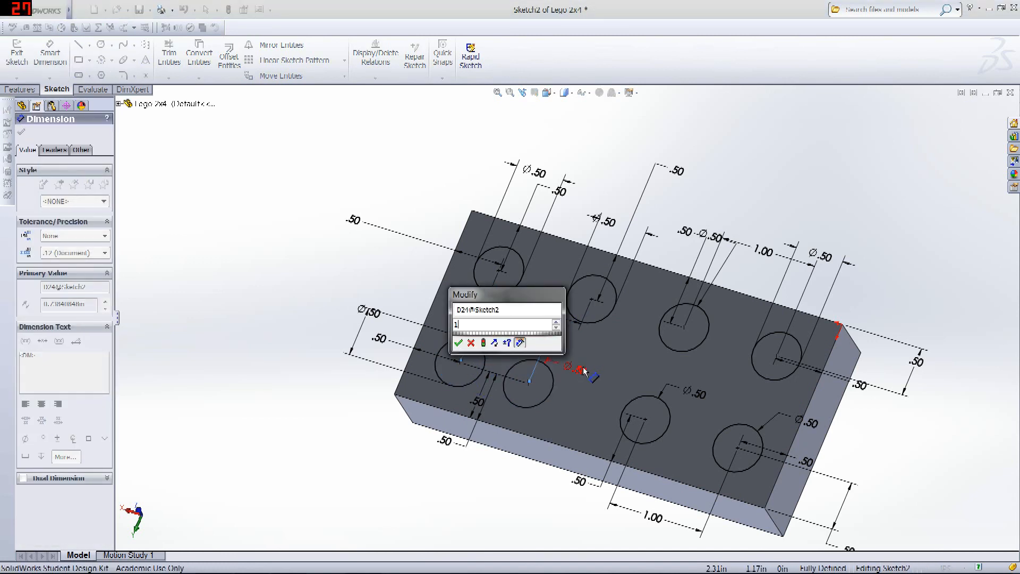
{"action": "key", "text": "Return"}
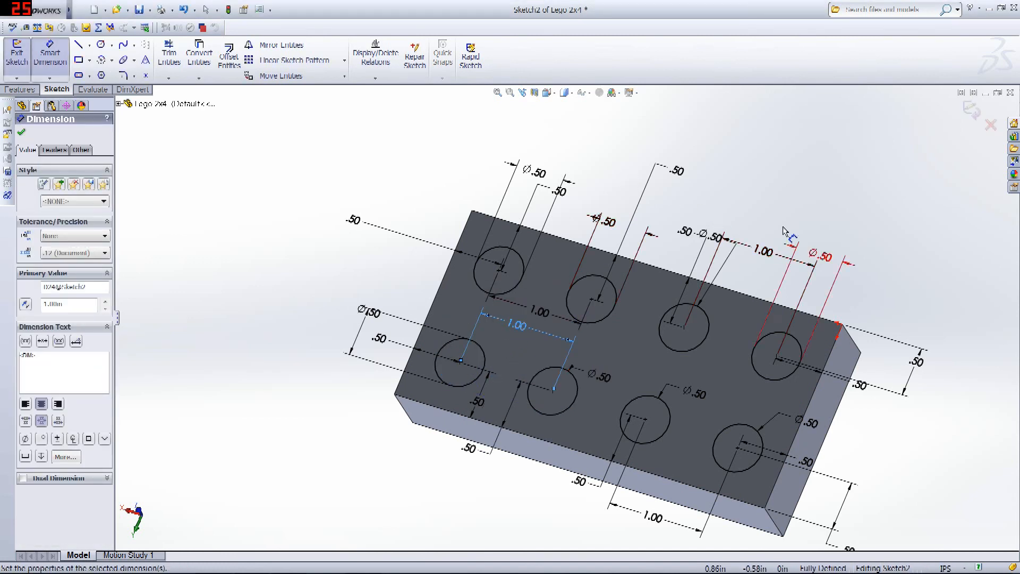
- Exit the stud sketch to rebuild the 2x4 brick and inspect it from its end and underside
{"action": "middle_click_drag", "start_coordinate": [784, 232], "coordinate": [832, 242]}
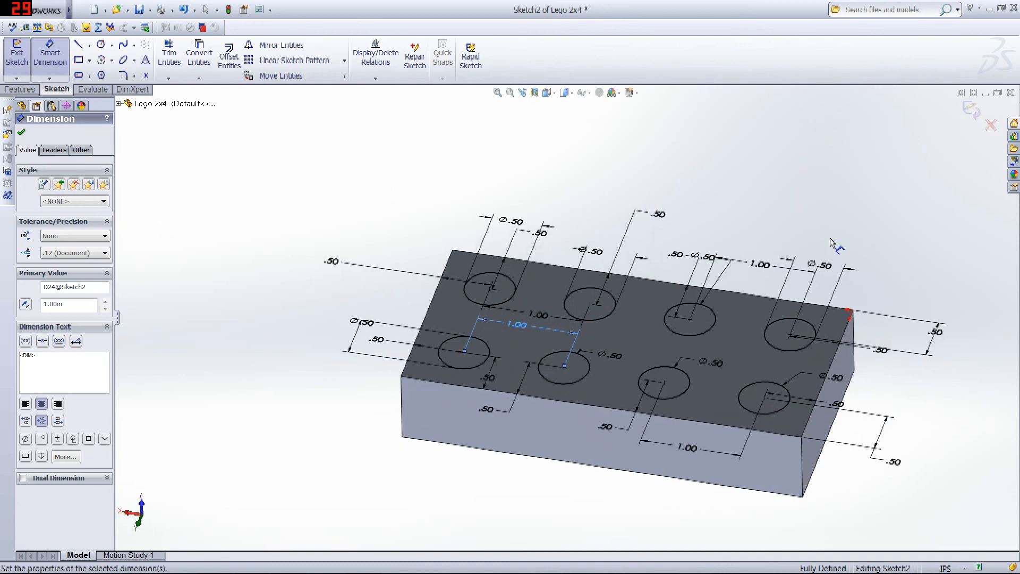
{"action": "left_click", "coordinate": [971, 110]}
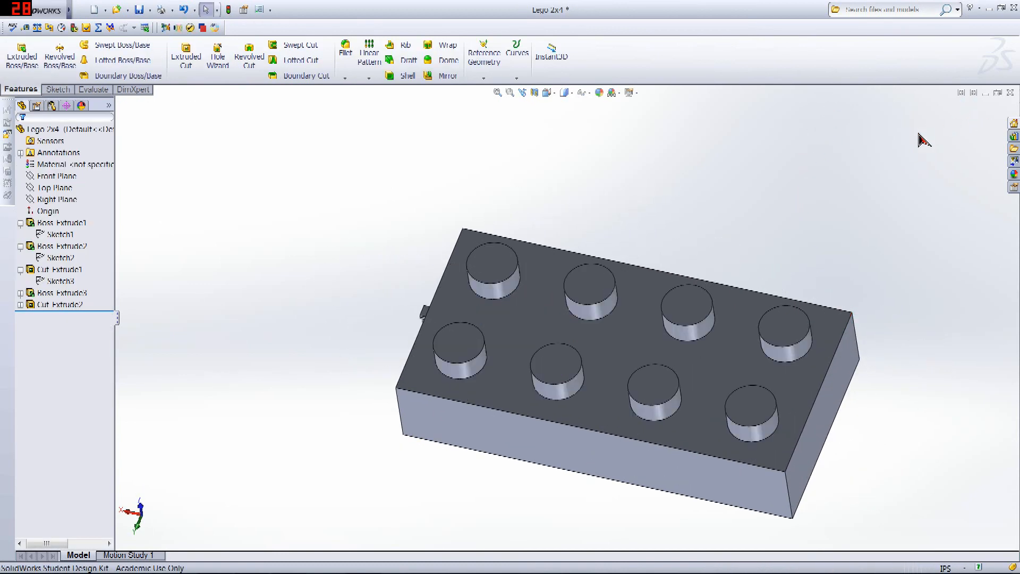
{"action": "middle_click_drag", "start_coordinate": [374, 352], "coordinate": [655, 213]}
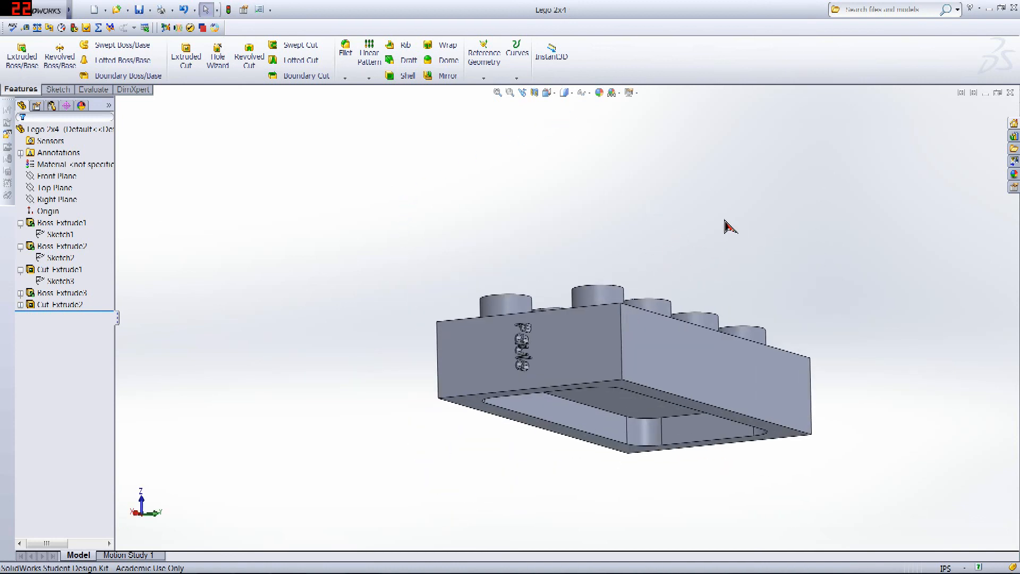
{"action": "middle_click_drag", "start_coordinate": [731, 227], "coordinate": [678, 118]}
{"action": "middle_click_drag", "start_coordinate": [715, 177], "coordinate": [864, 277]}
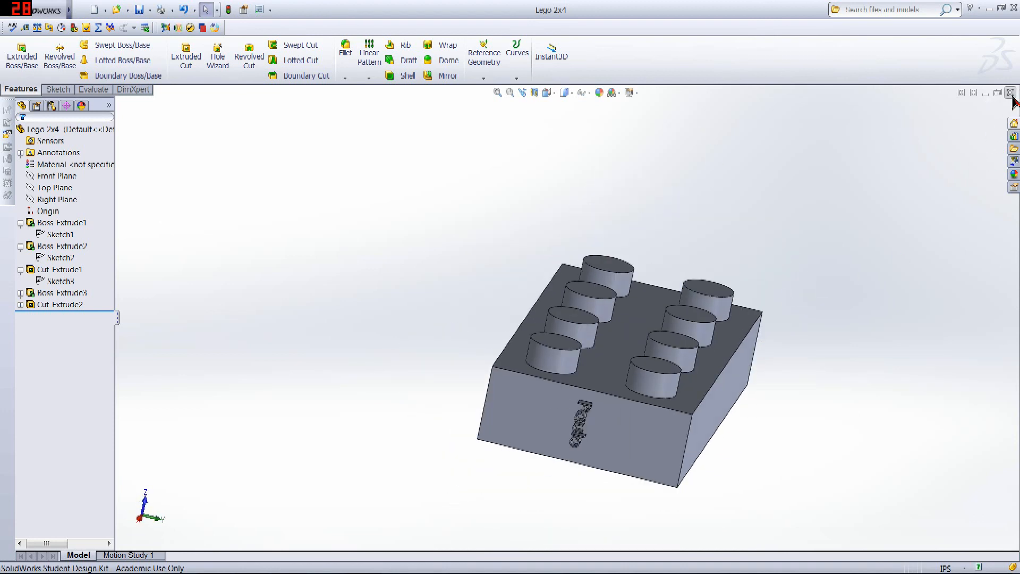
- Open the Lego 2x2 part alongside Lego 2x4, leaving both part windows minimized
{"action": "left_click", "coordinate": [986, 92]}
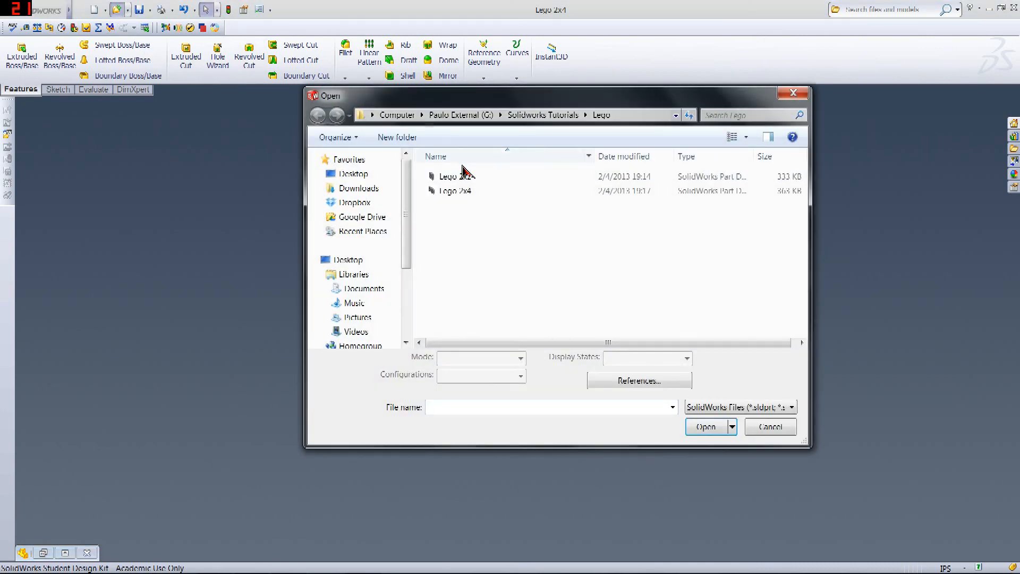
{"action": "left_click", "coordinate": [462, 177]}
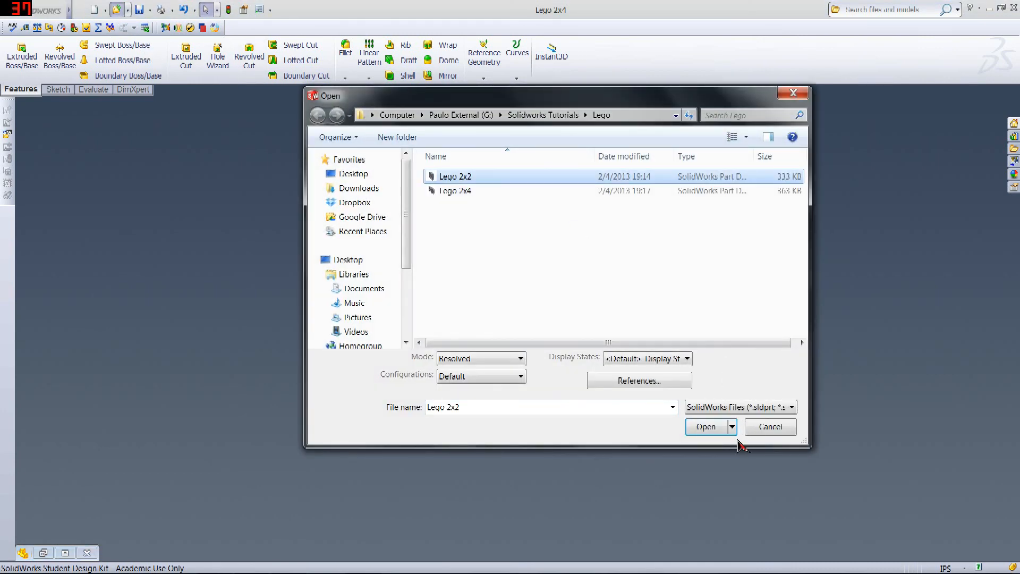
{"action": "left_click", "coordinate": [726, 427]}
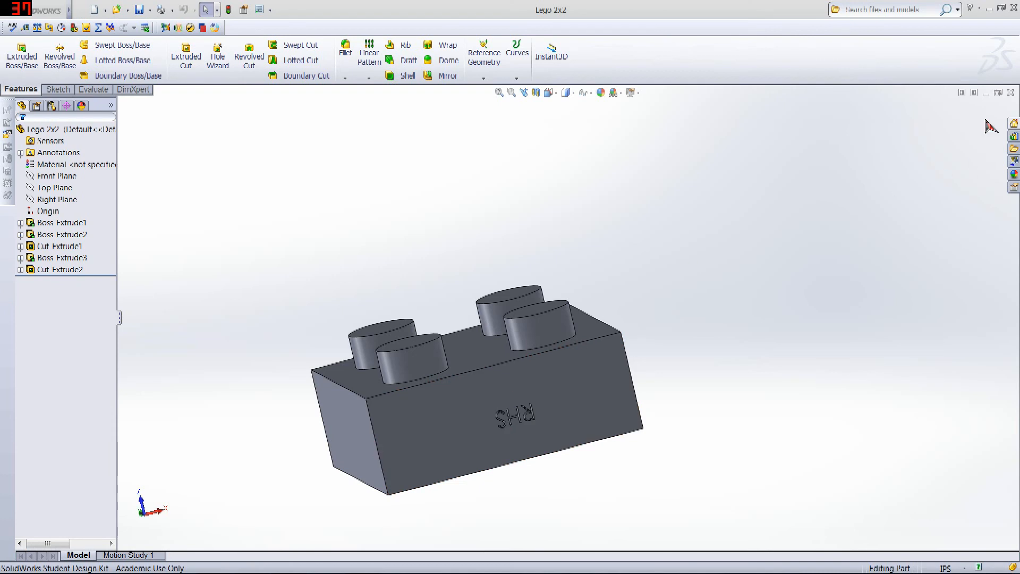
{"action": "left_click", "coordinate": [986, 93]}
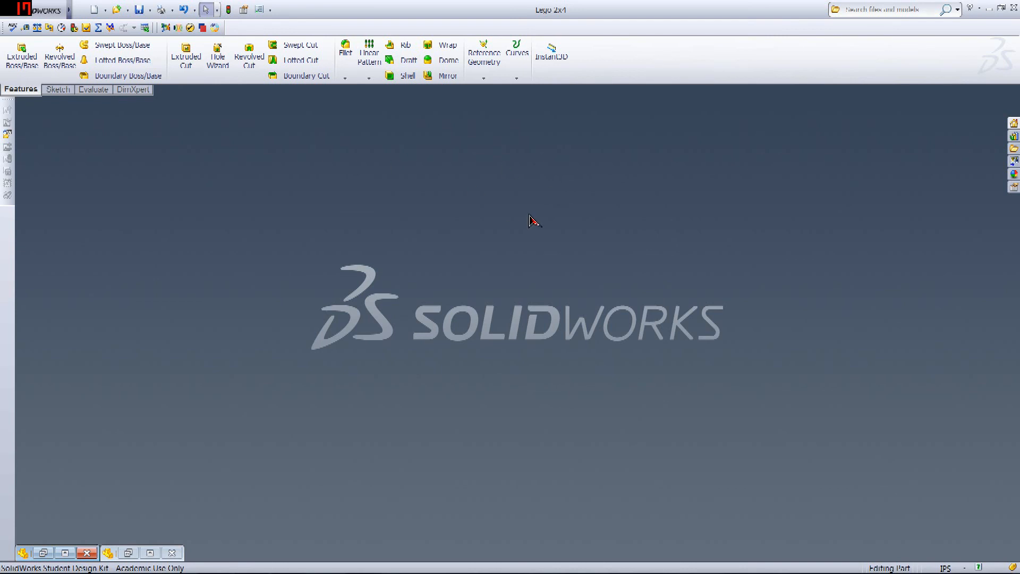
{"action": "left_click", "coordinate": [94, 10]}
{"action": "left_click", "coordinate": [424, 206]}
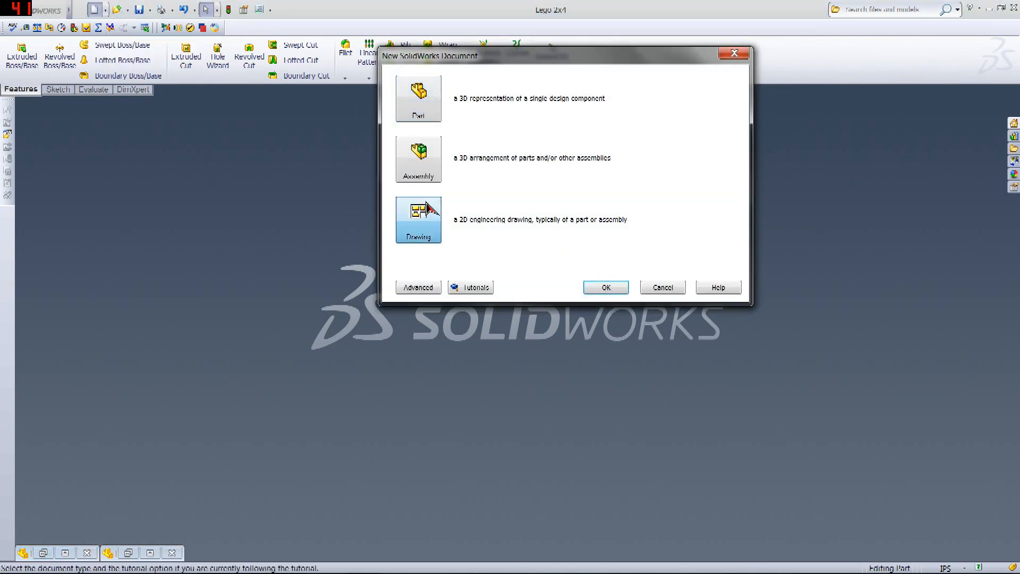
{"action": "left_click", "coordinate": [602, 293]}
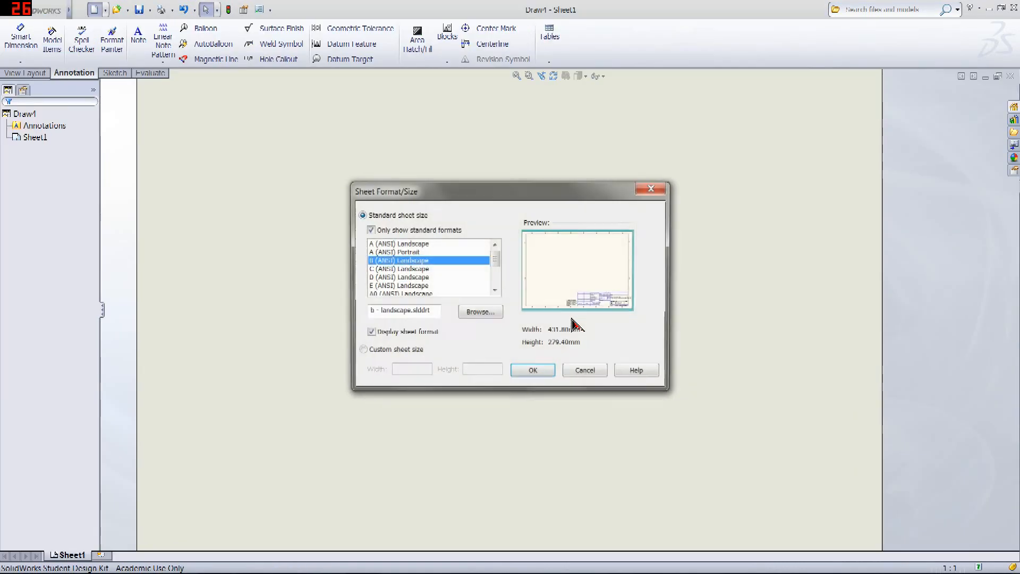
{"action": "left_click", "coordinate": [409, 254]}
{"action": "left_click", "coordinate": [409, 270]}
{"action": "left_click", "coordinate": [410, 261]}
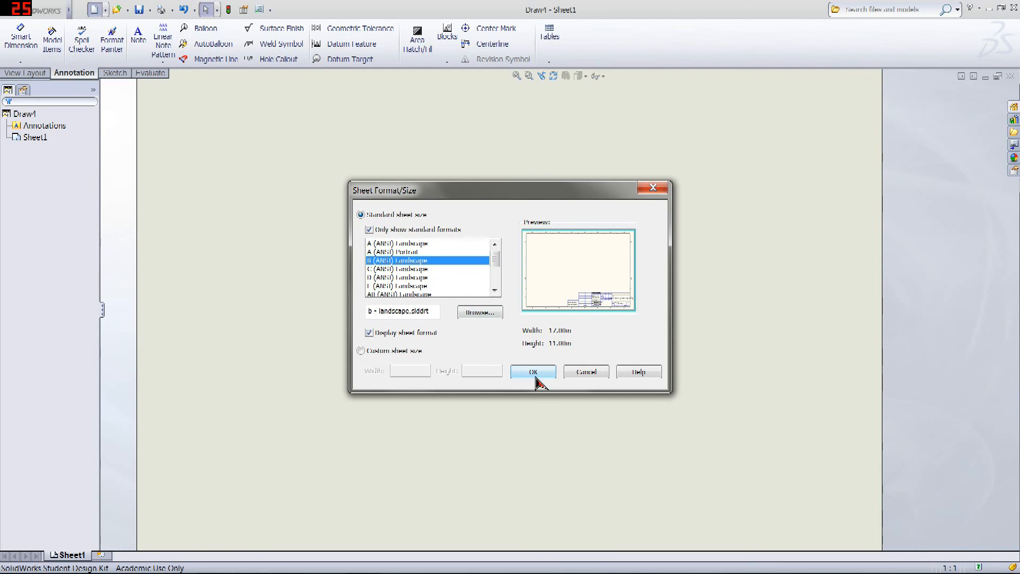
{"action": "left_click", "coordinate": [662, 193]}
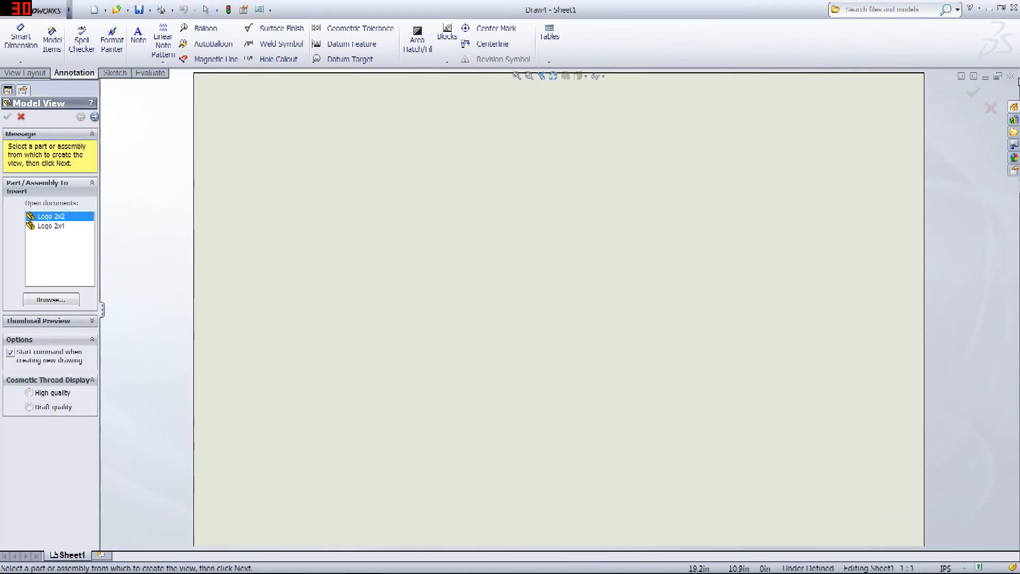
{"action": "left_click", "coordinate": [991, 109]}
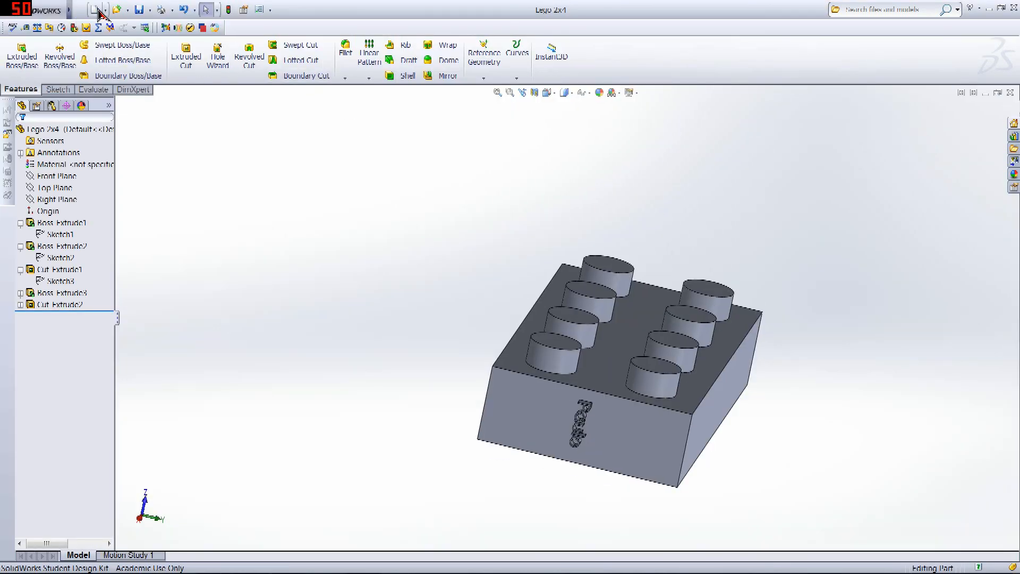
- Create a new assembly and place the Lego 2x2 part in it as the first component
{"action": "left_click", "coordinate": [96, 11]}
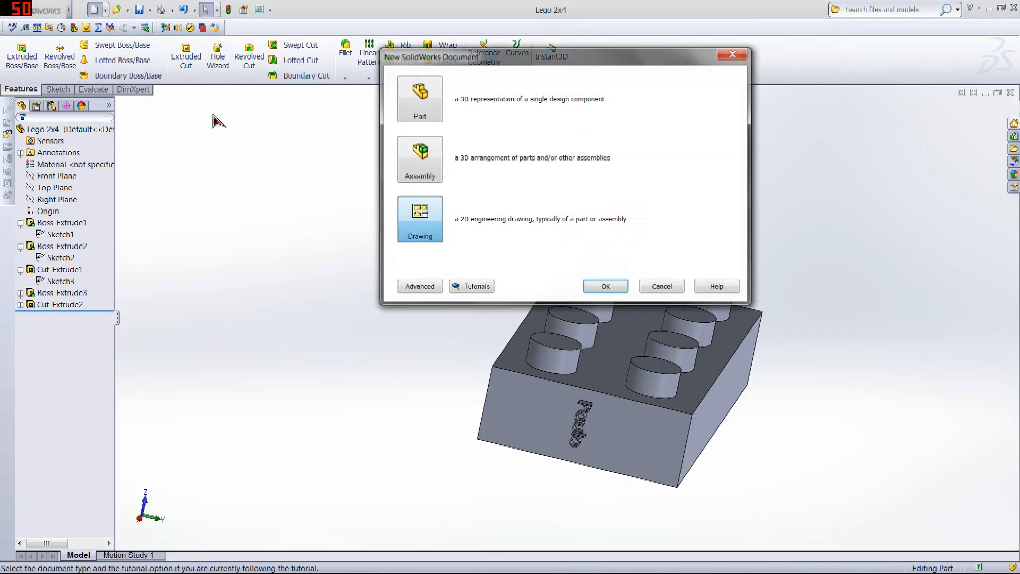
{"action": "left_click", "coordinate": [414, 169]}
{"action": "left_click", "coordinate": [607, 288]}
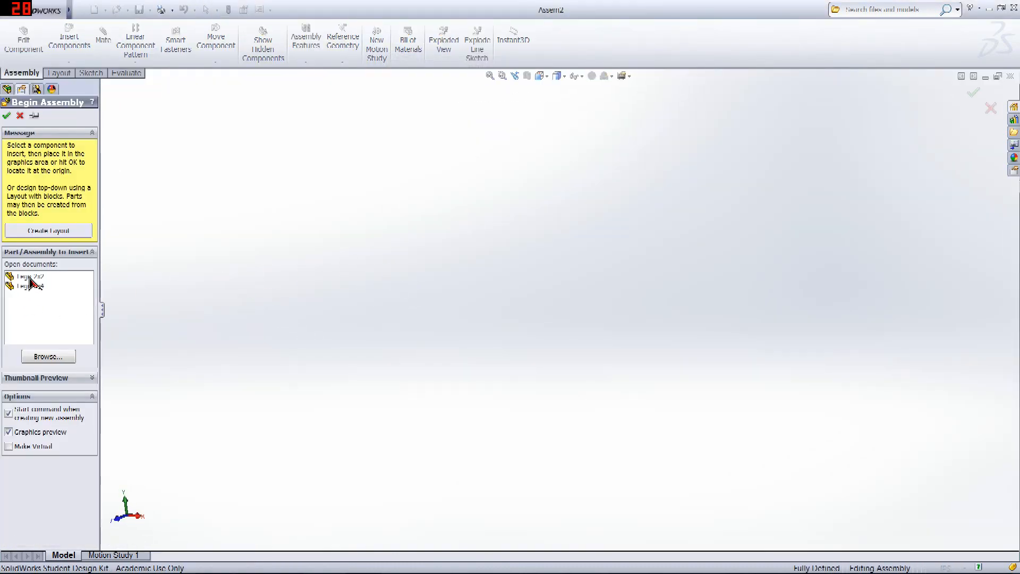
{"action": "left_click", "coordinate": [35, 287]}
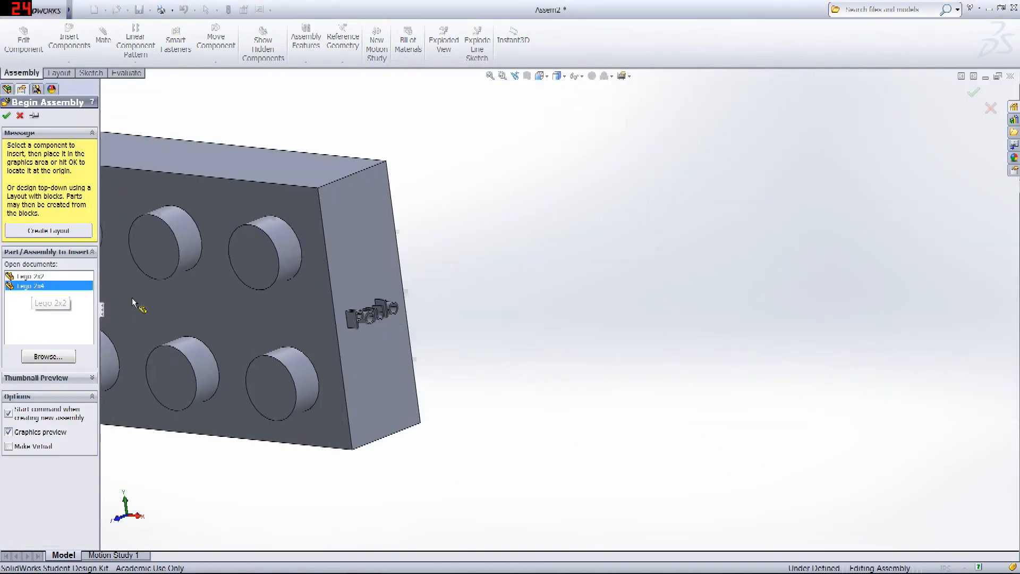
{"action": "left_click", "coordinate": [31, 276]}
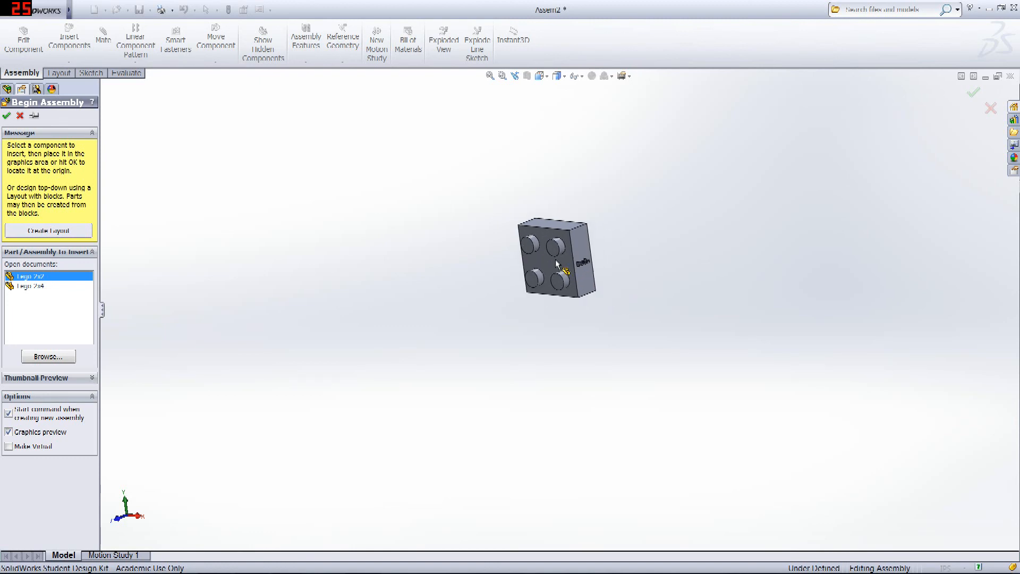
{"action": "left_click", "coordinate": [558, 254]}
- Insert a second Lego 2x2 brick into the assembly, beside the first one
{"action": "middle_click_drag", "start_coordinate": [443, 352], "coordinate": [220, 206]}
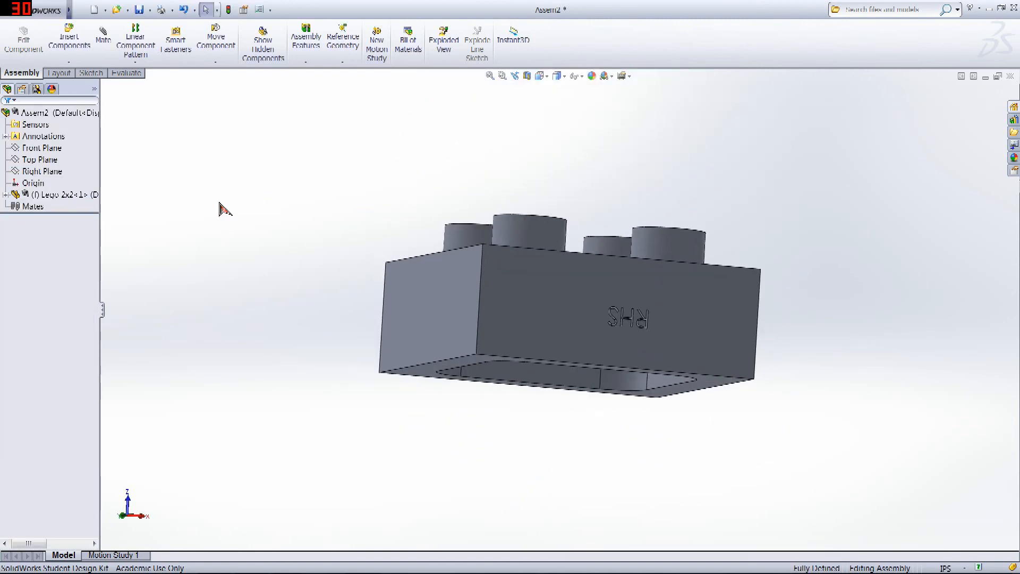
{"action": "left_click", "coordinate": [79, 60]}
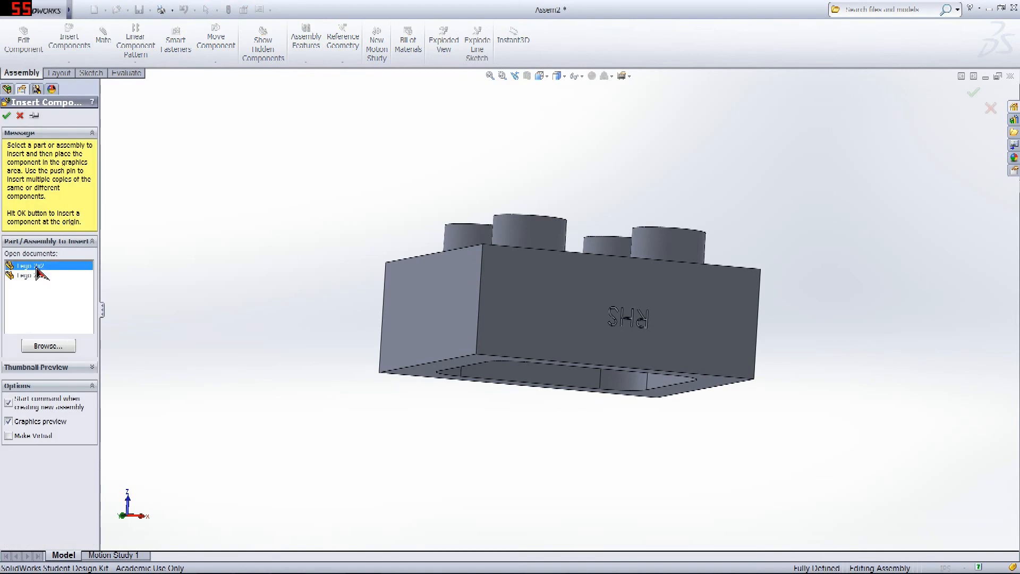
{"action": "left_click", "coordinate": [295, 126]}
{"action": "scroll", "coordinate": [641, 247], "scroll_direction": "up", "scroll_amount": 2}
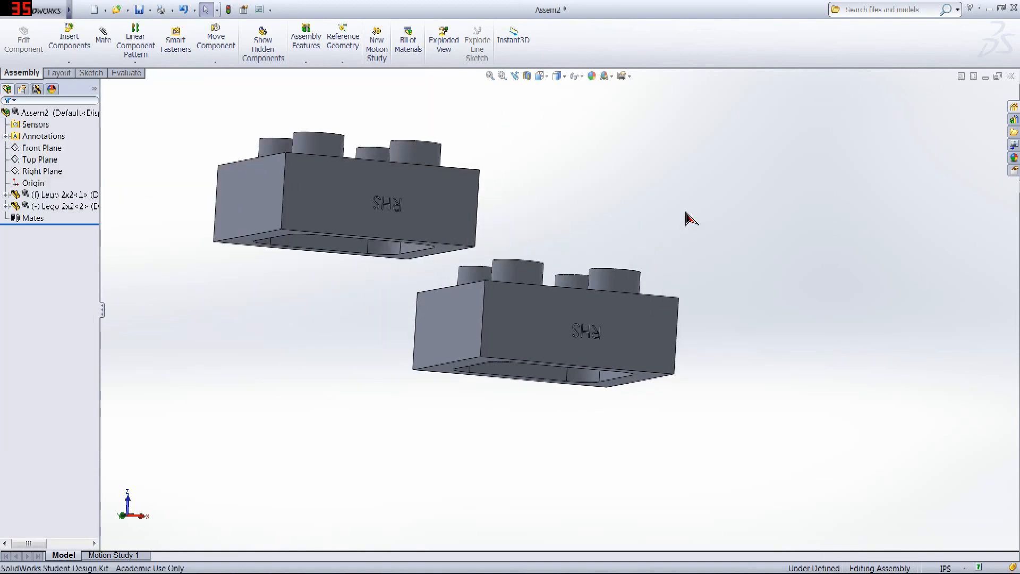
- Move the second 2x2 brick freely around the fixed one and leave it clear above it
{"action": "middle_click_drag", "start_coordinate": [689, 218], "coordinate": [718, 265]}
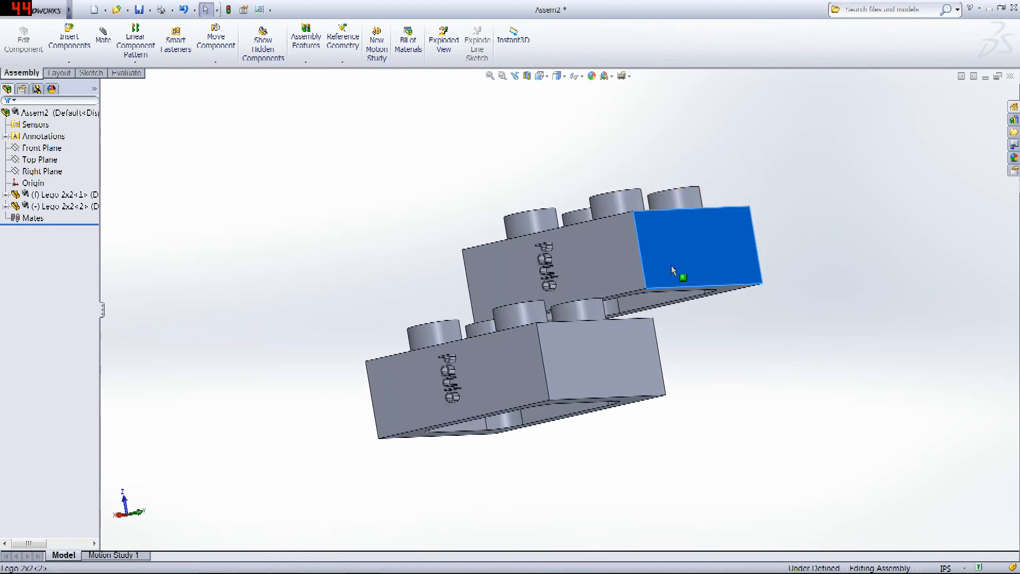
{"action": "left_click_drag", "start_coordinate": [718, 265], "coordinate": [580, 195]}
{"action": "left_click", "coordinate": [761, 333]}
{"action": "middle_click_drag", "start_coordinate": [769, 308], "coordinate": [757, 310]}
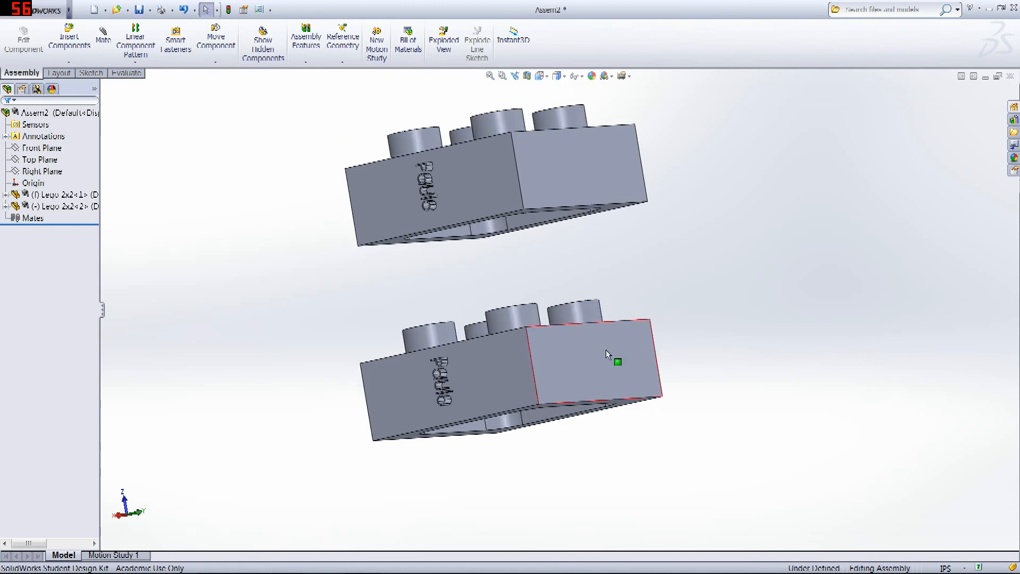
{"action": "left_click_drag", "start_coordinate": [599, 351], "coordinate": [606, 260]}
{"action": "left_click", "coordinate": [669, 233]}
{"action": "left_click_drag", "start_coordinate": [645, 154], "coordinate": [659, 174]}
{"action": "left_click", "coordinate": [809, 237]}
{"action": "middle_click_drag", "start_coordinate": [808, 237], "coordinate": [489, 340]}
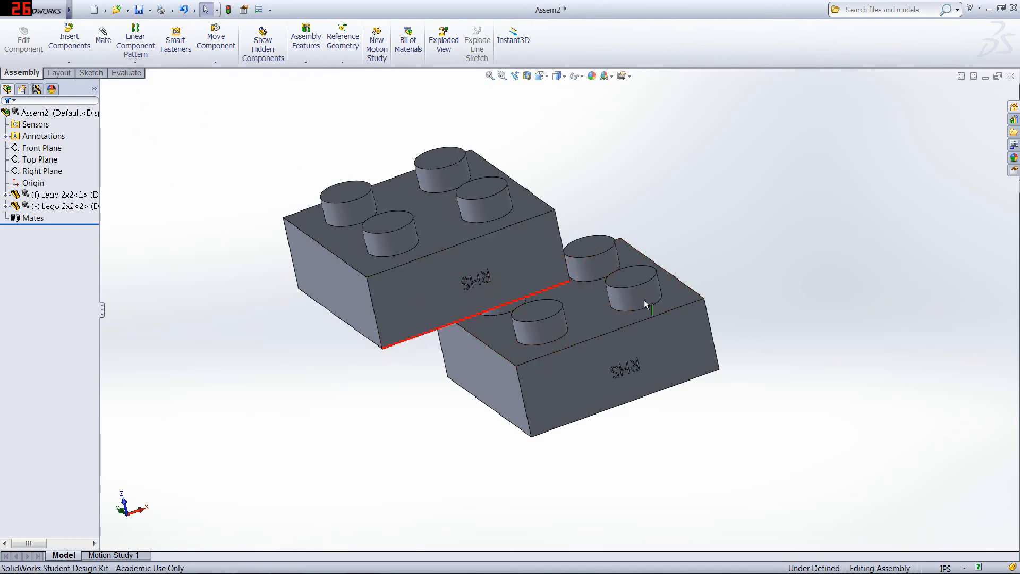
{"action": "middle_click_drag", "start_coordinate": [711, 153], "coordinate": [685, 242]}
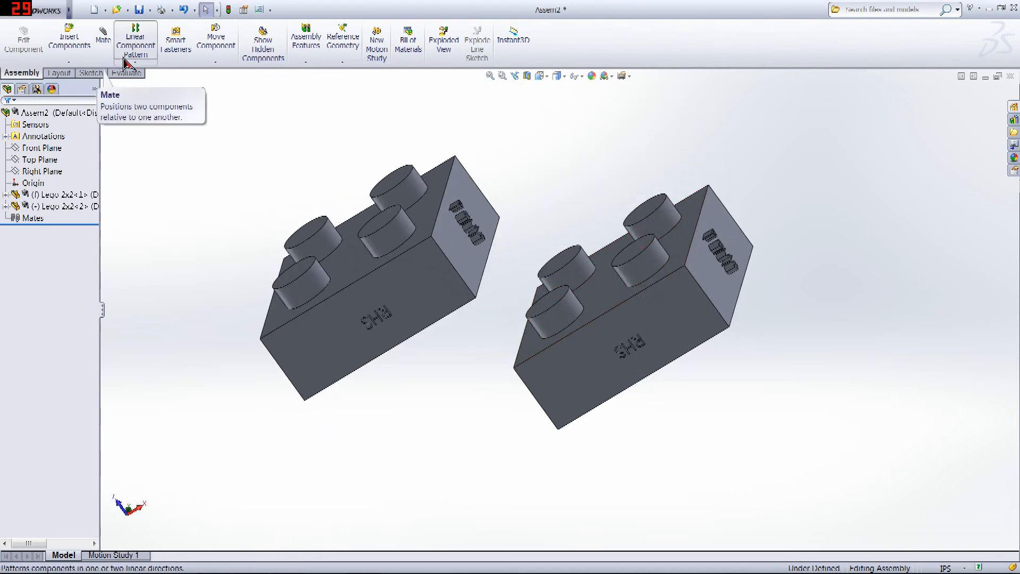
- Add a coincident mate between the matching plain side faces of the two 2x2 bricks
{"action": "left_click", "coordinate": [104, 43]}
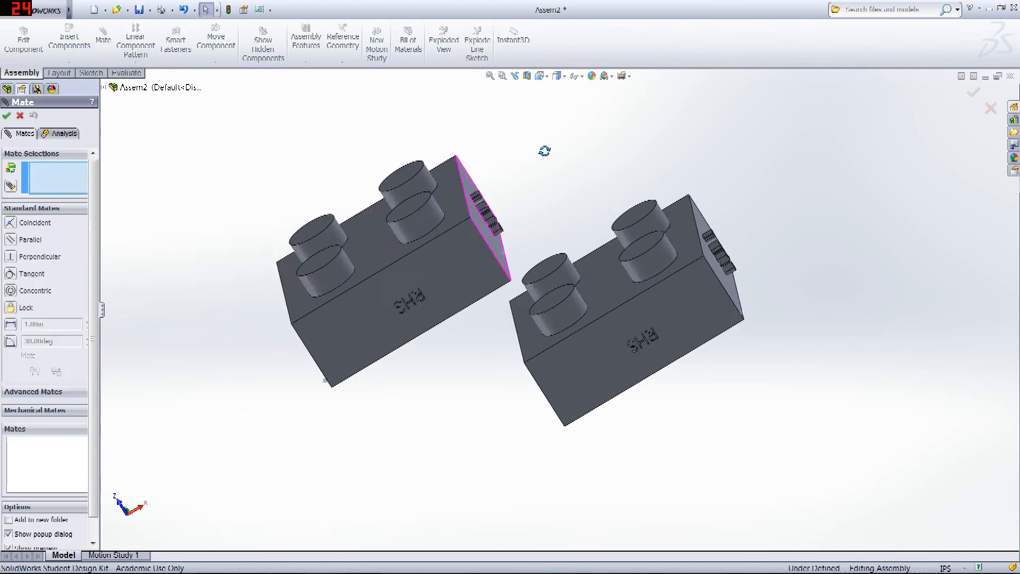
{"action": "middle_click_drag", "start_coordinate": [832, 322], "coordinate": [783, 375]}
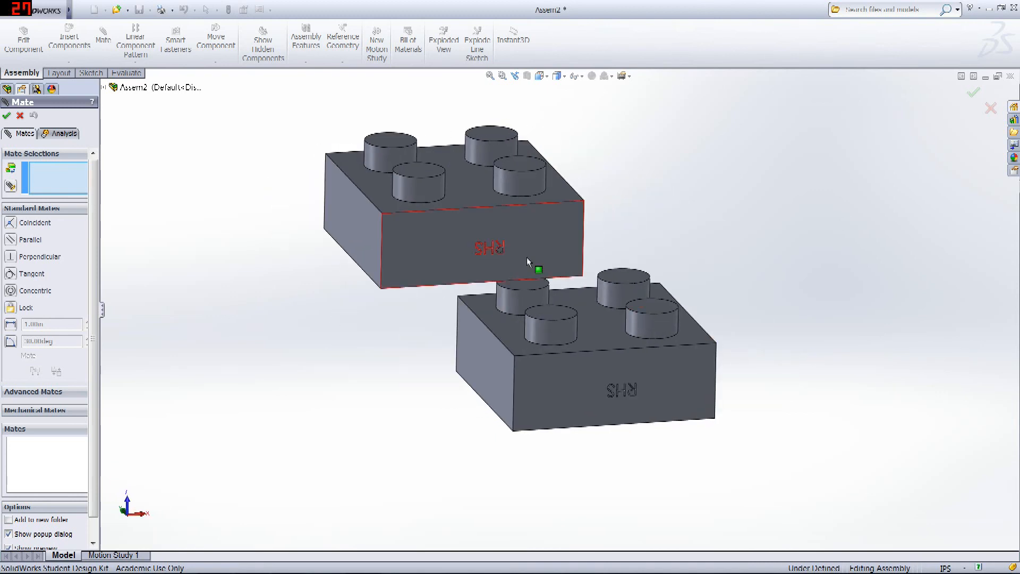
{"action": "mouse_move", "coordinate": [820, 289]}
{"action": "middle_mouse_down"}
{"action": "mouse_move", "coordinate": [946, 226]}
{"action": "mouse_move", "coordinate": [835, 280]}
{"action": "middle_mouse_up"}
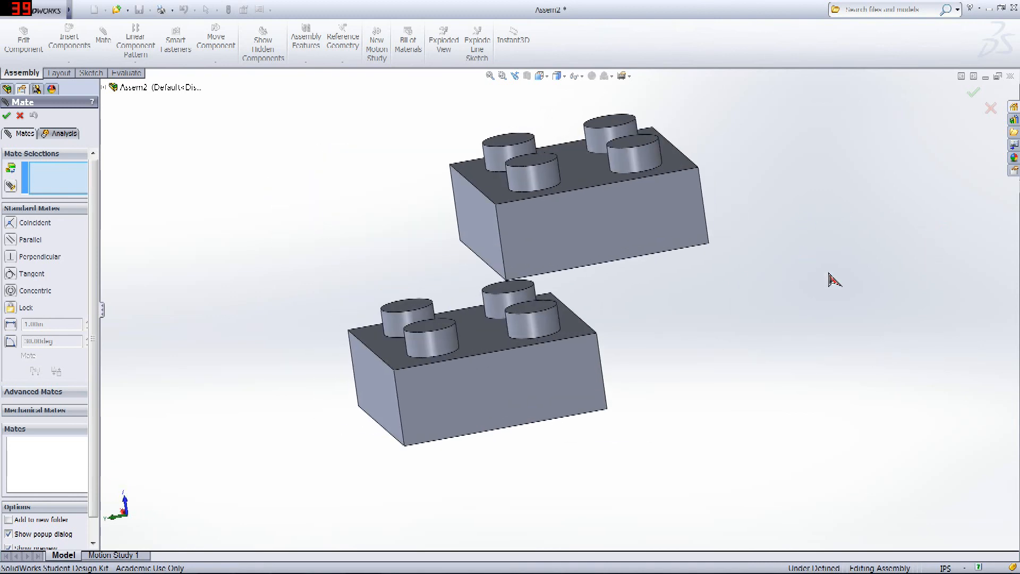
{"action": "left_click", "coordinate": [617, 240]}
{"action": "middle_click_drag", "start_coordinate": [713, 321], "coordinate": [744, 323]}
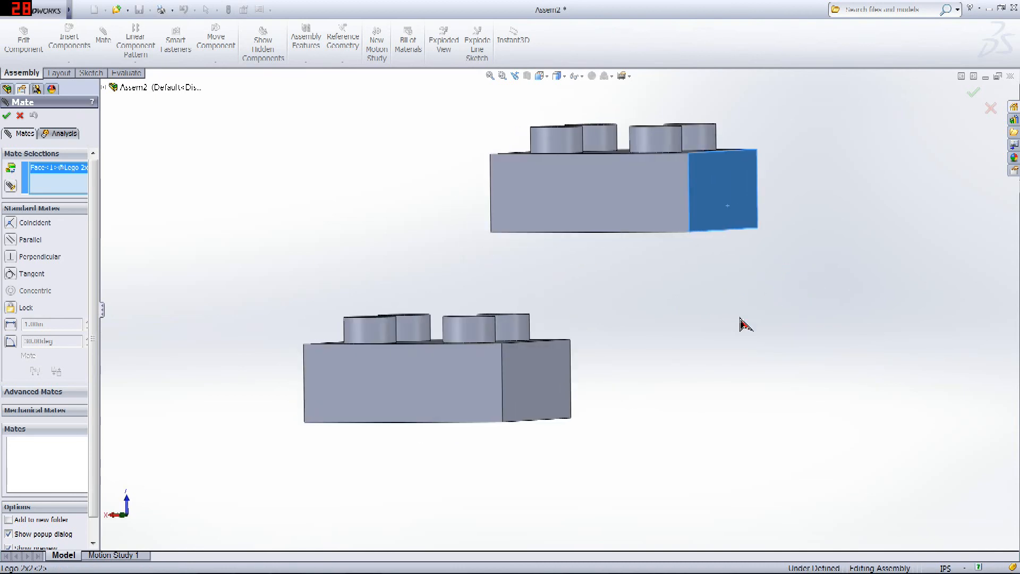
{"action": "left_click", "coordinate": [535, 383]}
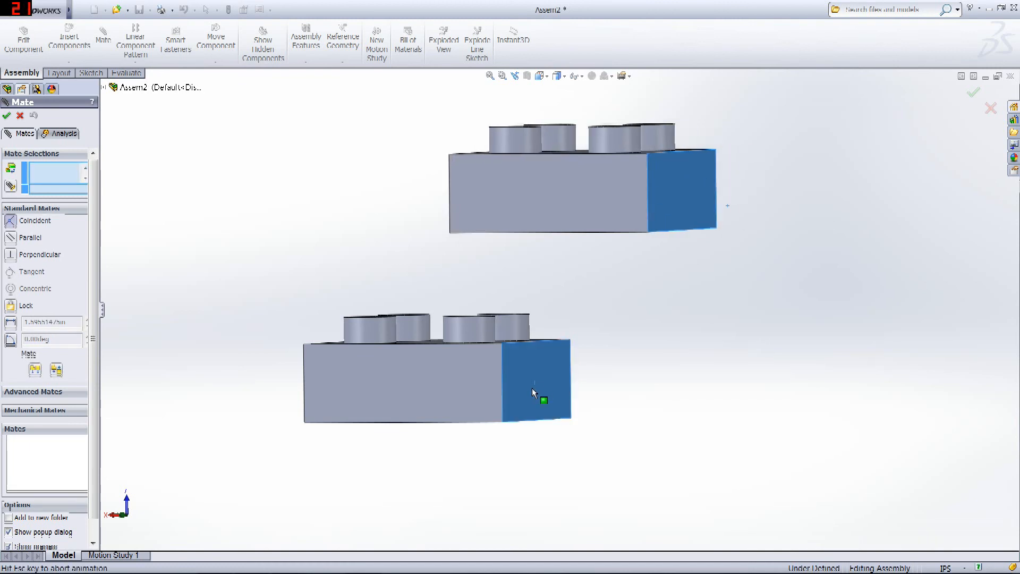
{"action": "middle_click_drag", "start_coordinate": [579, 372], "coordinate": [640, 380]}
{"action": "left_click", "coordinate": [975, 96]}
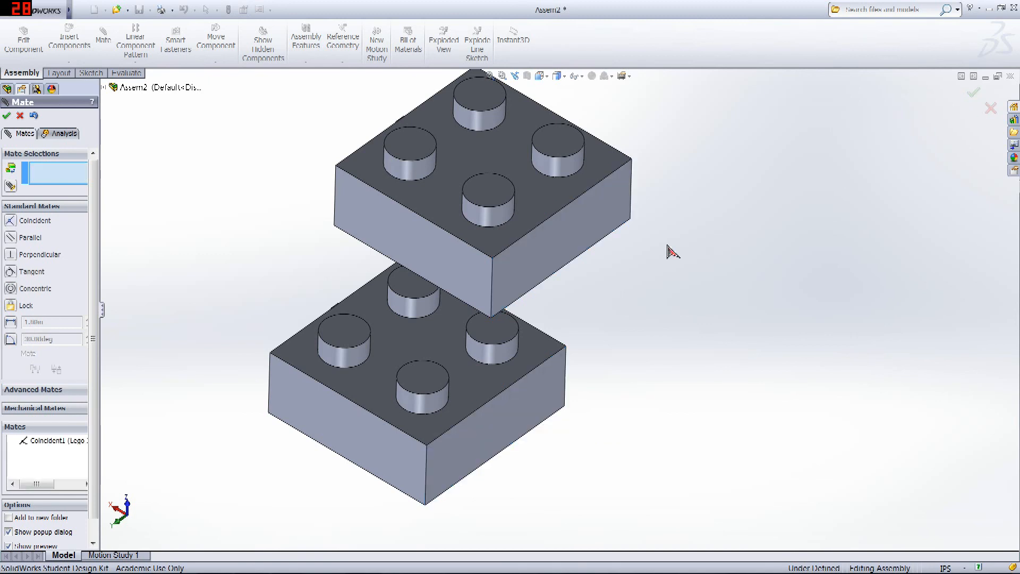
- Add a coincident mate between the upper brick's underside and the fixed brick's top face, and finish mating
{"action": "middle_click_drag", "start_coordinate": [640, 319], "coordinate": [623, 175]}
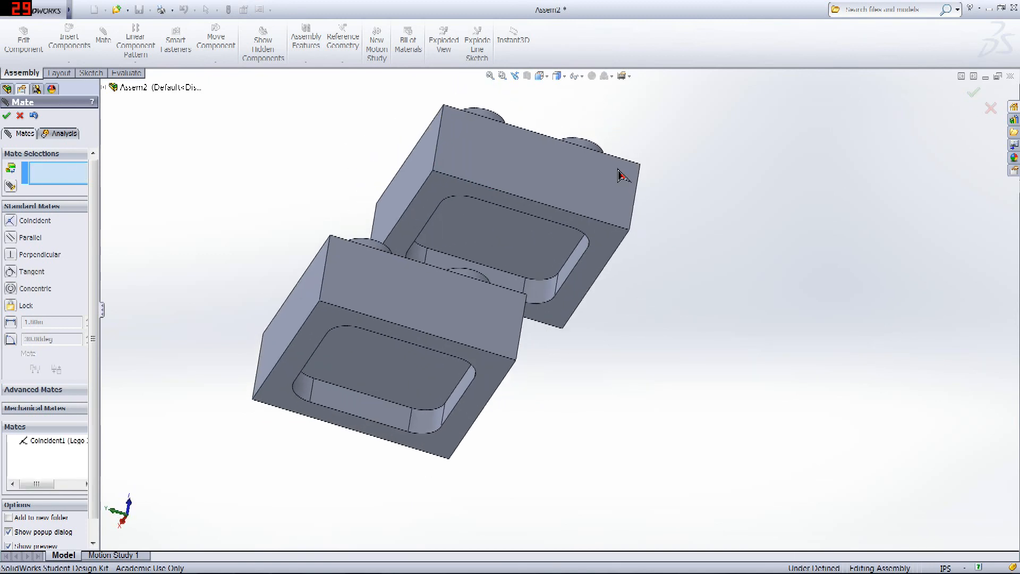
{"action": "left_click", "coordinate": [610, 244]}
{"action": "middle_click_drag", "start_coordinate": [720, 260], "coordinate": [761, 335]}
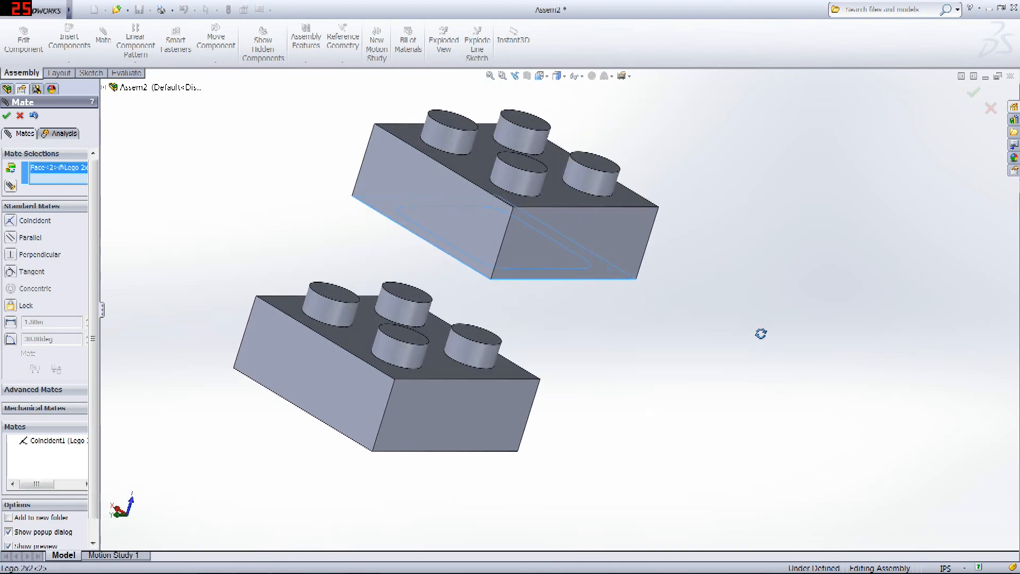
{"action": "left_click", "coordinate": [422, 337]}
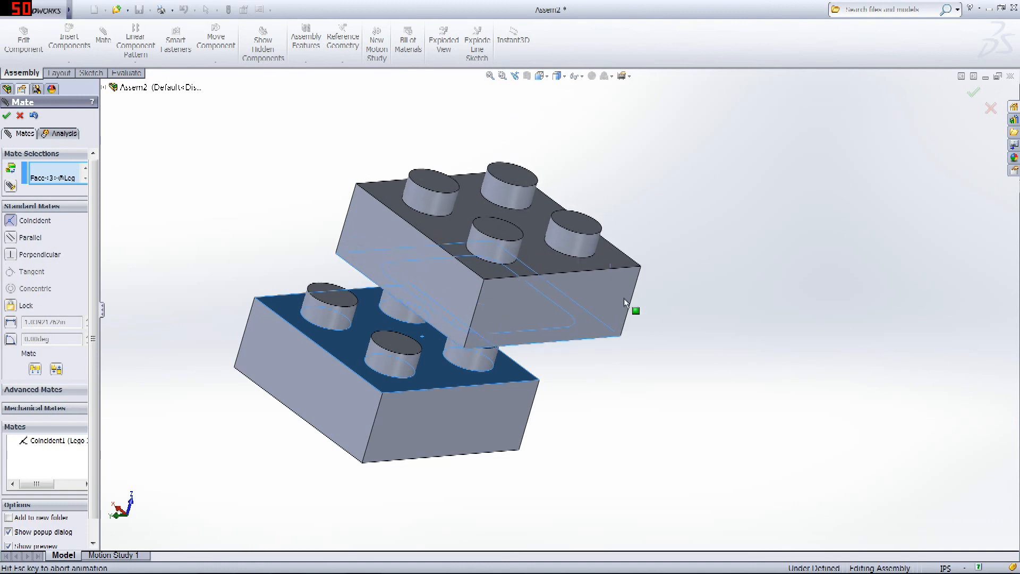
{"action": "left_click", "coordinate": [973, 95]}
{"action": "left_click", "coordinate": [974, 97]}
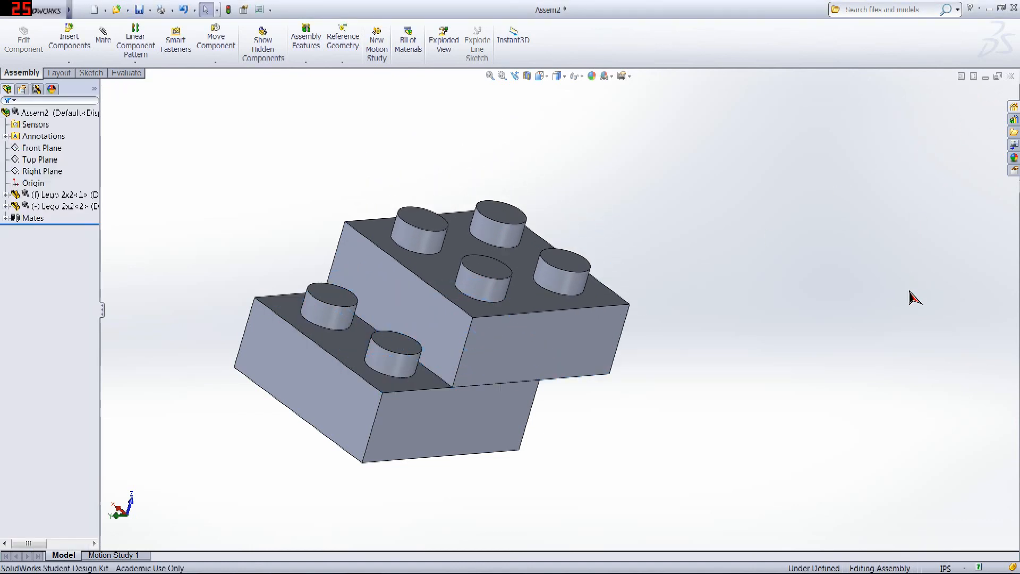
- Slide the upper 2x2 brick back and forth over the fixed brick to test its remaining freedom of movement
{"action": "left_click_drag", "start_coordinate": [531, 327], "coordinate": [387, 337]}
{"action": "left_click_drag", "start_coordinate": [441, 317], "coordinate": [480, 300]}
{"action": "middle_click_drag", "start_coordinate": [665, 297], "coordinate": [598, 250]}
{"action": "left_click", "coordinate": [599, 250]}
{"action": "left_click_drag", "start_coordinate": [474, 300], "coordinate": [677, 290]}
{"action": "left_click", "coordinate": [840, 265]}
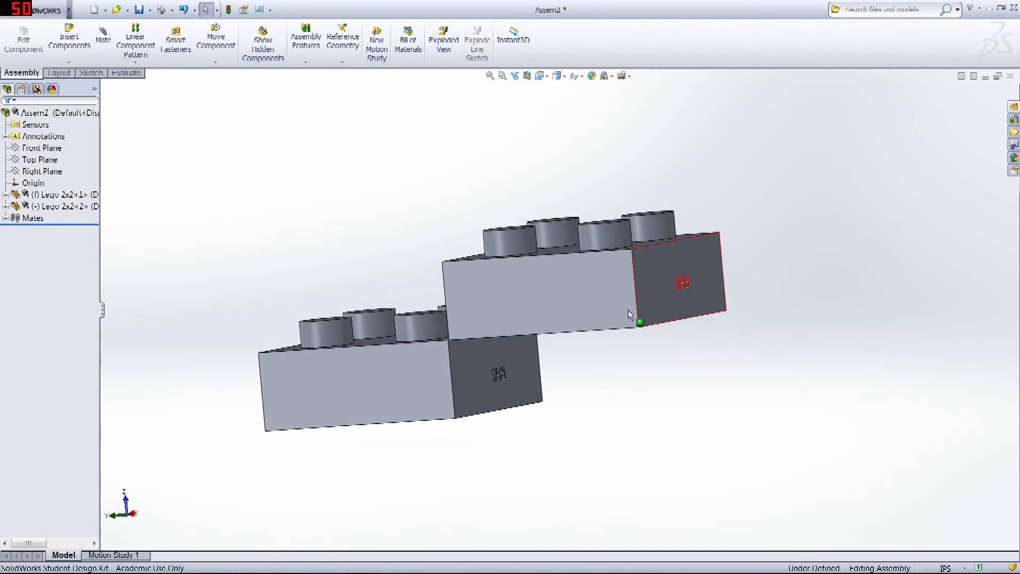
{"action": "left_click_drag", "start_coordinate": [596, 306], "coordinate": [637, 281]}
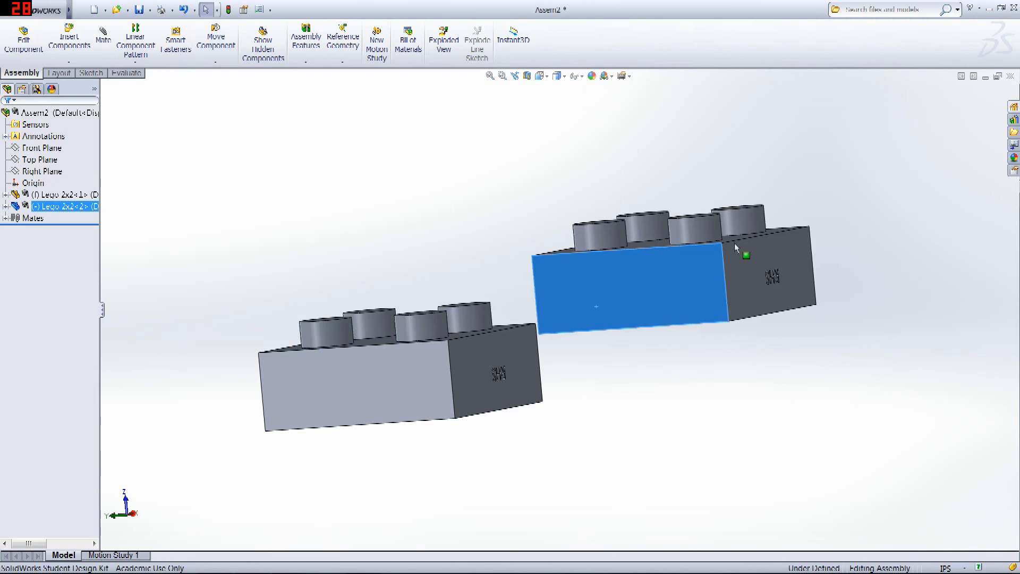
{"action": "left_click", "coordinate": [231, 113]}
- Add a coincident mate between the two 2x2 bricks' side faces engraved RHS, and finish mating
{"action": "left_click", "coordinate": [105, 38]}
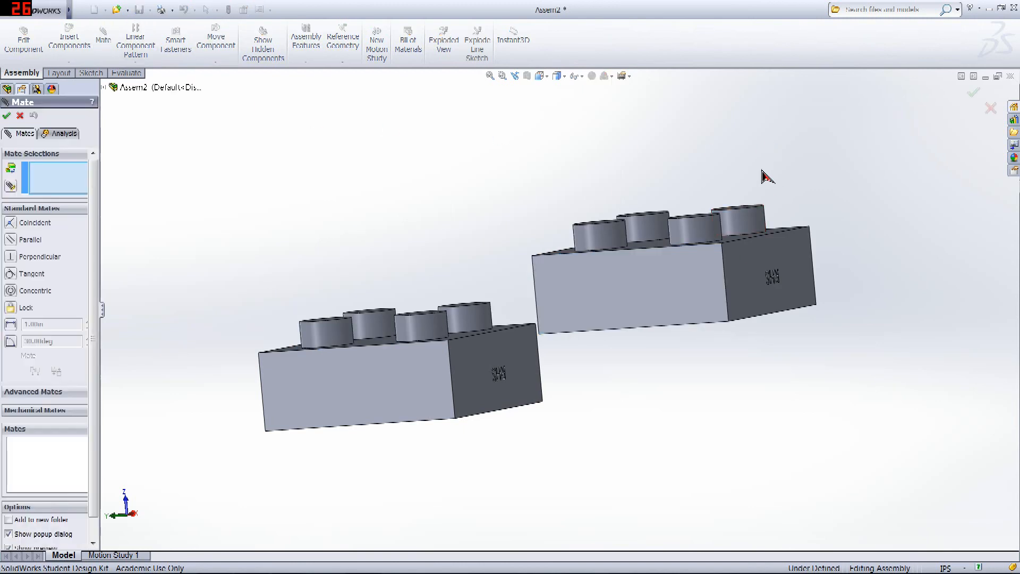
{"action": "middle_click_drag", "start_coordinate": [765, 173], "coordinate": [629, 287]}
{"action": "left_click", "coordinate": [628, 287]}
{"action": "middle_click_drag", "start_coordinate": [433, 250], "coordinate": [489, 263]}
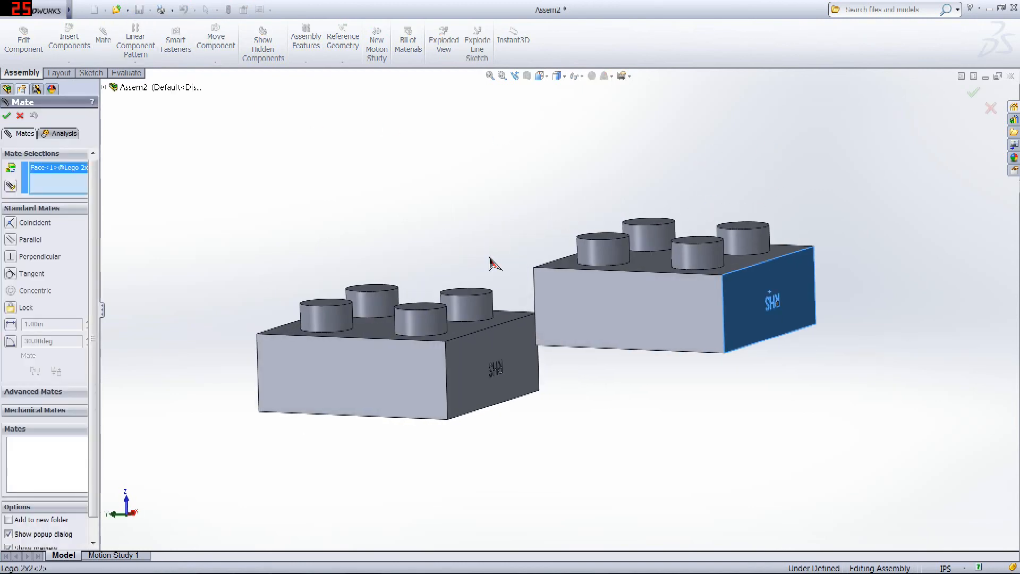
{"action": "left_click", "coordinate": [474, 357]}
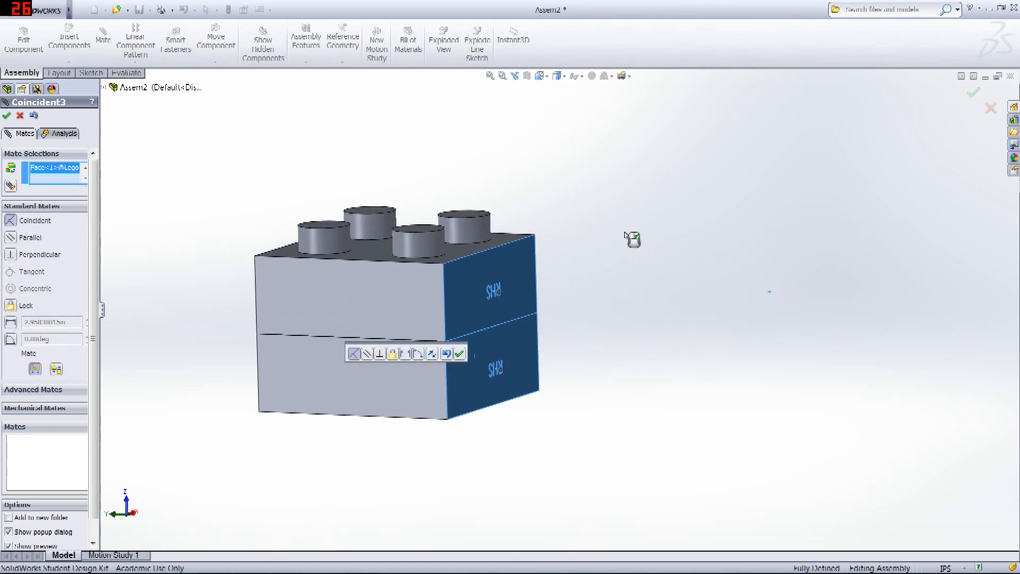
{"action": "left_click", "coordinate": [974, 96]}
{"action": "mouse_move", "coordinate": [687, 261]}
{"action": "middle_mouse_down"}
{"action": "mouse_move", "coordinate": [742, 208]}
{"action": "mouse_move", "coordinate": [684, 268]}
{"action": "middle_mouse_up"}
{"action": "left_click", "coordinate": [972, 97]}
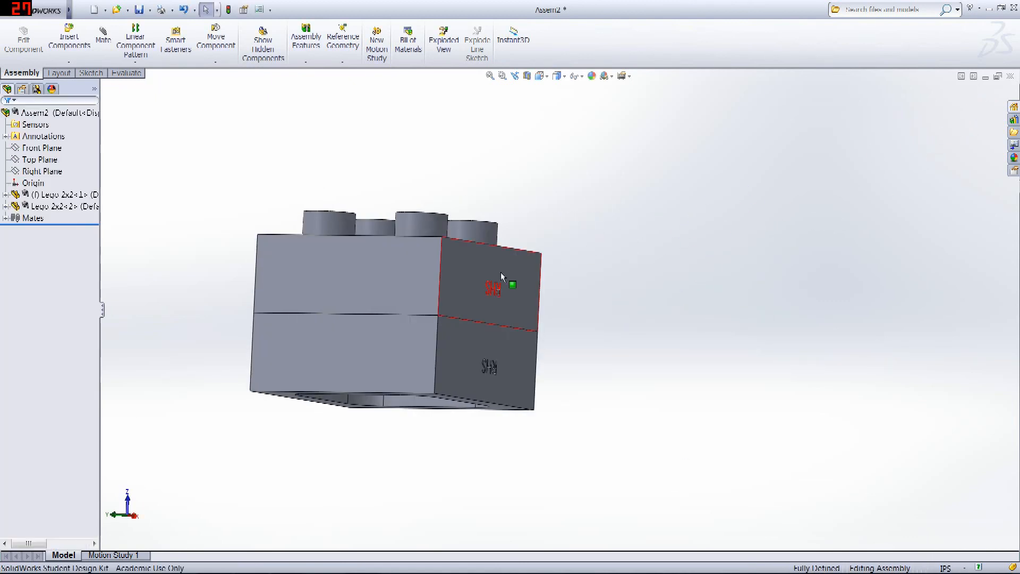
- Inspect the stacked 2x2 bricks from several sides to check how their faces and studs align
{"action": "left_click", "coordinate": [380, 292]}
{"action": "left_click", "coordinate": [574, 186]}
{"action": "middle_click_drag", "start_coordinate": [573, 186], "coordinate": [508, 354]}
{"action": "middle_click_drag", "start_coordinate": [315, 264], "coordinate": [478, 278]}
{"action": "scroll", "coordinate": [337, 254], "scroll_direction": "down", "scroll_amount": 5}
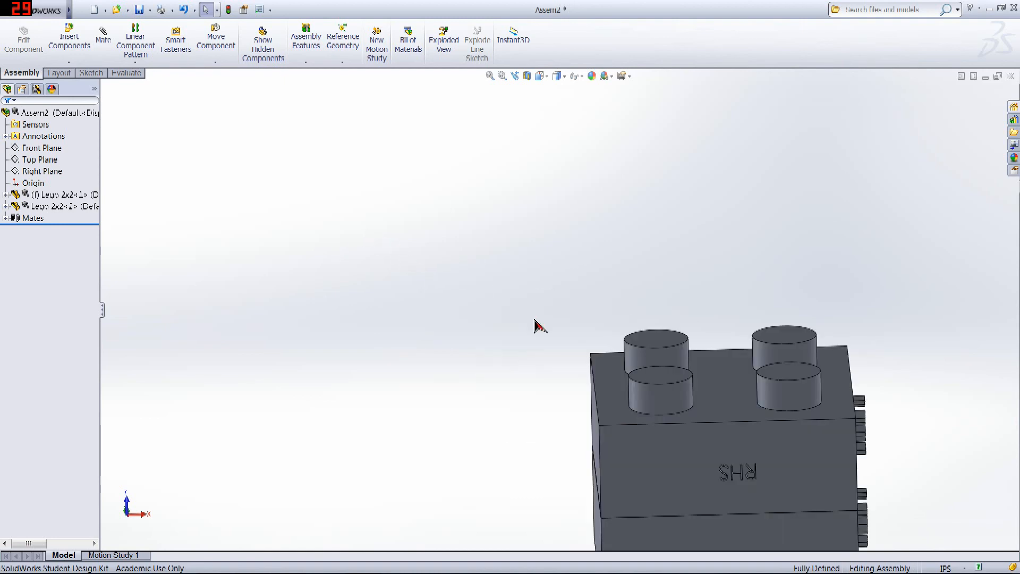
{"action": "scroll", "coordinate": [708, 441], "scroll_direction": "up", "scroll_amount": 7}
{"action": "middle_click_drag", "start_coordinate": [714, 445], "coordinate": [585, 343]}
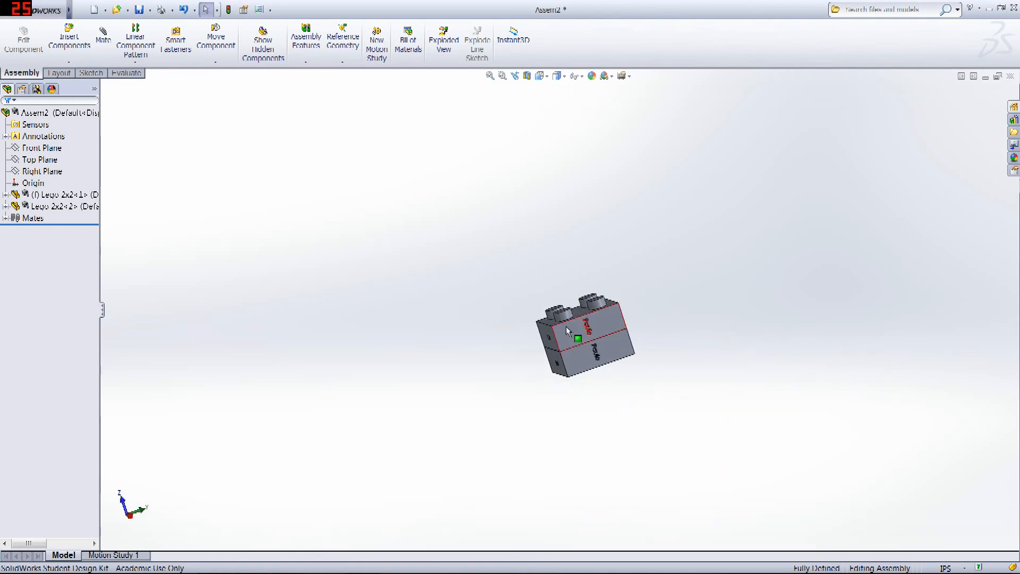
{"action": "scroll", "coordinate": [627, 362], "scroll_direction": "down", "scroll_amount": 5}
{"action": "middle_click_drag", "start_coordinate": [678, 381], "coordinate": [696, 255]}
{"action": "scroll", "coordinate": [781, 425], "scroll_direction": "down", "scroll_amount": 5}
{"action": "scroll", "coordinate": [907, 392], "scroll_direction": "up", "scroll_amount": 5}
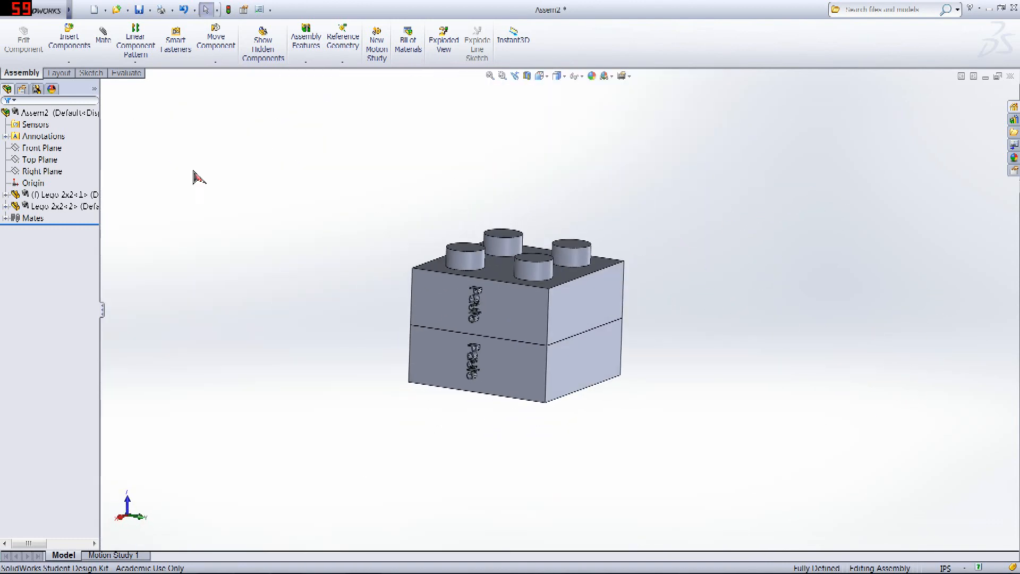
- Insert the Lego 2x4 brick into the assembly and move it above the 2x2 stack
{"action": "left_click", "coordinate": [62, 33]}
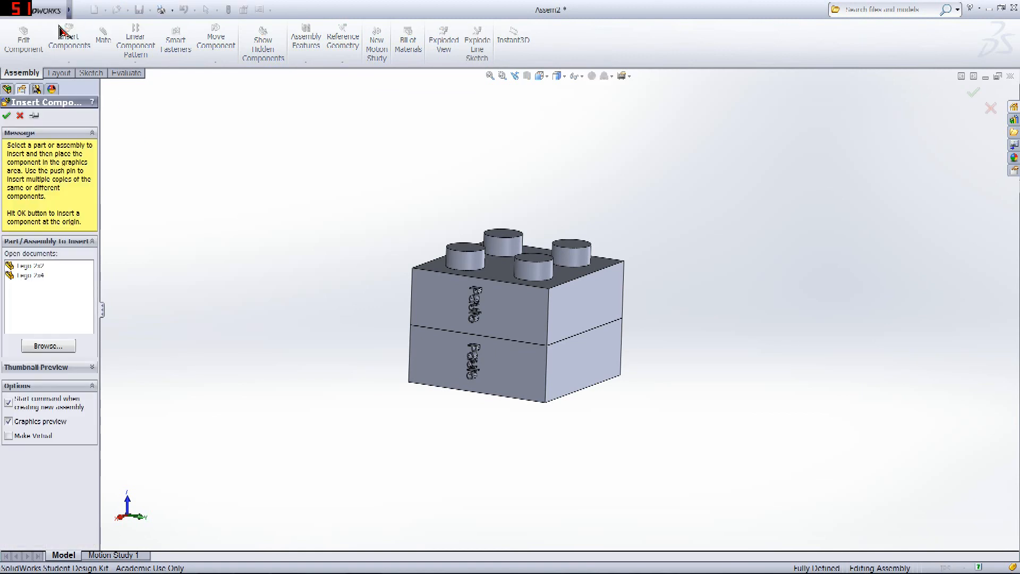
{"action": "left_click", "coordinate": [38, 276]}
{"action": "left_click", "coordinate": [860, 329]}
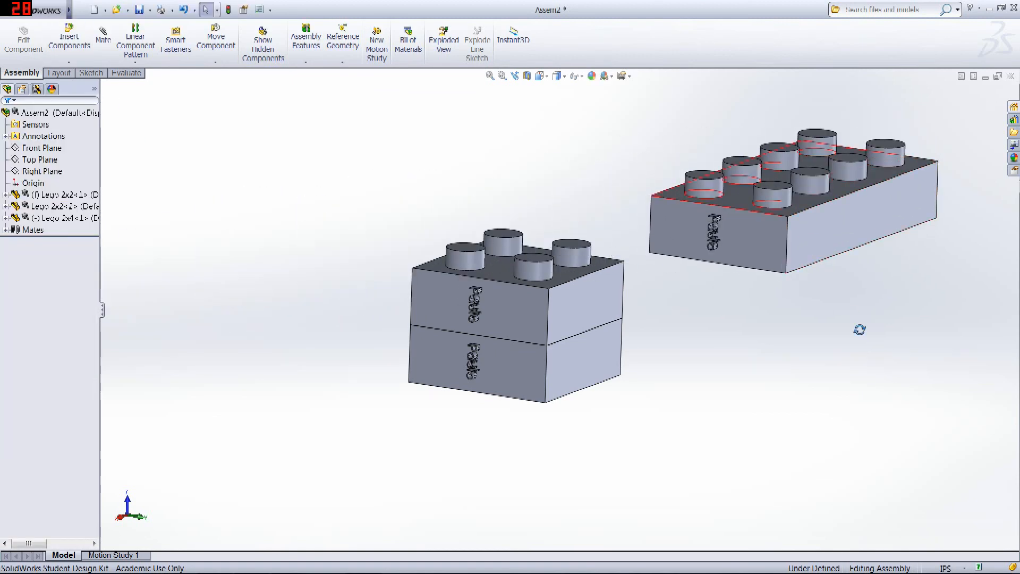
{"action": "middle_click_drag", "start_coordinate": [860, 330], "coordinate": [788, 177]}
{"action": "left_click_drag", "start_coordinate": [788, 176], "coordinate": [533, 179]}
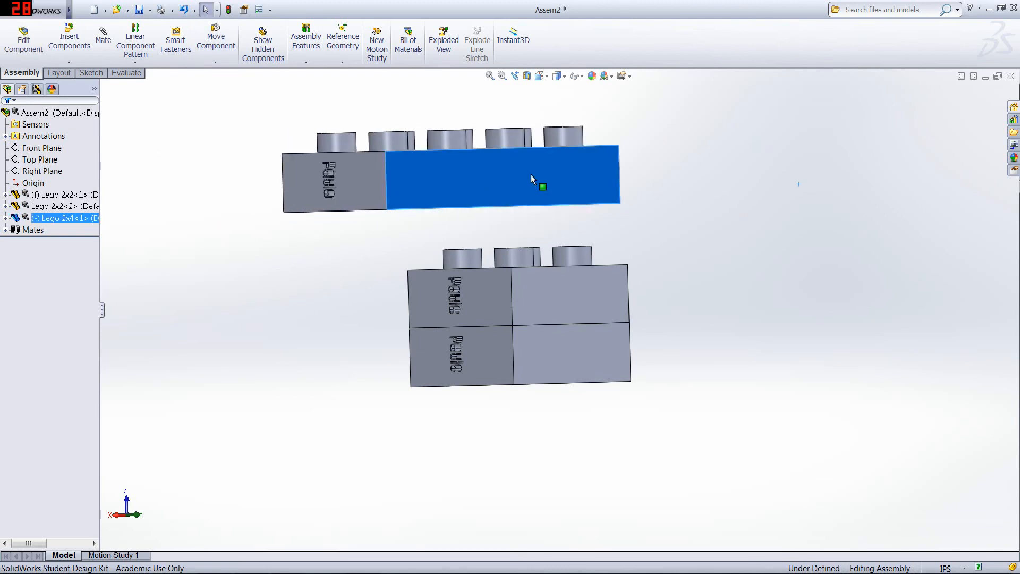
{"action": "left_click", "coordinate": [763, 209]}
{"action": "middle_click_drag", "start_coordinate": [763, 209], "coordinate": [772, 254]}
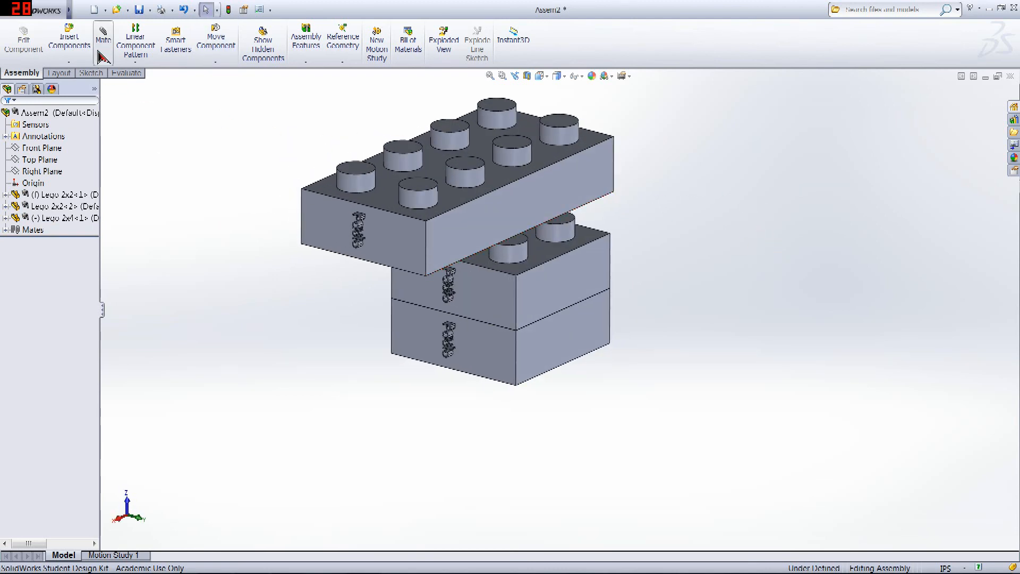
- Add a coincident mate between the 2x4 brick's underside rim face and the upper 2x2 brick's top face
{"action": "middle_click_drag", "start_coordinate": [560, 224], "coordinate": [574, 164]}
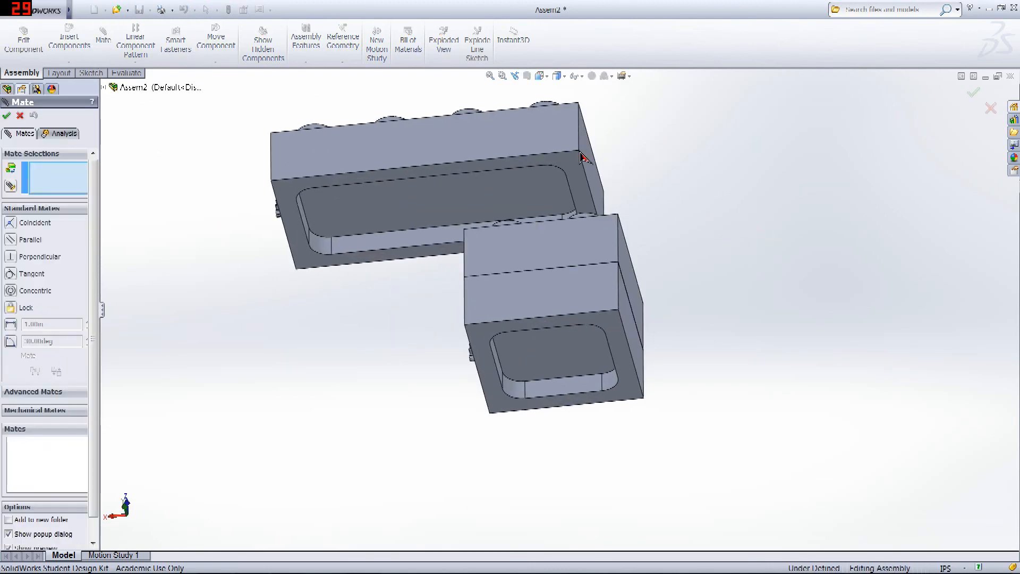
{"action": "left_click", "coordinate": [563, 160]}
{"action": "middle_click_drag", "start_coordinate": [713, 145], "coordinate": [785, 193]}
{"action": "left_click", "coordinate": [559, 301]}
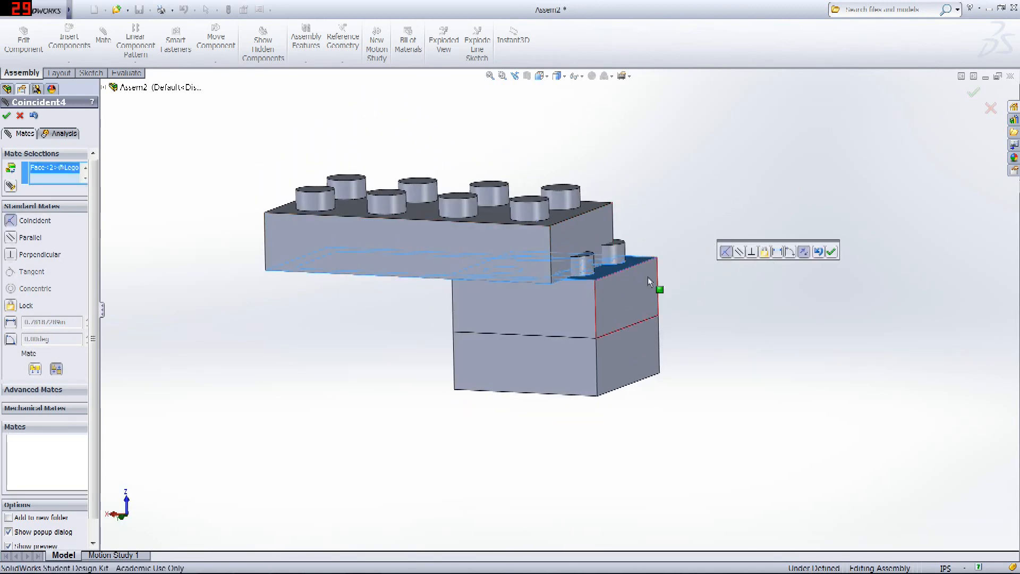
{"action": "left_click", "coordinate": [972, 95]}
- Add a coincident mate between the 2x4 brick's plain long side face and the upper 2x2 brick's matching side face, and finish mating
{"action": "left_click", "coordinate": [499, 273]}
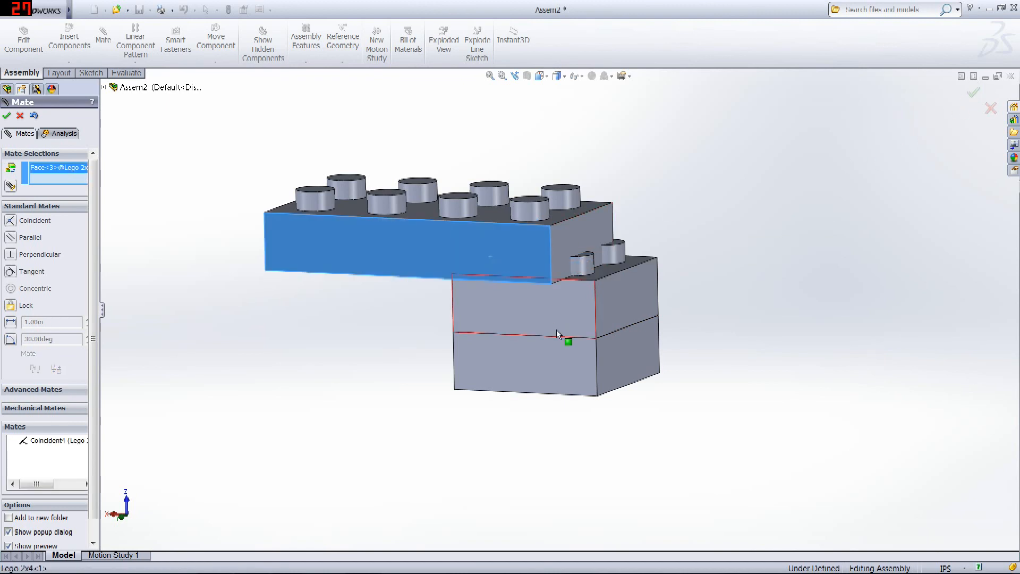
{"action": "left_click", "coordinate": [557, 327]}
{"action": "left_click", "coordinate": [973, 95]}
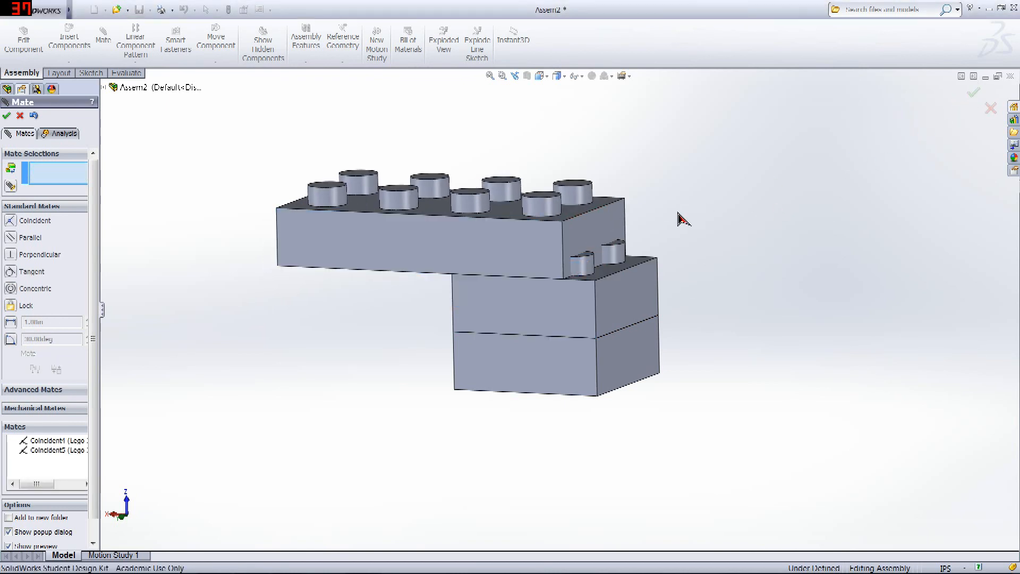
{"action": "middle_click_drag", "start_coordinate": [679, 216], "coordinate": [609, 309]}
{"action": "middle_click_drag", "start_coordinate": [785, 254], "coordinate": [800, 224]}
{"action": "left_click", "coordinate": [973, 95]}
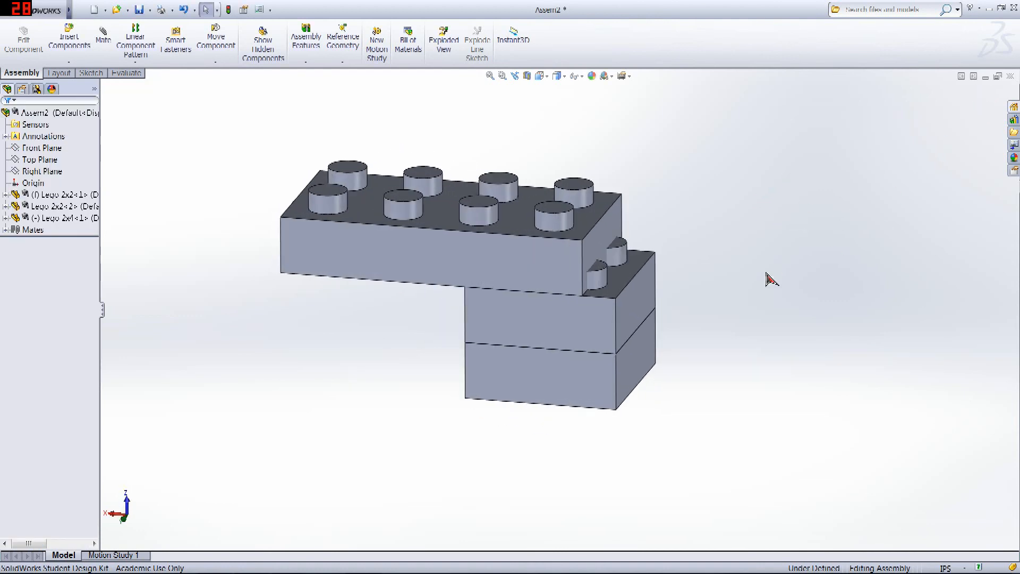
- Slide the 2x4 brick along the 2x2 stack to test its remaining freedom of movement, and check the alignment from several sides
{"action": "left_click_drag", "start_coordinate": [521, 259], "coordinate": [486, 248]}
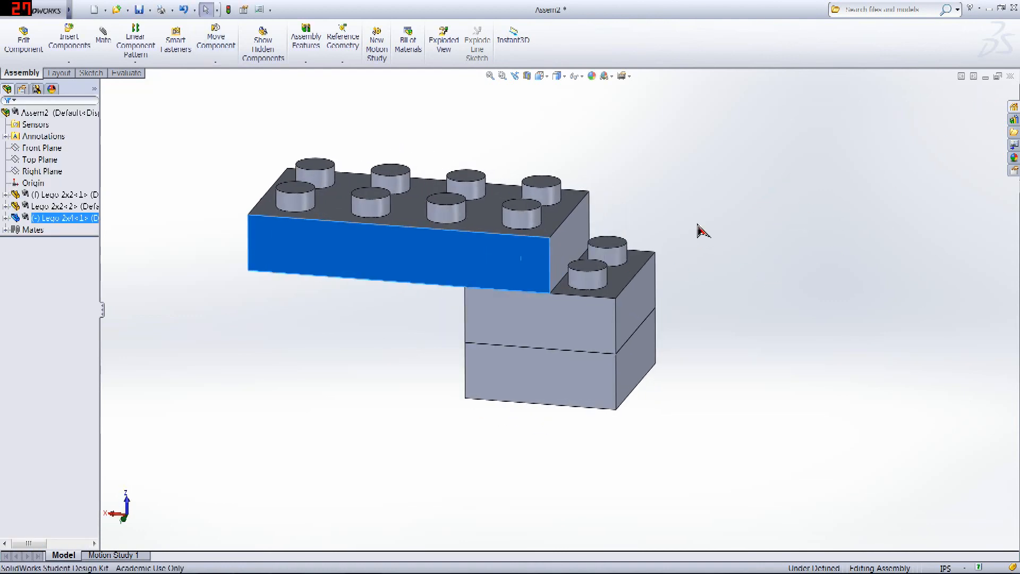
{"action": "left_click", "coordinate": [742, 171]}
{"action": "middle_click_drag", "start_coordinate": [698, 228], "coordinate": [588, 233]}
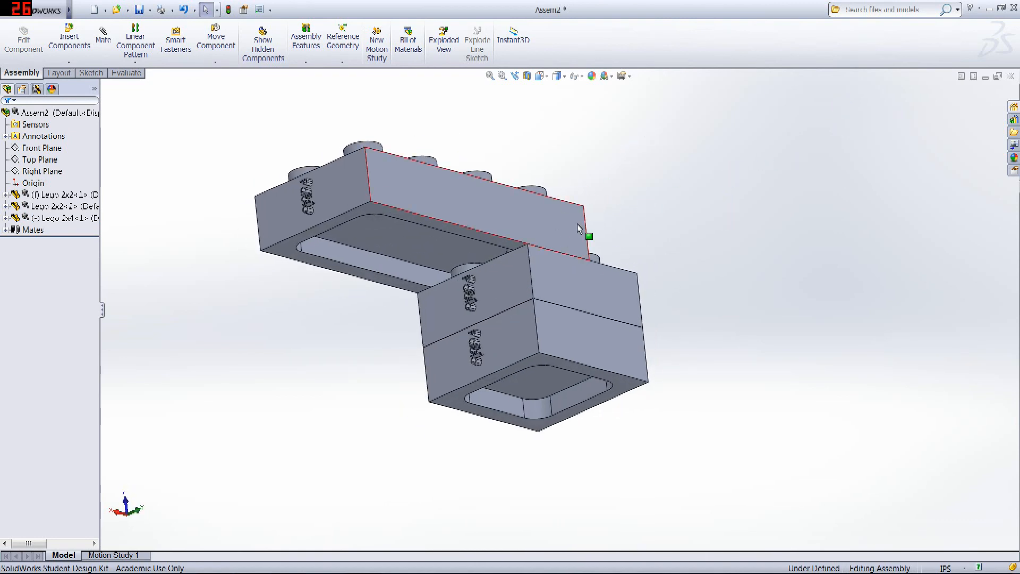
{"action": "left_click", "coordinate": [564, 228]}
{"action": "left_click_drag", "start_coordinate": [563, 226], "coordinate": [576, 230]}
{"action": "middle_click_drag", "start_coordinate": [678, 210], "coordinate": [769, 246]}
{"action": "left_click", "coordinate": [727, 257]}
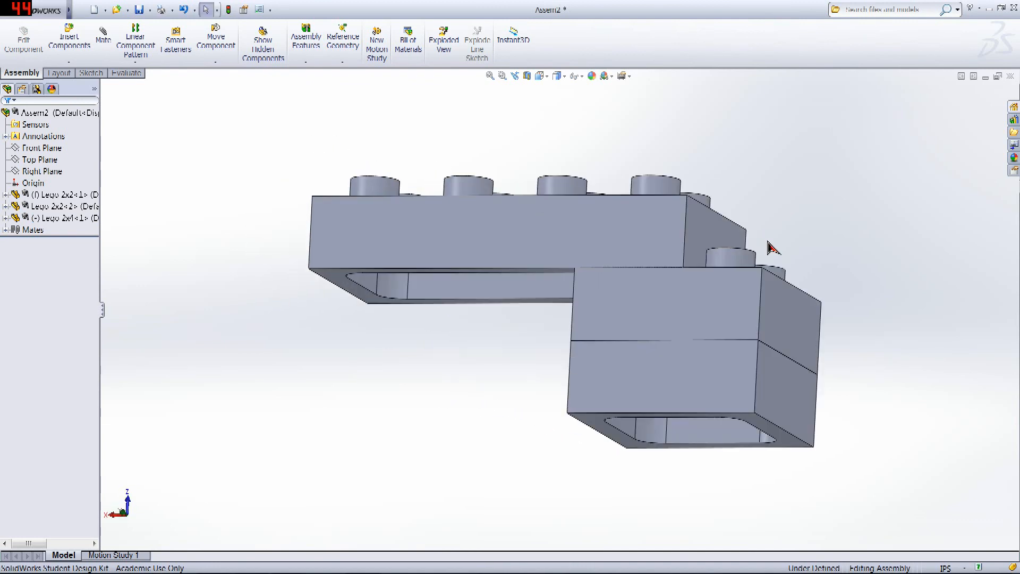
{"action": "scroll", "coordinate": [533, 332], "scroll_direction": "down", "scroll_amount": 5}
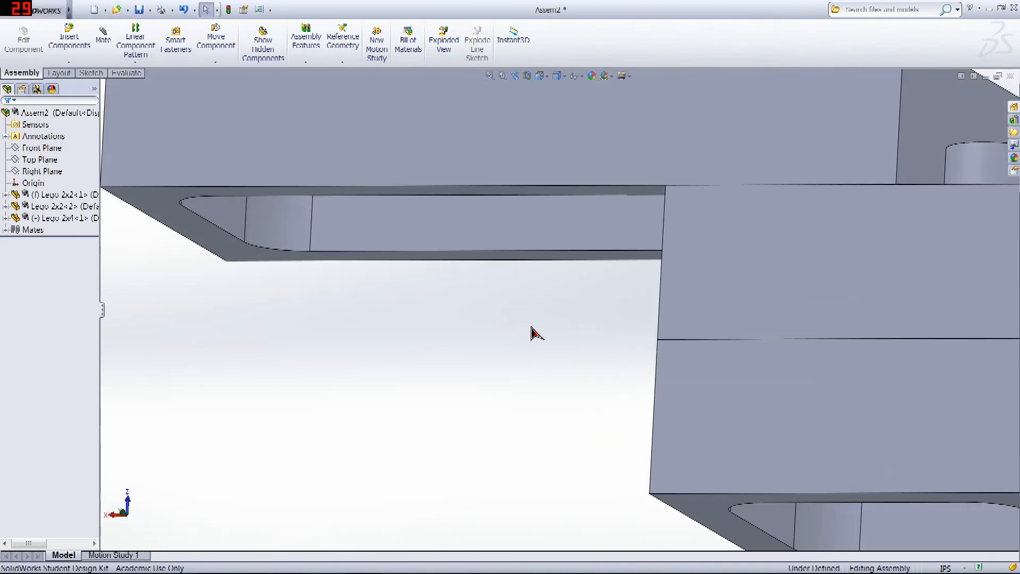
{"action": "scroll", "coordinate": [542, 344], "scroll_direction": "up", "scroll_amount": 8}
{"action": "middle_click_drag", "start_coordinate": [560, 346], "coordinate": [460, 279]}
{"action": "scroll", "coordinate": [461, 278], "scroll_direction": "down", "scroll_amount": 3}
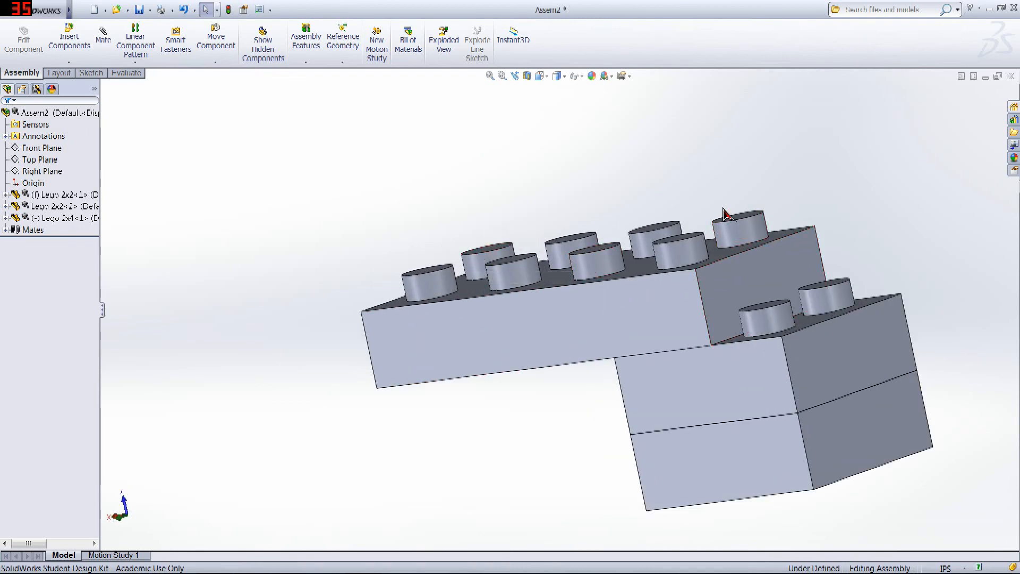
{"action": "scroll", "coordinate": [731, 219], "scroll_direction": "up", "scroll_amount": 3}
{"action": "middle_click_drag", "start_coordinate": [695, 443], "coordinate": [841, 423]}
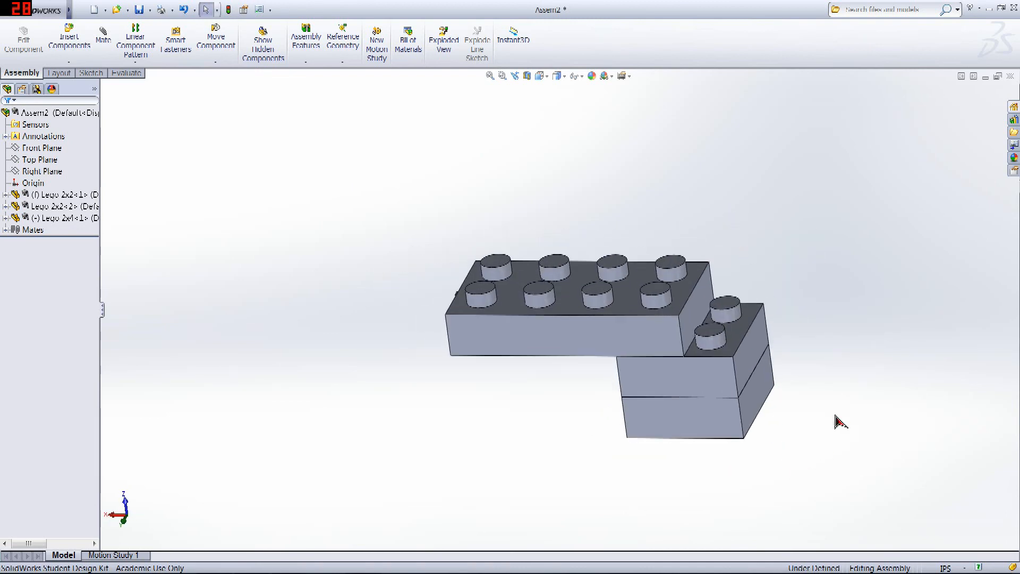
{"action": "left_click", "coordinate": [103, 35]}
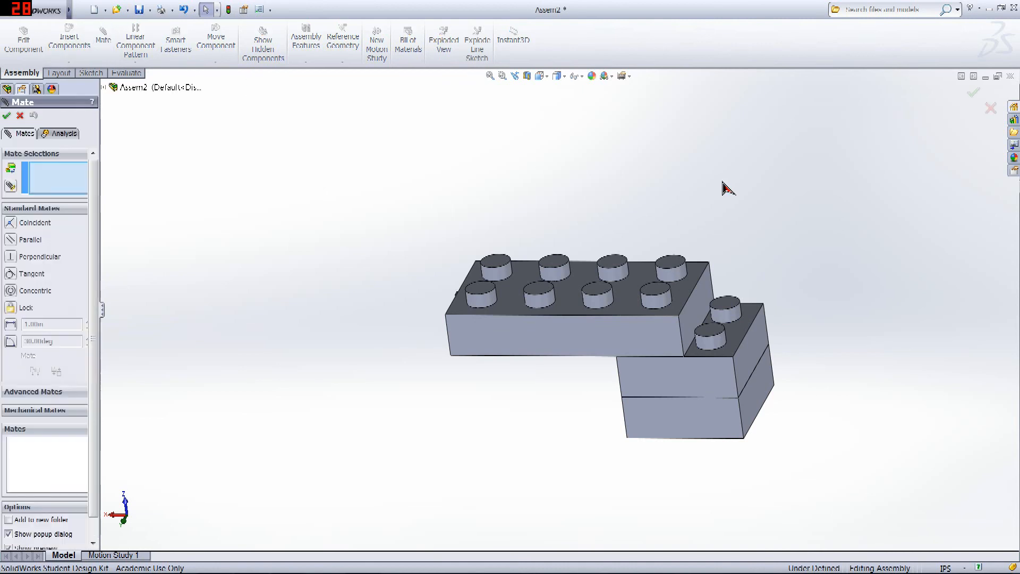
{"action": "middle_click_drag", "start_coordinate": [724, 186], "coordinate": [574, 330]}
{"action": "scroll", "coordinate": [613, 347], "scroll_direction": "down", "scroll_amount": 5}
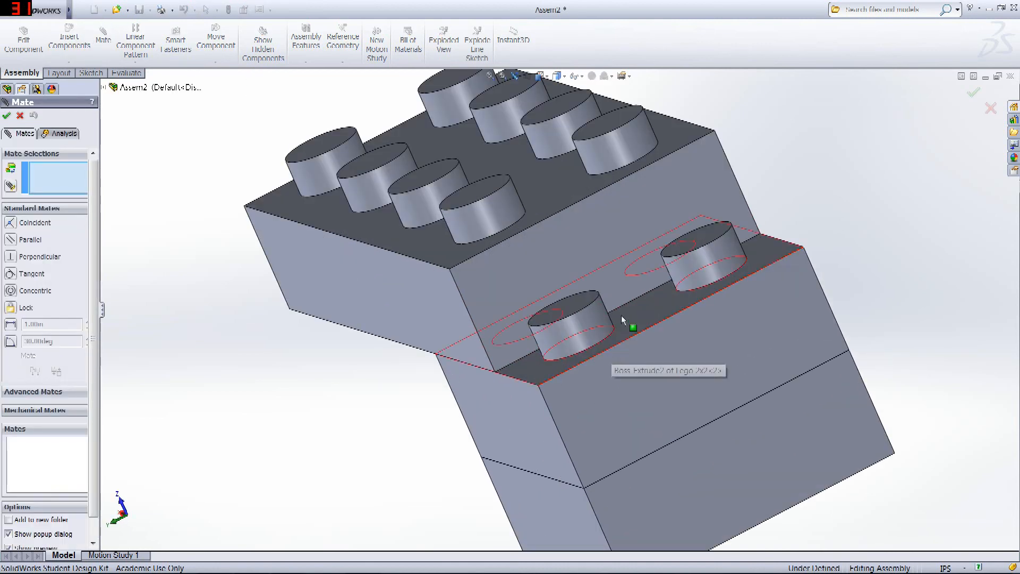
{"action": "key", "text": "Escape"}
- Slide the 2x4 brick off the upper 2x2 brick so that their end faces are clearly separated
{"action": "left_click", "coordinate": [390, 285]}
{"action": "left_click_drag", "start_coordinate": [390, 285], "coordinate": [307, 287]}
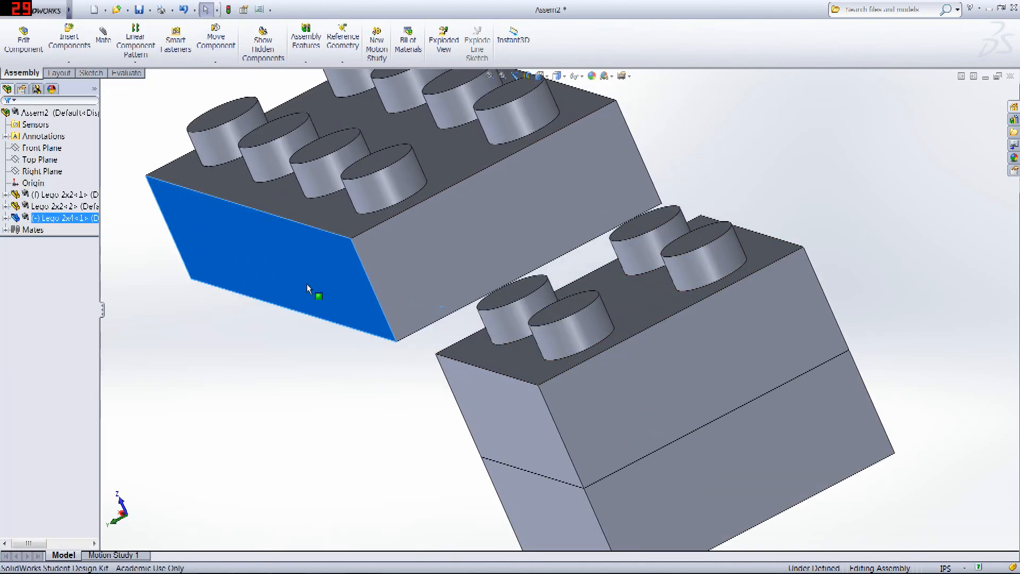
{"action": "left_click", "coordinate": [272, 378]}
{"action": "middle_click_drag", "start_coordinate": [272, 379], "coordinate": [335, 324]}
- Start a mate between the plain end faces of the 2x4 brick and the upper 2x2 brick, and inspect its coincident preview
{"action": "left_click", "coordinate": [110, 46]}
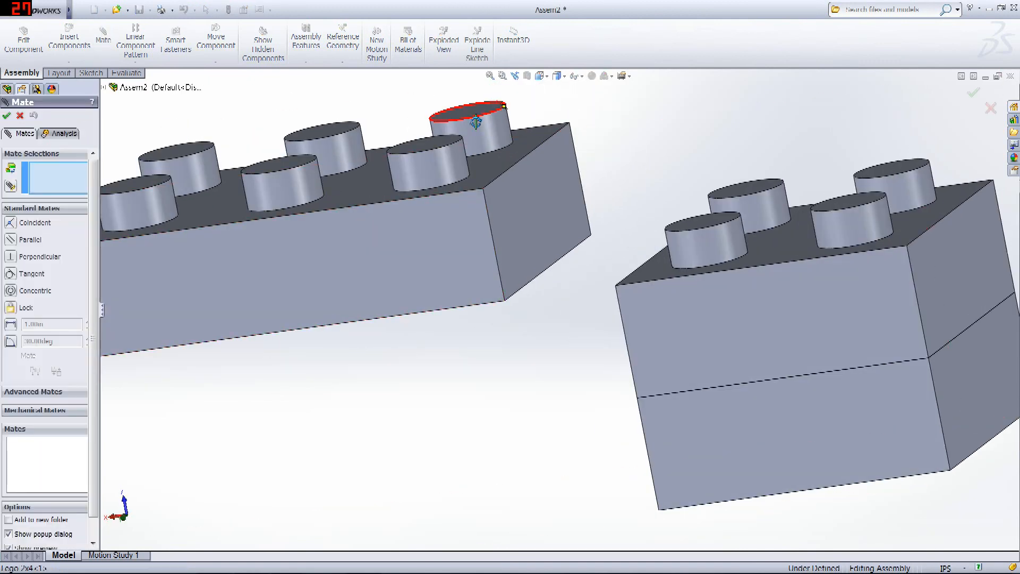
{"action": "middle_click_drag", "start_coordinate": [468, 120], "coordinate": [562, 232]}
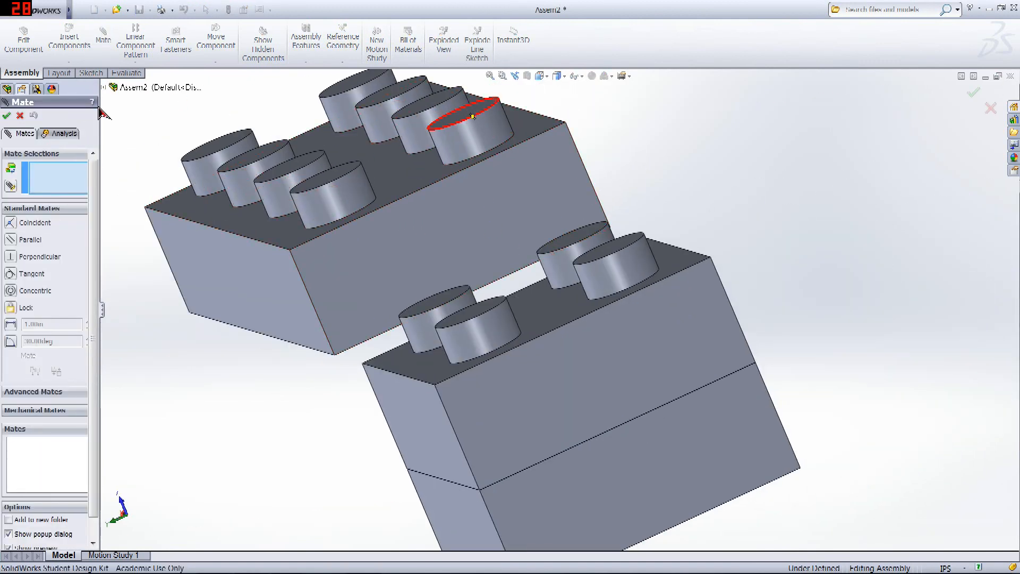
{"action": "left_click", "coordinate": [497, 218]}
{"action": "left_click", "coordinate": [685, 333]}
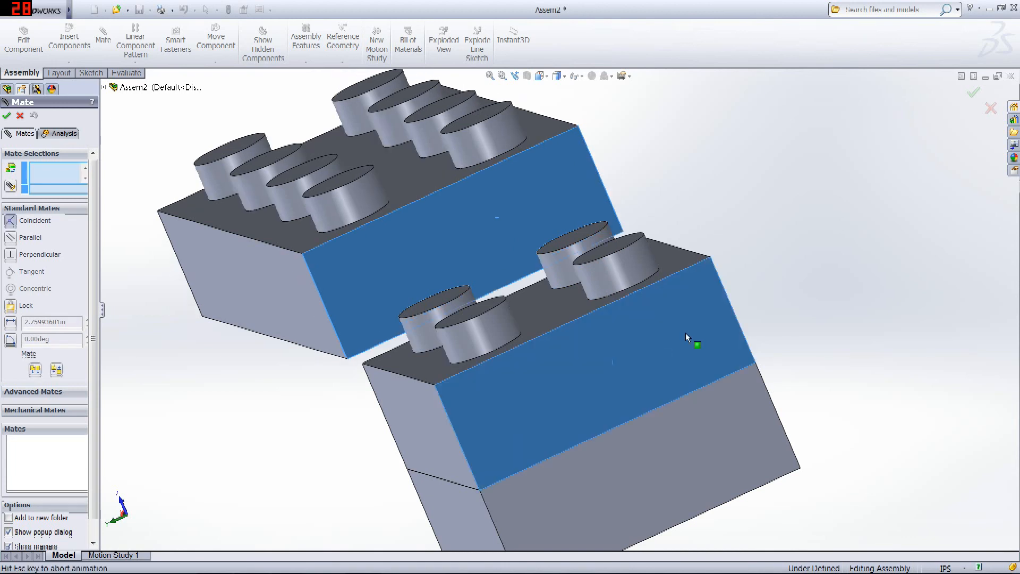
{"action": "middle_click_drag", "start_coordinate": [824, 282], "coordinate": [848, 273]}
{"action": "scroll", "coordinate": [811, 321], "scroll_direction": "up", "scroll_amount": 5}
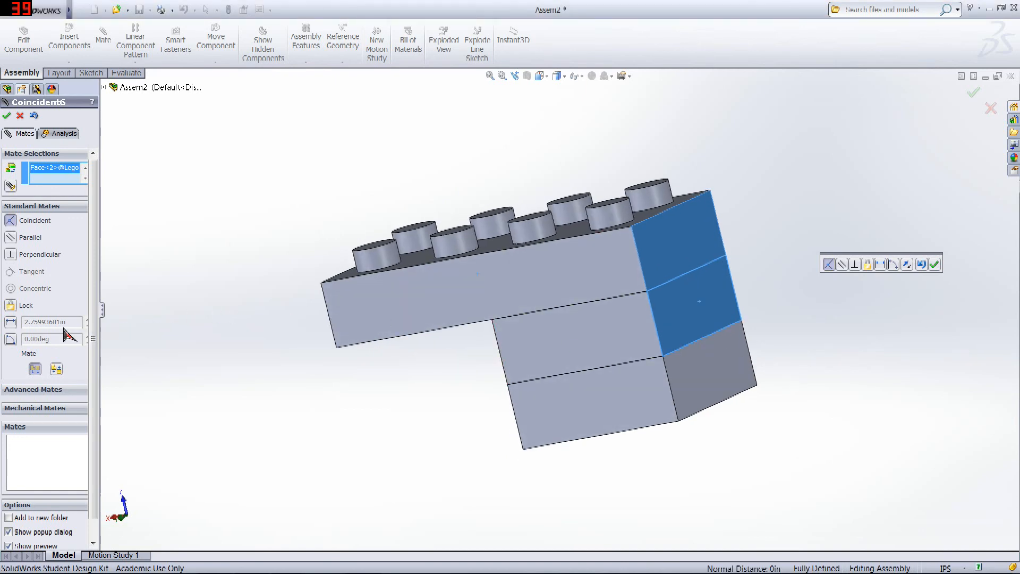
{"action": "middle_click_drag", "start_coordinate": [323, 401], "coordinate": [362, 379]}
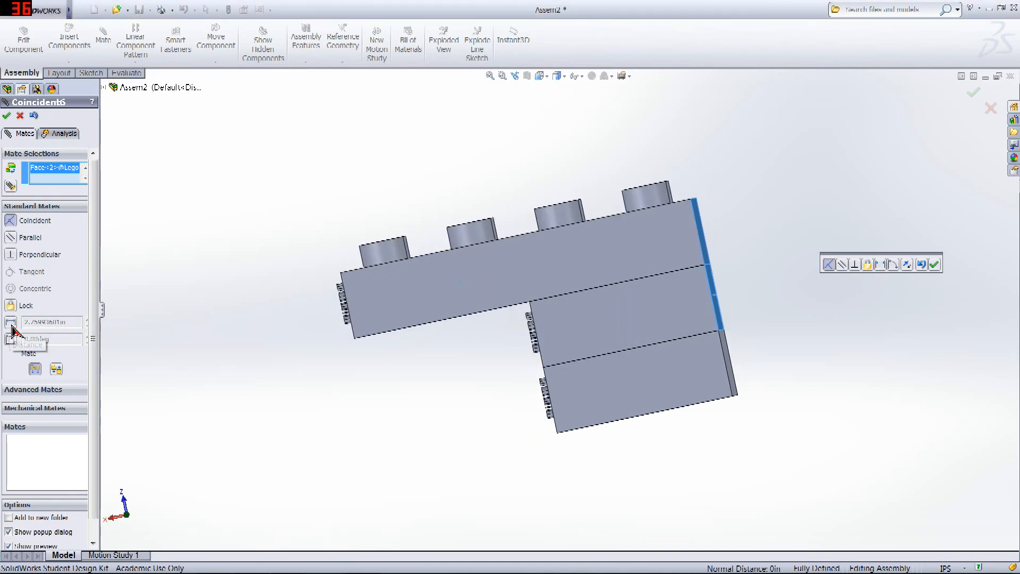
- Make the end-face mate a distance mate of 1 in, and finish mating
{"action": "left_click", "coordinate": [11, 322]}
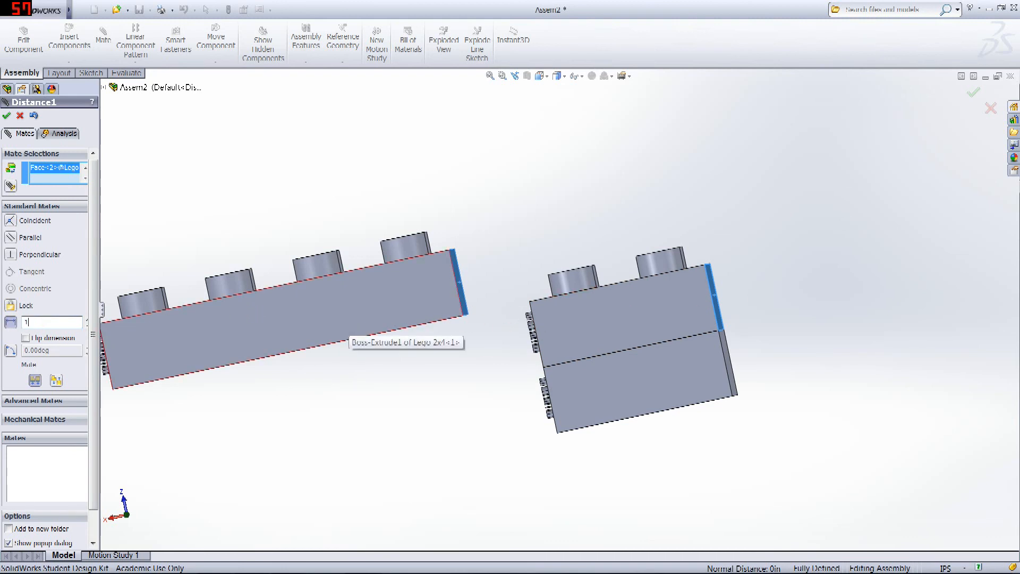
{"action": "key", "text": "Return"}
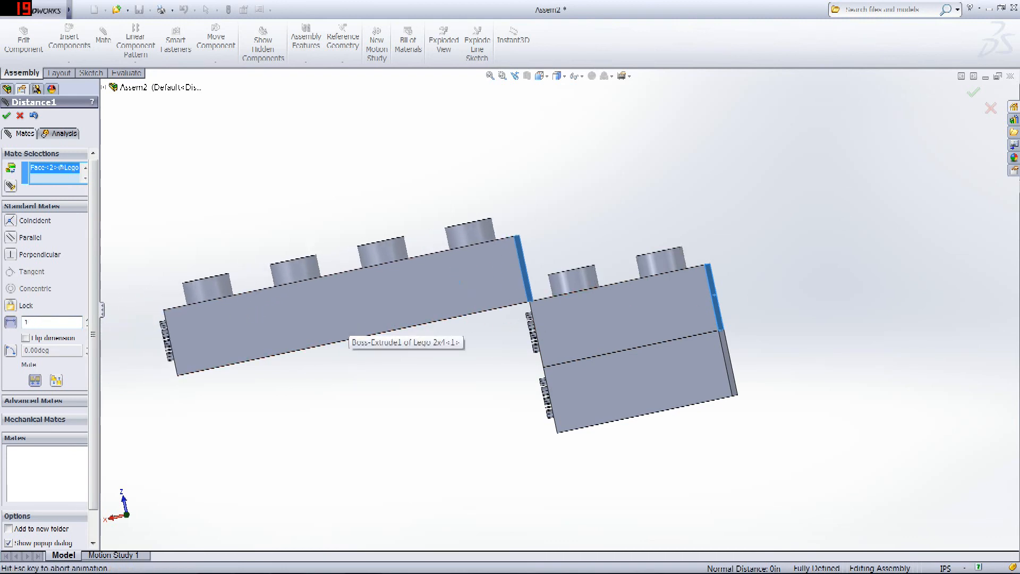
{"action": "middle_click_drag", "start_coordinate": [752, 219], "coordinate": [728, 141]}
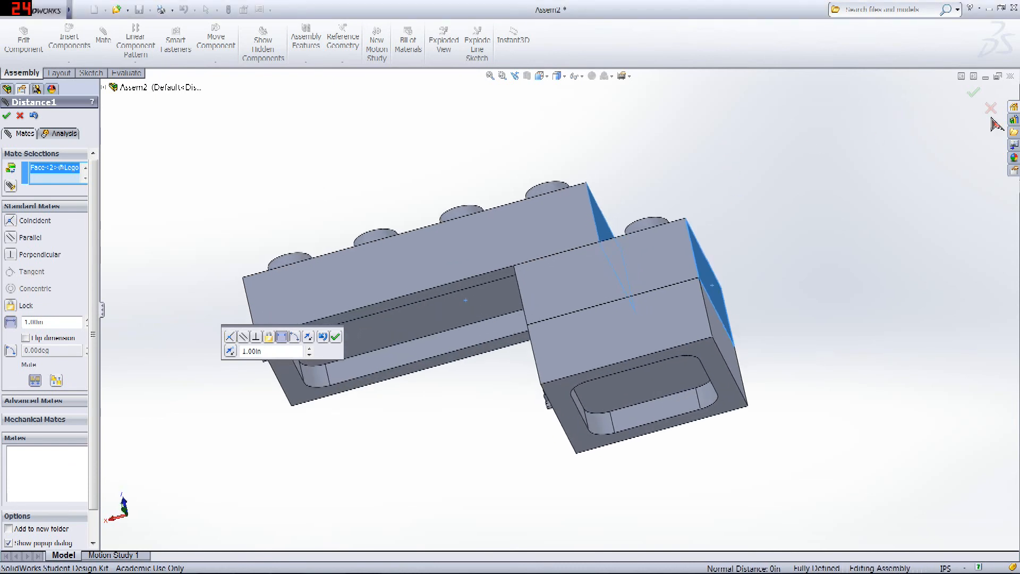
{"action": "left_click", "coordinate": [974, 94]}
{"action": "middle_click_drag", "start_coordinate": [751, 209], "coordinate": [850, 112]}
{"action": "left_click", "coordinate": [973, 93]}
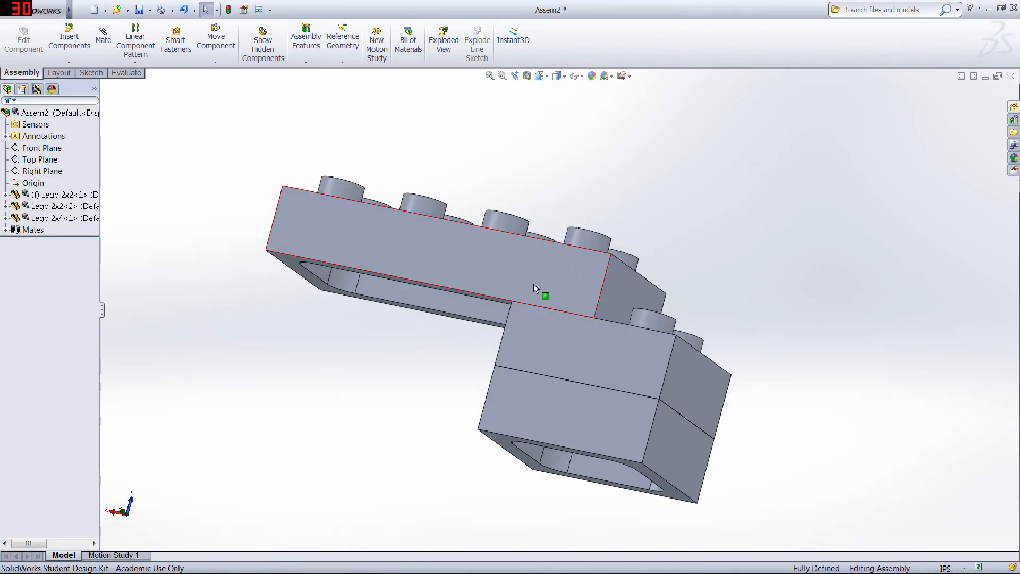
- Try to drag the 2x4 brick to test that it is fixed, and inspect the three-brick stack from several sides
{"action": "left_click_drag", "start_coordinate": [536, 289], "coordinate": [483, 294]}
{"action": "left_click", "coordinate": [782, 173]}
{"action": "middle_click_drag", "start_coordinate": [814, 164], "coordinate": [413, 310]}
{"action": "scroll", "coordinate": [330, 351], "scroll_direction": "up", "scroll_amount": 4}
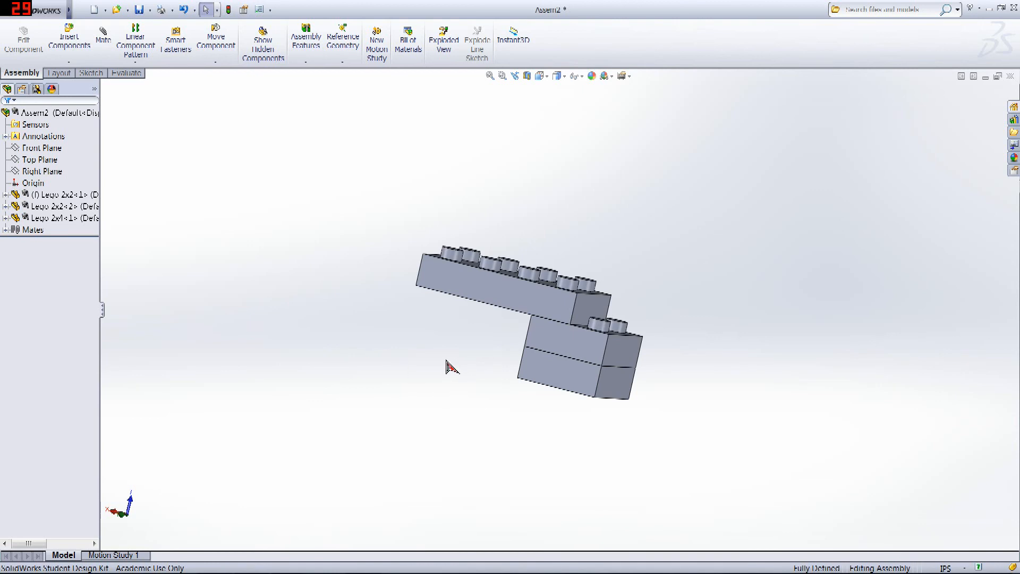
{"action": "middle_click_drag", "start_coordinate": [451, 367], "coordinate": [499, 346]}
{"action": "scroll", "coordinate": [590, 332], "scroll_direction": "down", "scroll_amount": 5}
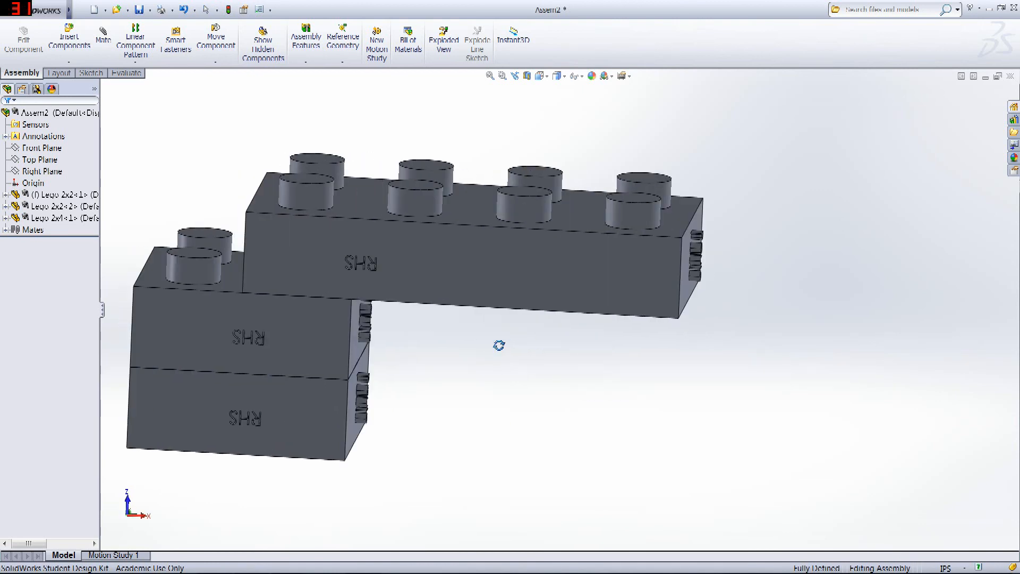
{"action": "scroll", "coordinate": [392, 373], "scroll_direction": "up", "scroll_amount": 3}
{"action": "middle_click_drag", "start_coordinate": [387, 408], "coordinate": [694, 321]}
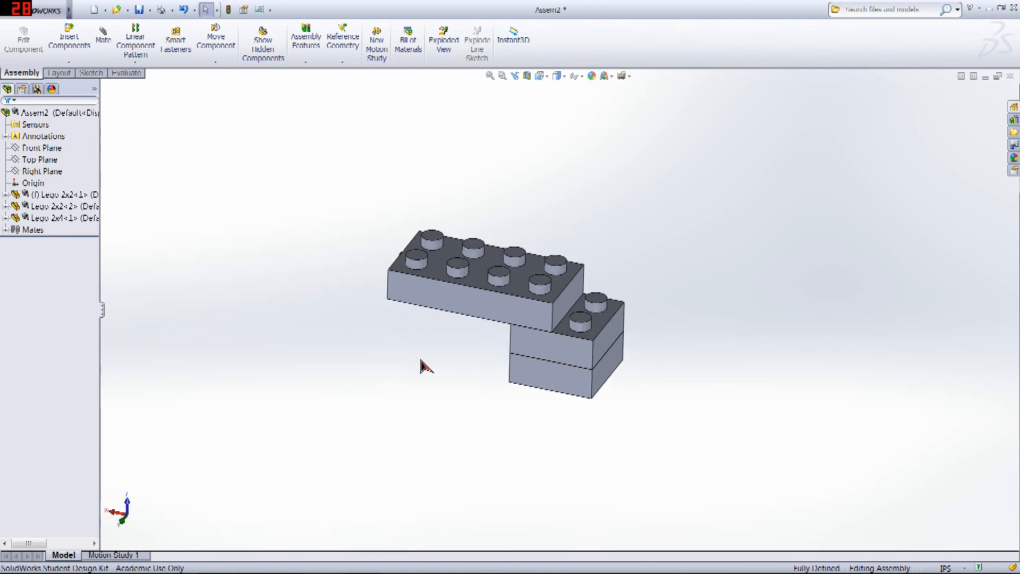
{"action": "scroll", "coordinate": [518, 299], "scroll_direction": "down", "scroll_amount": 5}
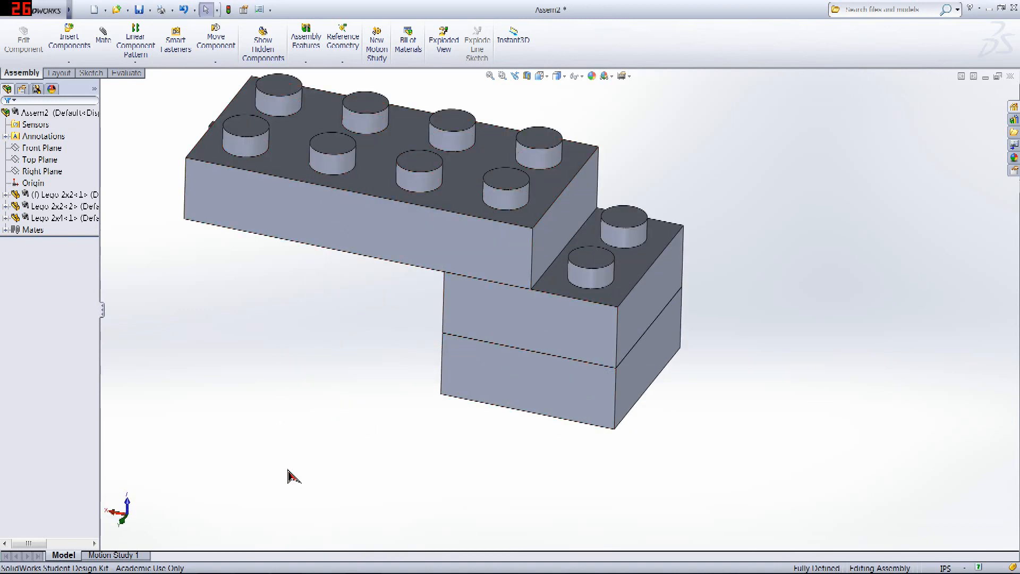
{"action": "middle_click_drag", "start_coordinate": [287, 476], "coordinate": [292, 414]}
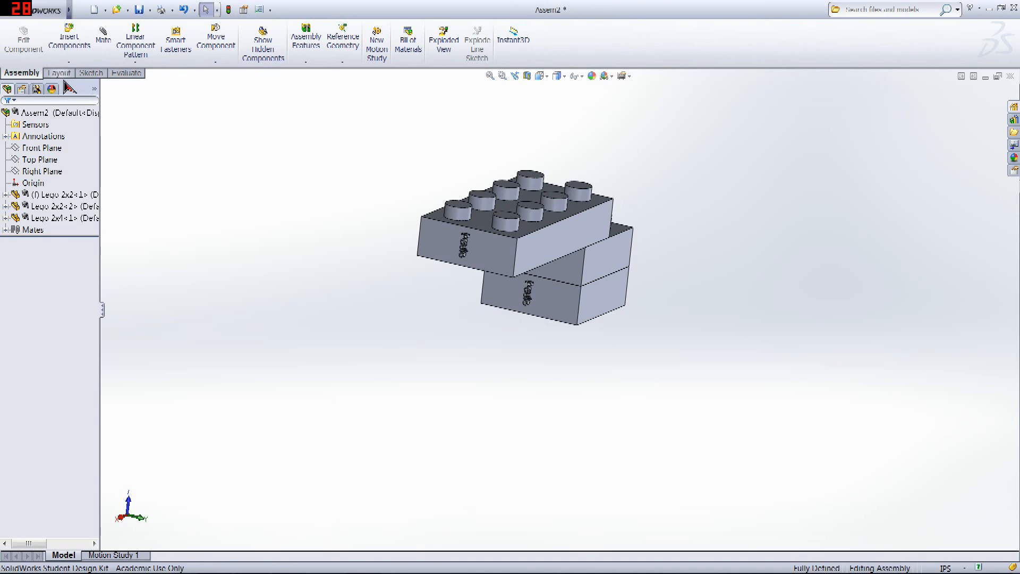
- Insert a third Lego 2x2 brick into the assembly, placing it beside the stack
{"action": "left_click", "coordinate": [69, 39]}
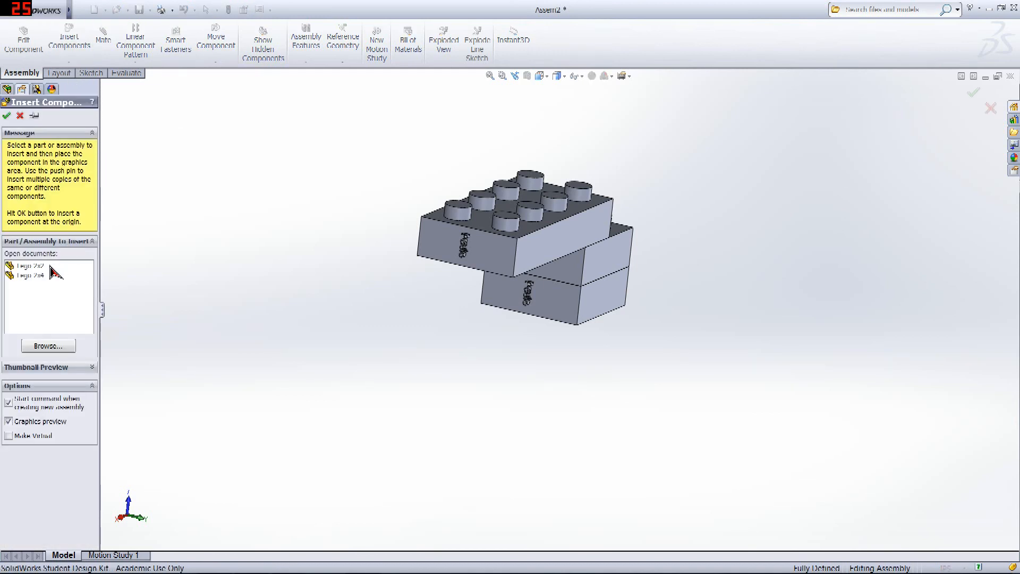
{"action": "left_click", "coordinate": [32, 266]}
{"action": "left_click", "coordinate": [723, 159]}
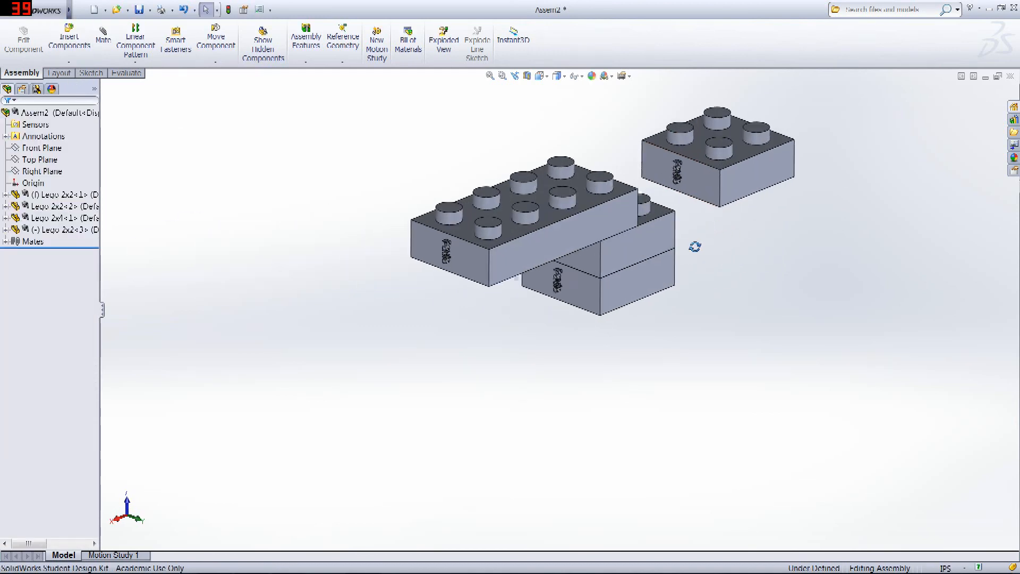
- Delete the newly inserted third 2x2 brick from the assembly
{"action": "left_click", "coordinate": [753, 178]}
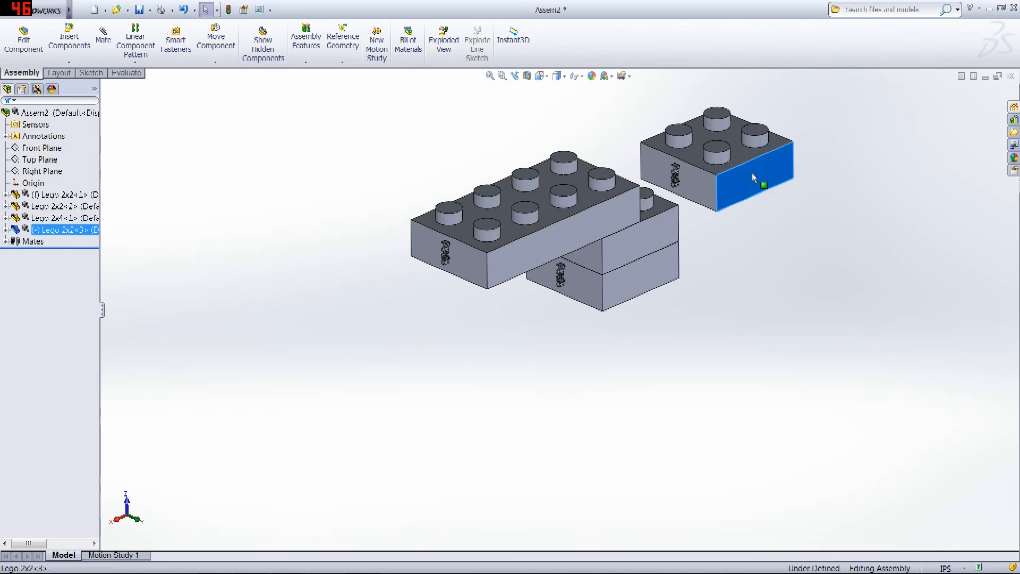
{"action": "key", "text": "Delete"}
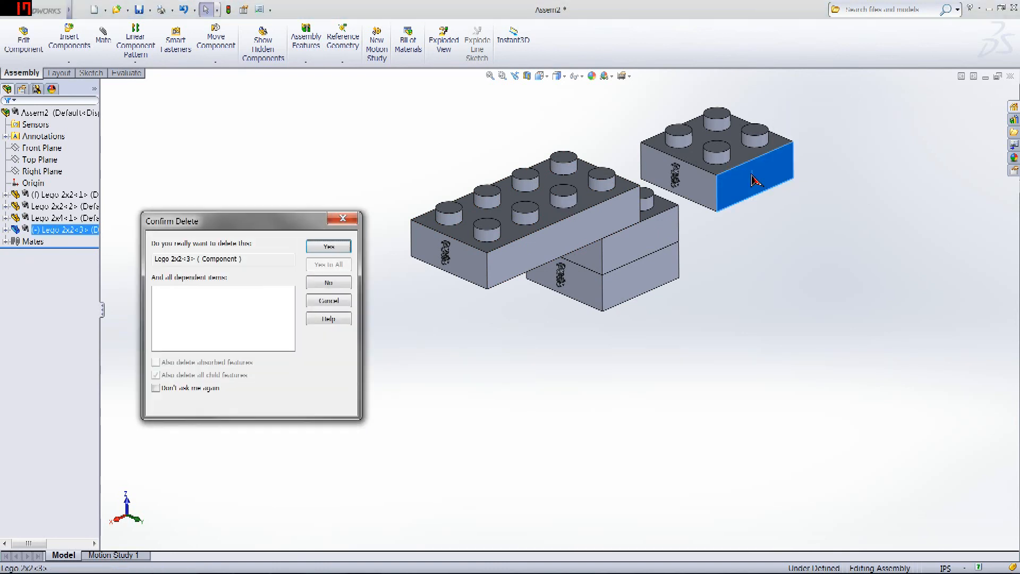
{"action": "left_click", "coordinate": [329, 247]}
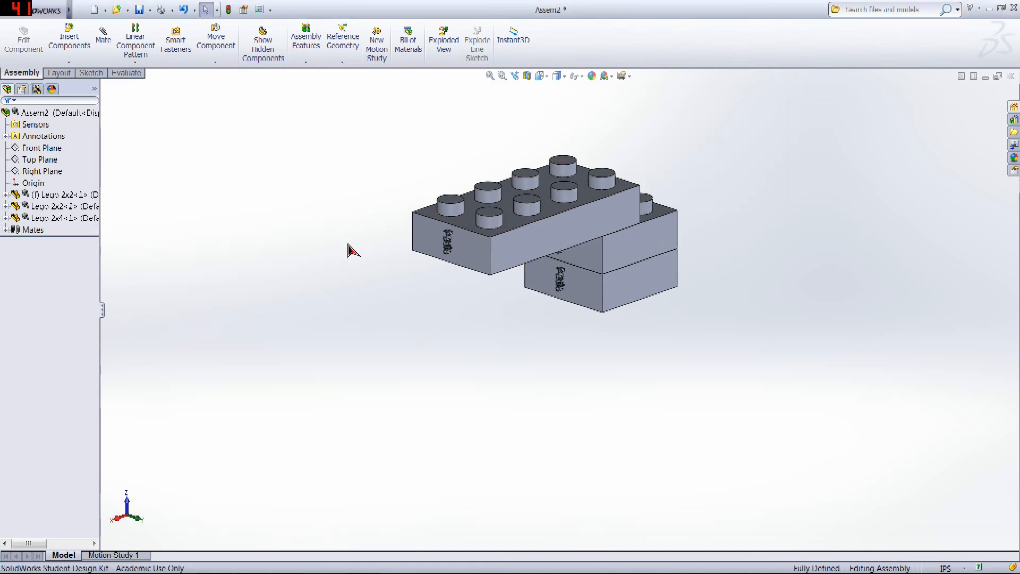
- Insert a second Lego 2x4 brick into the assembly, placing it beside the three-brick stack
{"action": "middle_click_drag", "start_coordinate": [353, 251], "coordinate": [547, 203]}
{"action": "middle_click_drag", "start_coordinate": [431, 222], "coordinate": [708, 298]}
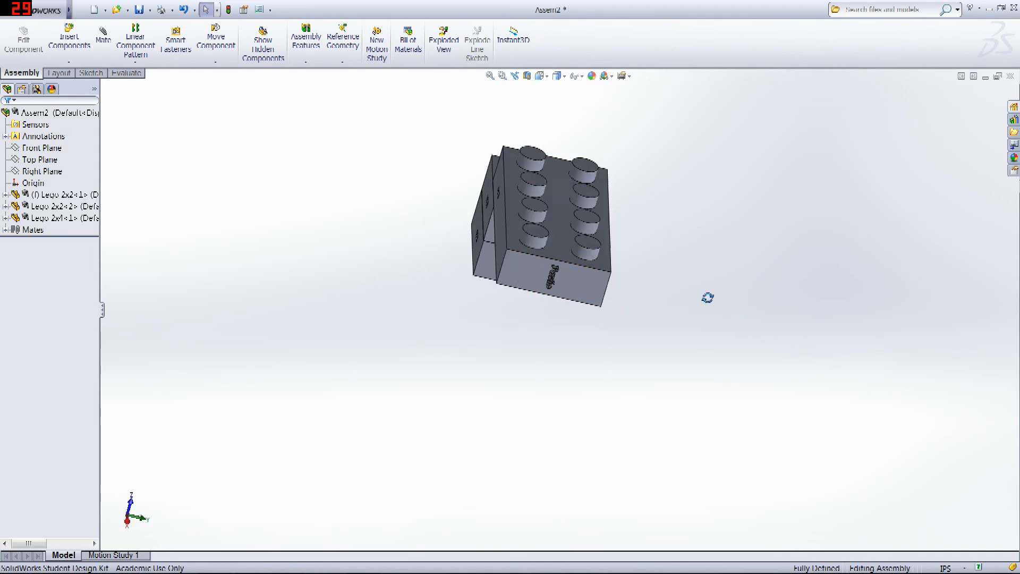
{"action": "left_click", "coordinate": [69, 39]}
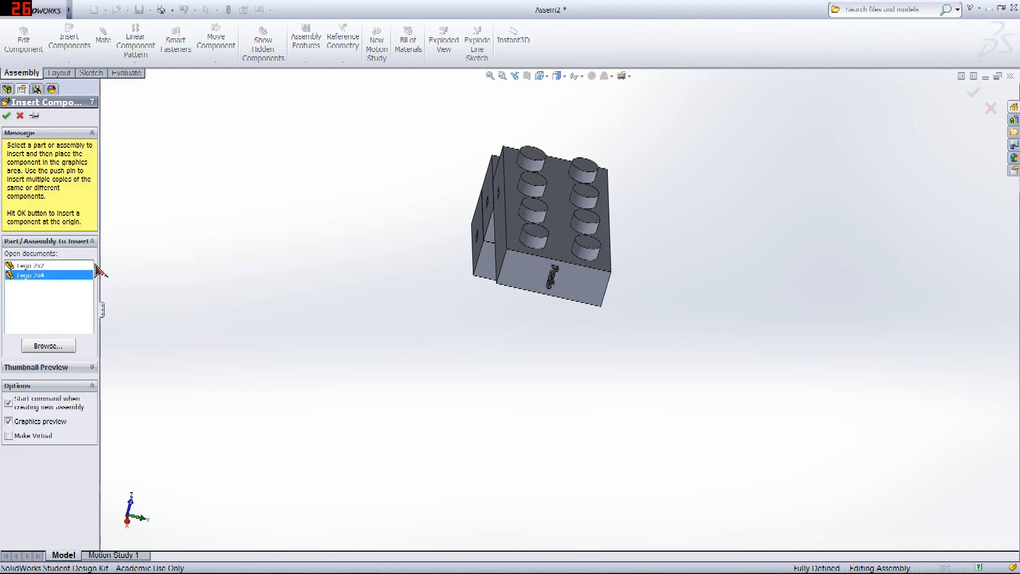
{"action": "left_click", "coordinate": [342, 200]}
{"action": "middle_click_drag", "start_coordinate": [727, 277], "coordinate": [746, 251]}
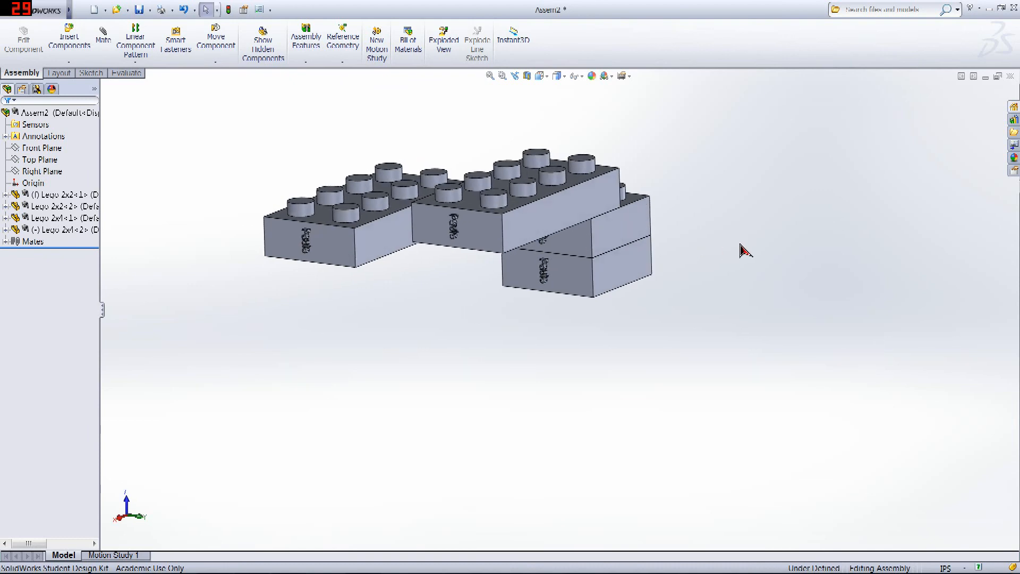
{"action": "middle_click_drag", "start_coordinate": [446, 312], "coordinate": [465, 348]}
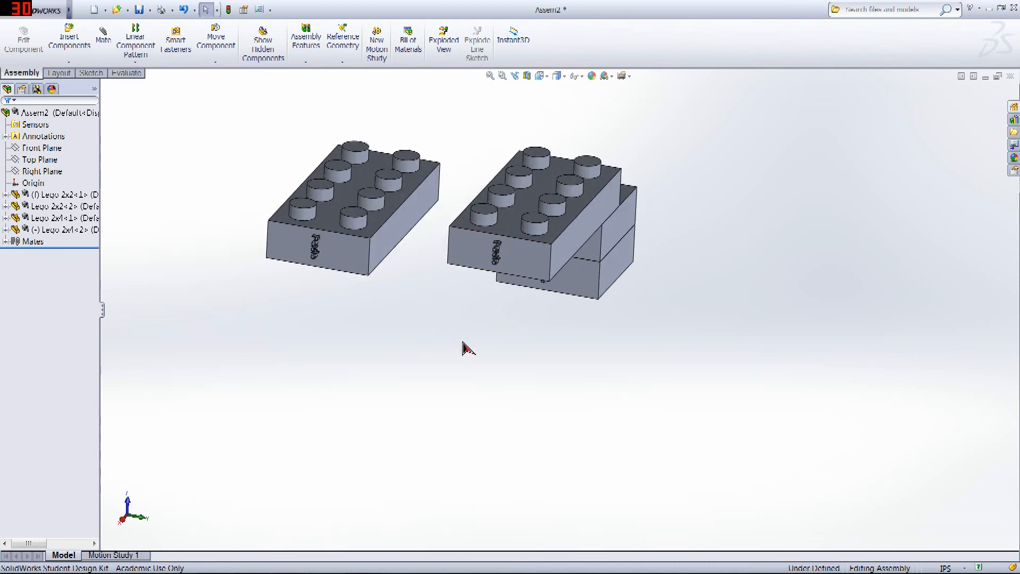
- Rotate the newly inserted 2x4 brick by Delta XYZ, using 90° about Z
{"action": "left_click", "coordinate": [223, 64]}
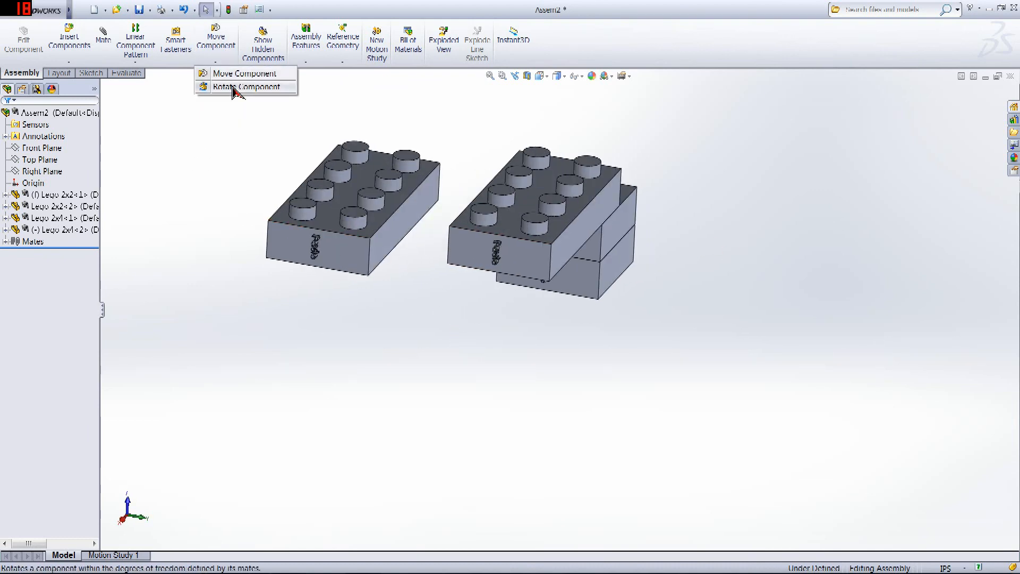
{"action": "left_click", "coordinate": [216, 62]}
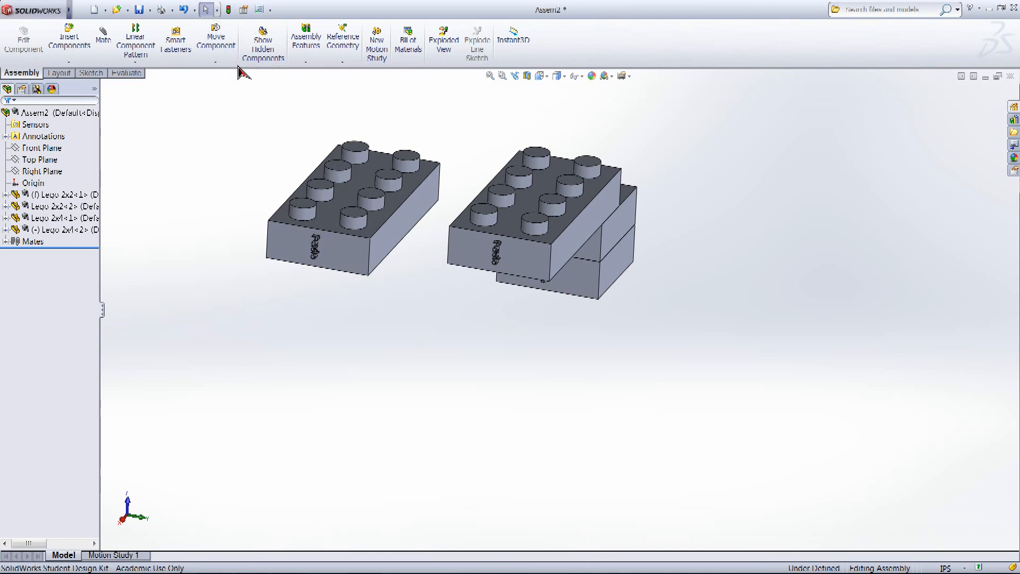
{"action": "left_click", "coordinate": [216, 63]}
{"action": "left_click", "coordinate": [222, 89]}
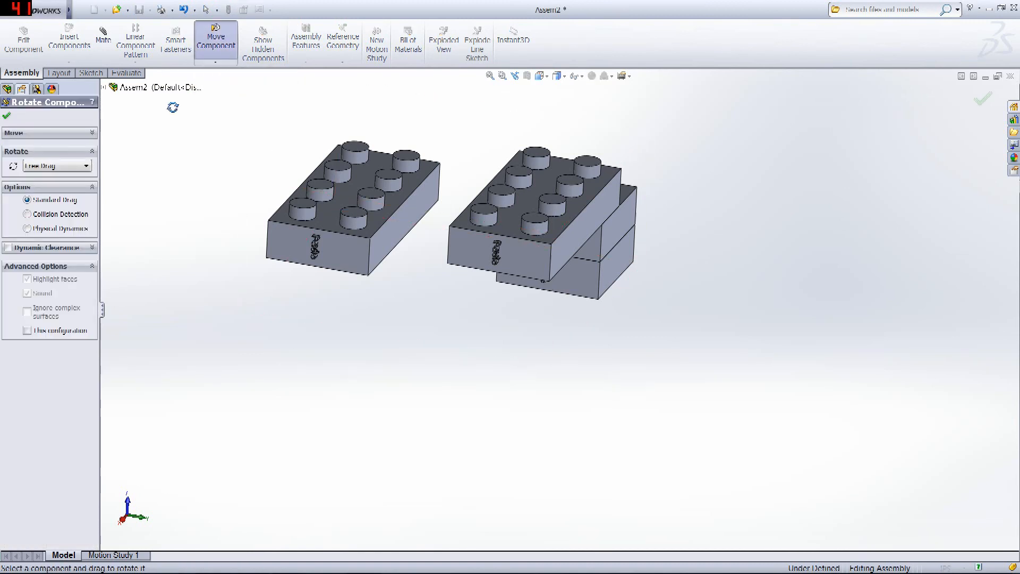
{"action": "middle_click_drag", "start_coordinate": [408, 109], "coordinate": [418, 201]}
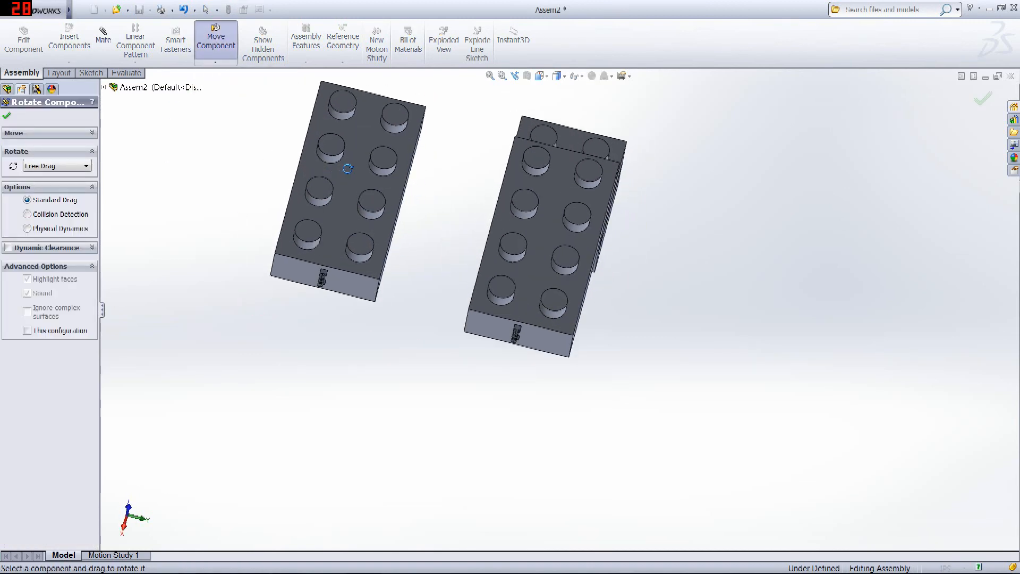
{"action": "middle_click_drag", "start_coordinate": [462, 250], "coordinate": [401, 172]}
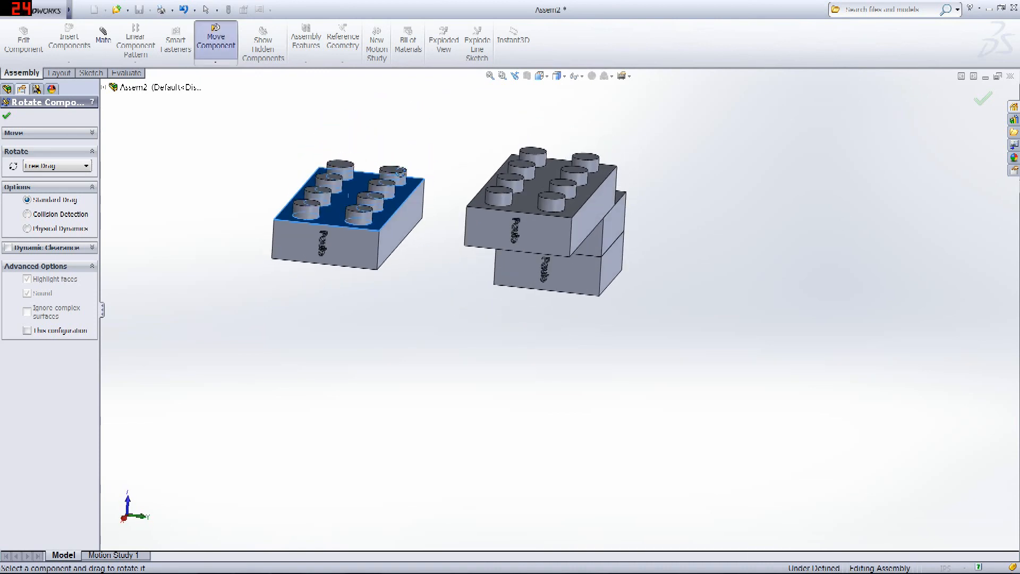
{"action": "left_click", "coordinate": [55, 169]}
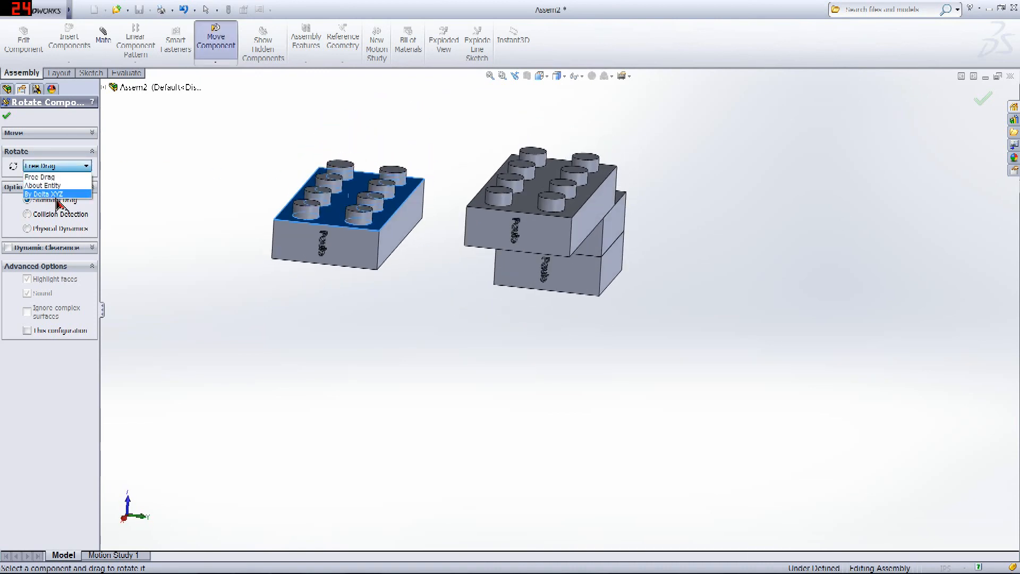
{"action": "left_click", "coordinate": [56, 194]}
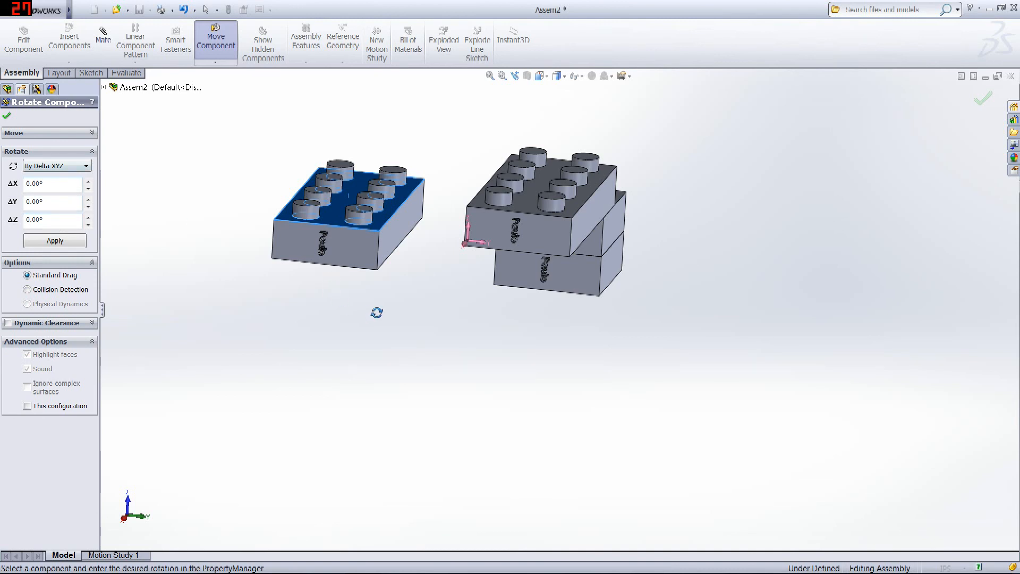
{"action": "mouse_move", "coordinate": [377, 312]}
{"action": "middle_mouse_down"}
{"action": "mouse_move", "coordinate": [323, 249]}
{"action": "mouse_move", "coordinate": [485, 273]}
{"action": "mouse_move", "coordinate": [353, 289]}
{"action": "mouse_move", "coordinate": [394, 319]}
{"action": "middle_mouse_up"}
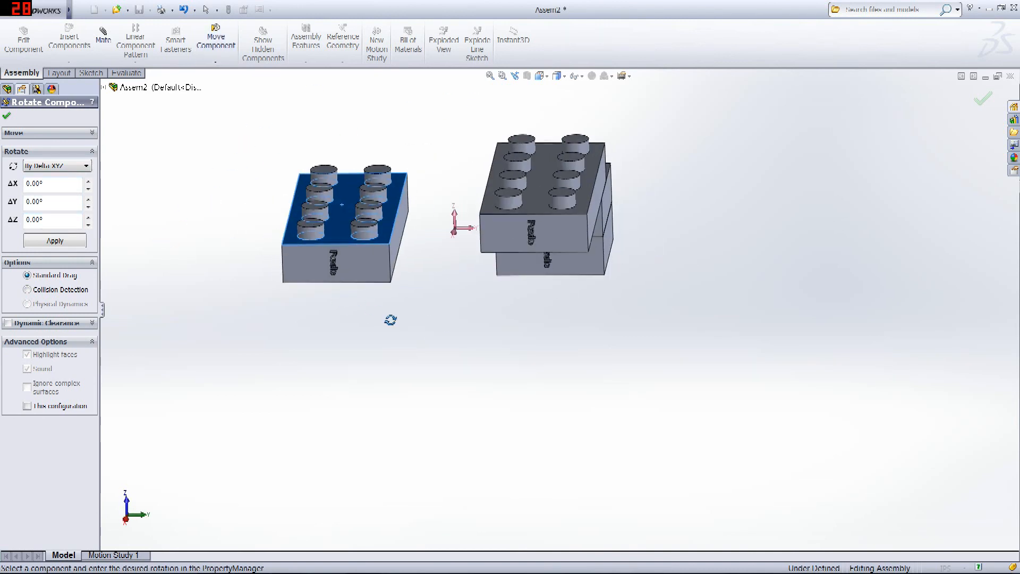
{"action": "middle_click_drag", "start_coordinate": [417, 233], "coordinate": [214, 247]}
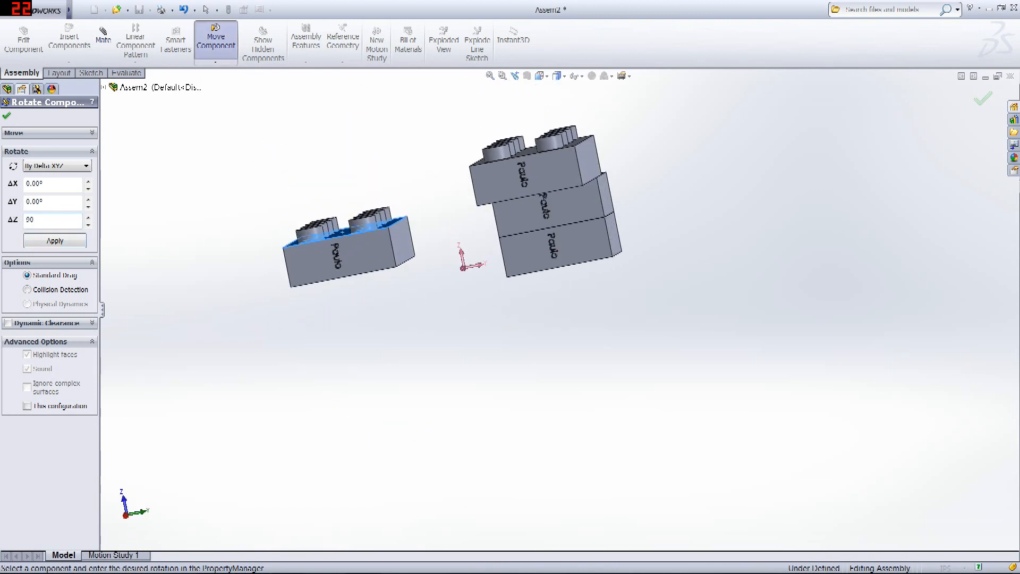
{"action": "key", "text": "Return"}
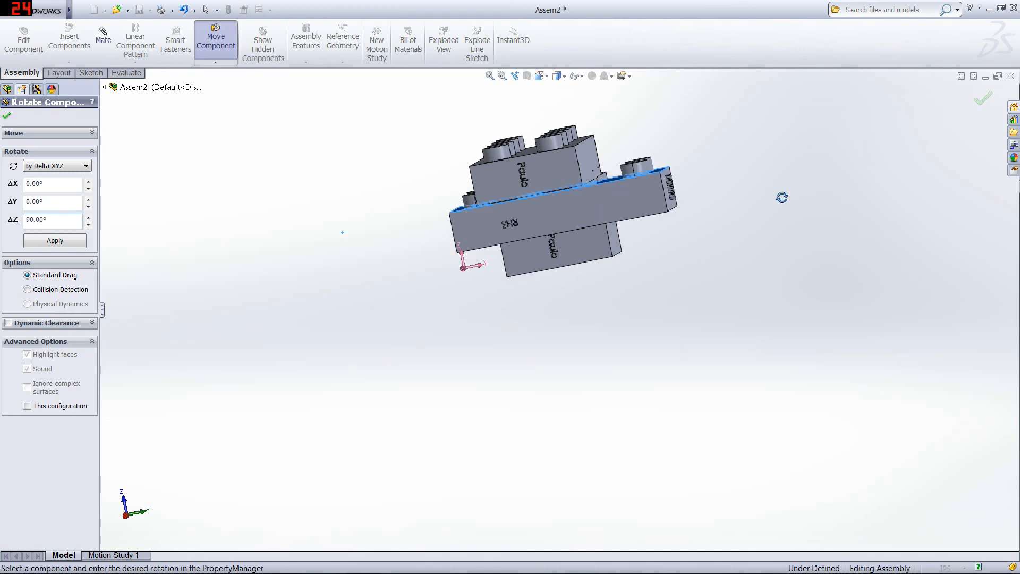
{"action": "middle_click_drag", "start_coordinate": [783, 198], "coordinate": [1006, 83]}
{"action": "left_click", "coordinate": [979, 105]}
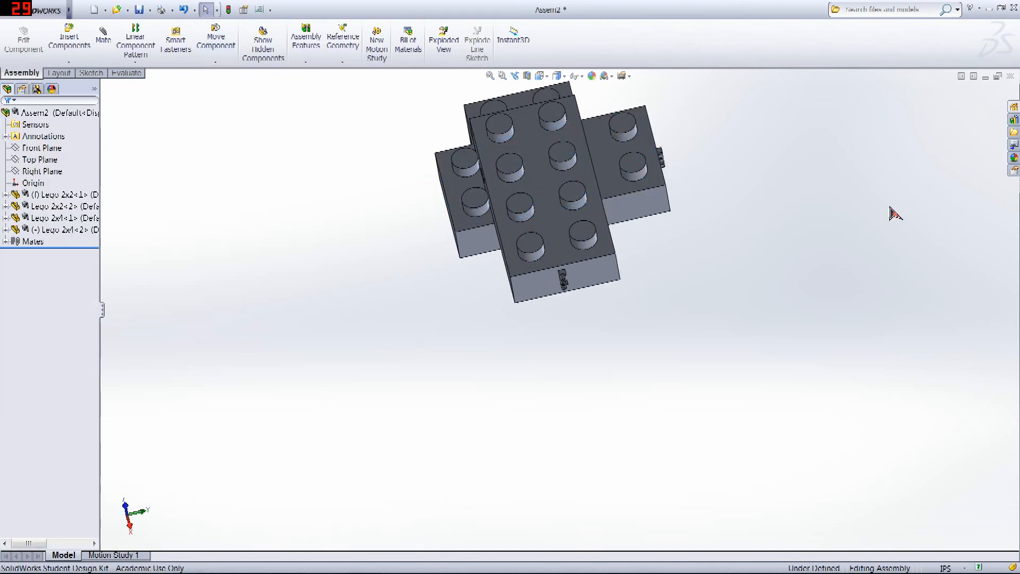
- Move the rotated 2x4 brick out of the stack to a free spot beside it
{"action": "scroll", "coordinate": [803, 289], "scroll_direction": "up", "scroll_amount": 1}
{"action": "middle_click_drag", "start_coordinate": [767, 328], "coordinate": [621, 217]}
{"action": "left_click_drag", "start_coordinate": [608, 183], "coordinate": [401, 178]}
- Add a coincident mate between the rotated brick's long RHS face and the engraved end face of the stacked 2x4 brick
{"action": "left_click", "coordinate": [103, 39]}
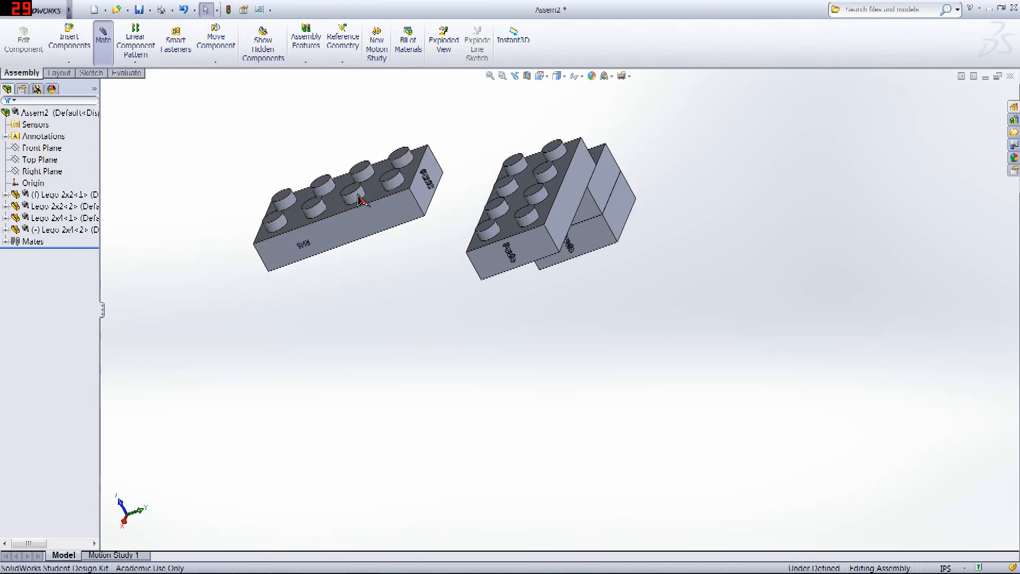
{"action": "left_click", "coordinate": [372, 214]}
{"action": "left_click", "coordinate": [534, 253]}
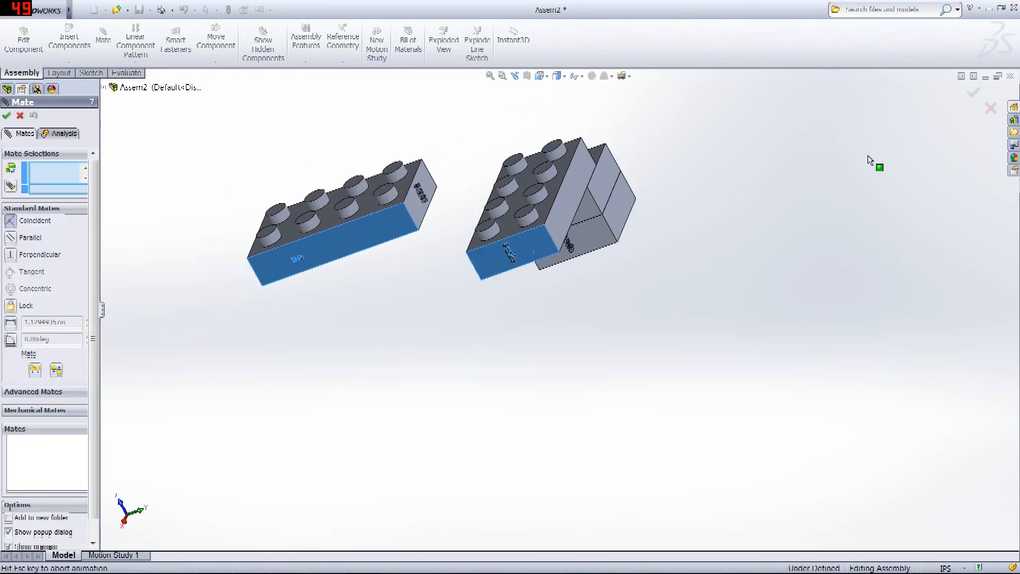
{"action": "left_click", "coordinate": [1006, 105]}
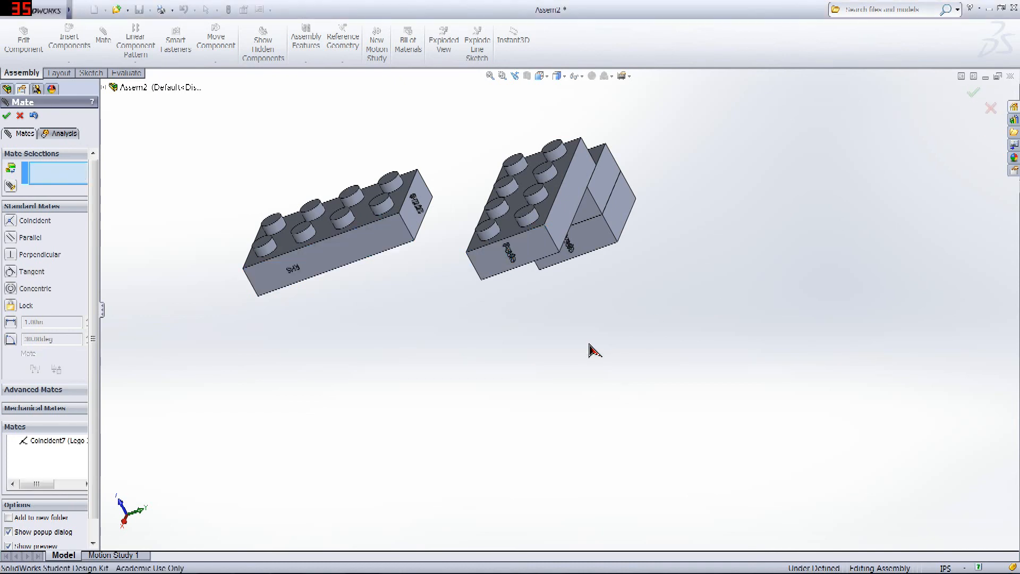
- Add a coincident mate between the rotated brick's underside and the top face of the stacked 2x4 brick
{"action": "middle_click_drag", "start_coordinate": [590, 348], "coordinate": [562, 177]}
{"action": "left_click", "coordinate": [423, 169]}
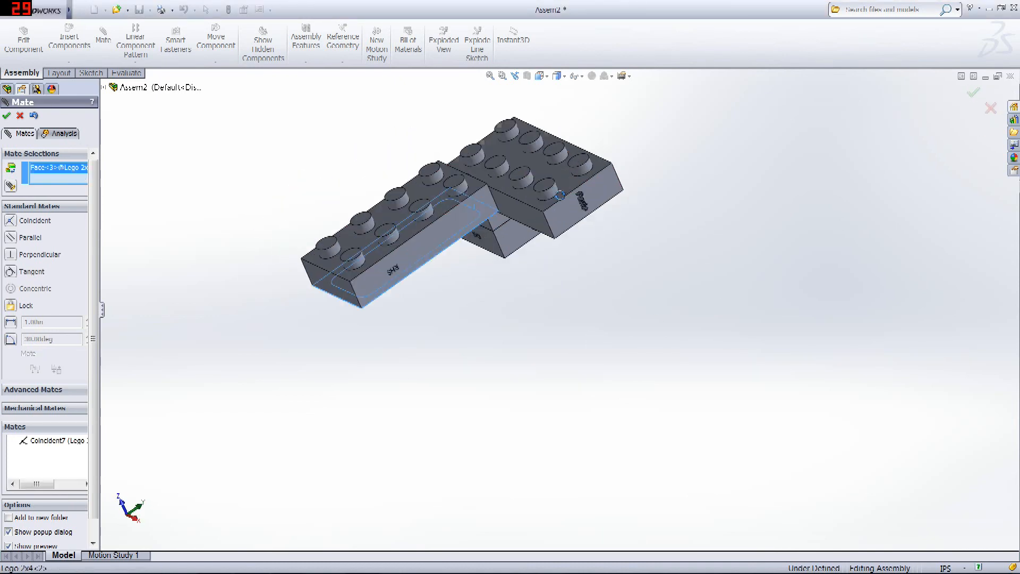
{"action": "left_click", "coordinate": [562, 178]}
{"action": "middle_click_drag", "start_coordinate": [609, 288], "coordinate": [556, 257]}
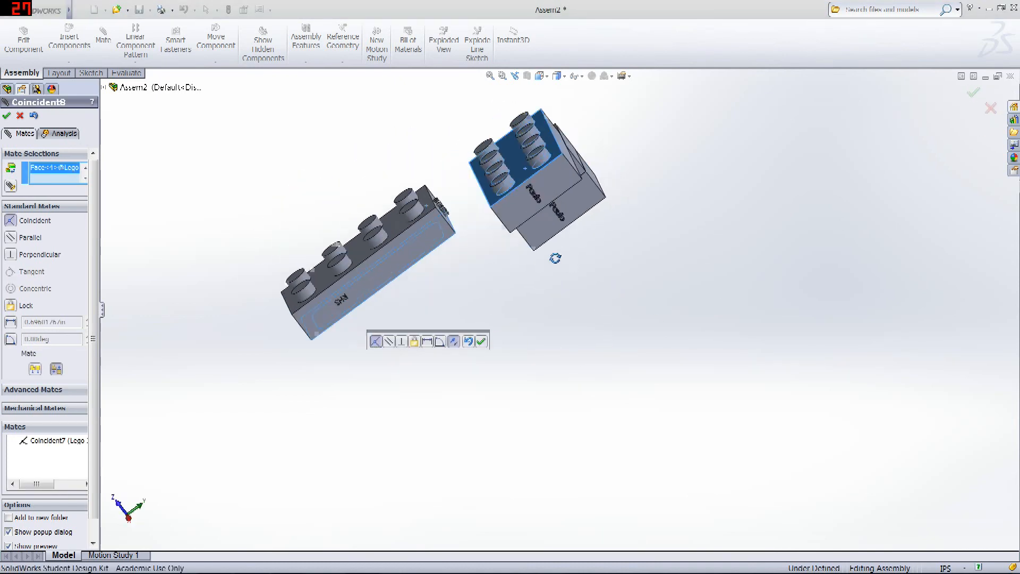
{"action": "left_click", "coordinate": [483, 339]}
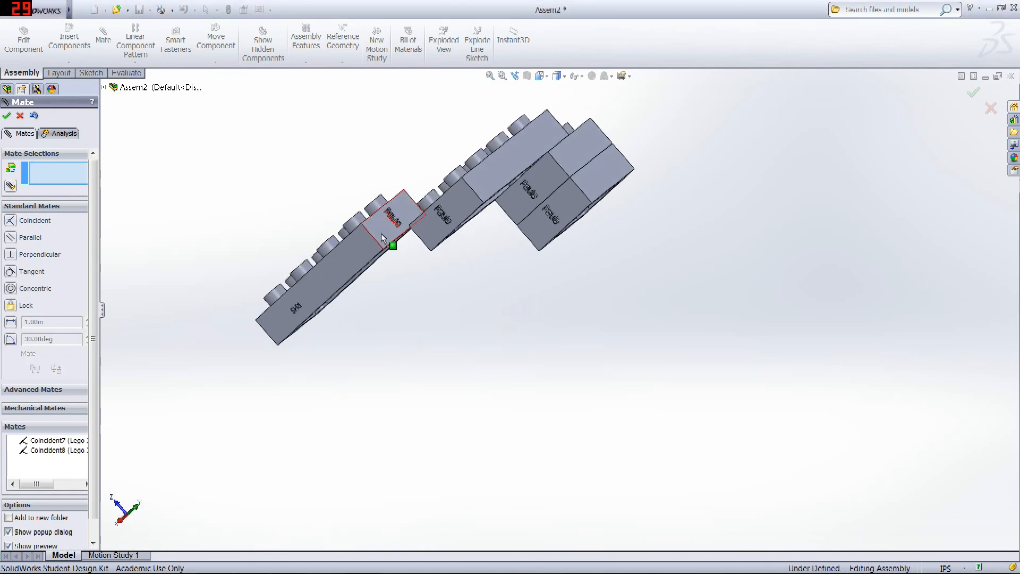
- Add a coincident mate between the rotated brick's engraved end face and the long side face of the 2x4 brick below
{"action": "left_click", "coordinate": [381, 233]}
{"action": "left_click", "coordinate": [496, 173]}
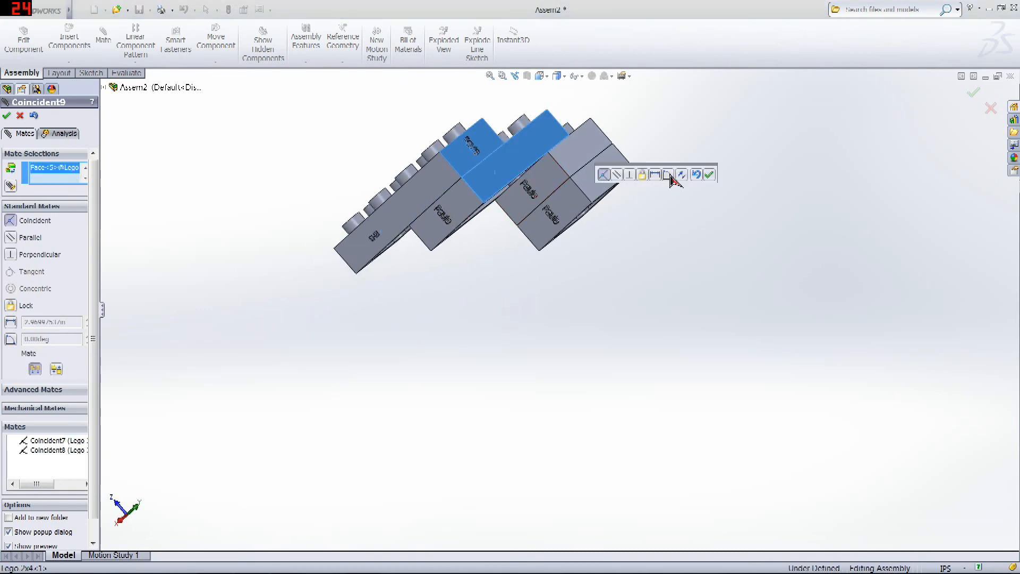
{"action": "left_click", "coordinate": [709, 176]}
- Finish mating and inspect the four-brick stack from several sides
{"action": "middle_click_drag", "start_coordinate": [688, 198], "coordinate": [597, 137]}
{"action": "scroll", "coordinate": [605, 160], "scroll_direction": "down", "scroll_amount": 3}
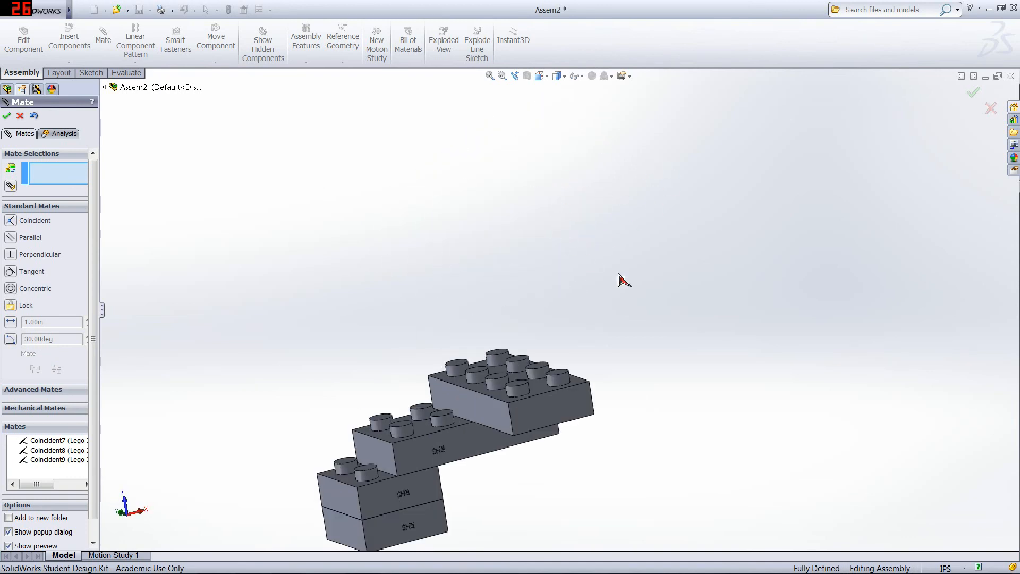
{"action": "scroll", "coordinate": [715, 360], "scroll_direction": "up", "scroll_amount": 6}
{"action": "scroll", "coordinate": [615, 383], "scroll_direction": "down", "scroll_amount": 4}
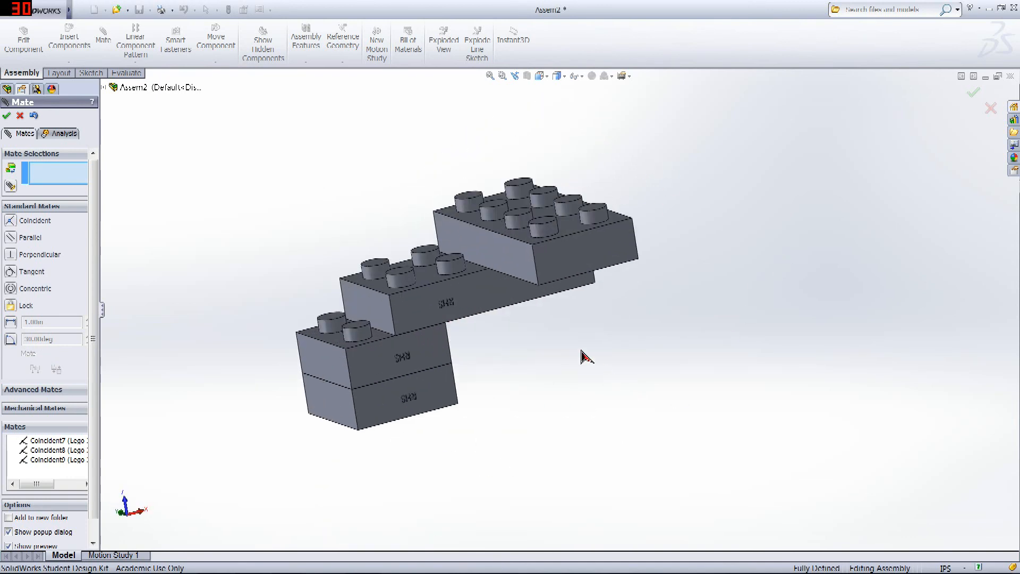
{"action": "middle_click_drag", "start_coordinate": [585, 352], "coordinate": [623, 333]}
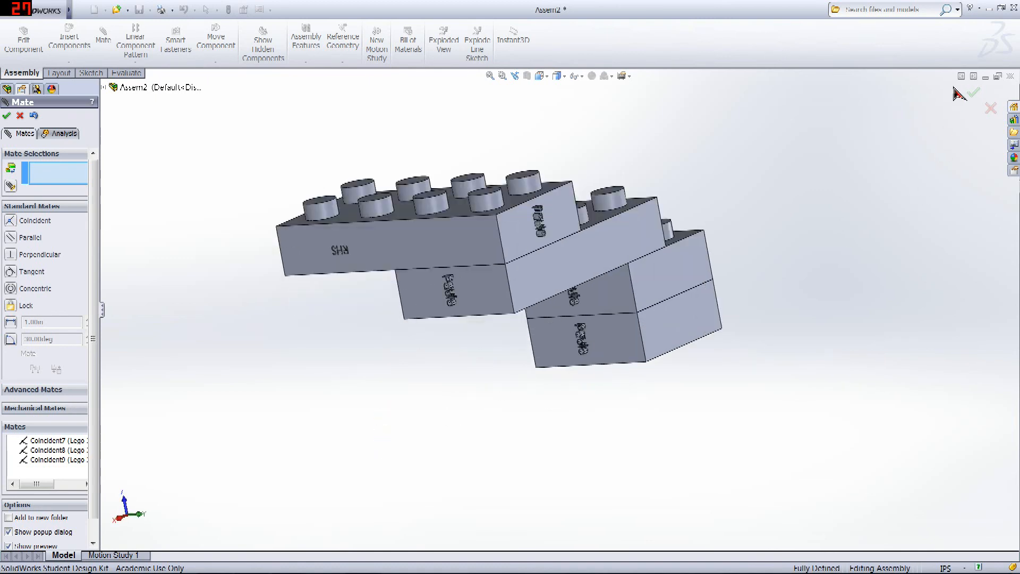
{"action": "left_click", "coordinate": [975, 96]}
{"action": "middle_click_drag", "start_coordinate": [807, 265], "coordinate": [476, 364]}
{"action": "scroll", "coordinate": [521, 318], "scroll_direction": "down", "scroll_amount": 2}
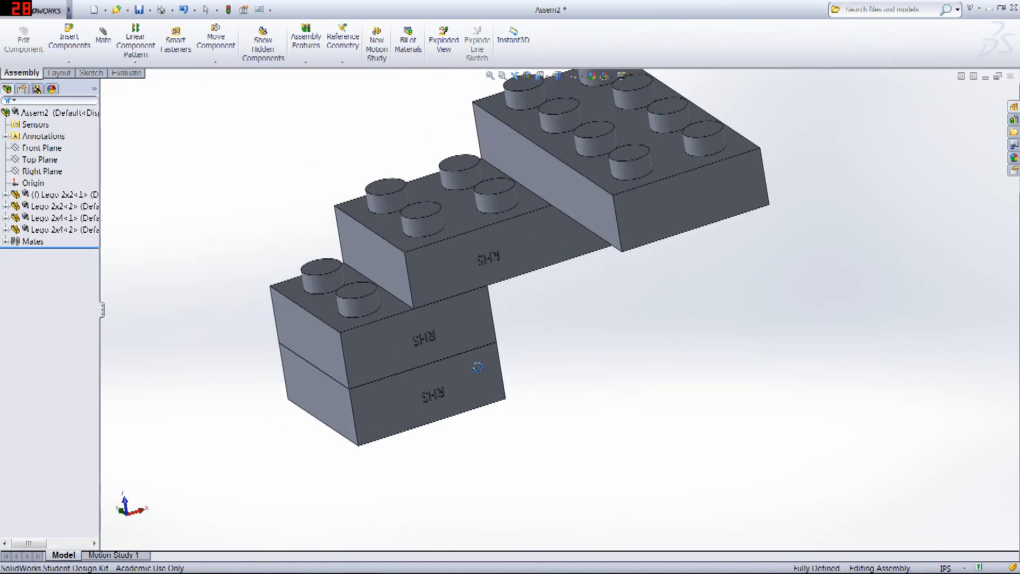
{"action": "scroll", "coordinate": [479, 362], "scroll_direction": "up", "scroll_amount": 1}
{"action": "scroll", "coordinate": [533, 281], "scroll_direction": "up", "scroll_amount": 3}
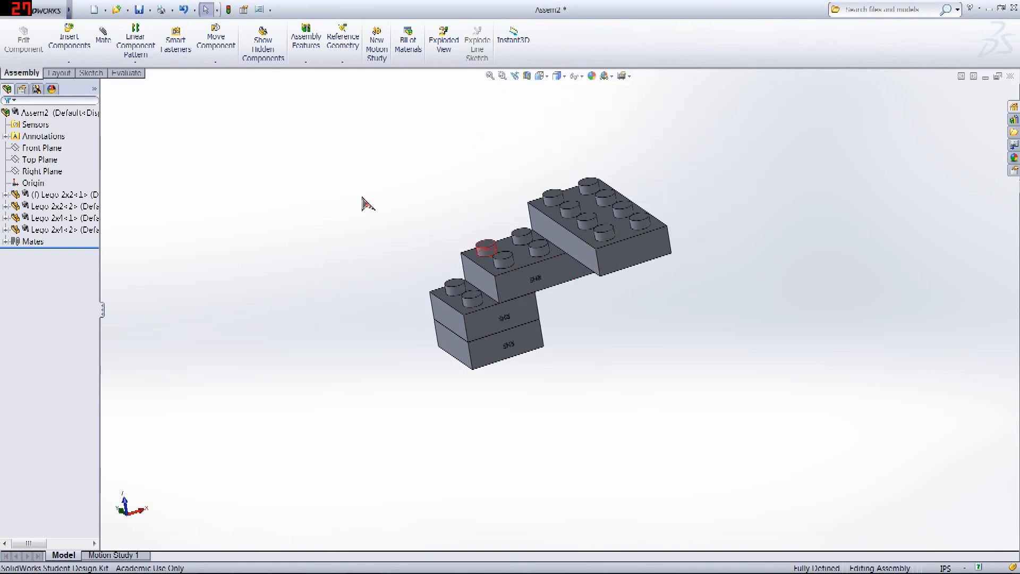
{"action": "middle_click_drag", "start_coordinate": [707, 250], "coordinate": [526, 183]}
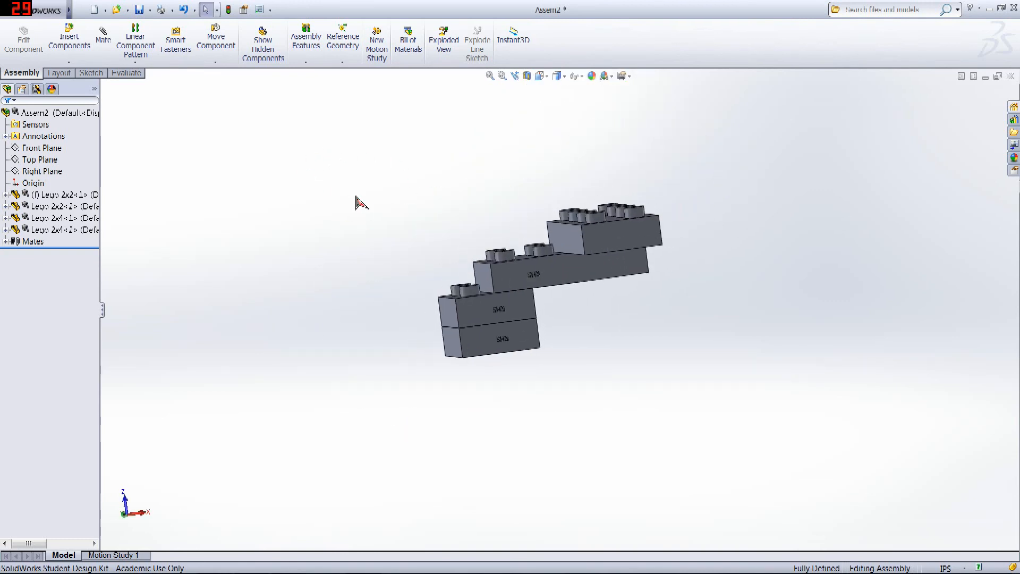
- Save the assembly as LegoAssembly in the Lego folder
{"action": "key", "text": "ctrl+s"}
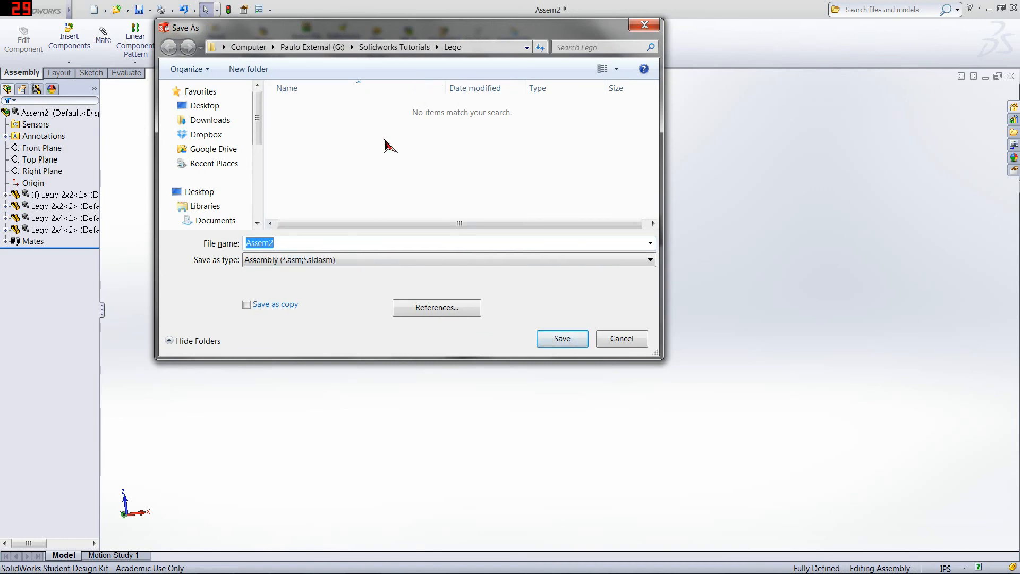
{"action": "type", "text": "l"}
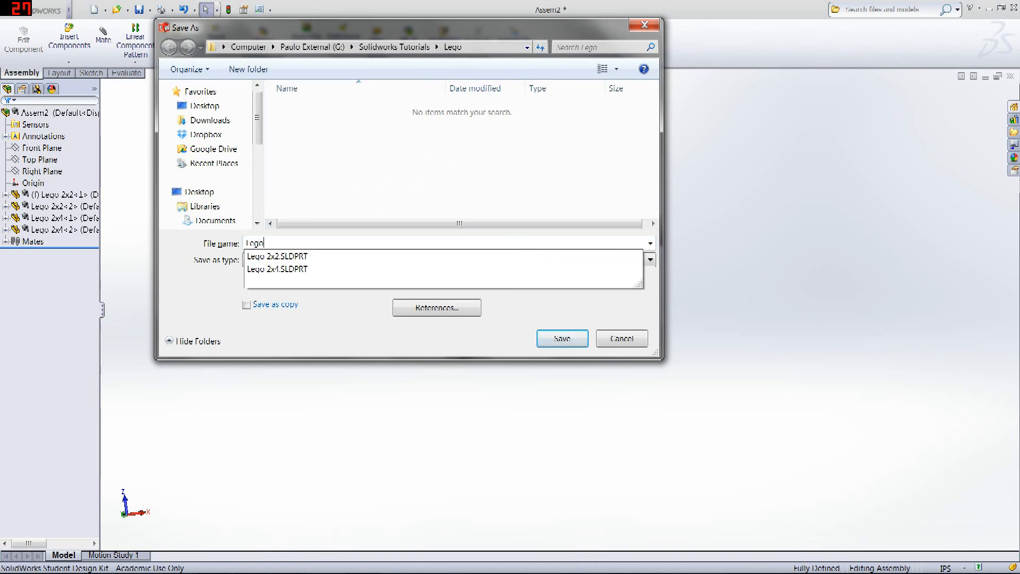
{"action": "type", "text": "egoAssembly"}
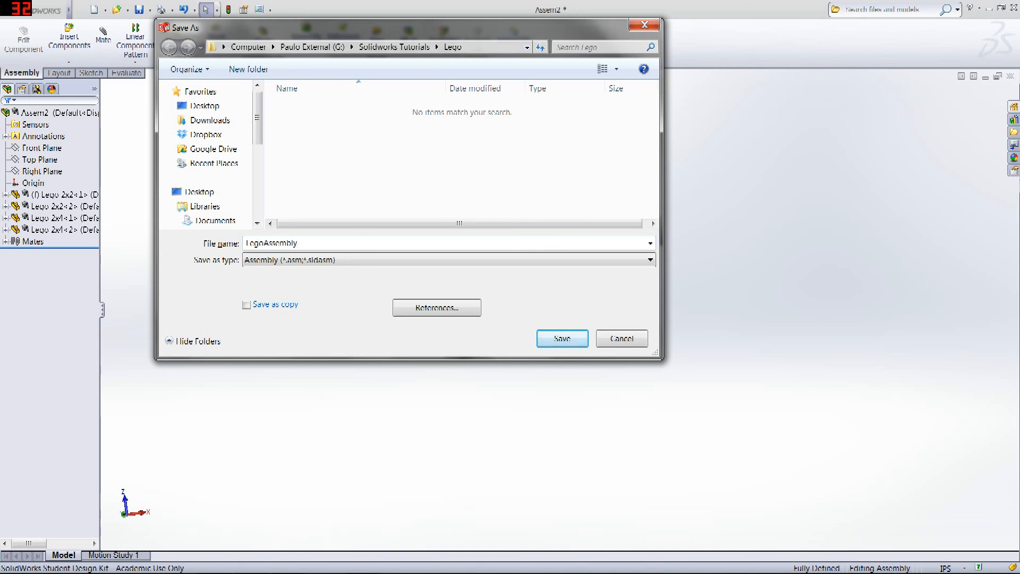
{"action": "key", "text": "Return"}
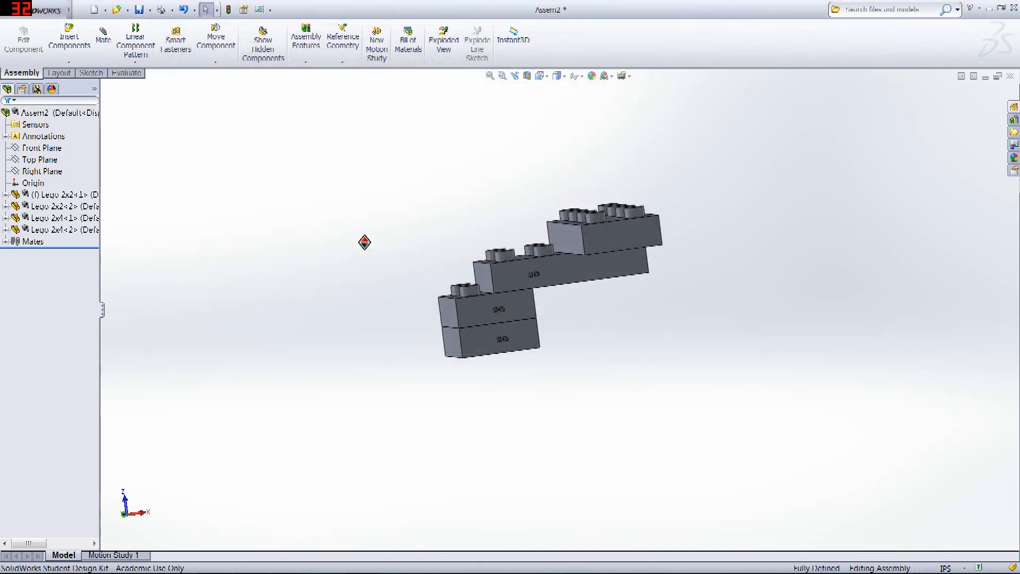
- Close the LegoAssembly document and minimize the open Lego part windows
{"action": "middle_click_drag", "start_coordinate": [935, 173], "coordinate": [993, 102]}
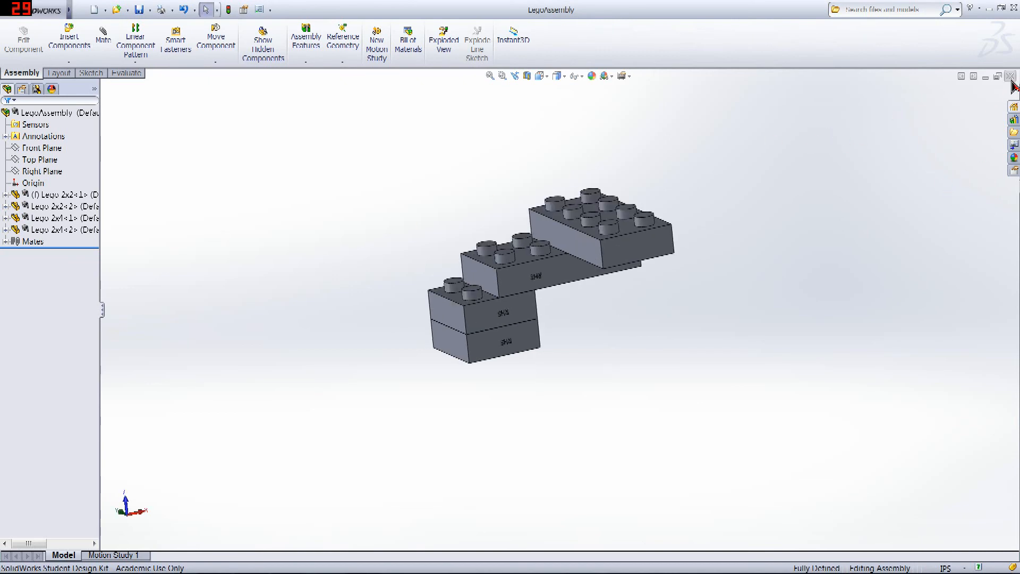
{"action": "left_click", "coordinate": [1012, 80]}
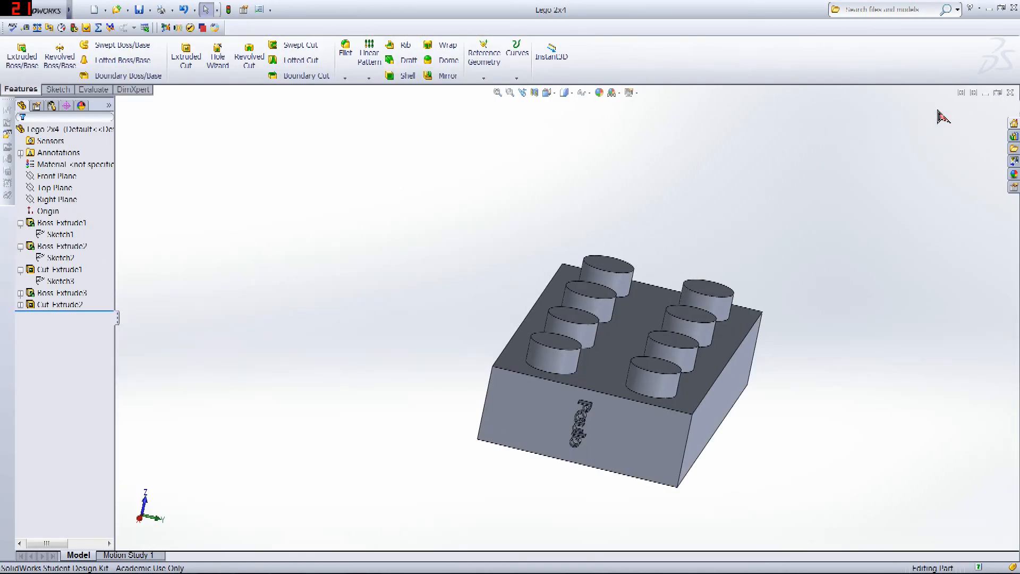
{"action": "left_click", "coordinate": [1009, 92]}
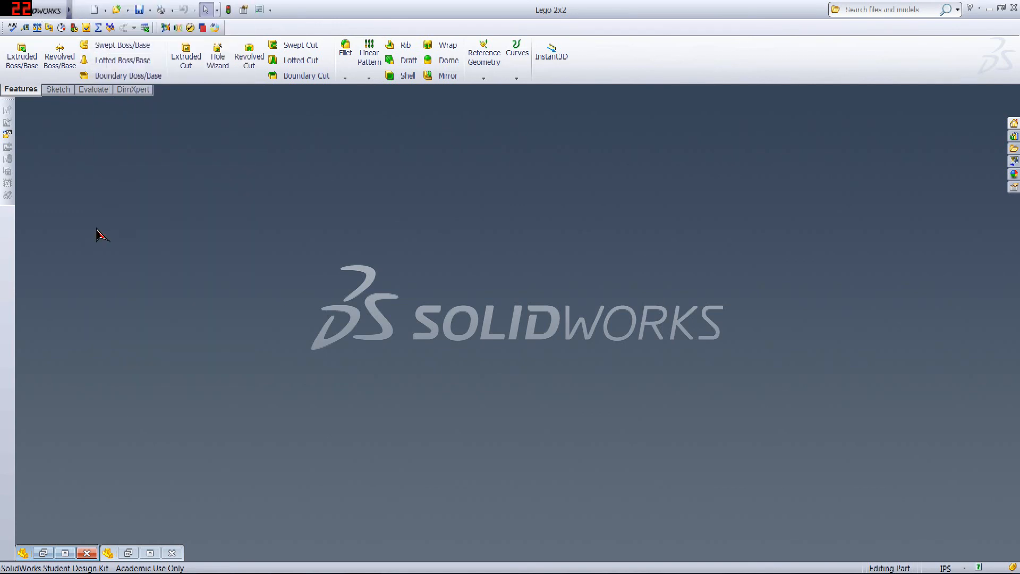
- Create a new drawing on a standard B (ANSI) Landscape sheet with the sheet format displayed
{"action": "left_click", "coordinate": [96, 15]}
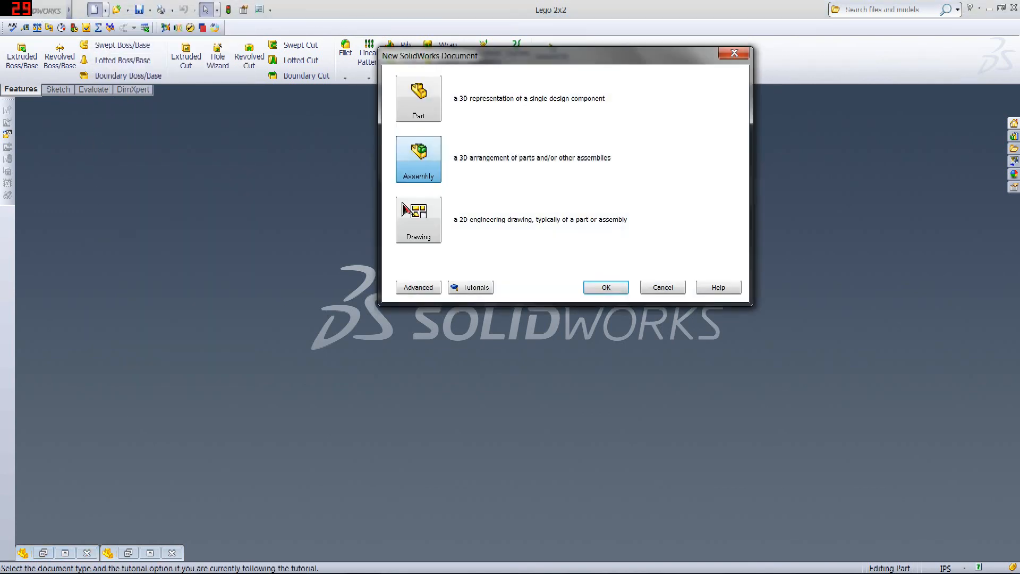
{"action": "left_click", "coordinate": [405, 238]}
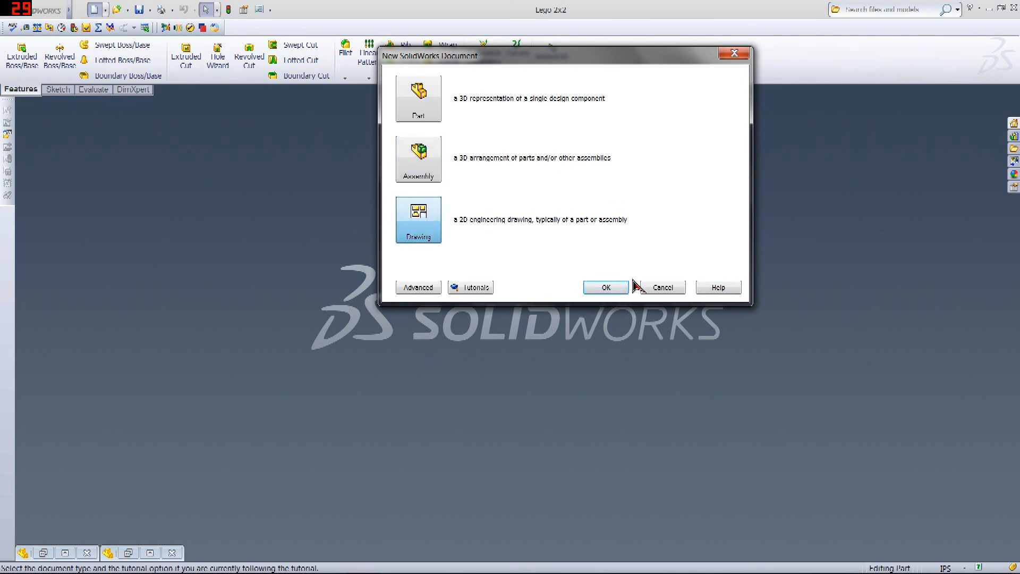
{"action": "left_click", "coordinate": [606, 290]}
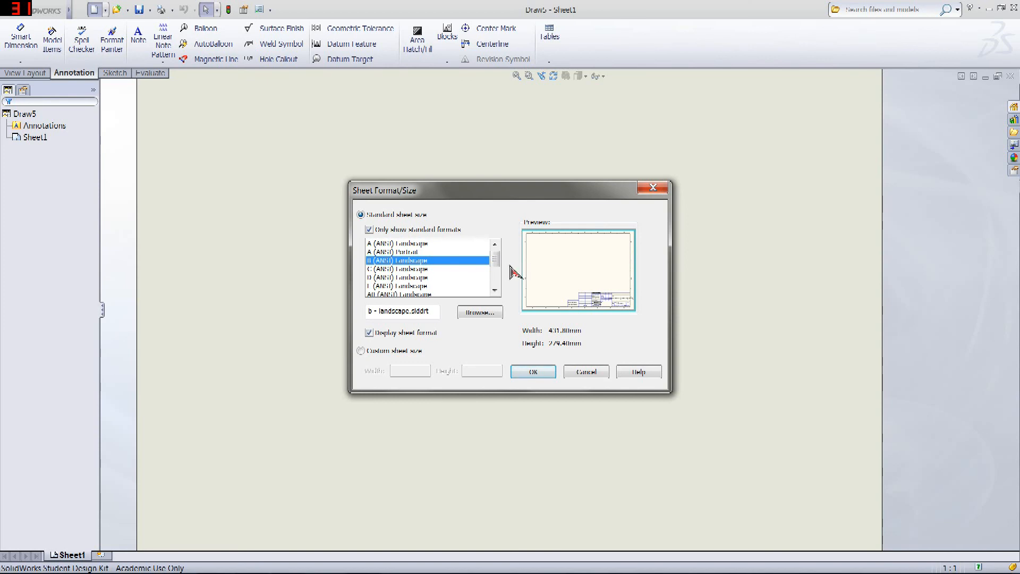
{"action": "scroll", "coordinate": [499, 268], "scroll_direction": "down", "scroll_amount": 1}
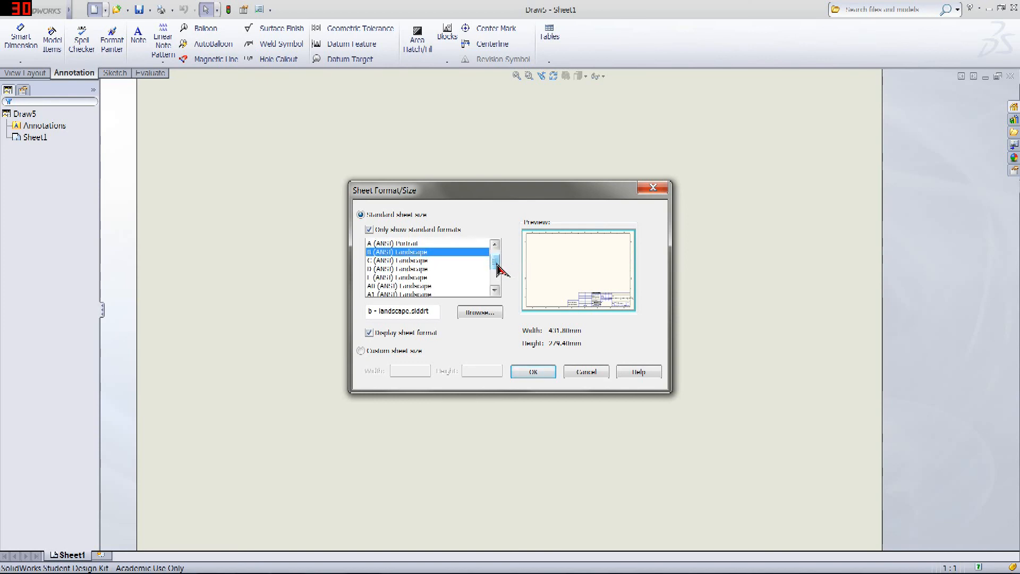
{"action": "left_click", "coordinate": [450, 262]}
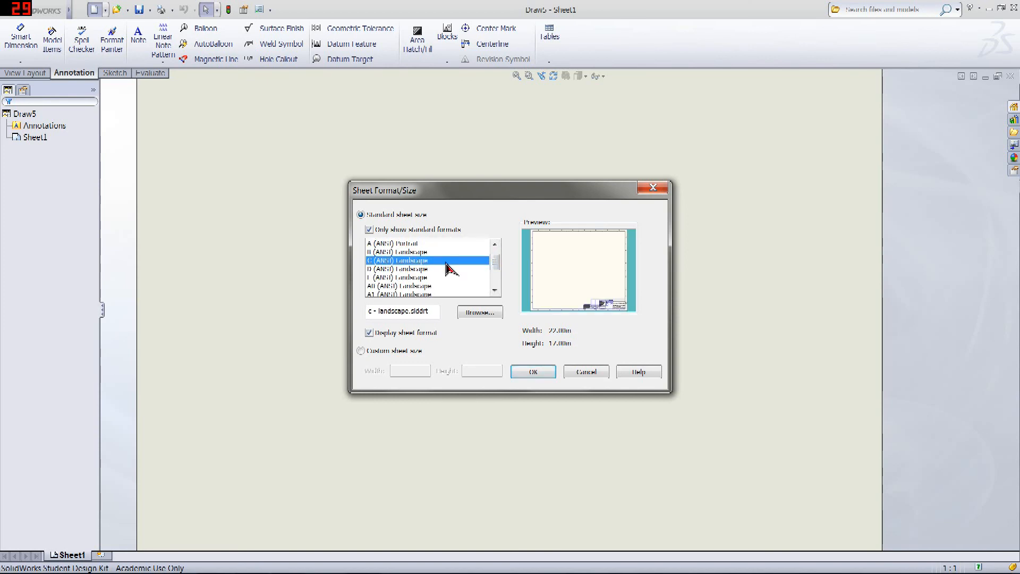
{"action": "left_click", "coordinate": [435, 253]}
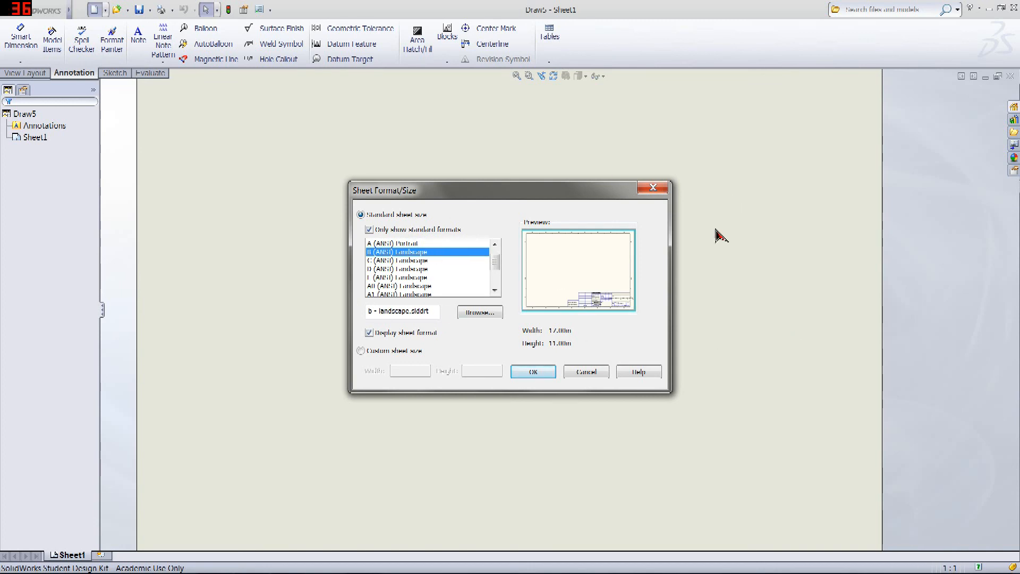
{"action": "left_click", "coordinate": [533, 372]}
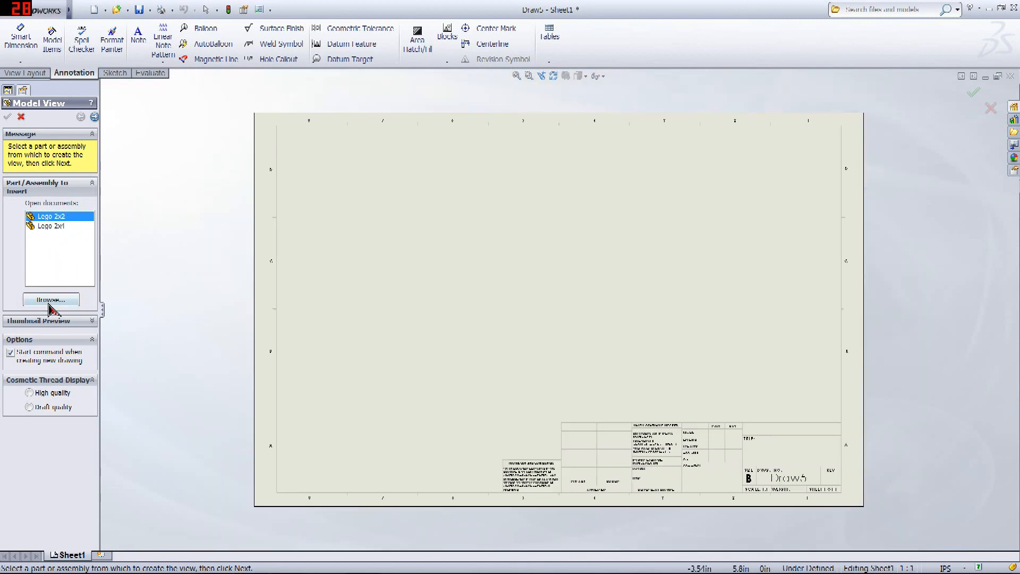
- Load LegoAssembly from the Lego folder as the model for the drawing views
{"action": "left_click", "coordinate": [53, 226]}
{"action": "left_click", "coordinate": [51, 300]}
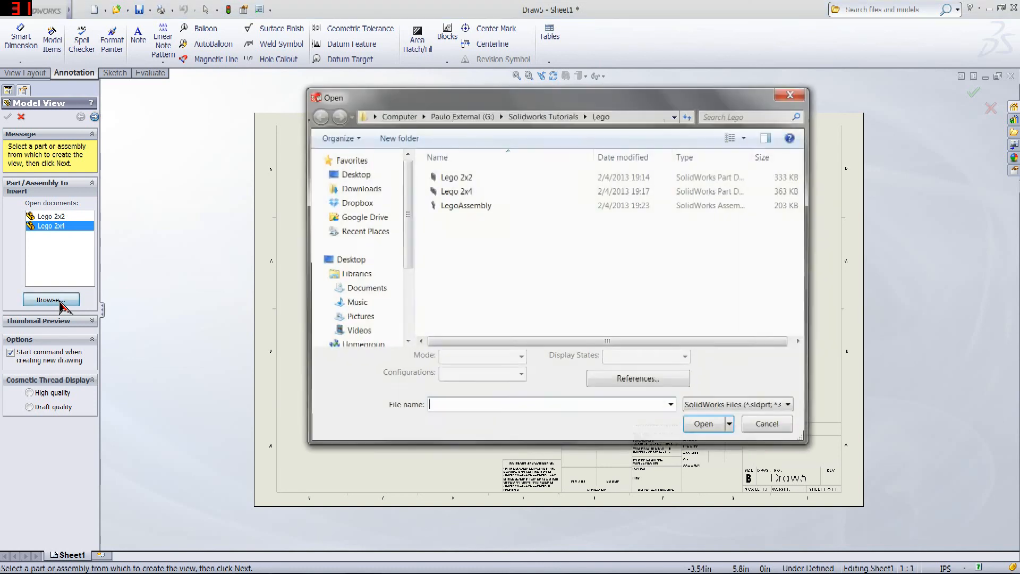
{"action": "left_click", "coordinate": [478, 205]}
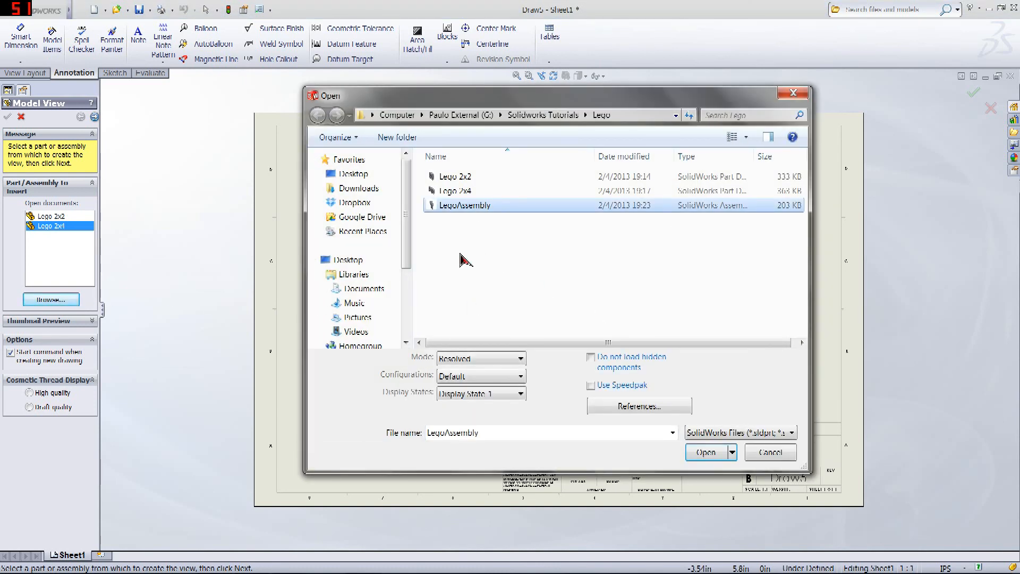
{"action": "left_click", "coordinate": [700, 453]}
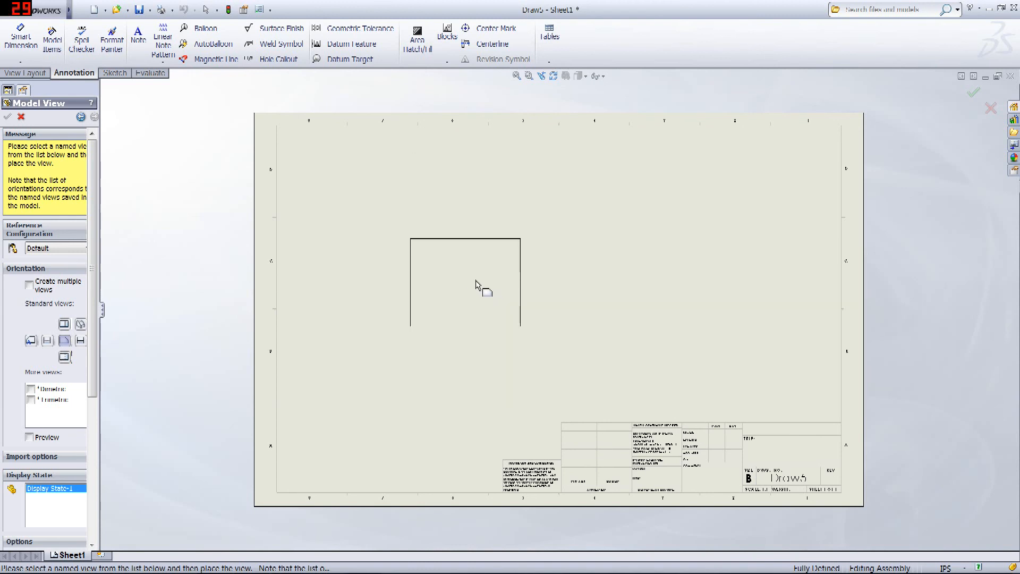
- Place a base view of the studded face near the sheet's middle, with projected views beside and below it and an isometric view above
{"action": "key", "text": "z"}
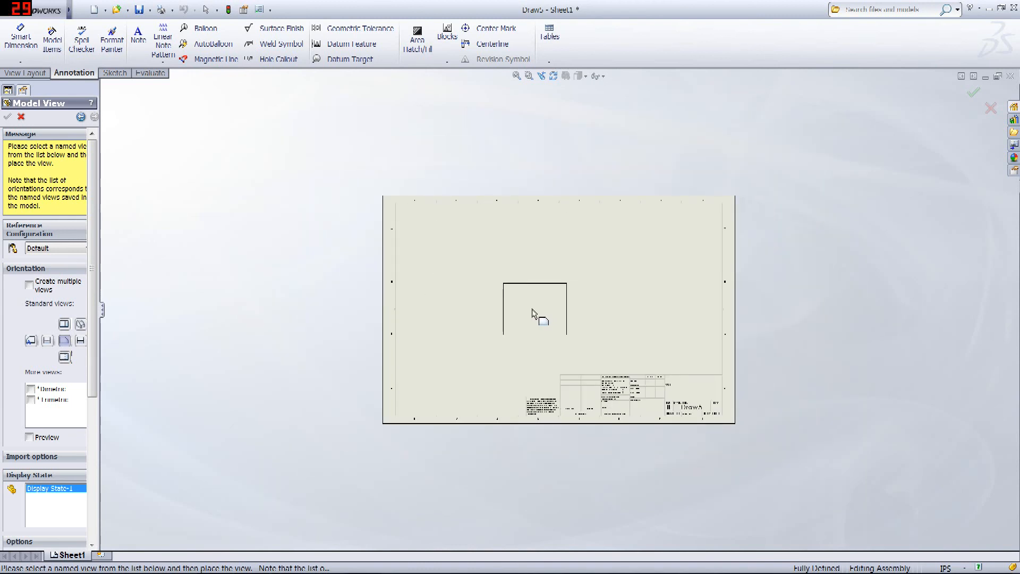
{"action": "scroll", "coordinate": [502, 293], "scroll_direction": "up", "scroll_amount": 3}
{"action": "scroll", "coordinate": [486, 282], "scroll_direction": "down", "scroll_amount": 5}
{"action": "scroll", "coordinate": [627, 343], "scroll_direction": "down", "scroll_amount": 2}
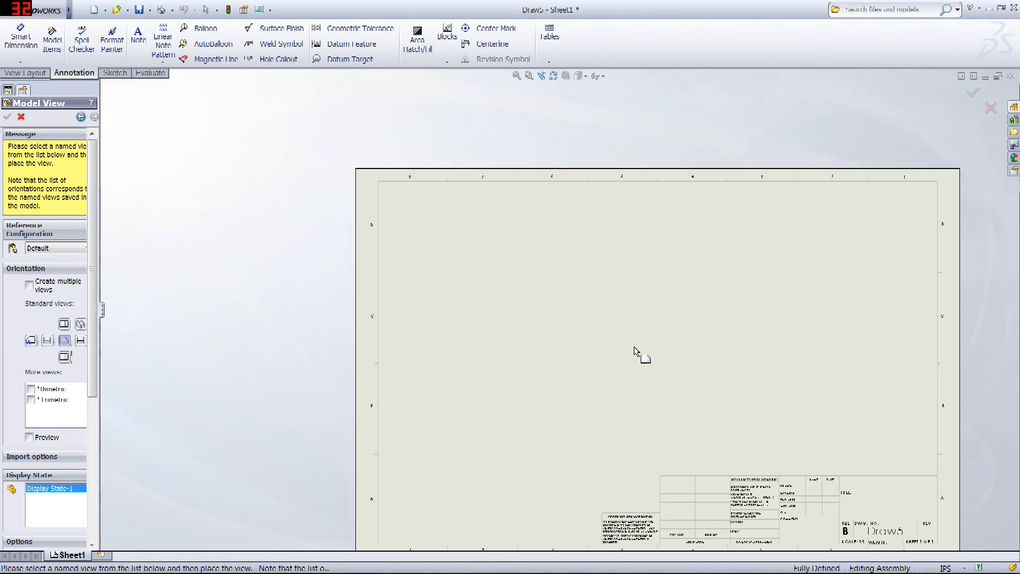
{"action": "left_click", "coordinate": [579, 313]}
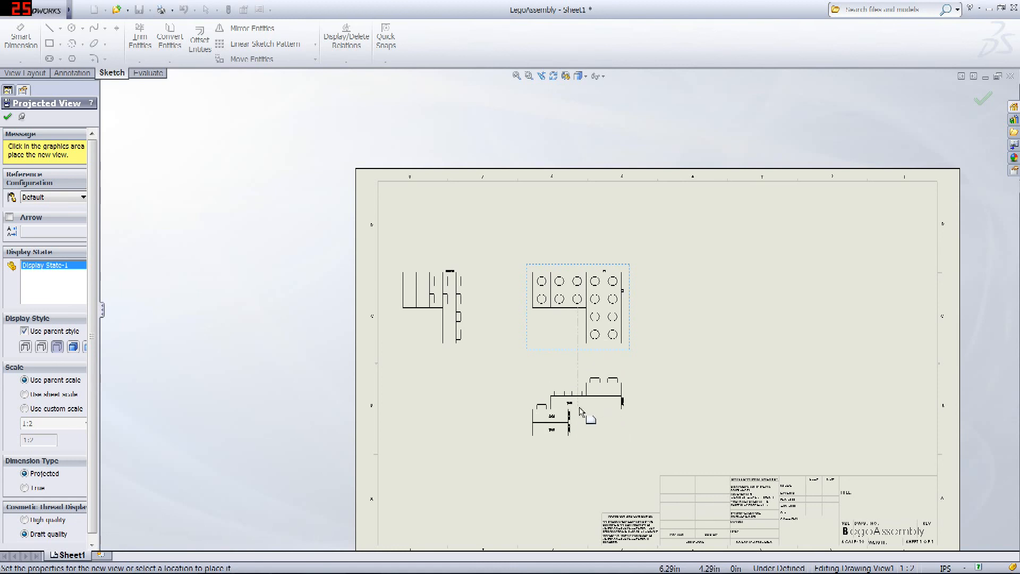
{"action": "left_click", "coordinate": [572, 408]}
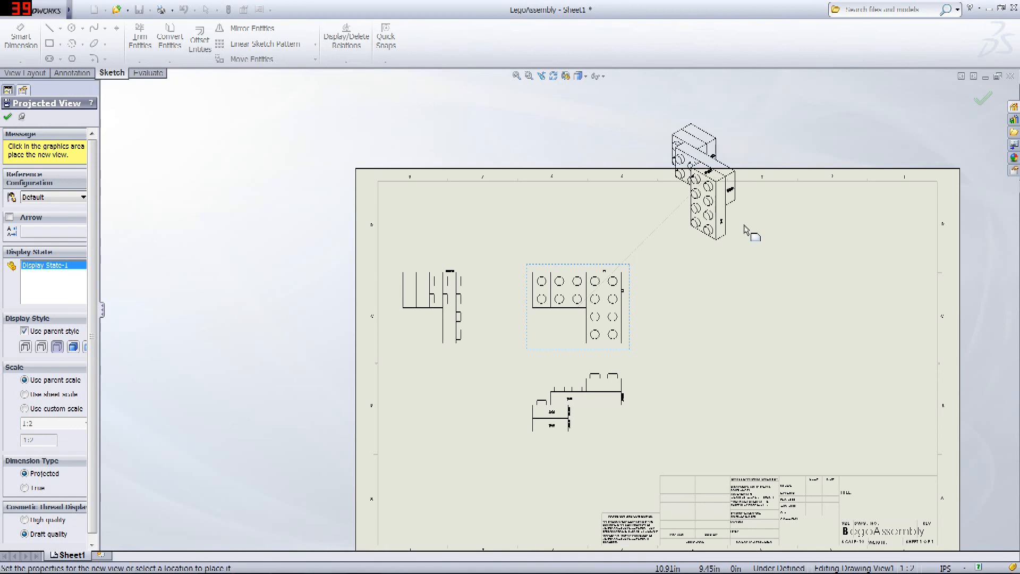
{"action": "left_click", "coordinate": [726, 241]}
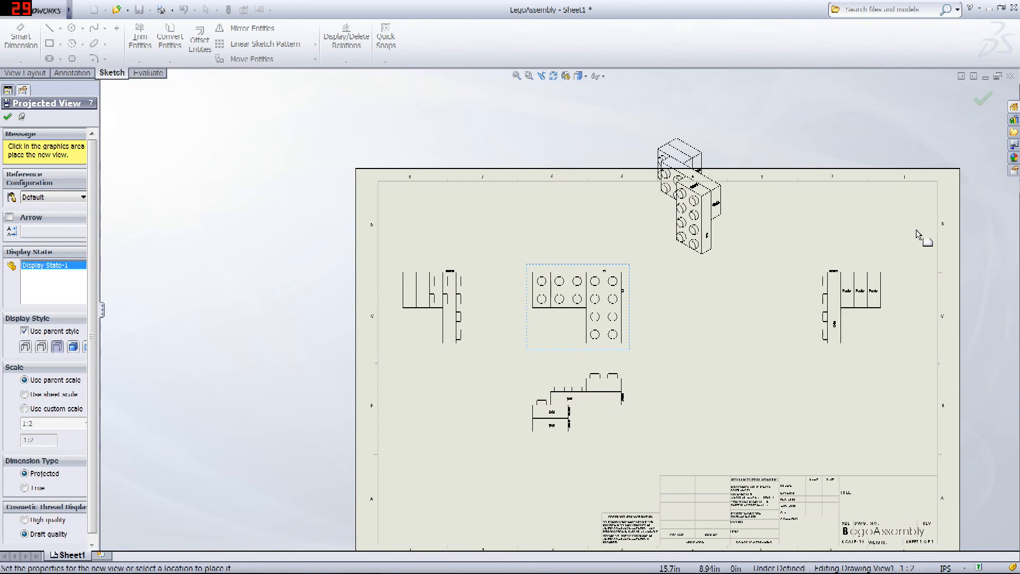
{"action": "left_click", "coordinate": [983, 104]}
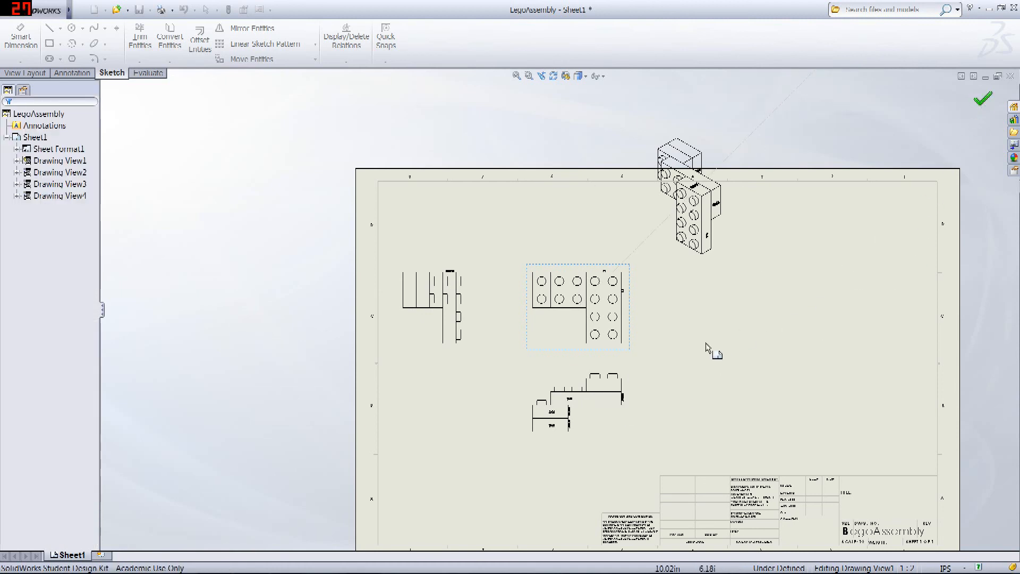
- Move the base view slightly lower and shift the isometric view inside the border near the sheet's upper-right corner
{"action": "scroll", "coordinate": [679, 356], "scroll_direction": "up", "scroll_amount": 3}
{"action": "scroll", "coordinate": [636, 381], "scroll_direction": "down", "scroll_amount": 3}
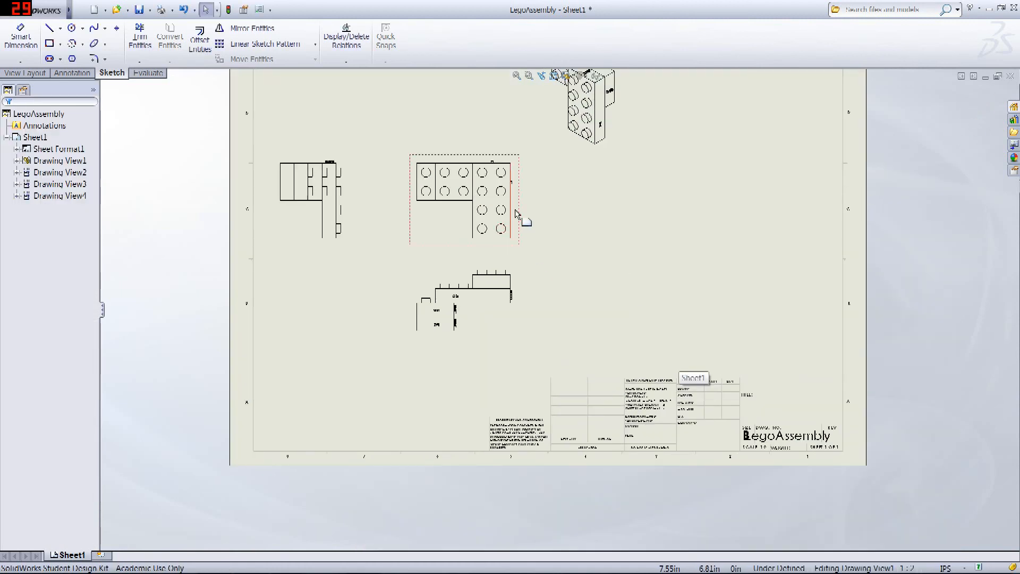
{"action": "mouse_move", "coordinate": [519, 215]}
{"action": "left_mouse_down"}
{"action": "mouse_move", "coordinate": [519, 289]}
{"action": "mouse_move", "coordinate": [521, 227]}
{"action": "mouse_move", "coordinate": [522, 250]}
{"action": "mouse_move", "coordinate": [486, 286]}
{"action": "mouse_move", "coordinate": [301, 266]}
{"action": "mouse_move", "coordinate": [460, 260]}
{"action": "mouse_move", "coordinate": [565, 228]}
{"action": "mouse_move", "coordinate": [500, 303]}
{"action": "mouse_move", "coordinate": [536, 228]}
{"action": "mouse_move", "coordinate": [523, 250]}
{"action": "left_mouse_up"}
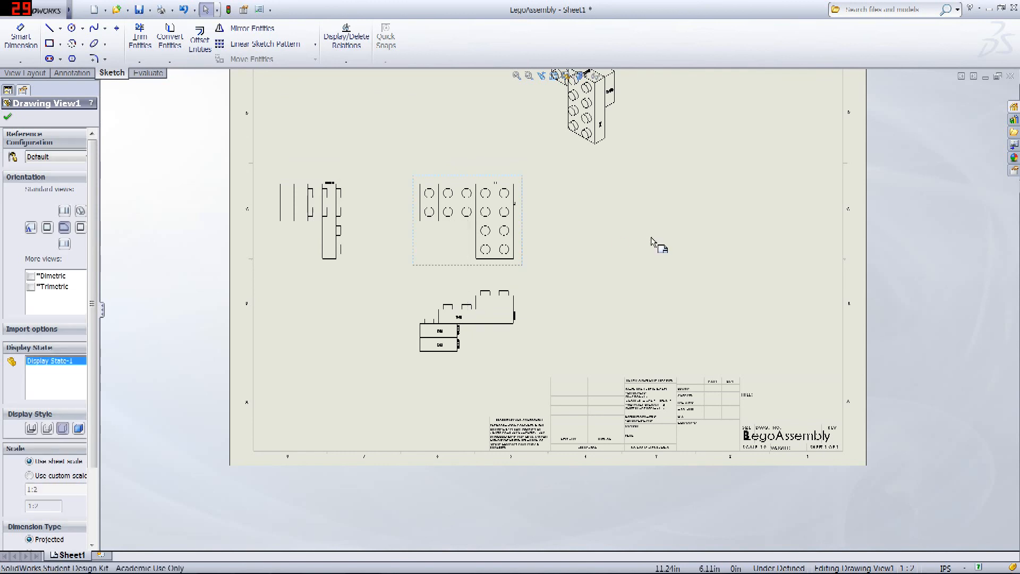
{"action": "scroll", "coordinate": [650, 237], "scroll_direction": "up", "scroll_amount": 1}
{"action": "left_click", "coordinate": [644, 218]}
{"action": "mouse_move", "coordinate": [614, 159]}
{"action": "left_mouse_down"}
{"action": "mouse_move", "coordinate": [653, 240]}
{"action": "mouse_move", "coordinate": [662, 204]}
{"action": "mouse_move", "coordinate": [769, 260]}
{"action": "left_mouse_up"}
{"action": "left_click", "coordinate": [595, 321]}
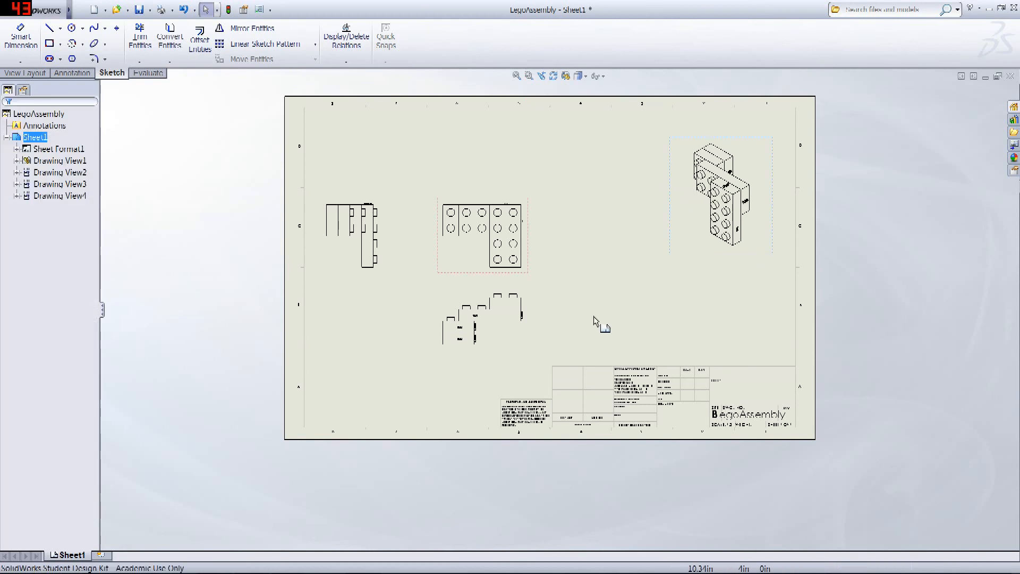
- Examine the brick outlines and engraved text in the three orthographic views up close
{"action": "scroll", "coordinate": [420, 316], "scroll_direction": "down", "scroll_amount": 4}
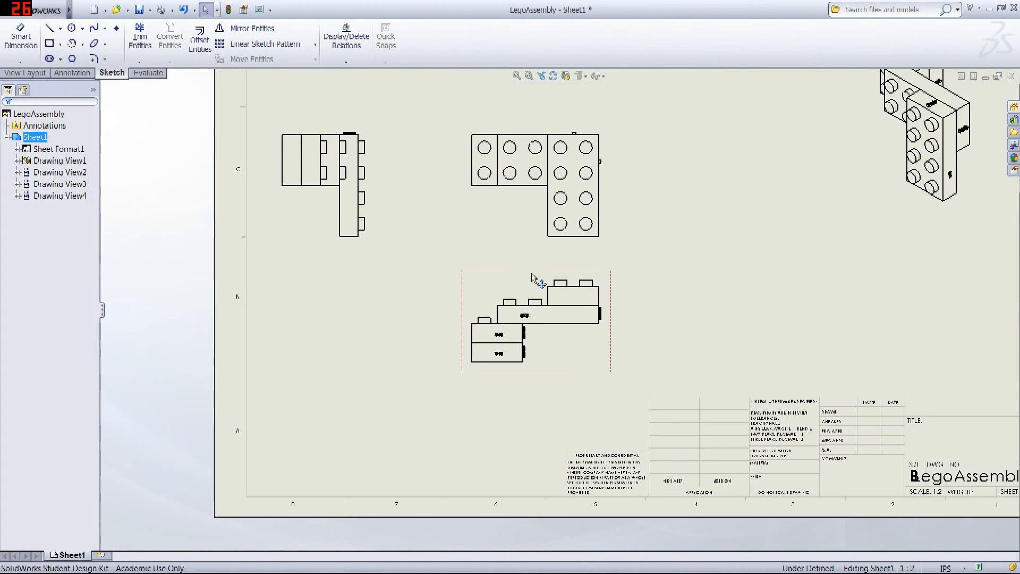
{"action": "scroll", "coordinate": [585, 306], "scroll_direction": "up", "scroll_amount": 4}
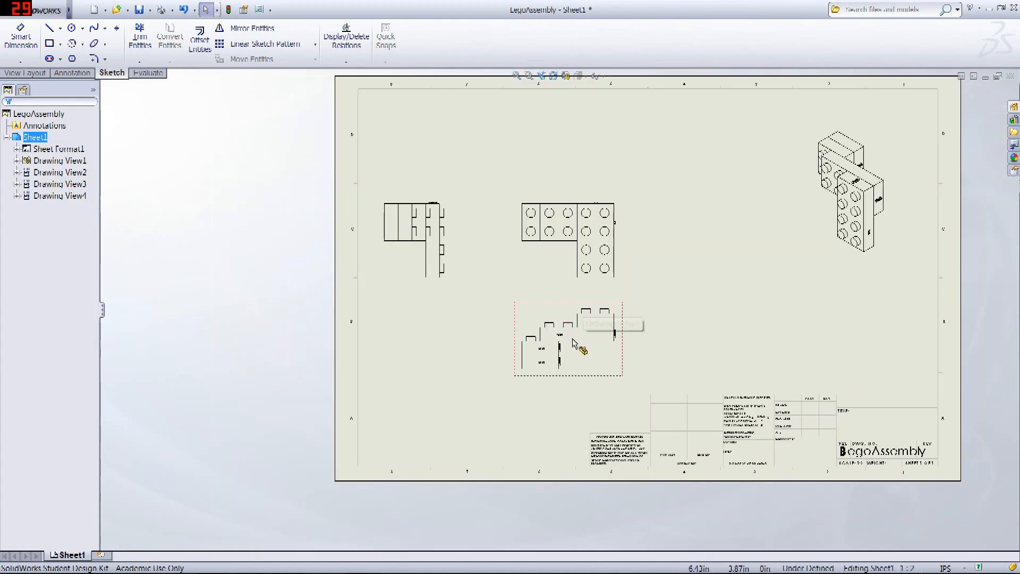
{"action": "scroll", "coordinate": [574, 343], "scroll_direction": "down", "scroll_amount": 5}
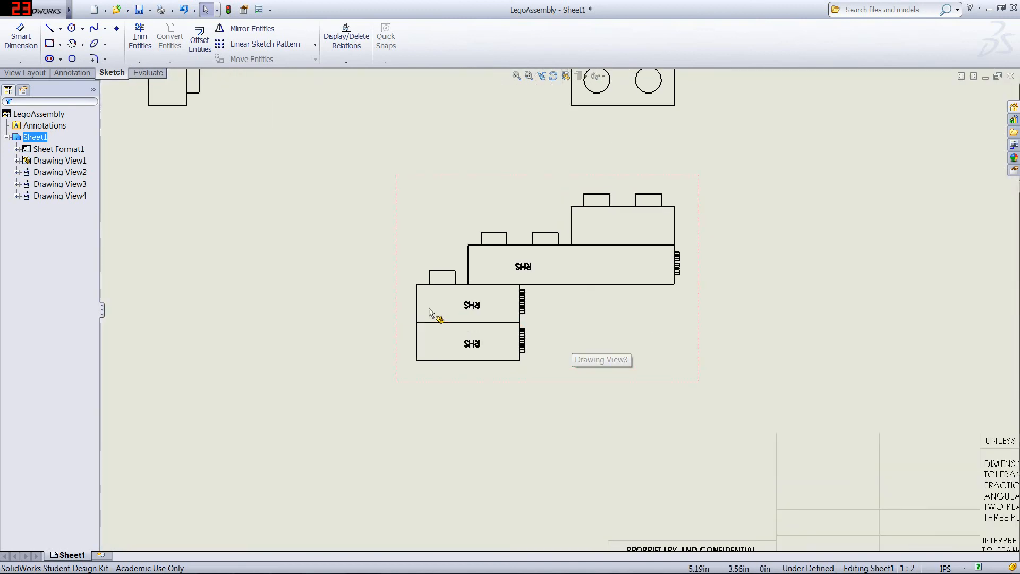
{"action": "scroll", "coordinate": [529, 311], "scroll_direction": "up", "scroll_amount": 2}
{"action": "scroll", "coordinate": [555, 306], "scroll_direction": "up", "scroll_amount": 3}
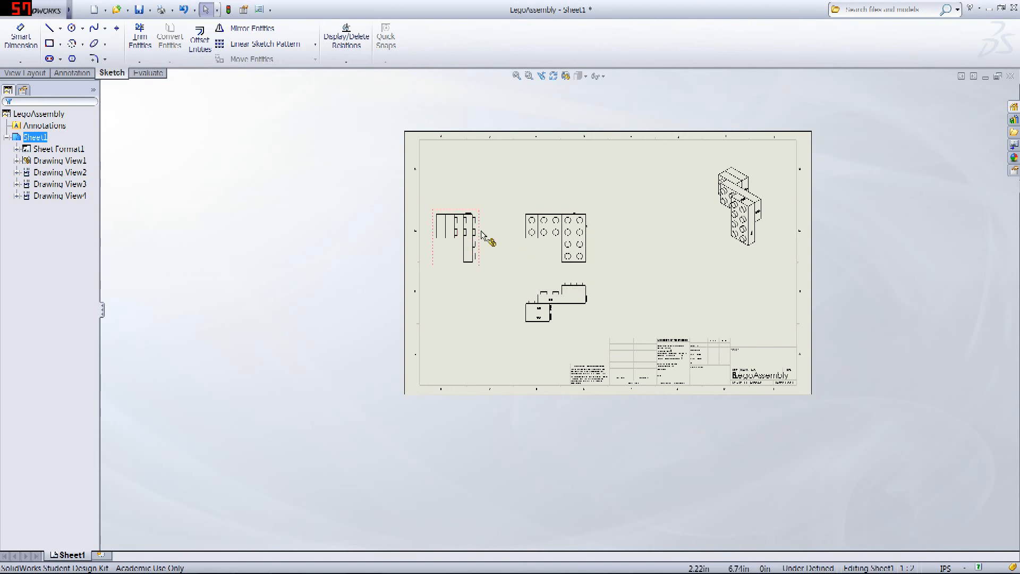
{"action": "scroll", "coordinate": [558, 254], "scroll_direction": "down", "scroll_amount": 4}
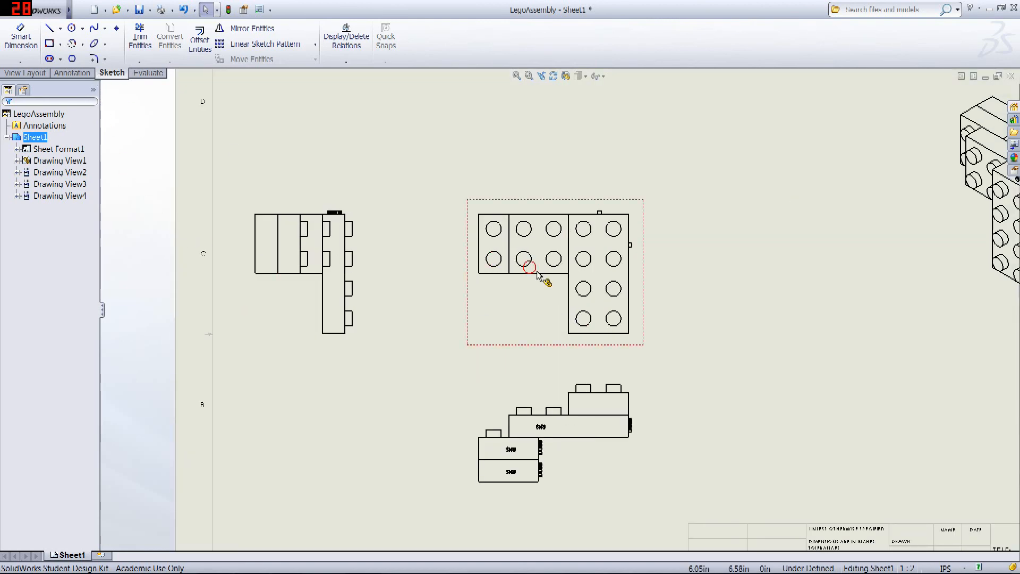
{"action": "scroll", "coordinate": [558, 310], "scroll_direction": "up", "scroll_amount": 2}
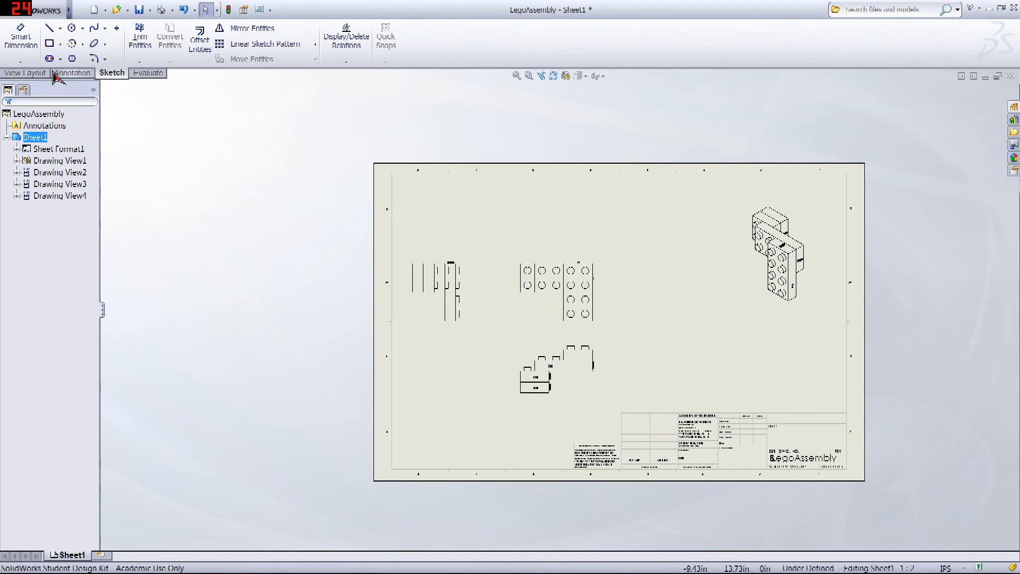
- Dimension the length and width of the vertical 2x4 brick in the base view with Smart Dimension
{"action": "left_click", "coordinate": [72, 73]}
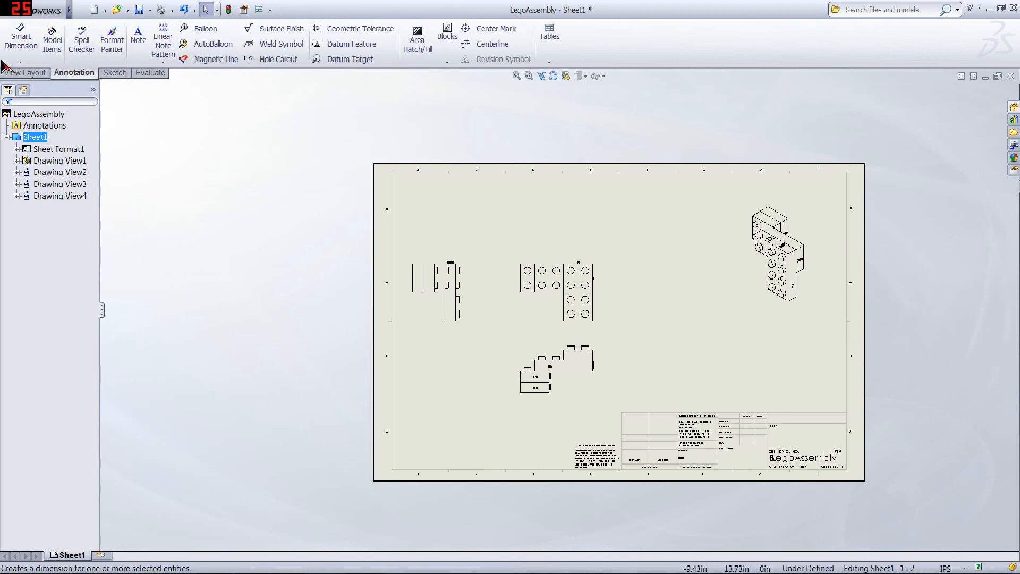
{"action": "left_click", "coordinate": [25, 45]}
{"action": "scroll", "coordinate": [585, 297], "scroll_direction": "up", "scroll_amount": 4}
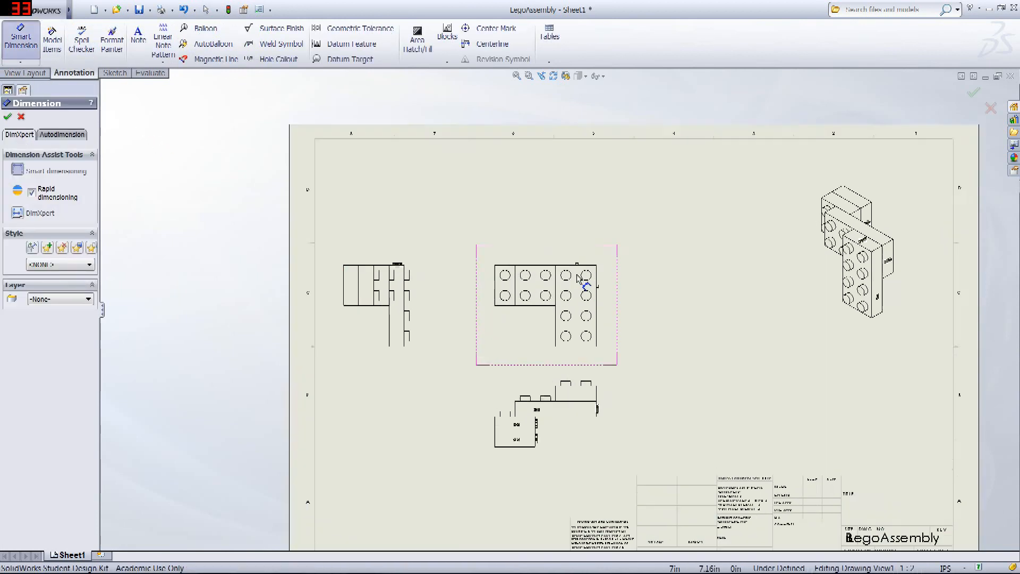
{"action": "scroll", "coordinate": [540, 429], "scroll_direction": "down", "scroll_amount": 3}
{"action": "scroll", "coordinate": [523, 319], "scroll_direction": "up", "scroll_amount": 1}
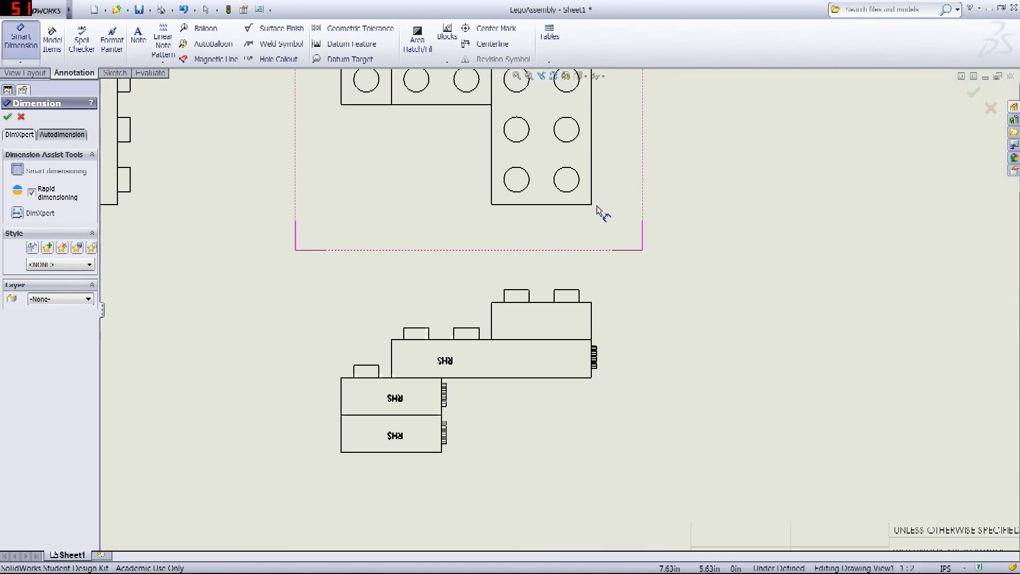
{"action": "middle_click_drag", "start_coordinate": [675, 174], "coordinate": [670, 327]}
{"action": "scroll", "coordinate": [683, 276], "scroll_direction": "up", "scroll_amount": 2}
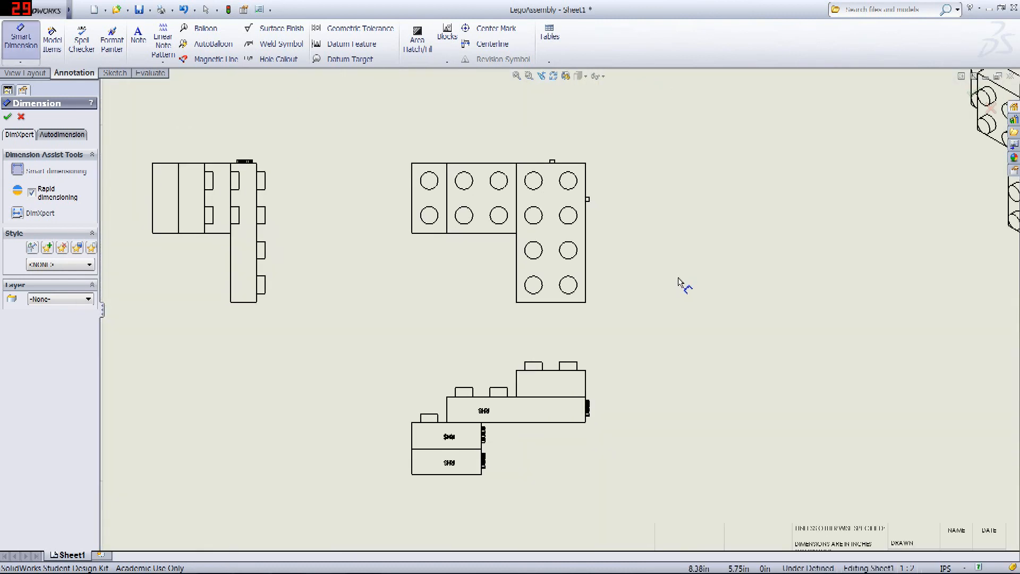
{"action": "left_click", "coordinate": [588, 255]}
{"action": "left_click", "coordinate": [694, 234]}
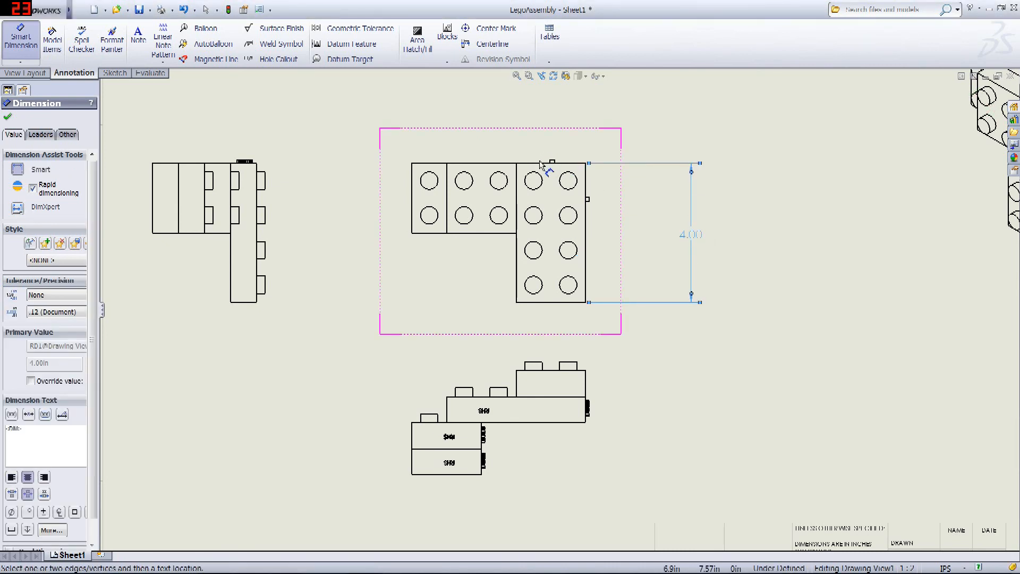
{"action": "left_click", "coordinate": [542, 163]}
{"action": "left_click", "coordinate": [547, 102]}
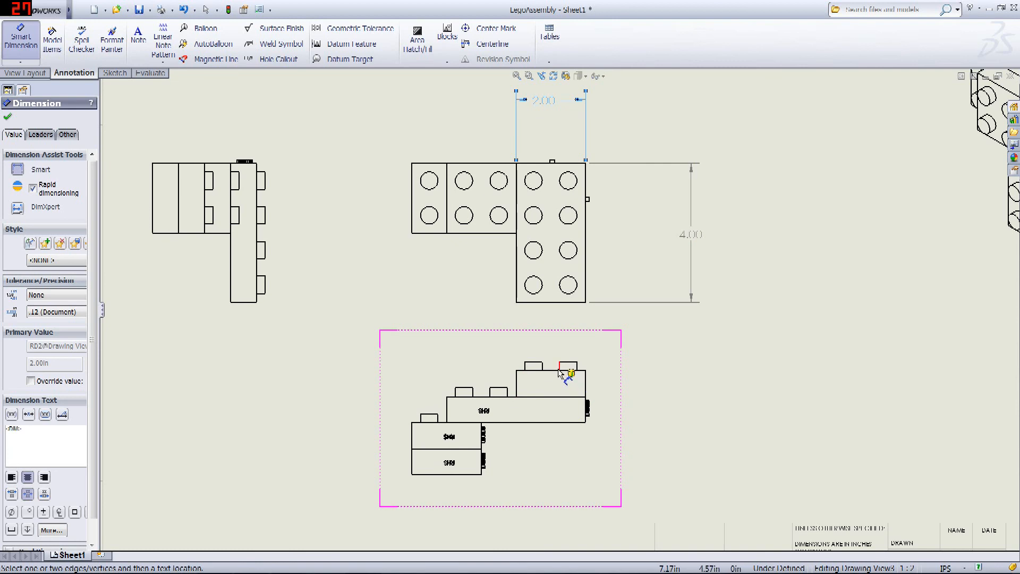
- Dimension the top brick's body height and its stud height in the projected view below the base view
{"action": "left_click", "coordinate": [563, 397]}
{"action": "left_click", "coordinate": [662, 384]}
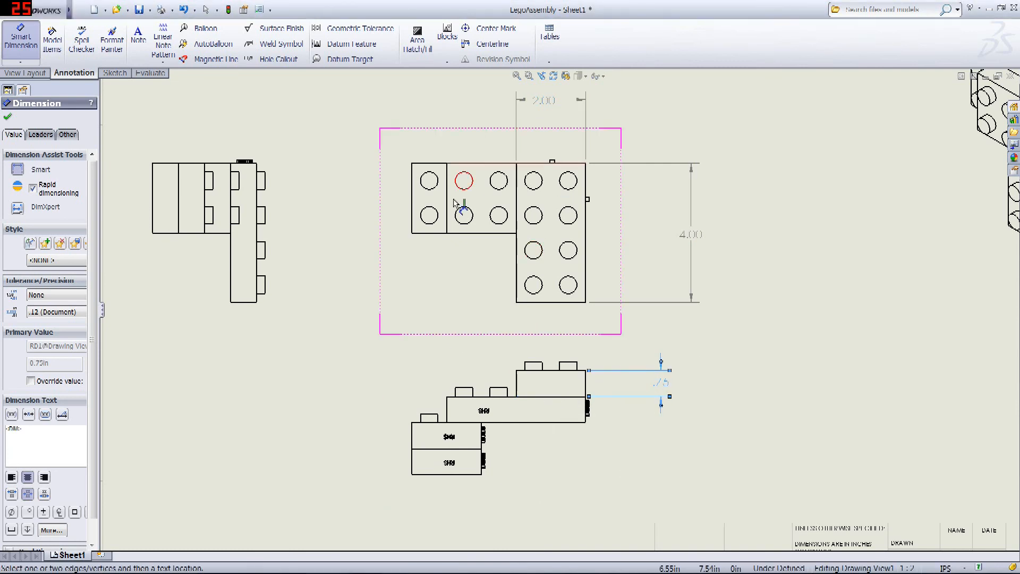
{"action": "scroll", "coordinate": [562, 382], "scroll_direction": "down", "scroll_amount": 3}
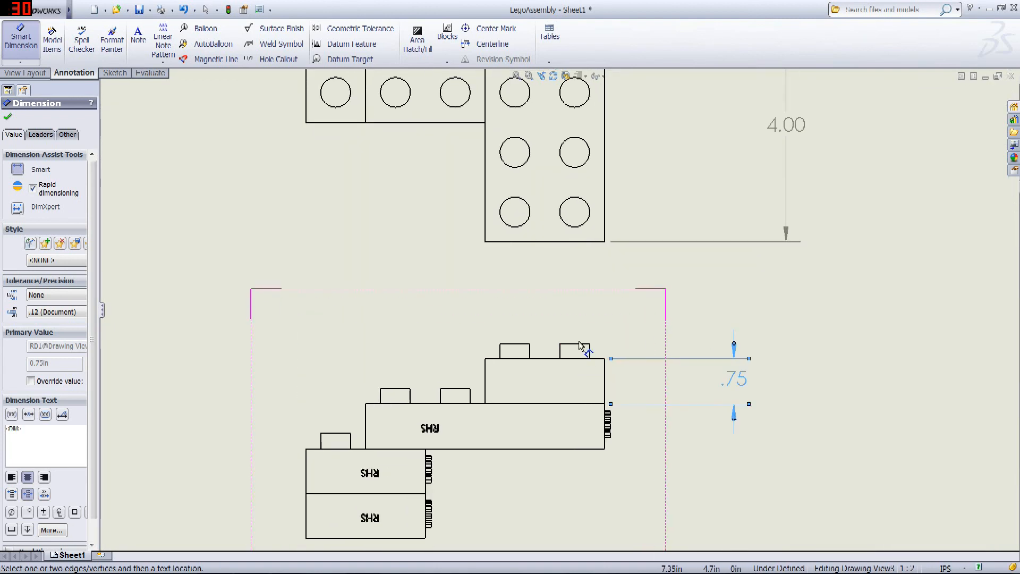
{"action": "left_click", "coordinate": [580, 348]}
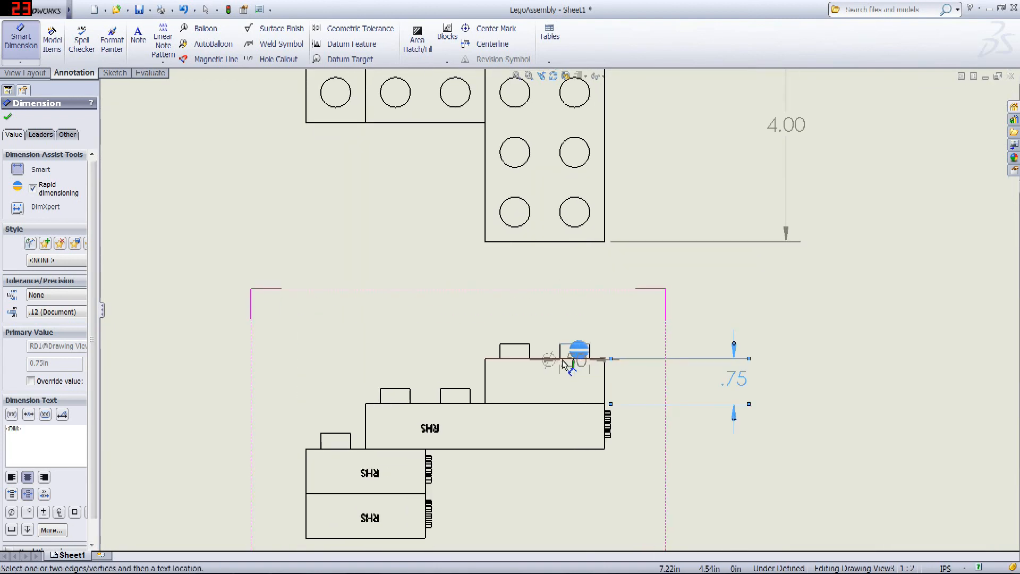
{"action": "left_click", "coordinate": [546, 360]}
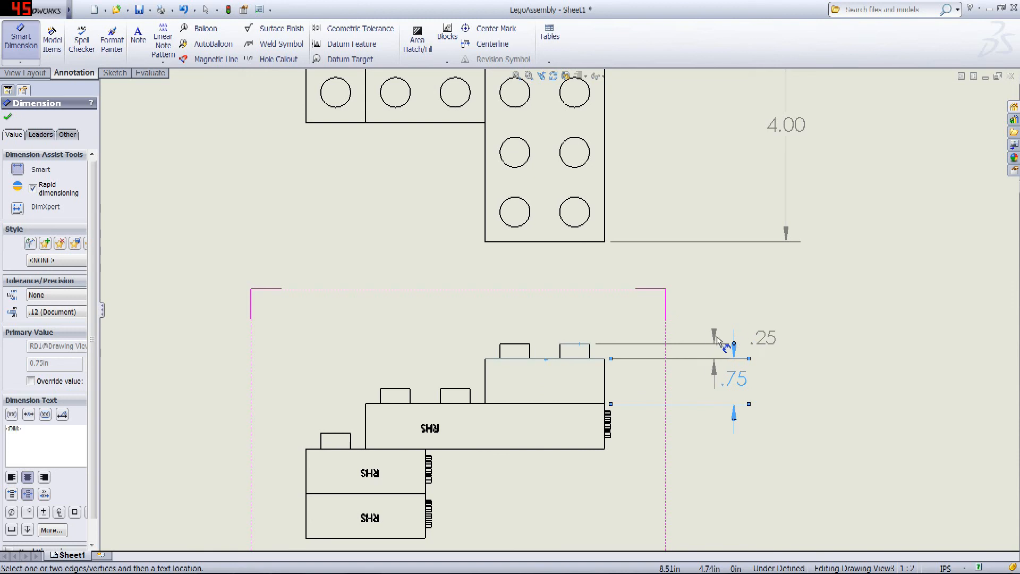
{"action": "left_click", "coordinate": [692, 326]}
- Dimension a stud's diameter on the vertical brick and the width of the horizontal brick in the base view
{"action": "scroll", "coordinate": [553, 314], "scroll_direction": "up", "scroll_amount": 3}
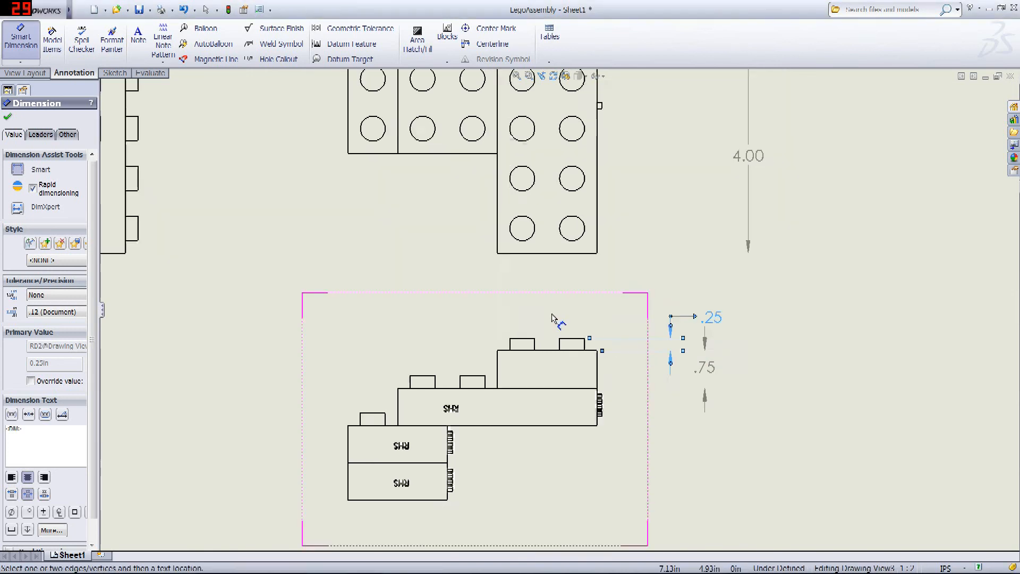
{"action": "left_click", "coordinate": [567, 253]}
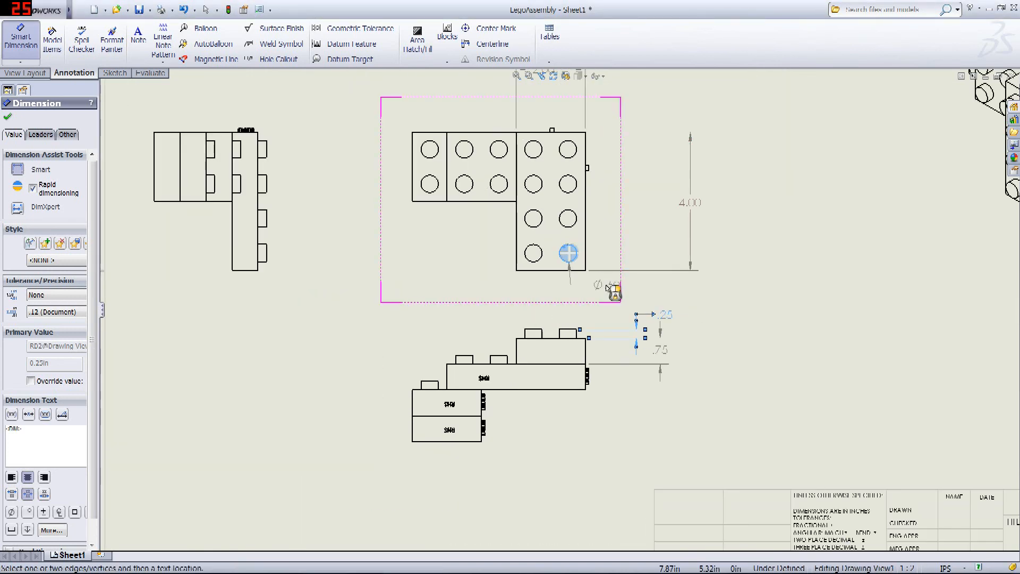
{"action": "left_click", "coordinate": [573, 296]}
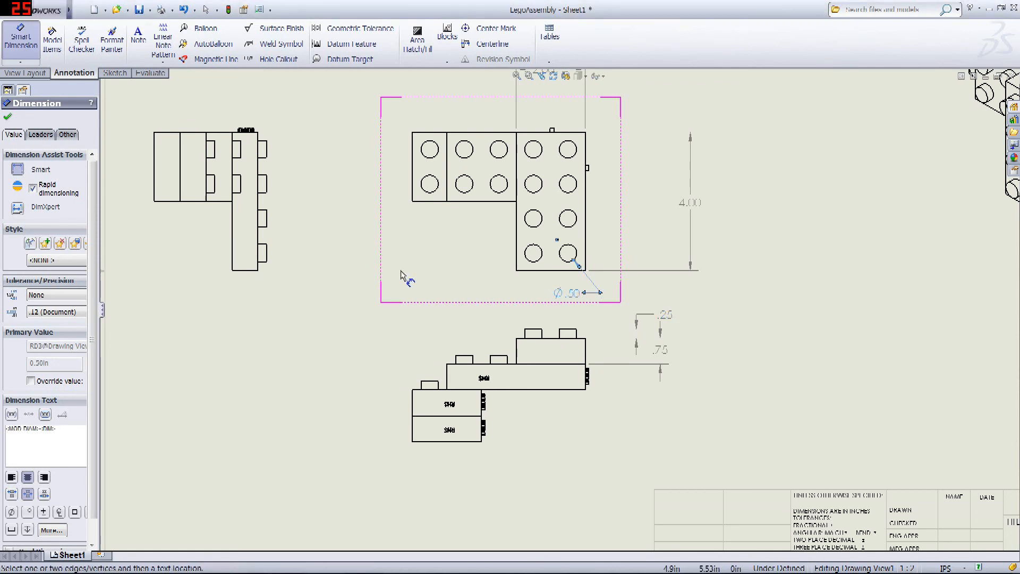
{"action": "scroll", "coordinate": [541, 291], "scroll_direction": "up", "scroll_amount": 3}
{"action": "scroll", "coordinate": [550, 292], "scroll_direction": "up", "scroll_amount": 2}
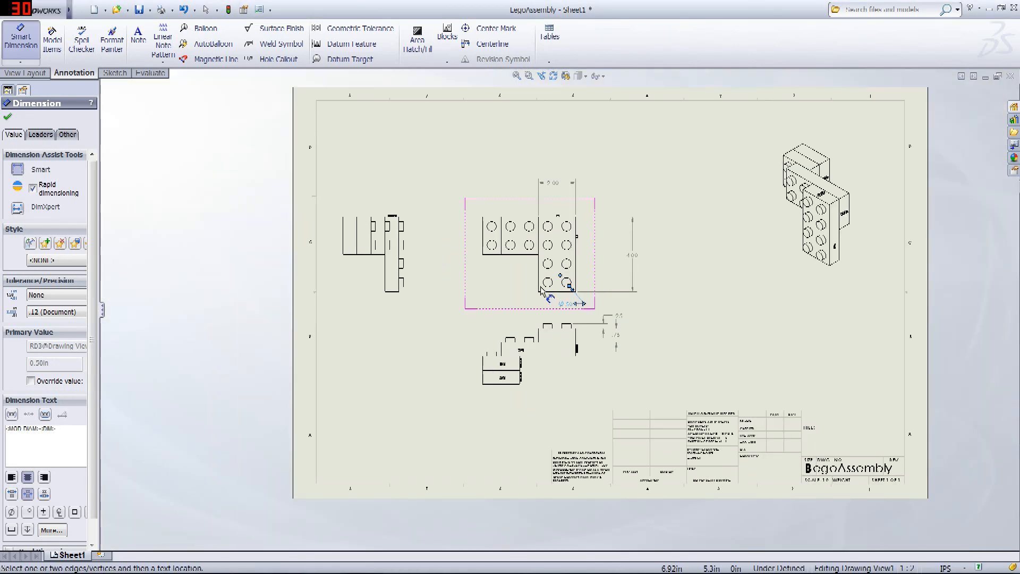
{"action": "scroll", "coordinate": [563, 281], "scroll_direction": "up", "scroll_amount": 2}
{"action": "scroll", "coordinate": [567, 273], "scroll_direction": "down", "scroll_amount": 2}
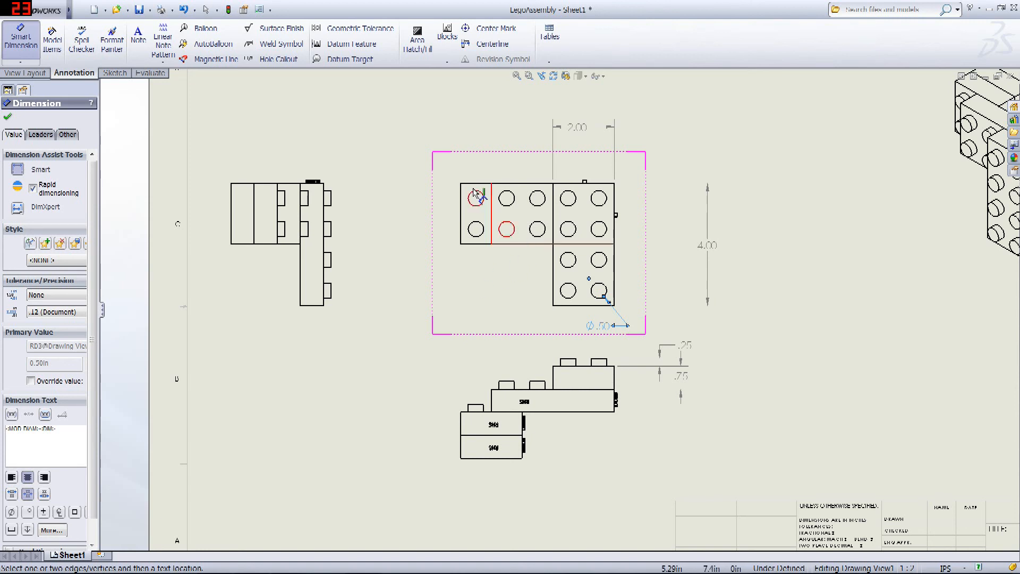
{"action": "left_click", "coordinate": [493, 217]}
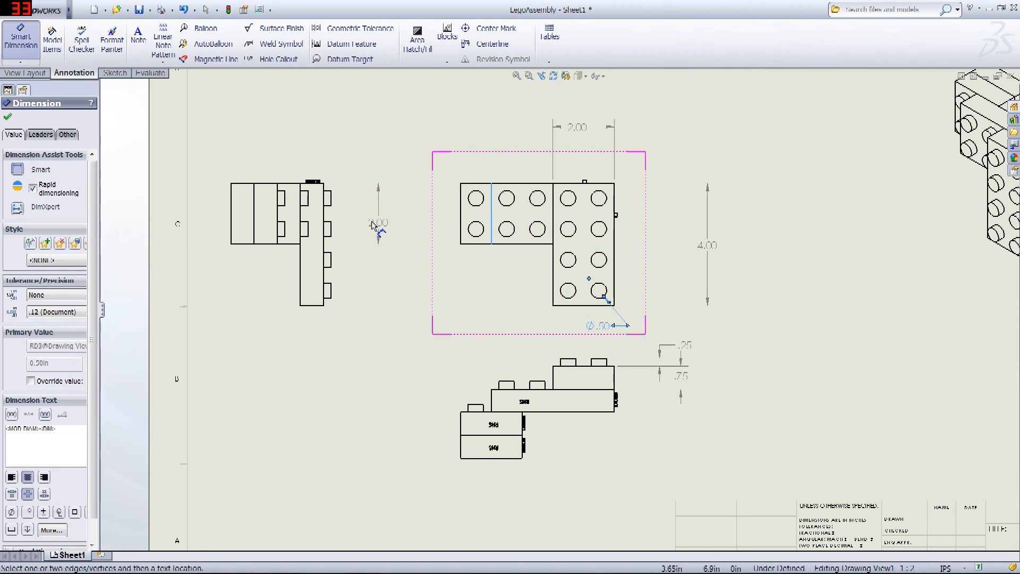
{"action": "left_click", "coordinate": [388, 217]}
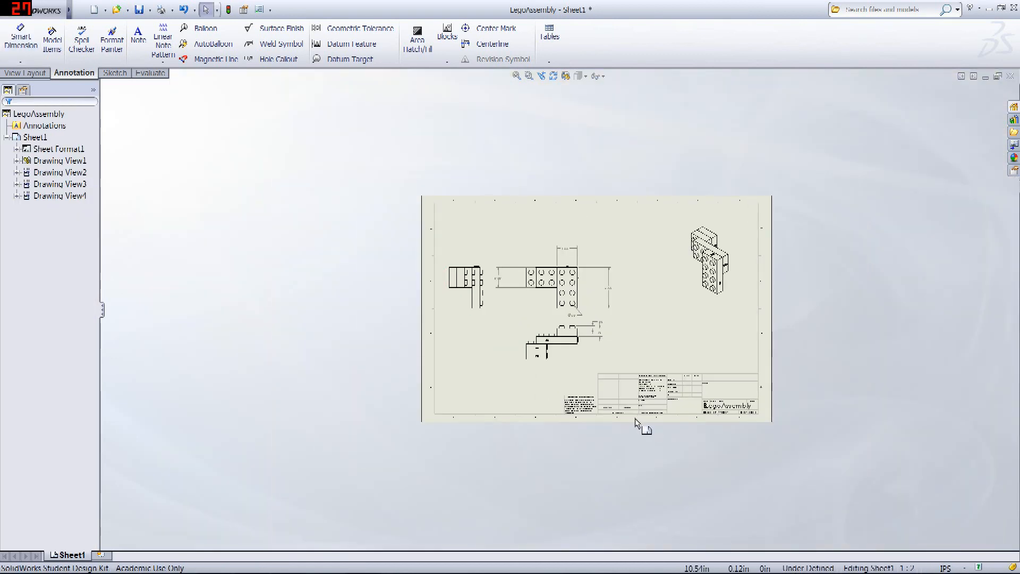
- Sketch a horizontal section line across the side view from the outer brick edge's midpoint, accepting it as a partial section cut
{"action": "scroll", "coordinate": [584, 340], "scroll_direction": "down", "scroll_amount": 4}
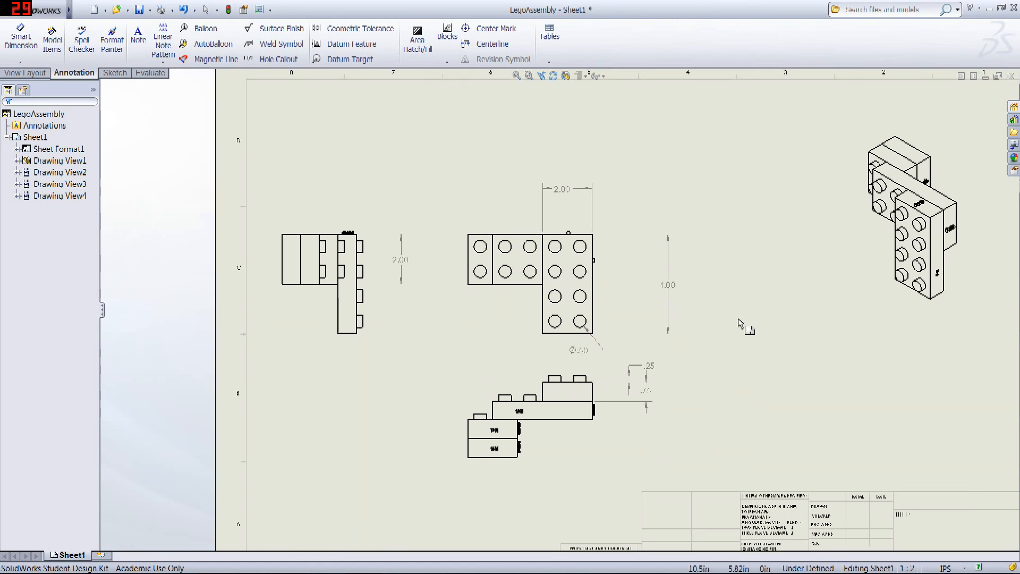
{"action": "key", "text": "f"}
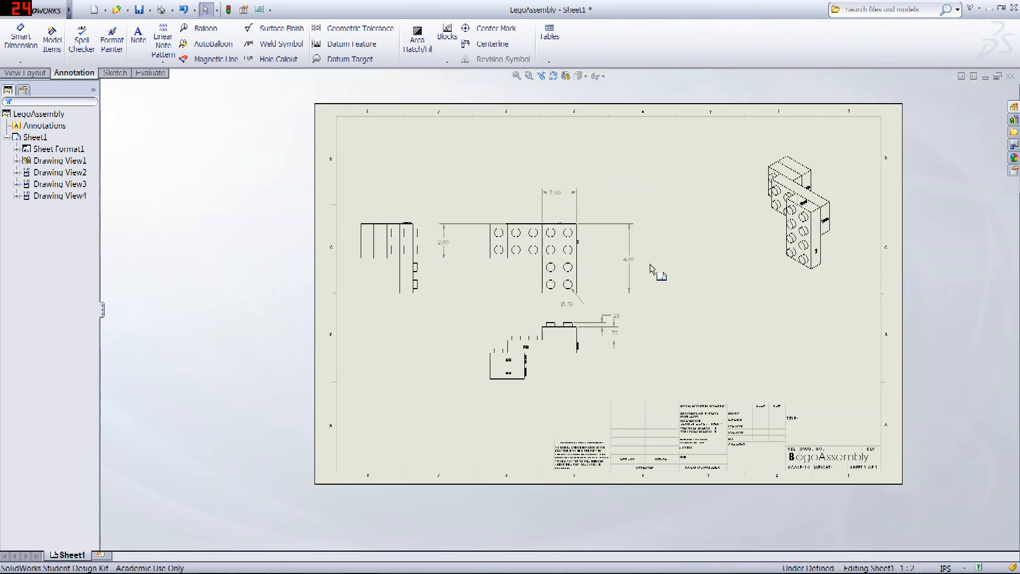
{"action": "left_click", "coordinate": [26, 74]}
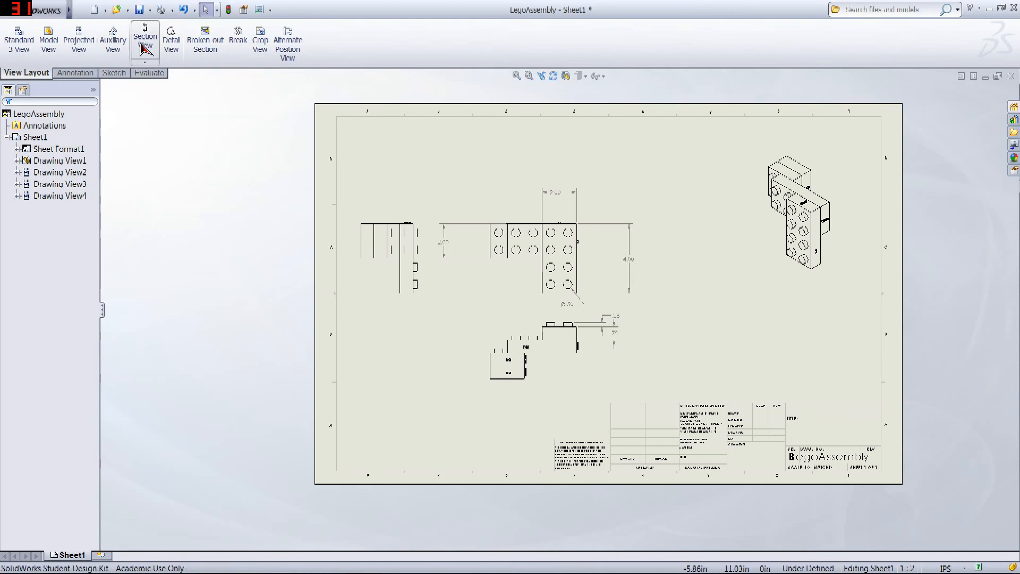
{"action": "left_click", "coordinate": [145, 42]}
{"action": "scroll", "coordinate": [586, 329], "scroll_direction": "down", "scroll_amount": 3}
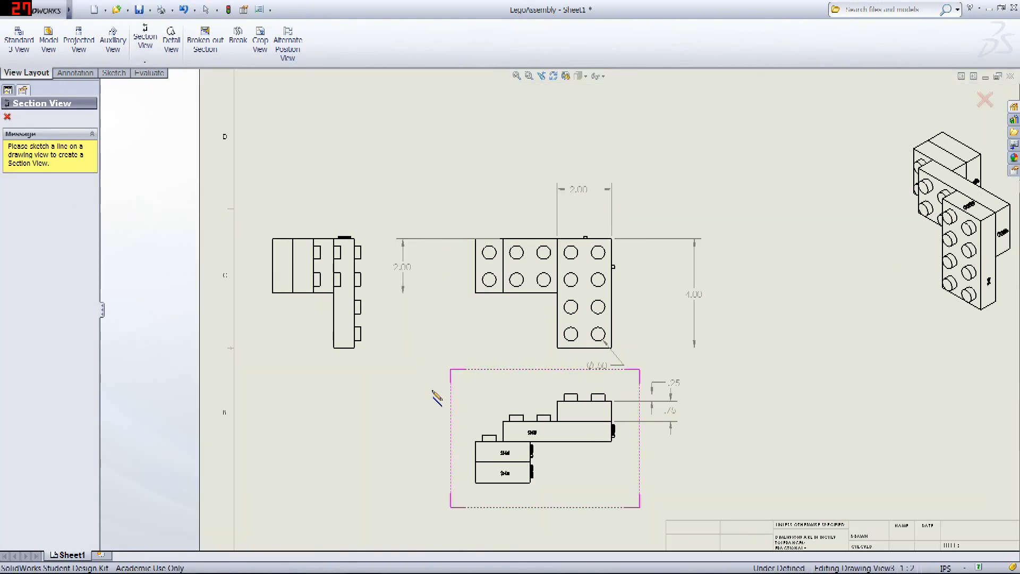
{"action": "scroll", "coordinate": [469, 423], "scroll_direction": "up", "scroll_amount": 5}
{"action": "scroll", "coordinate": [495, 319], "scroll_direction": "down", "scroll_amount": 5}
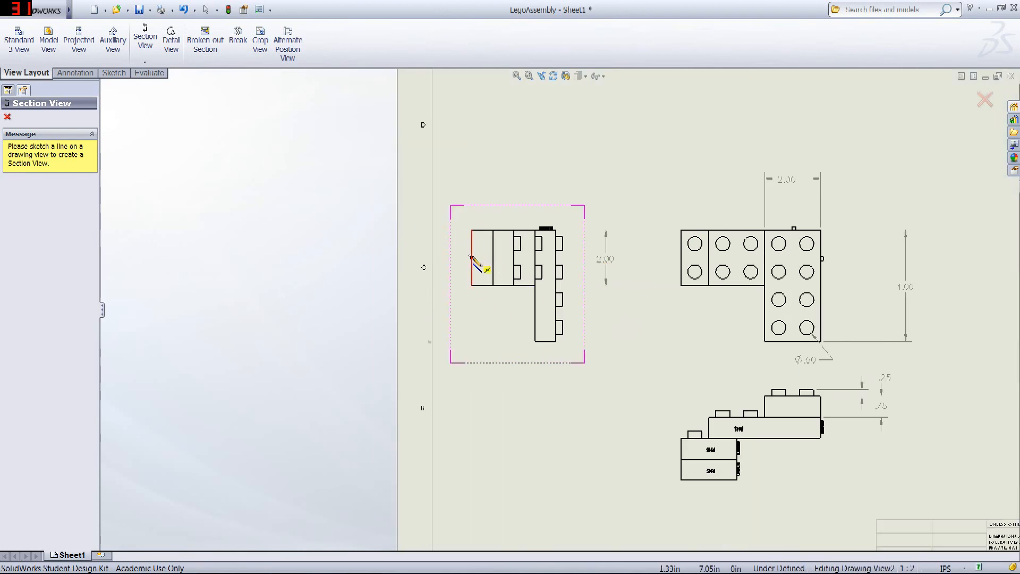
{"action": "left_click", "coordinate": [470, 258]}
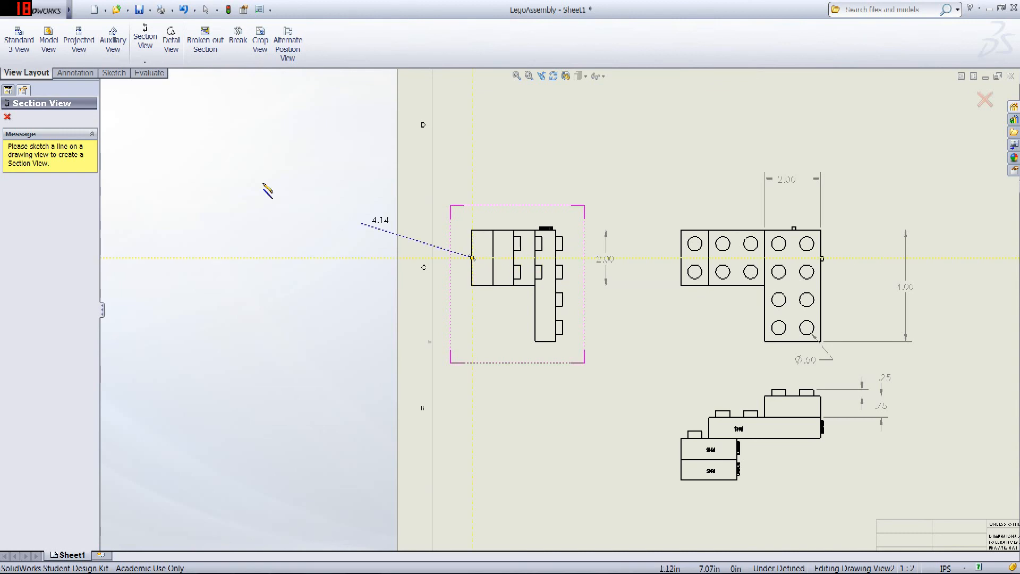
{"action": "left_click", "coordinate": [557, 258]}
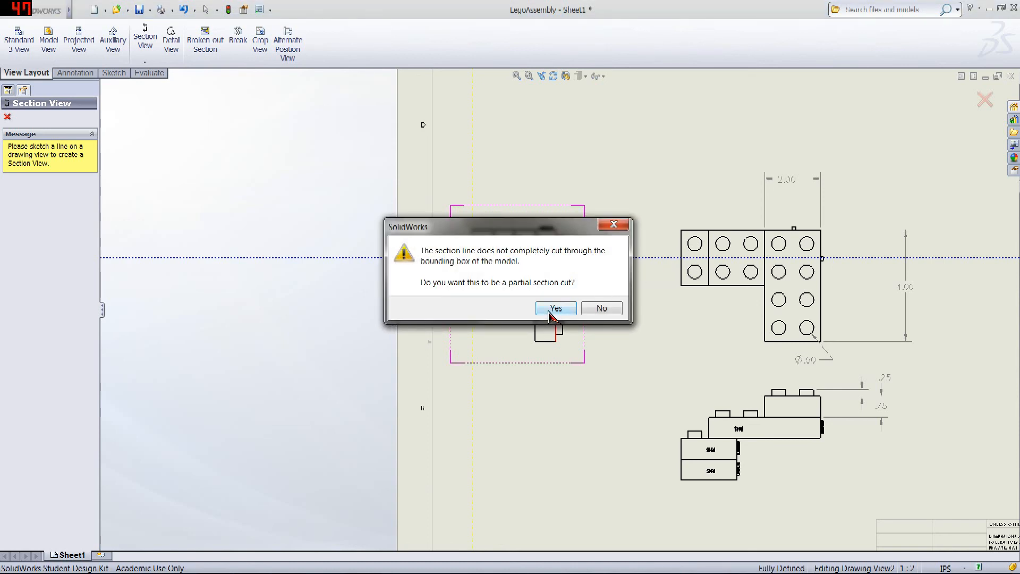
{"action": "left_click", "coordinate": [552, 310]}
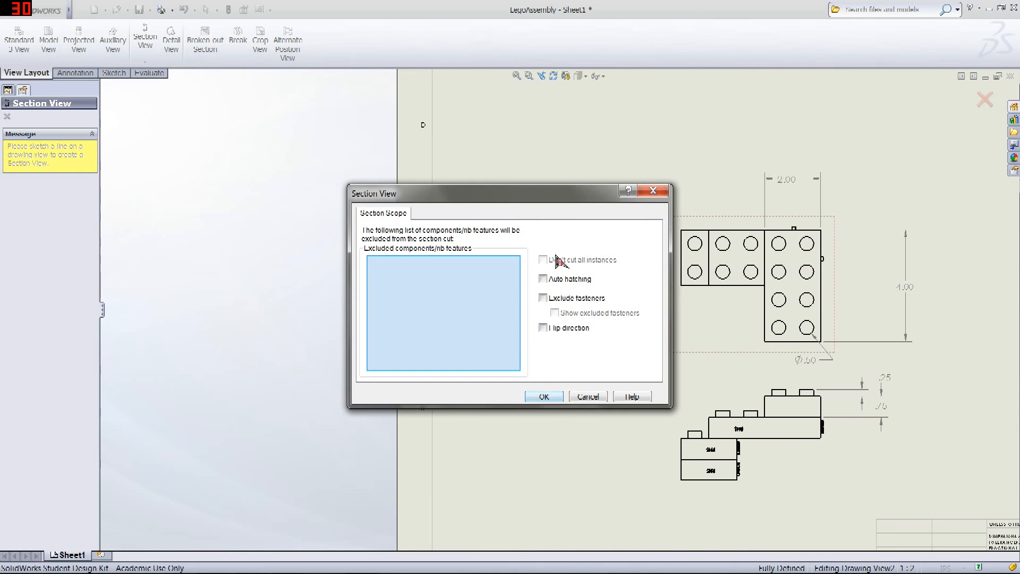
- Accept the section scope without excluded components and place the section view directly below the side view
{"action": "left_click", "coordinate": [557, 402]}
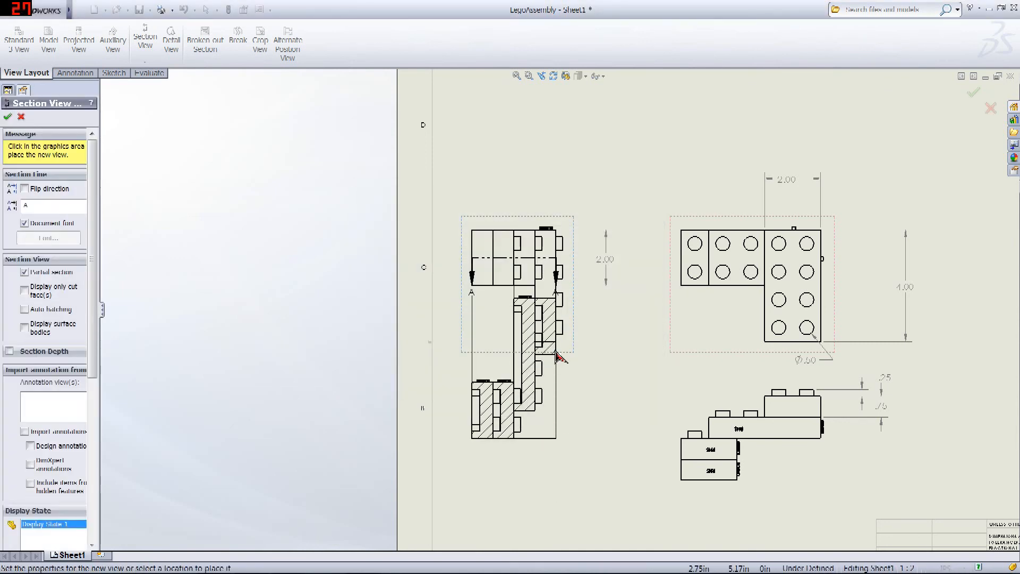
{"action": "scroll", "coordinate": [559, 405], "scroll_direction": "up", "scroll_amount": 1}
{"action": "scroll", "coordinate": [563, 437], "scroll_direction": "down", "scroll_amount": 1}
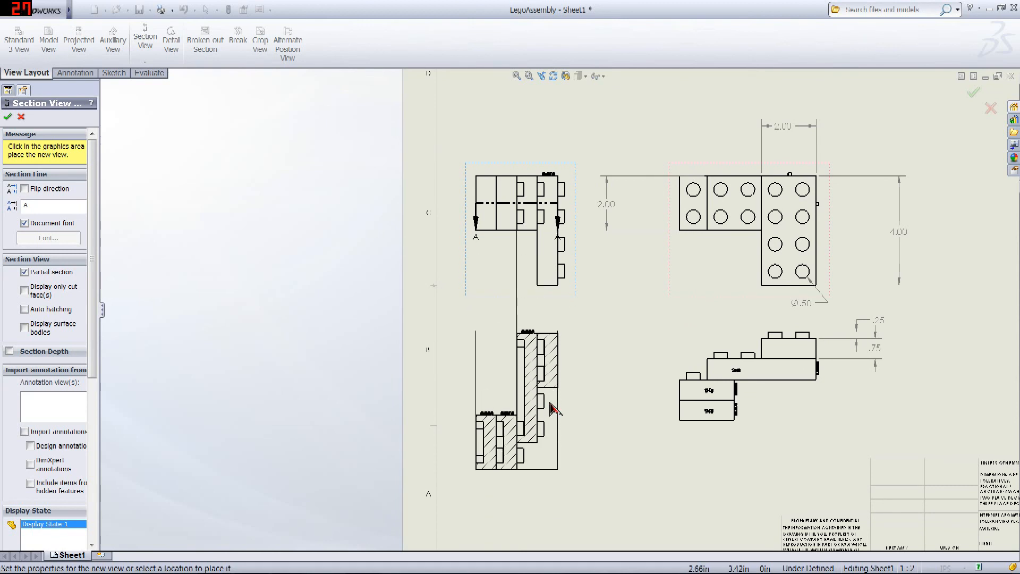
{"action": "left_click", "coordinate": [556, 403]}
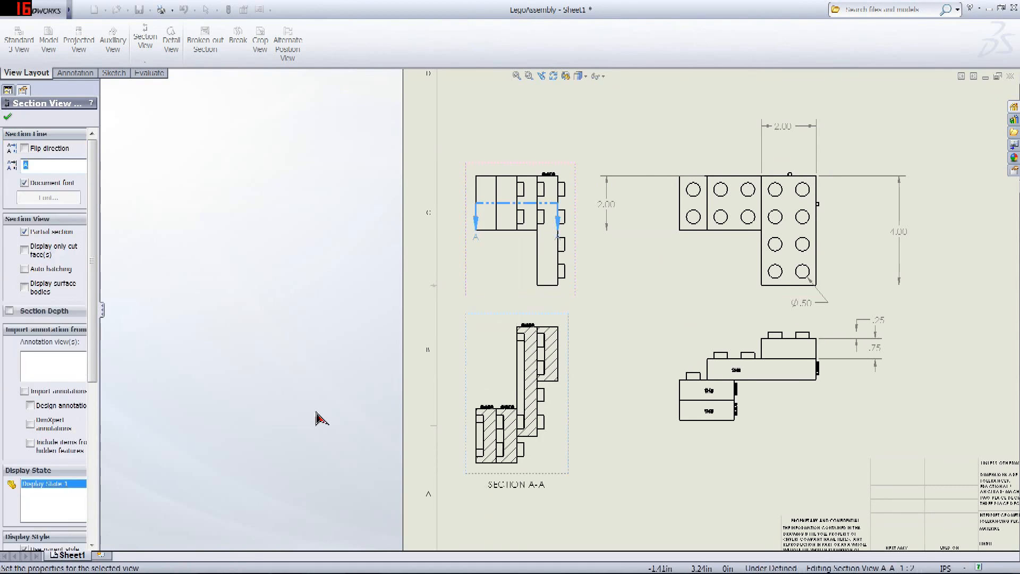
- Dimension the depth of the outermost brick's hollow underside in the section view with Smart Dimension
{"action": "left_click", "coordinate": [74, 73]}
{"action": "left_click", "coordinate": [26, 43]}
{"action": "scroll", "coordinate": [573, 329], "scroll_direction": "up", "scroll_amount": 3}
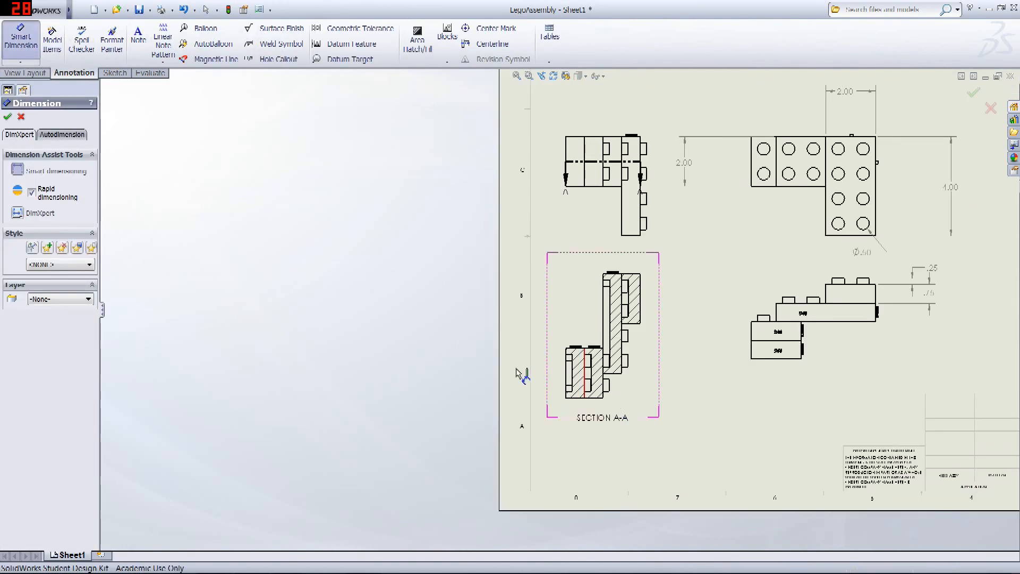
{"action": "scroll", "coordinate": [572, 329], "scroll_direction": "down", "scroll_amount": 5}
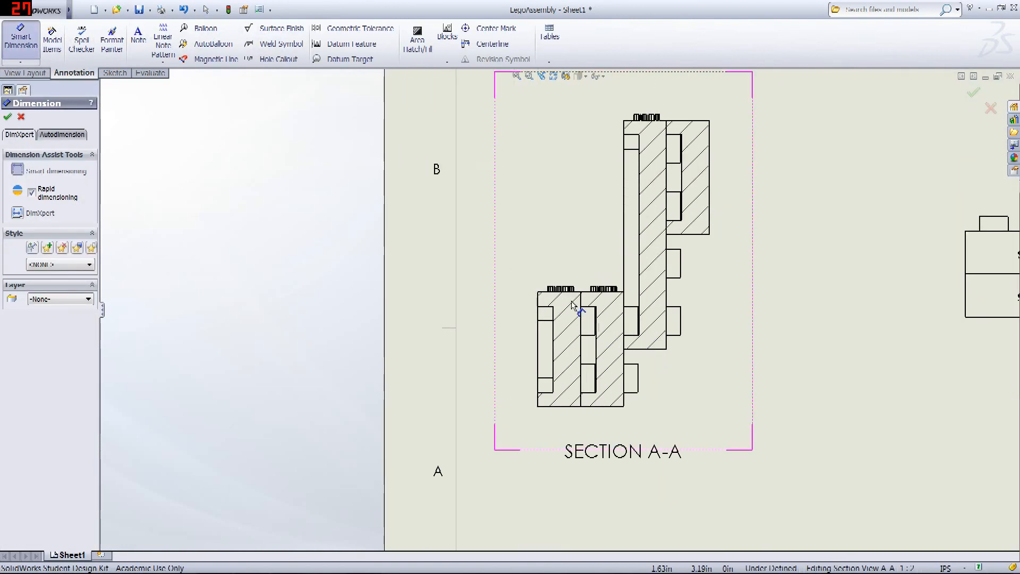
{"action": "left_click", "coordinate": [541, 307]}
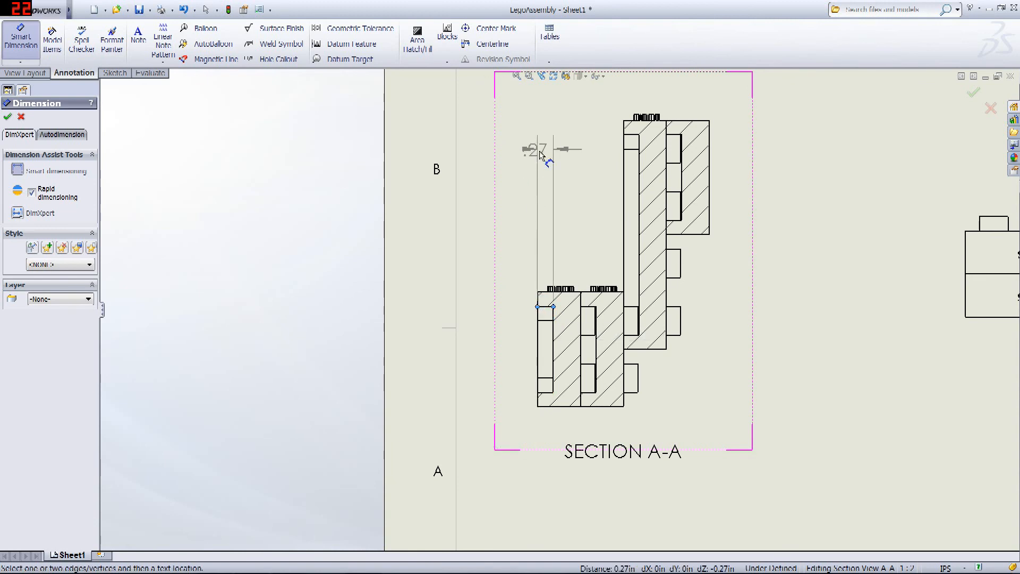
{"action": "left_click", "coordinate": [547, 170]}
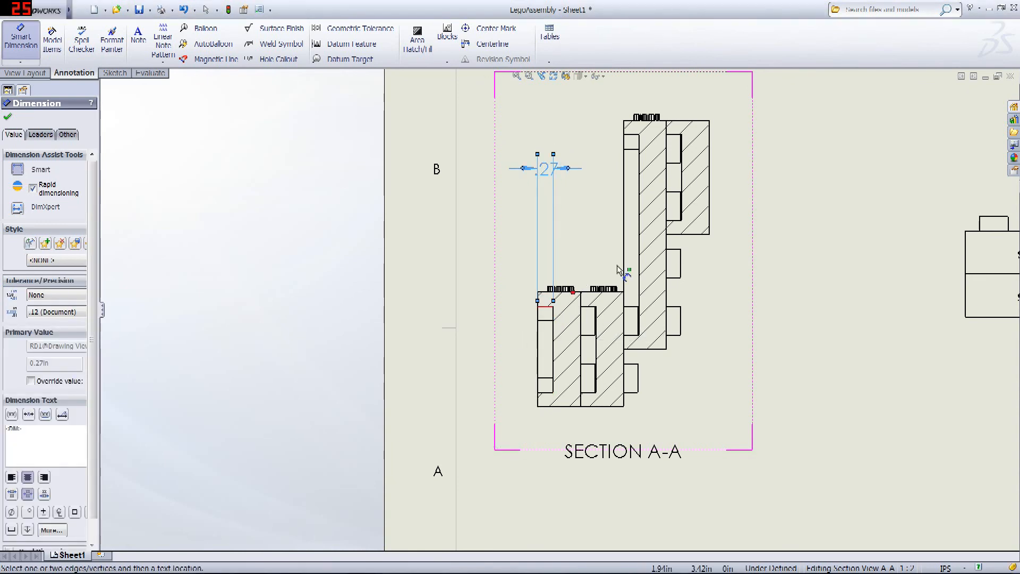
- Leave Smart Dimension and place a new note in the empty title block cell above TITLE
{"action": "scroll", "coordinate": [654, 342], "scroll_direction": "up", "scroll_amount": 5}
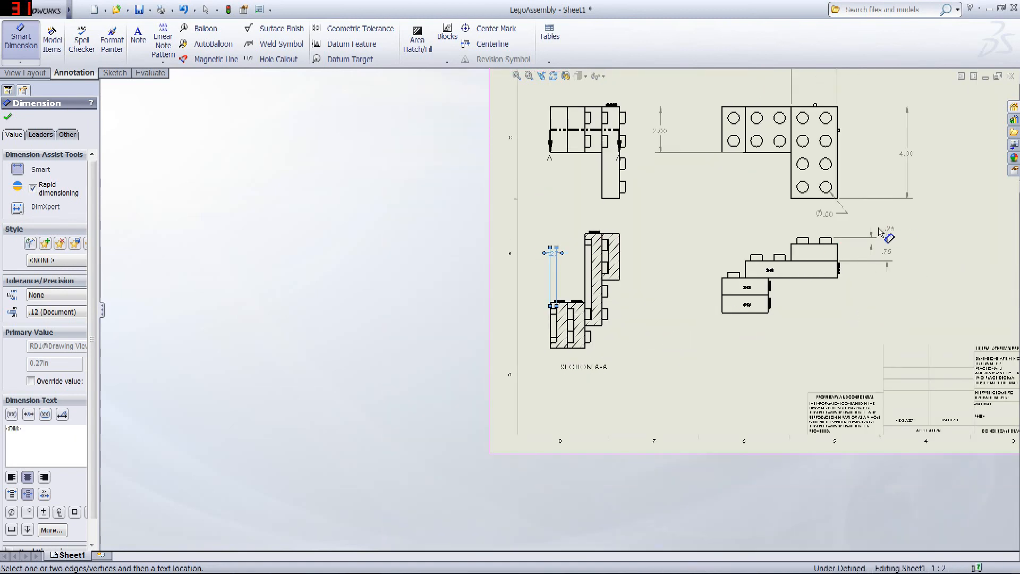
{"action": "scroll", "coordinate": [611, 276], "scroll_direction": "up", "scroll_amount": 6}
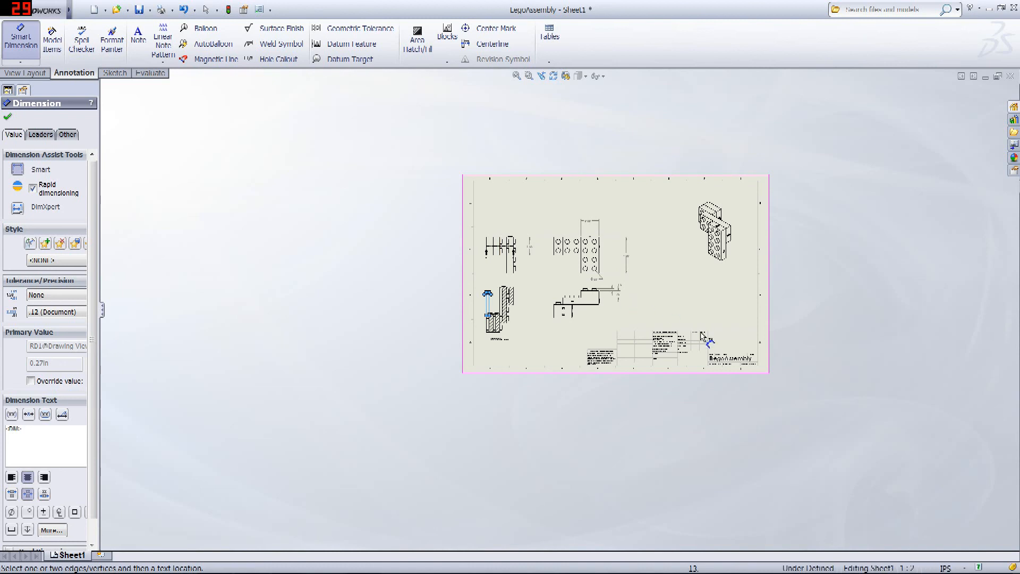
{"action": "scroll", "coordinate": [707, 340], "scroll_direction": "down", "scroll_amount": 5}
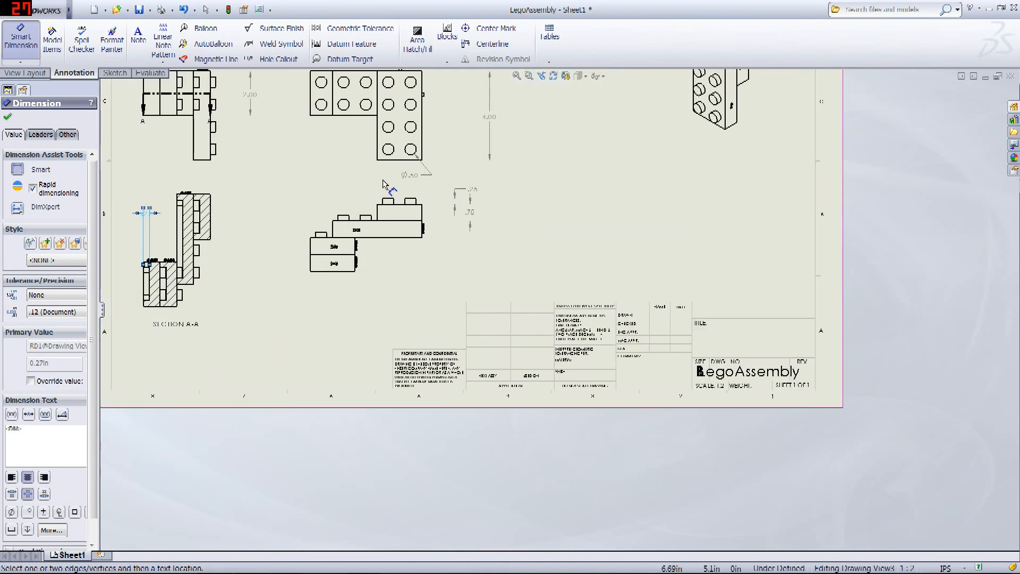
{"action": "left_click", "coordinate": [20, 36]}
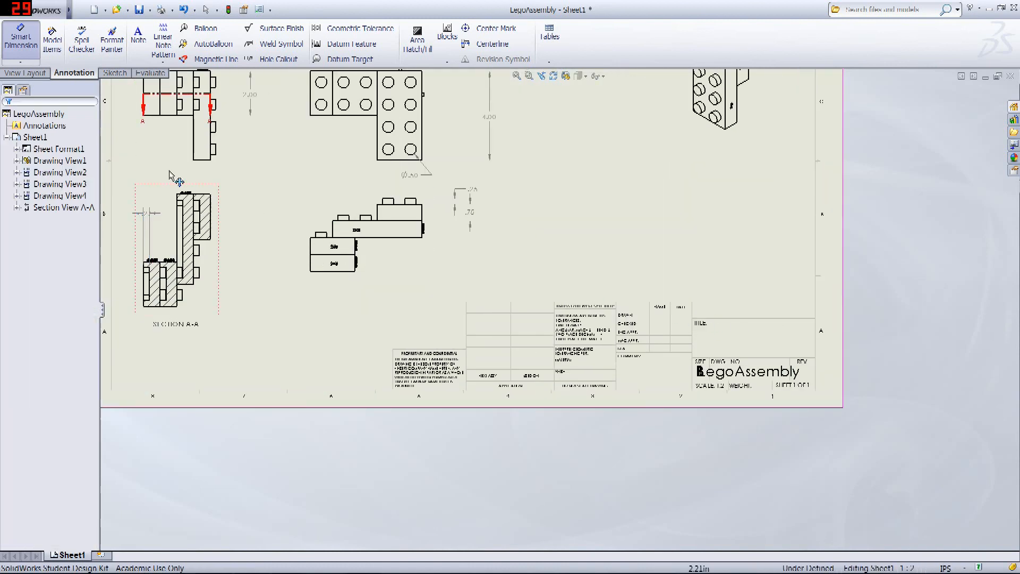
{"action": "left_click", "coordinate": [139, 43]}
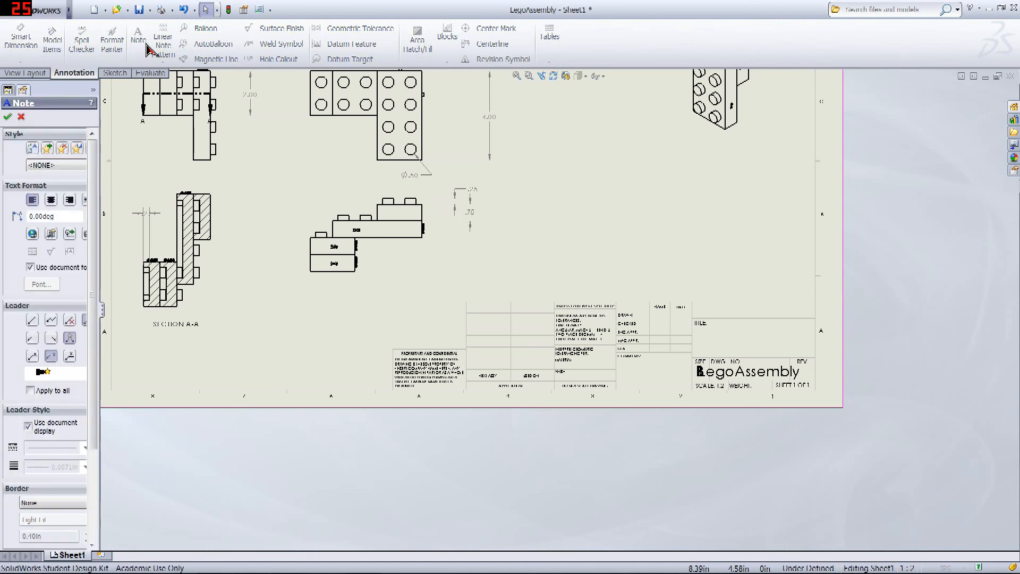
{"action": "scroll", "coordinate": [710, 332], "scroll_direction": "down", "scroll_amount": 3}
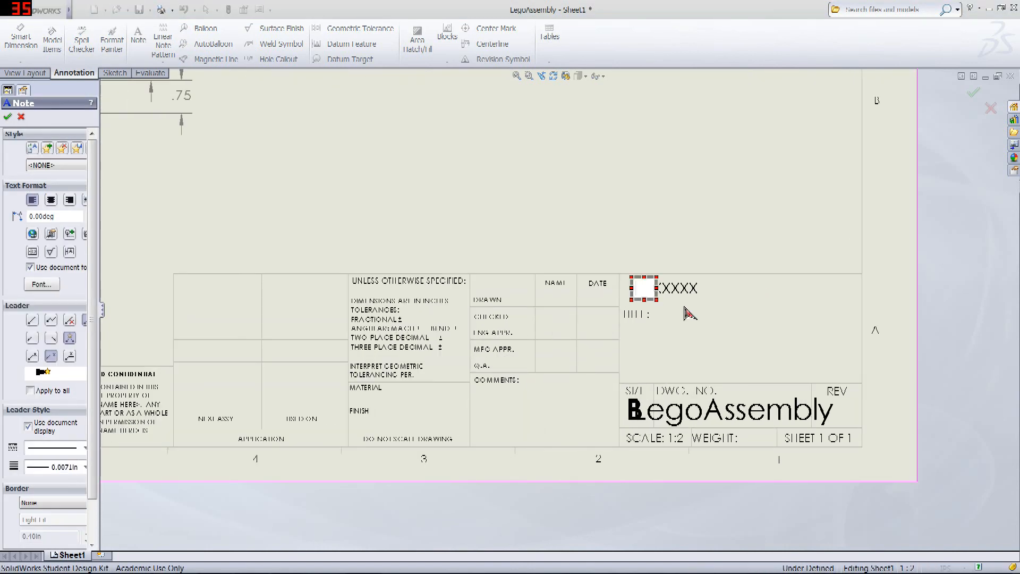
{"action": "left_click", "coordinate": [632, 284]}
- Enter the person's full name in the title block note, with only the initials capitalized
{"action": "type", "text": "PA"}
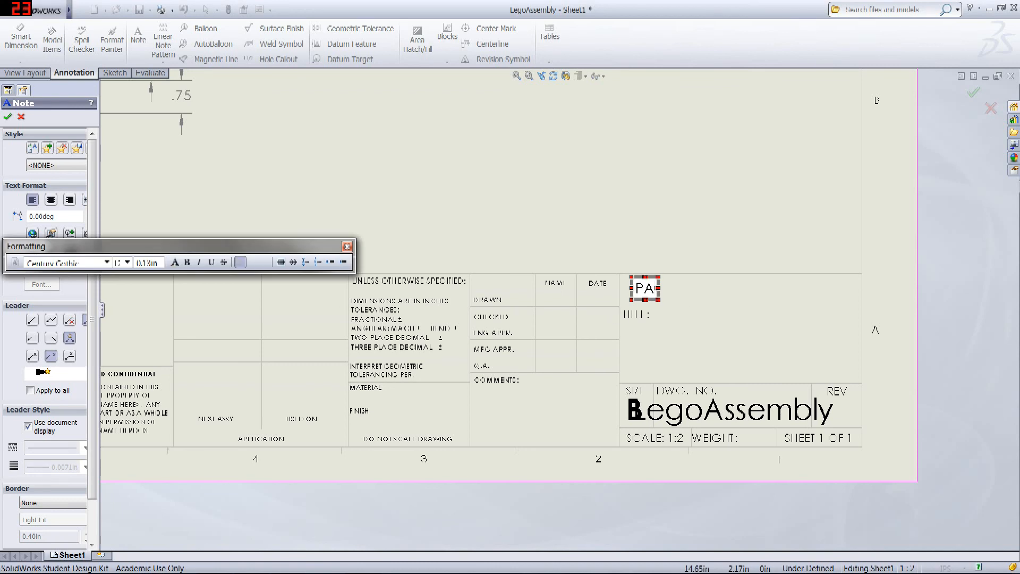
{"action": "type", "text": "ul"}
{"action": "key", "text": "BackSpace"}
{"action": "key", "text": "BackSpace"}
{"action": "key", "text": "BackSpace"}
{"action": "key", "text": "BackSpace"}
{"action": "type", "text": "Pau"}
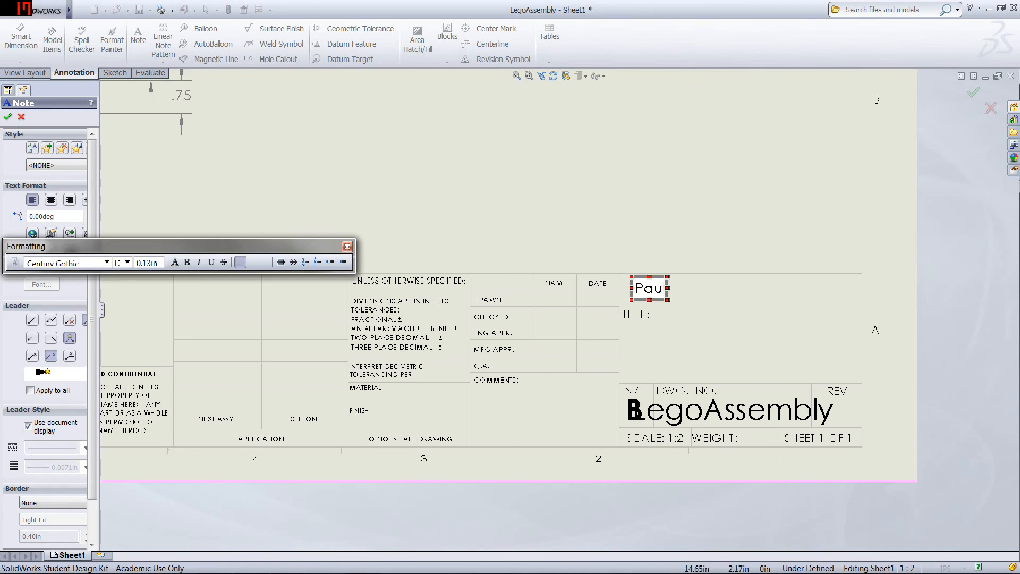
{"action": "type", "text": "lo Buencamino"}
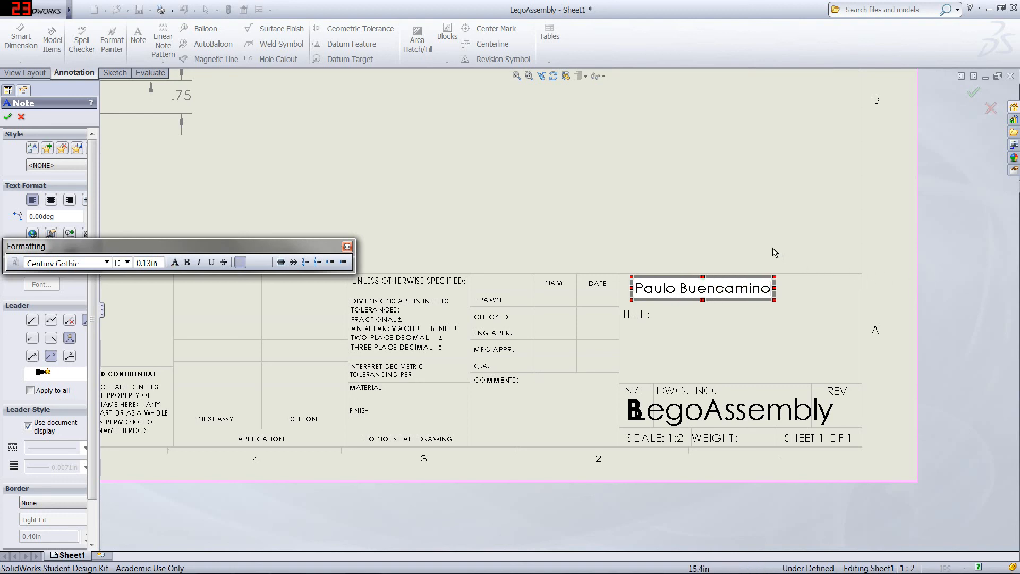
- Finish the name note and add a separate note reading "Per. 8" in the title block's COMMENTS cell
{"action": "left_click", "coordinate": [665, 330]}
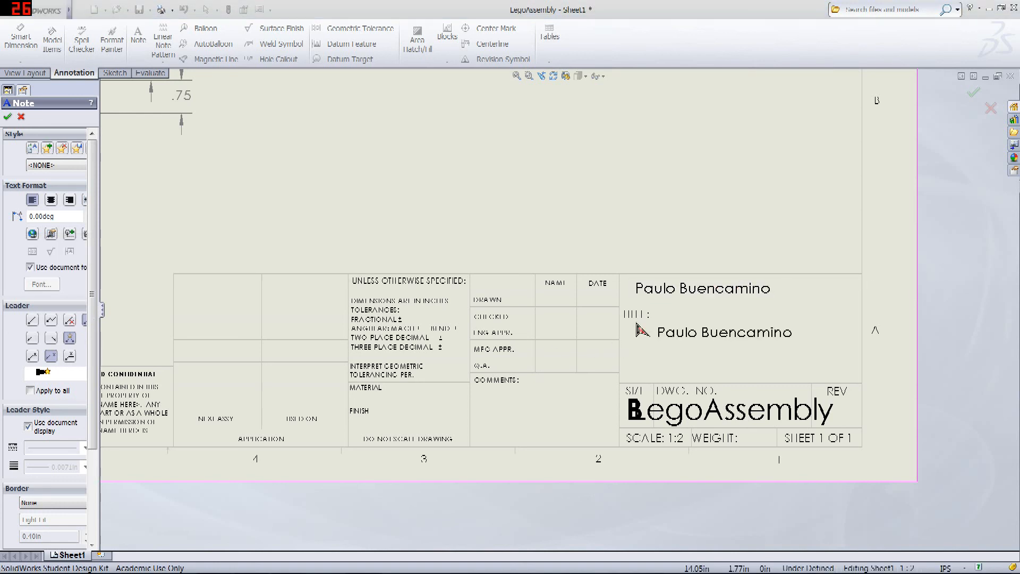
{"action": "left_click", "coordinate": [968, 97]}
{"action": "left_click", "coordinate": [138, 36]}
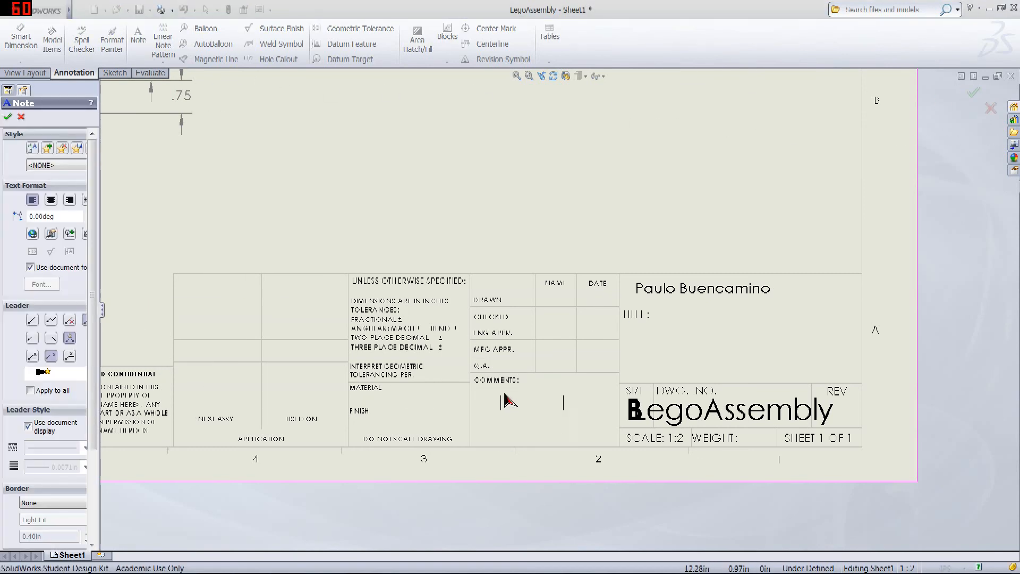
{"action": "left_click", "coordinate": [507, 400]}
{"action": "type", "text": "P"}
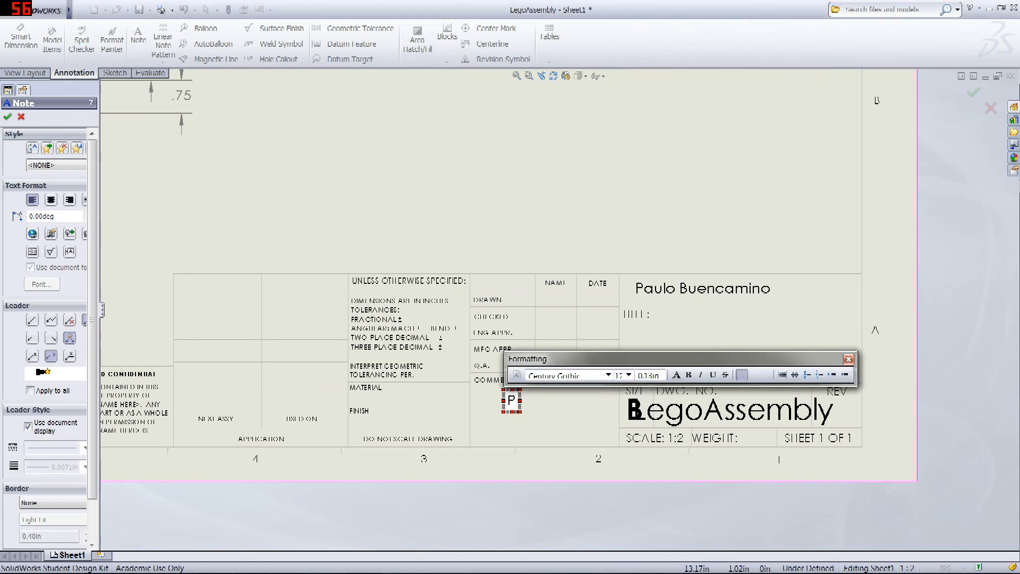
{"action": "type", "text": "en"}
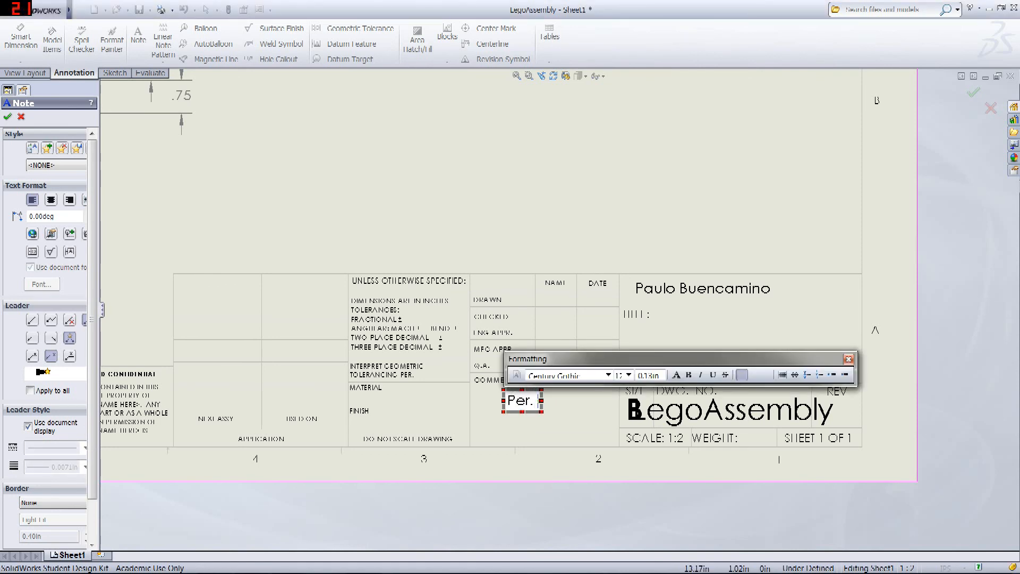
{"action": "type", "text": ". 8"}
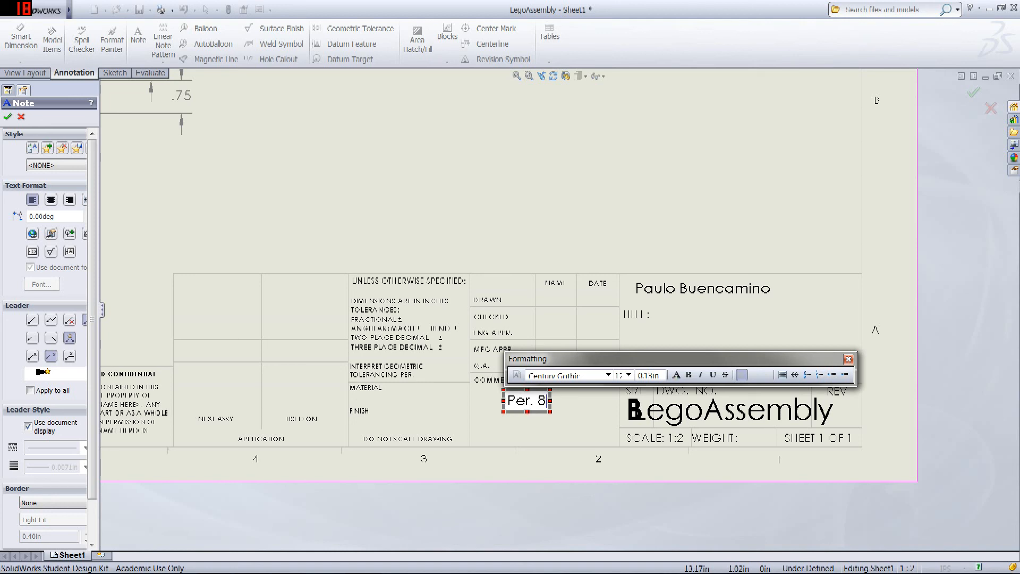
{"action": "left_click", "coordinate": [584, 431]}
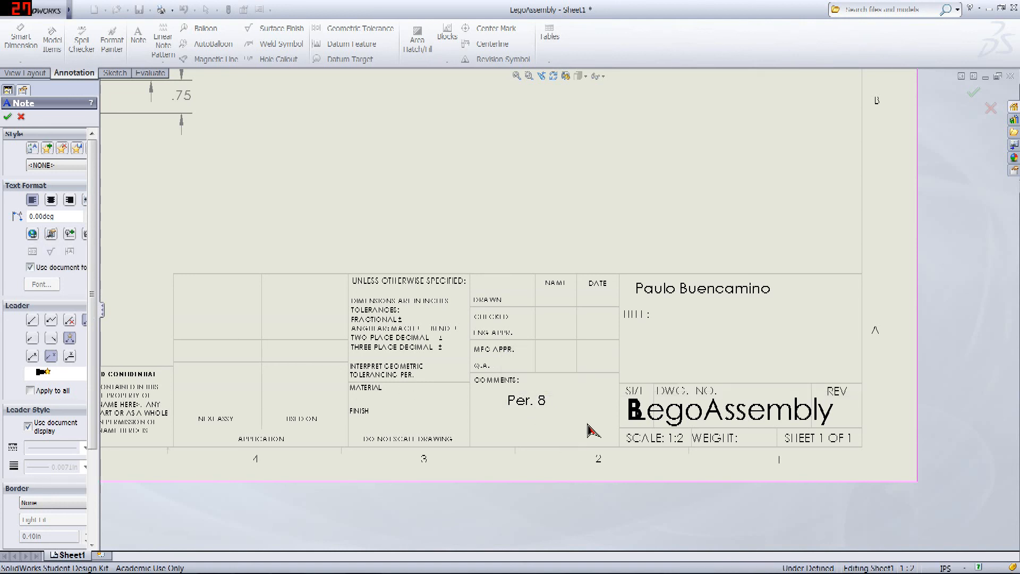
{"action": "key", "text": "Escape"}
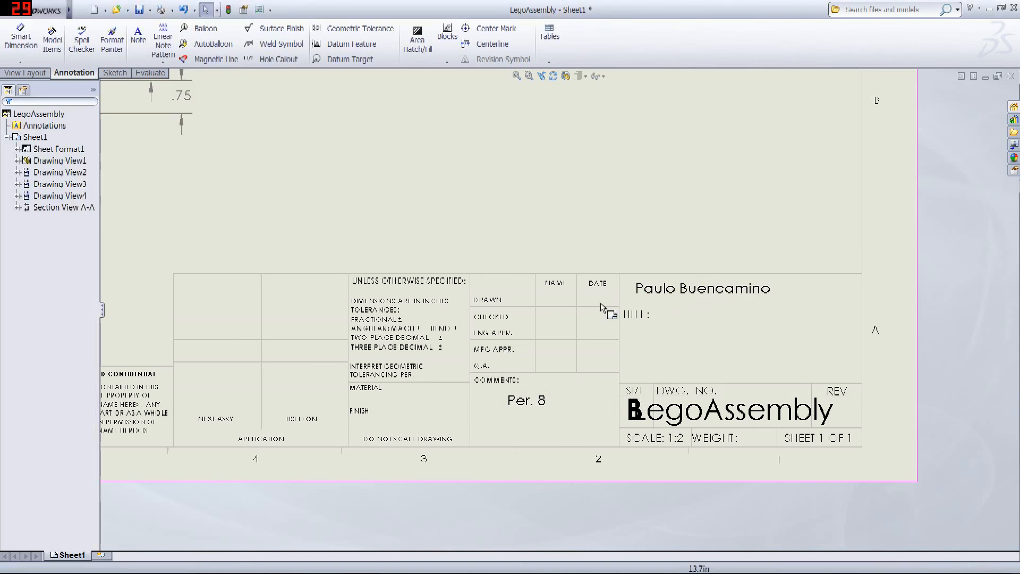
- Add a note reading "Random Thing" in the title block's TITLE cell and leave the Note command
{"action": "left_click", "coordinate": [138, 38]}
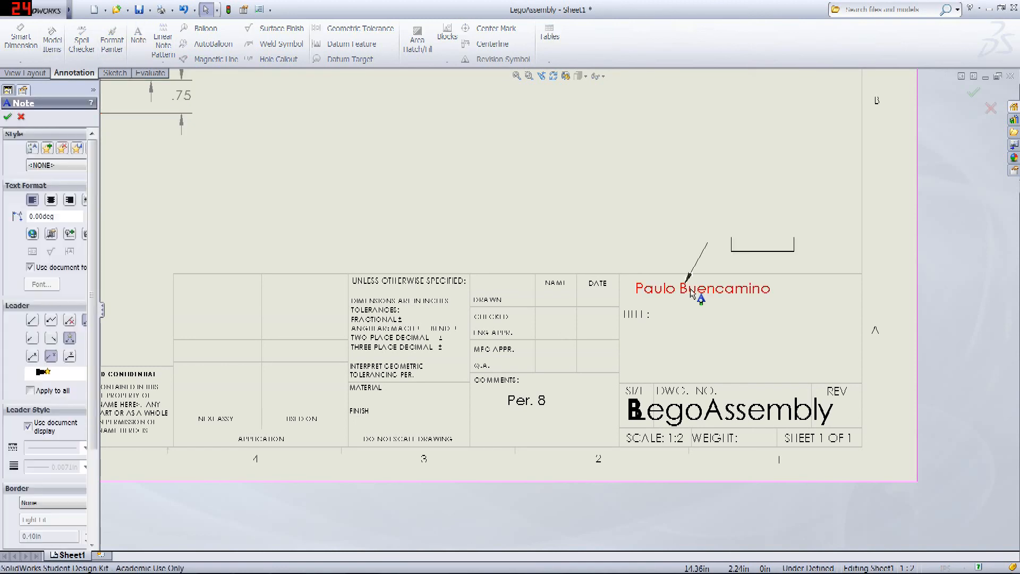
{"action": "left_click", "coordinate": [685, 334]}
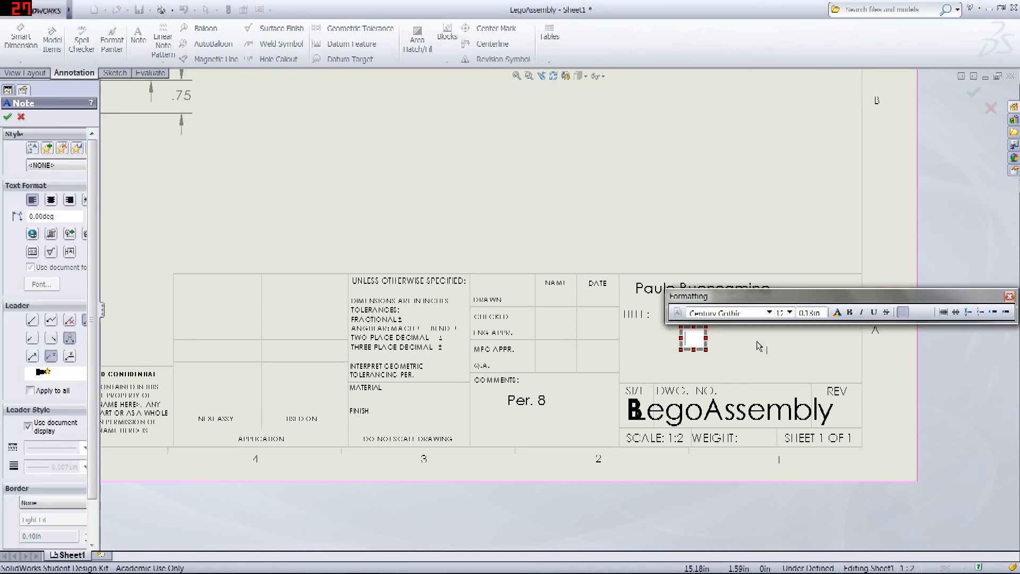
{"action": "type", "text": "Dinosaur"}
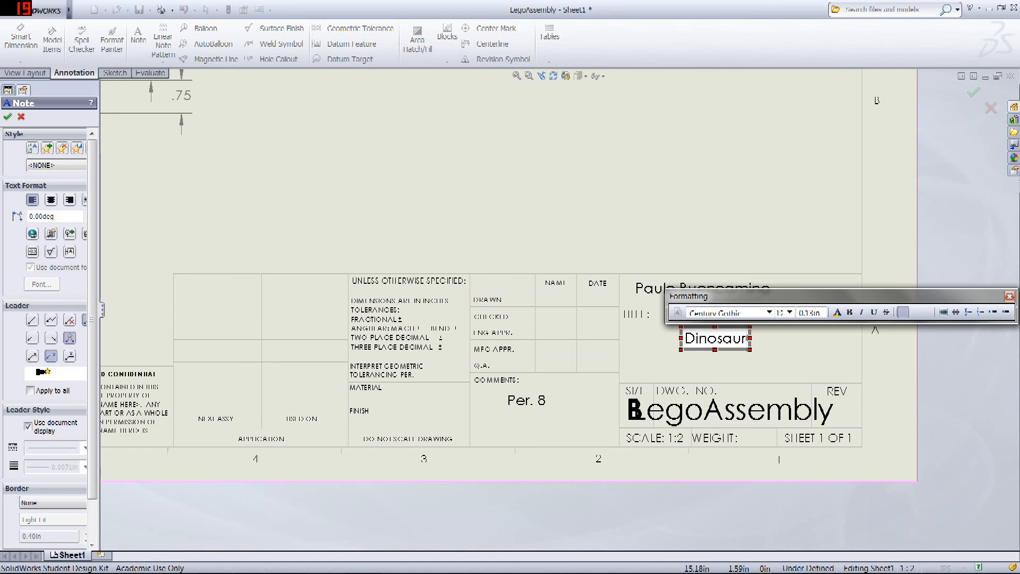
{"action": "key", "text": "ctrl+a"}
{"action": "key", "text": "BackSpace"}
{"action": "type", "text": "Random Thing"}
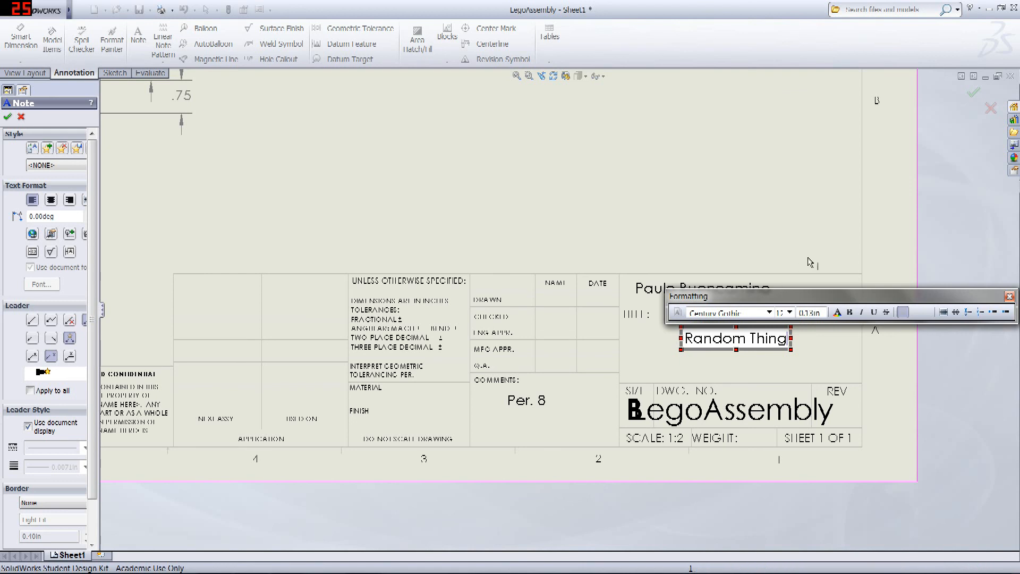
{"action": "left_click", "coordinate": [823, 358]}
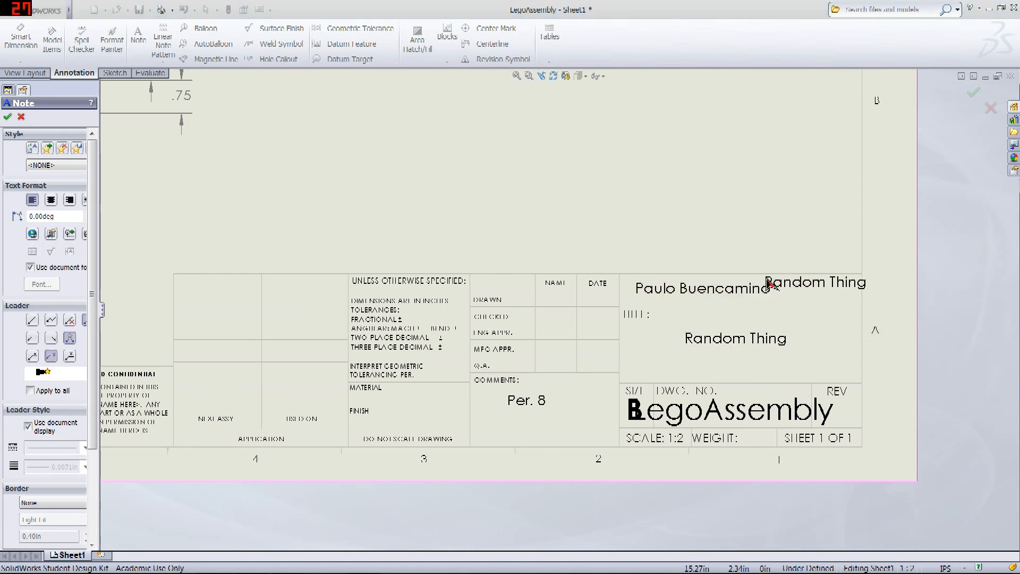
{"action": "key", "text": "Escape"}
- Examine the whole drawing sheet, including its views, dimensions and title block
{"action": "scroll", "coordinate": [602, 343], "scroll_direction": "up", "scroll_amount": 5}
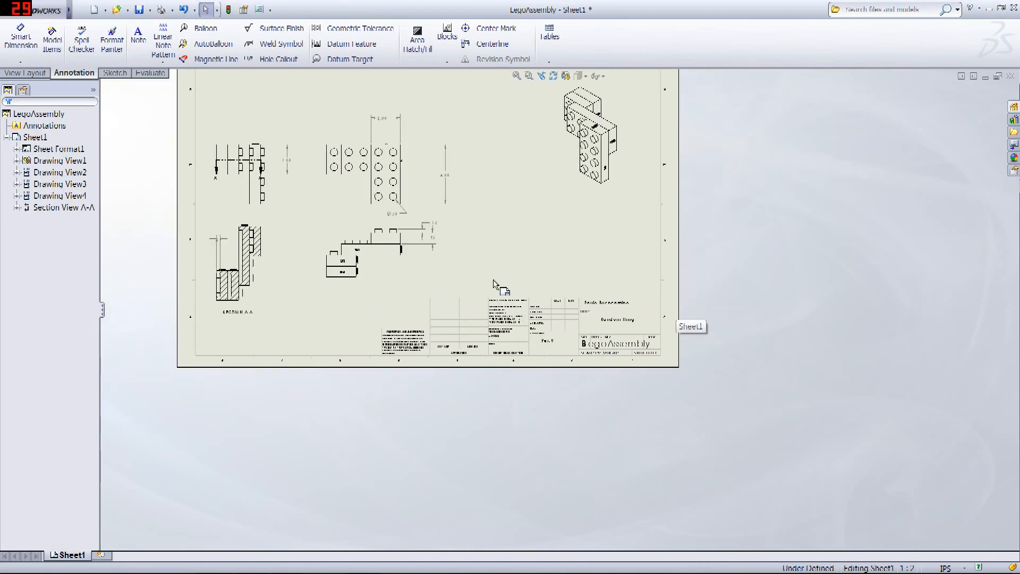
{"action": "scroll", "coordinate": [502, 288], "scroll_direction": "up", "scroll_amount": 5}
{"action": "scroll", "coordinate": [427, 317], "scroll_direction": "down", "scroll_amount": 6}
{"action": "scroll", "coordinate": [541, 299], "scroll_direction": "down", "scroll_amount": 4}
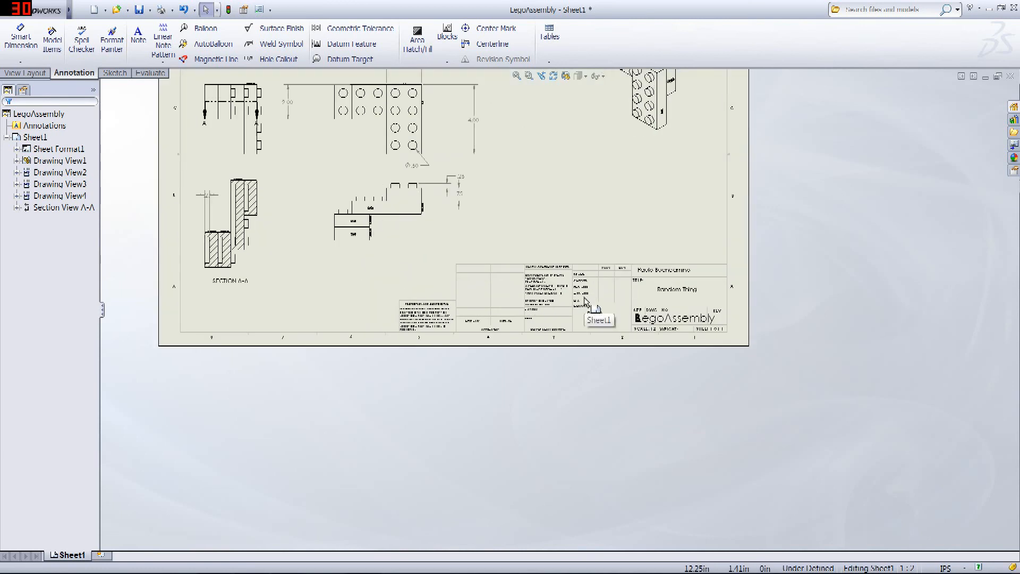
{"action": "scroll", "coordinate": [585, 295], "scroll_direction": "up", "scroll_amount": 6}
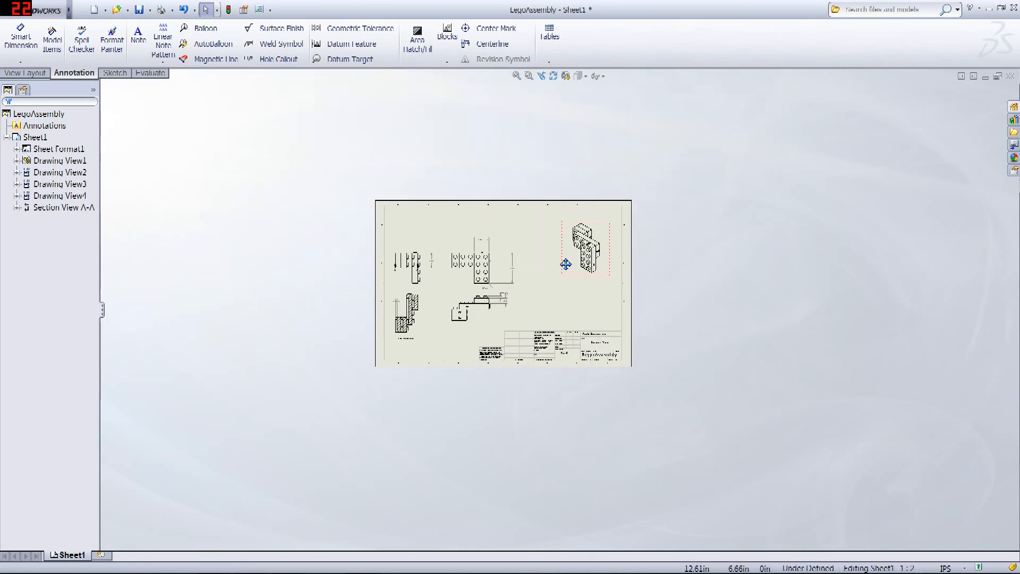
{"action": "scroll", "coordinate": [553, 297], "scroll_direction": "up", "scroll_amount": 2}
{"action": "scroll", "coordinate": [546, 313], "scroll_direction": "down", "scroll_amount": 5}
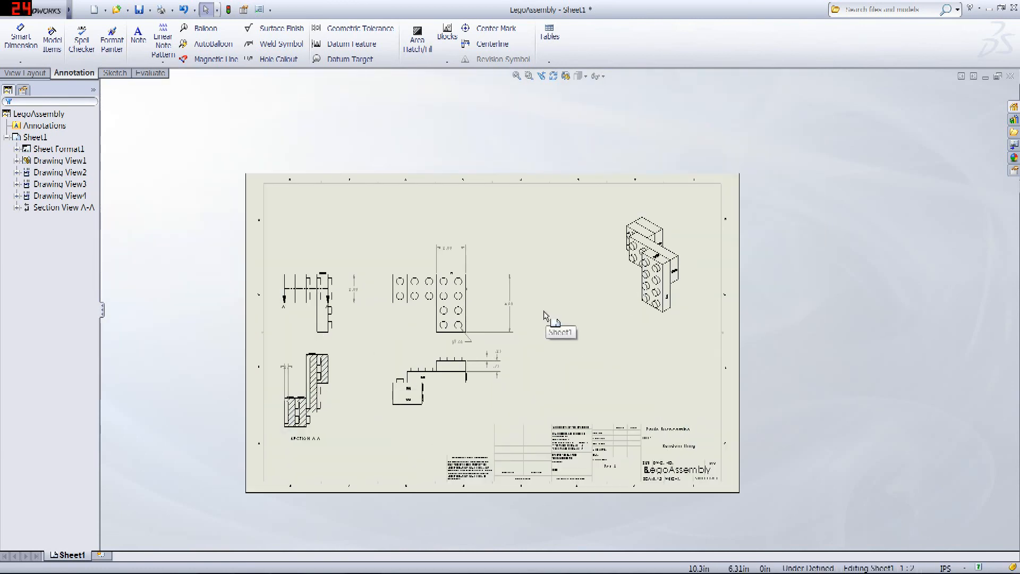
{"action": "middle_click_drag", "start_coordinate": [604, 307], "coordinate": [642, 253]}
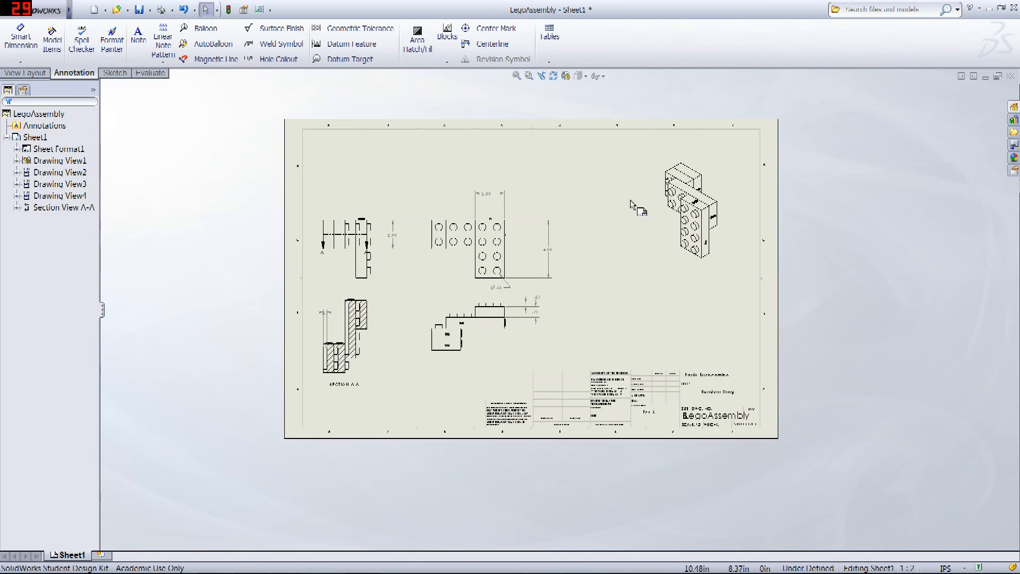
{"action": "middle_click_drag", "start_coordinate": [813, 139], "coordinate": [840, 162]}
- Start saving the drawing in the Lego folder, keeping the file type Drawing (*.drw;*.slddrw)
{"action": "left_click", "coordinate": [80, 9]}
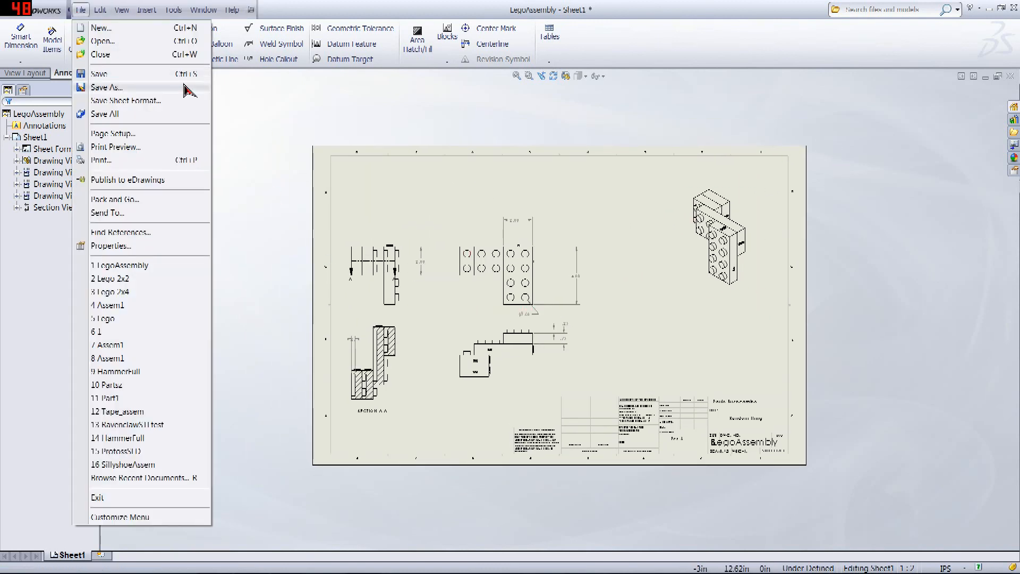
{"action": "left_click", "coordinate": [755, 121]}
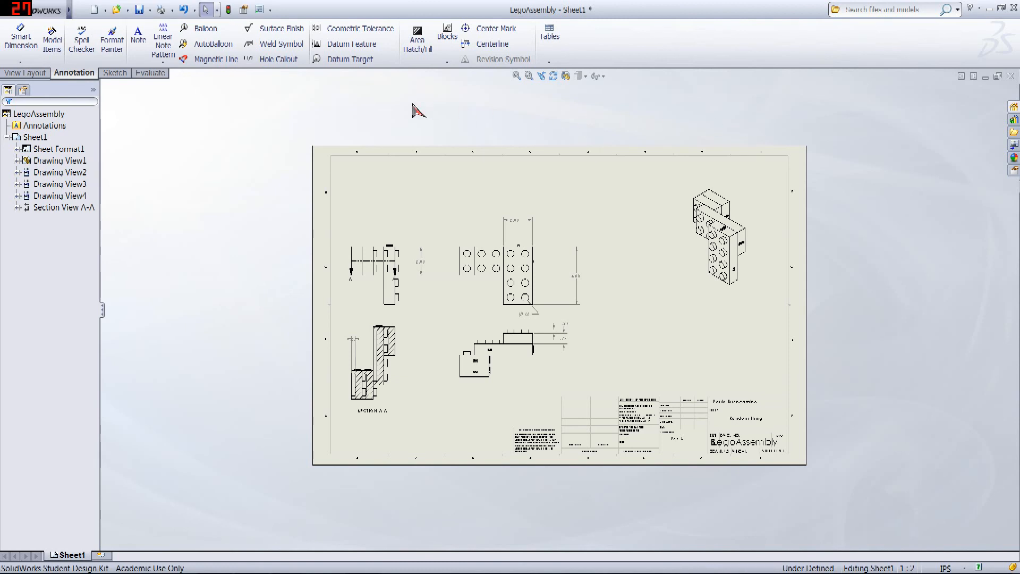
{"action": "key", "text": "ctrl+s"}
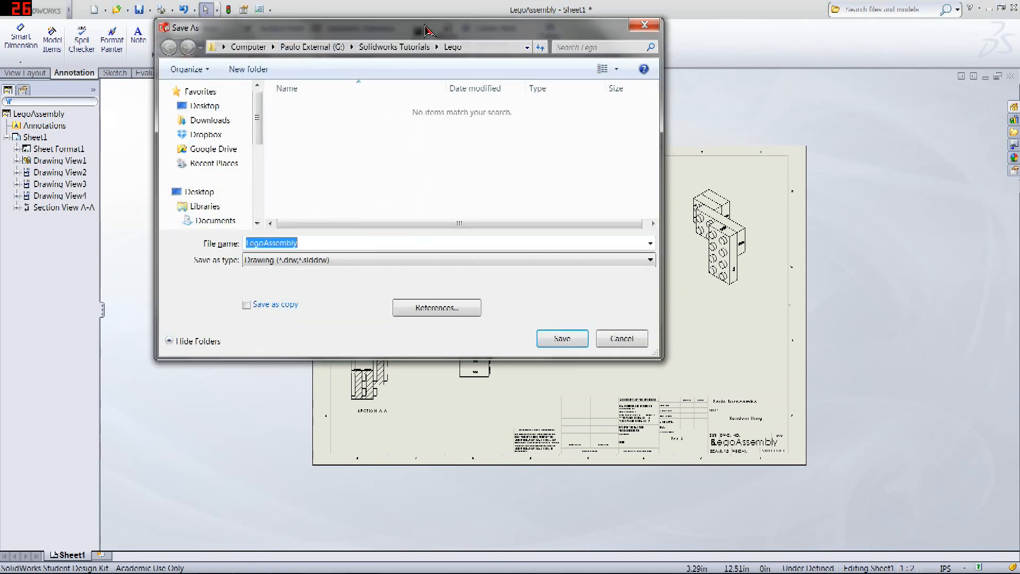
{"action": "left_click", "coordinate": [321, 261]}
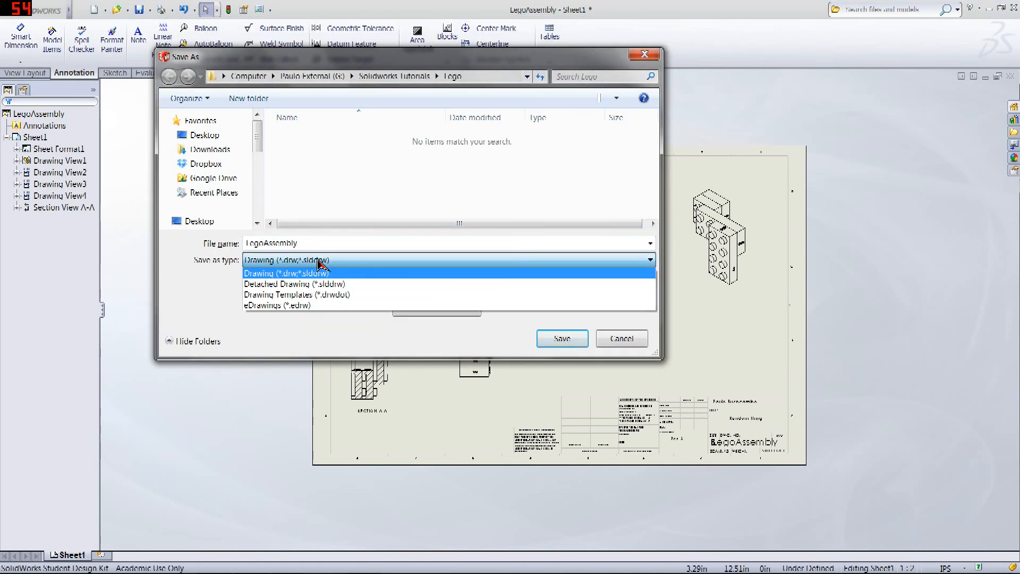
{"action": "left_click", "coordinate": [331, 234]}
- Change the file name to LegoDrawing and save the drawing
{"action": "left_click", "coordinate": [307, 242]}
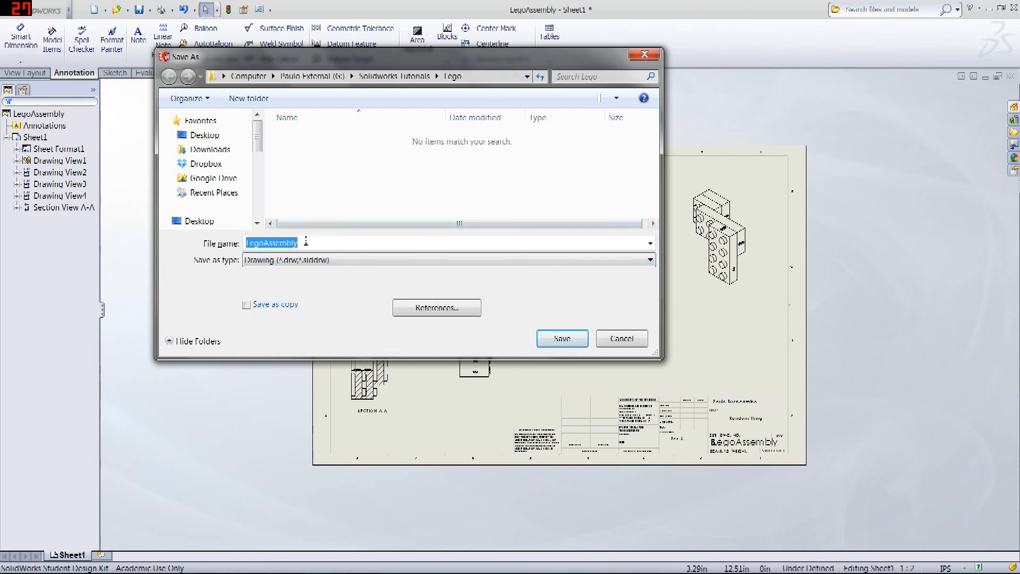
{"action": "double_click", "coordinate": [266, 242]}
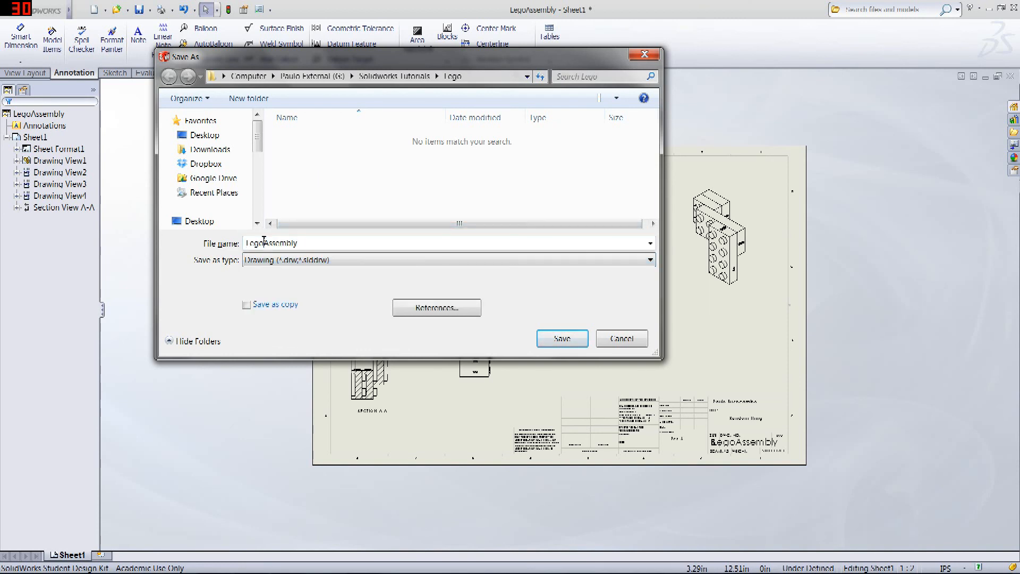
{"action": "left_click", "coordinate": [330, 241]}
{"action": "key", "text": "BackSpace"}
{"action": "key", "text": "BackSpace"}
{"action": "key", "text": "BackSpace"}
{"action": "key", "text": "BackSpace"}
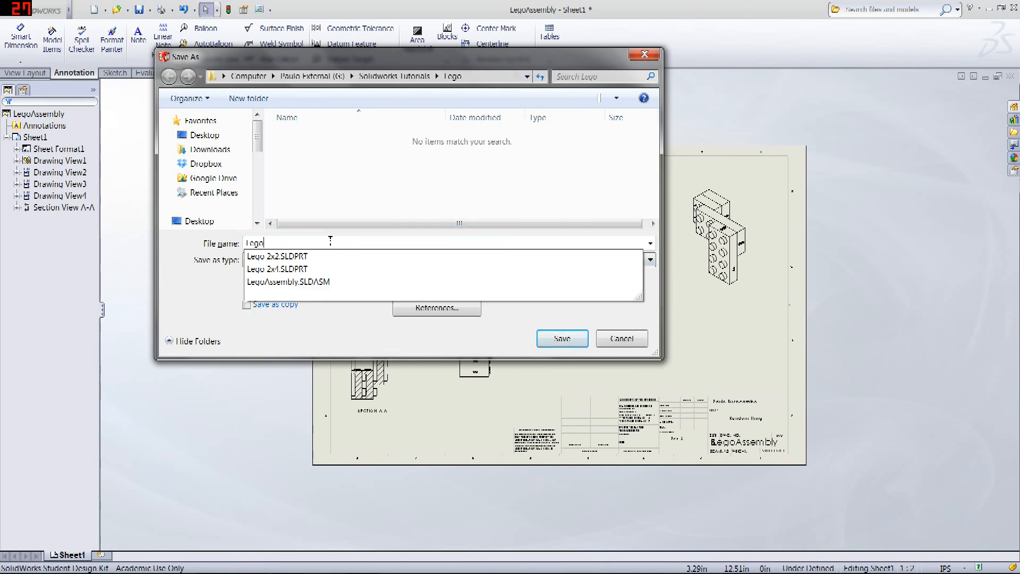
{"action": "type", "text": "Drawing"}
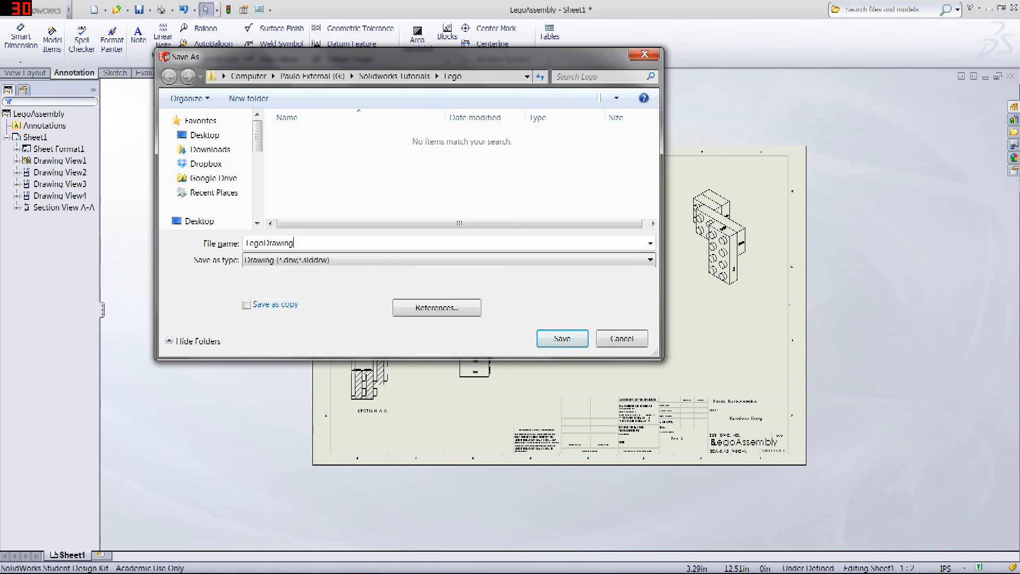
{"action": "key", "text": "Return"}
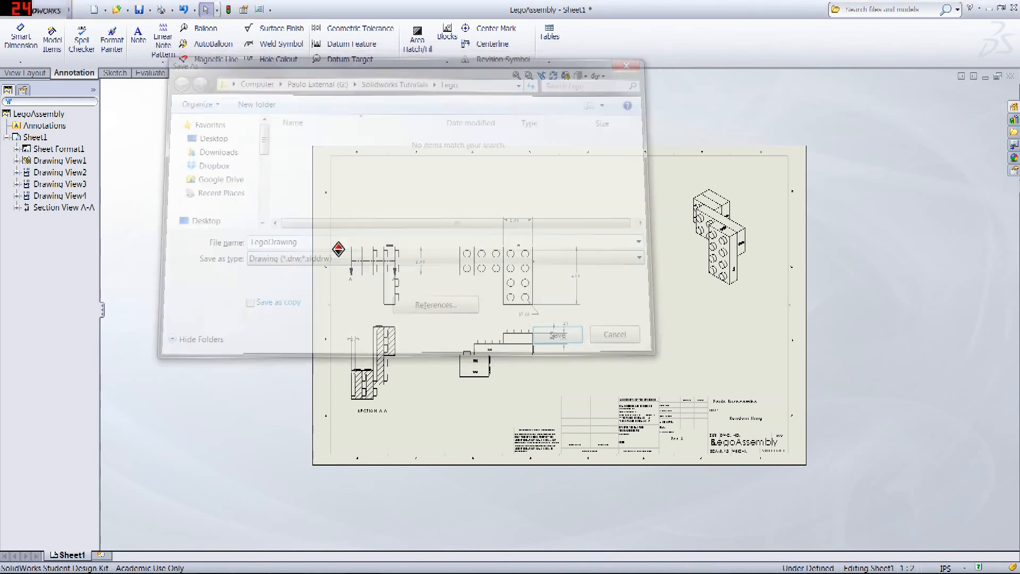
{"action": "left_click", "coordinate": [149, 10]}
{"action": "left_click", "coordinate": [168, 38]}
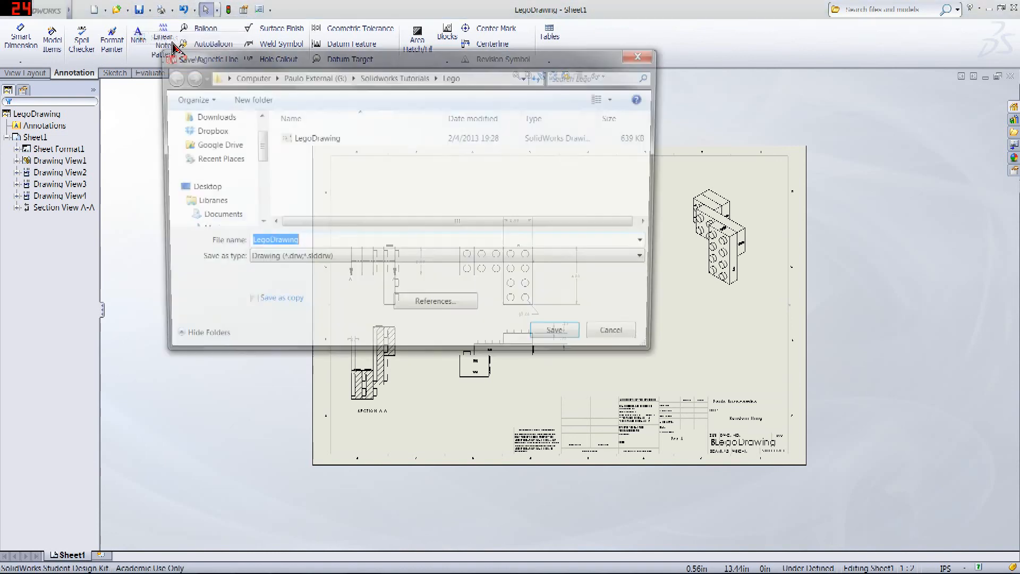
{"action": "left_click_drag", "start_coordinate": [458, 63], "coordinate": [601, 35]}
{"action": "left_click", "coordinate": [391, 234]}
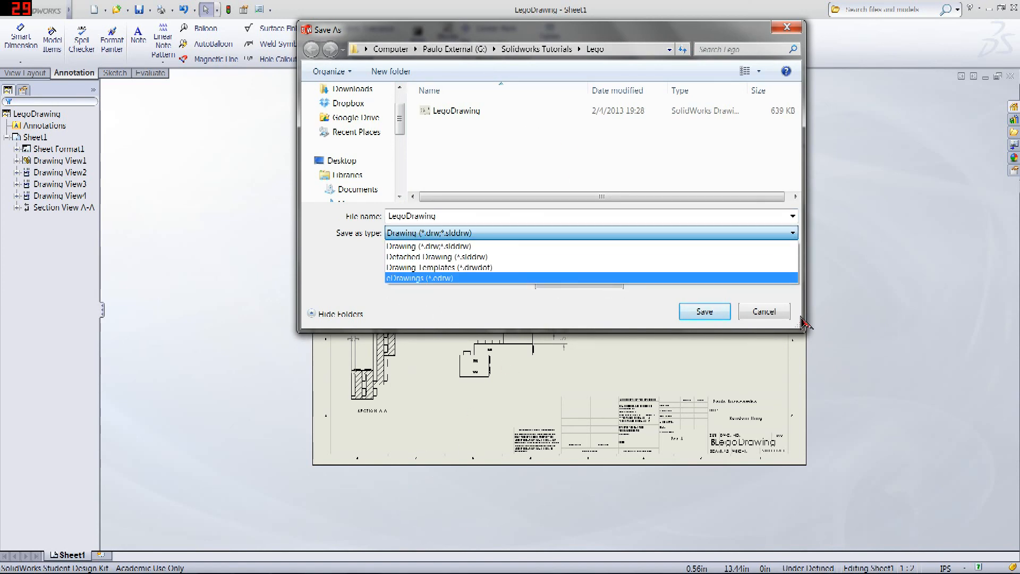
{"action": "left_click", "coordinate": [759, 315]}
{"action": "left_click", "coordinate": [761, 319]}
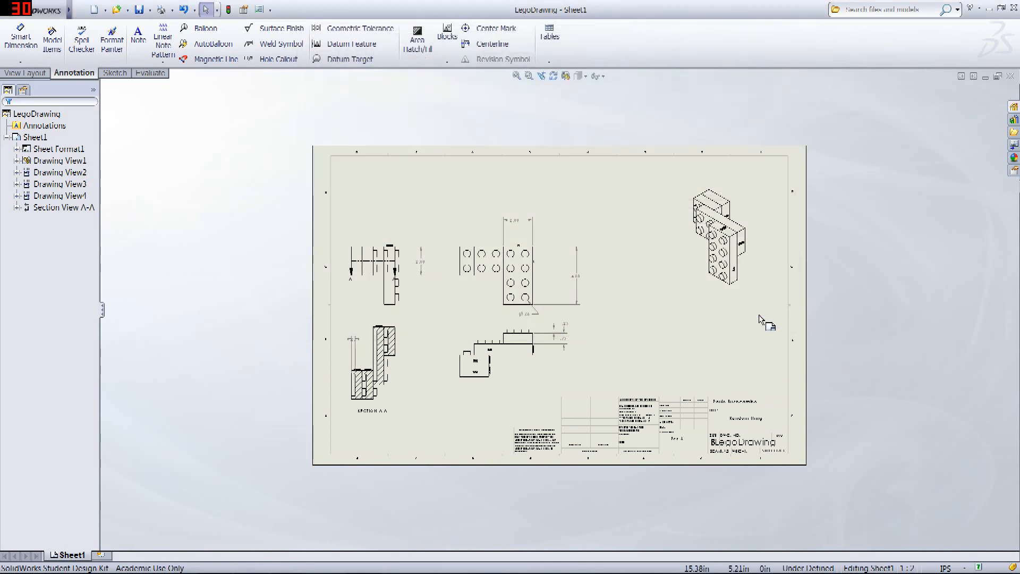
{"action": "scroll", "coordinate": [446, 319], "scroll_direction": "down", "scroll_amount": 3}
{"action": "scroll", "coordinate": [459, 322], "scroll_direction": "up", "scroll_amount": 4}
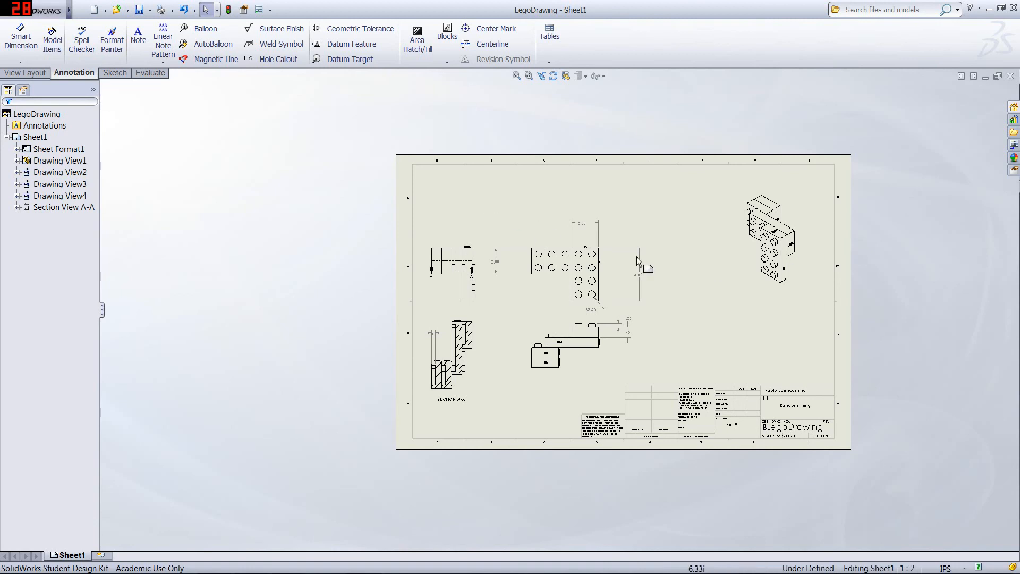
{"action": "scroll", "coordinate": [765, 378], "scroll_direction": "down", "scroll_amount": 1}
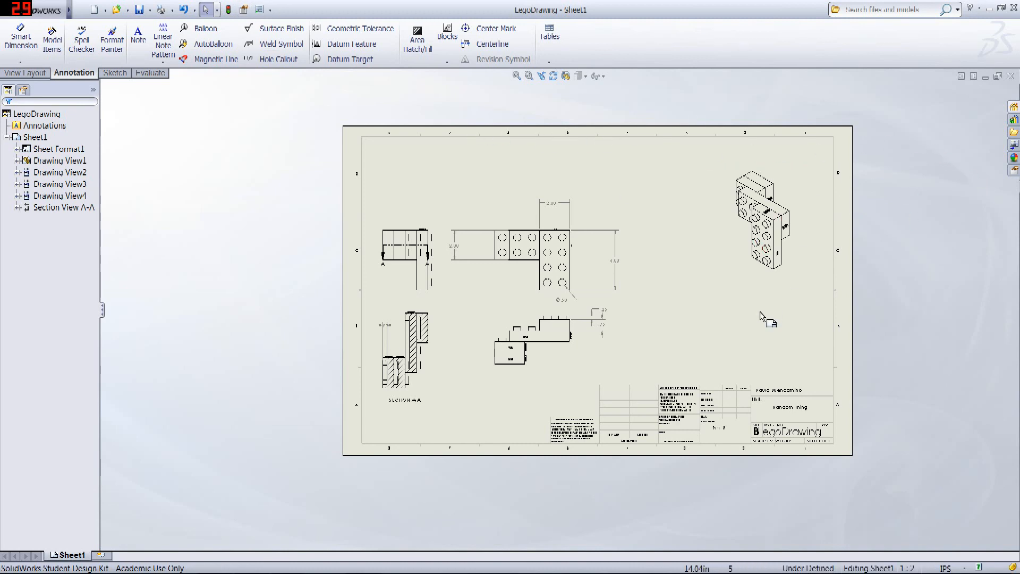
{"action": "scroll", "coordinate": [683, 366], "scroll_direction": "down", "scroll_amount": 1}
{"action": "middle_click_drag", "start_coordinate": [709, 288], "coordinate": [648, 319]}
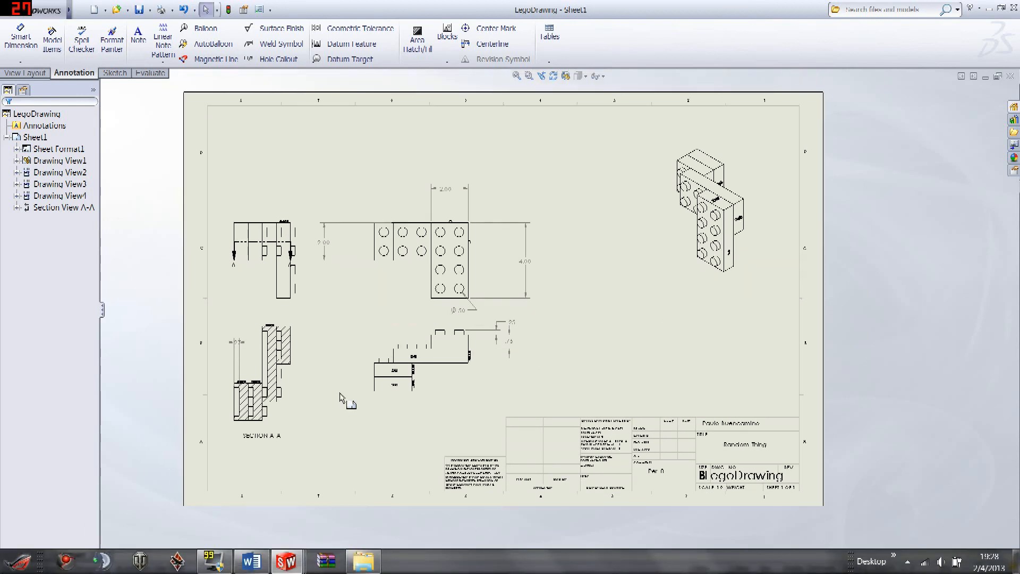
{"action": "left_click", "coordinate": [68, 562]}
{"action": "left_click_drag", "start_coordinate": [436, 9], "coordinate": [1019, 106]}
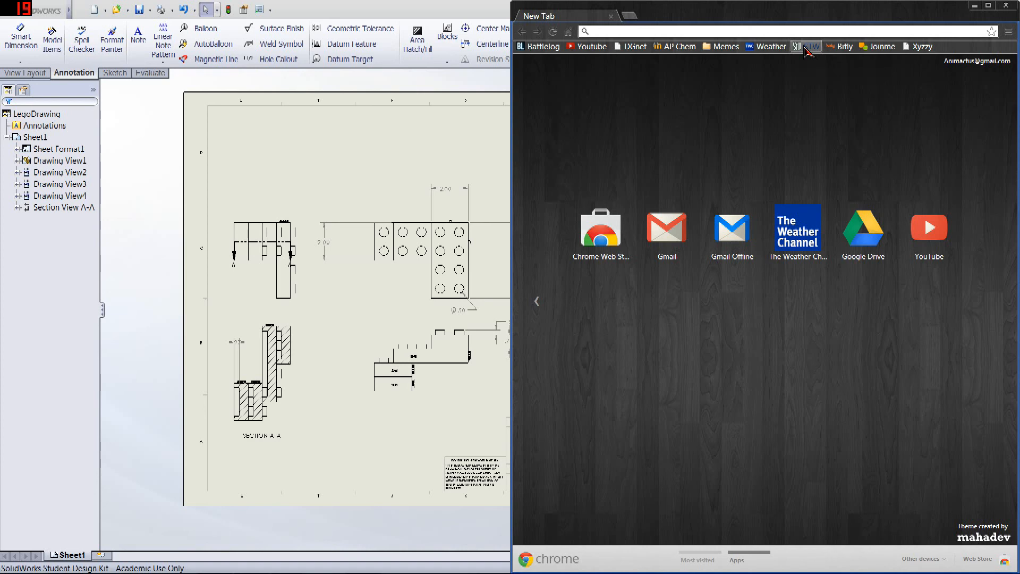
{"action": "type", "text": "rh"}
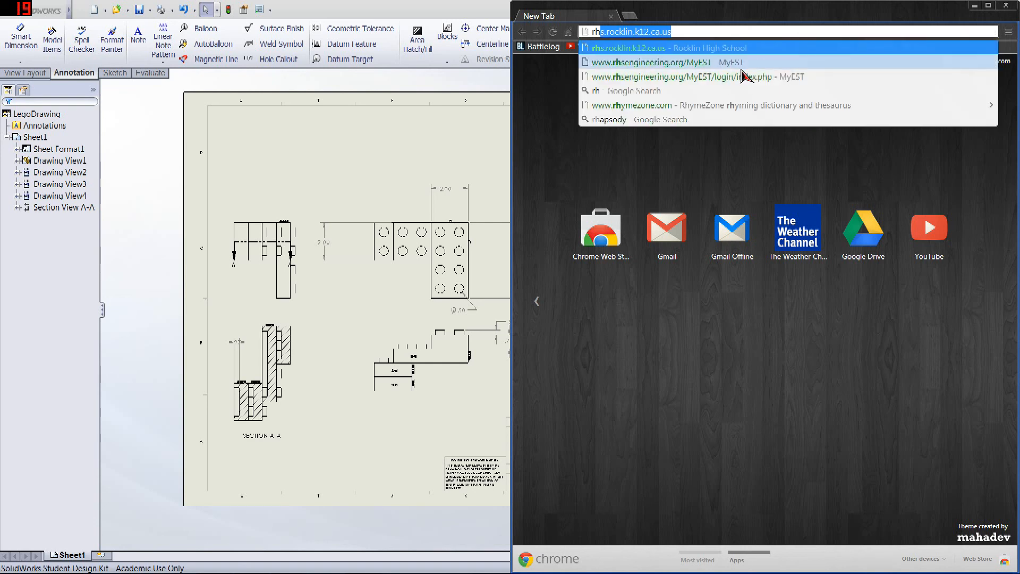
{"action": "left_click", "coordinate": [718, 63]}
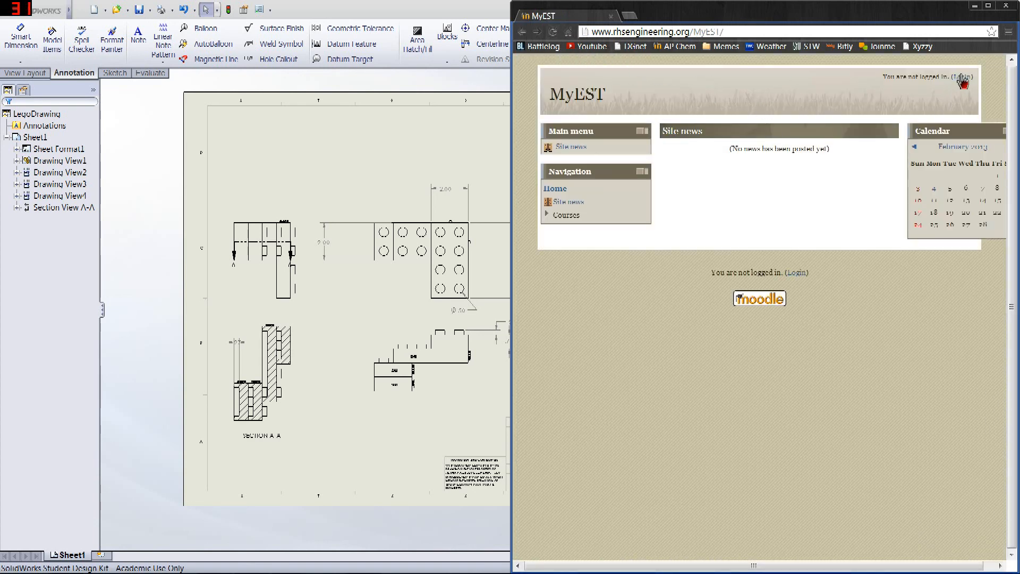
- Maximize the browser window and log in to the MyEST site with the saved account credentials
{"action": "left_click", "coordinate": [963, 79]}
{"action": "left_click_drag", "start_coordinate": [688, 22], "coordinate": [526, 2]}
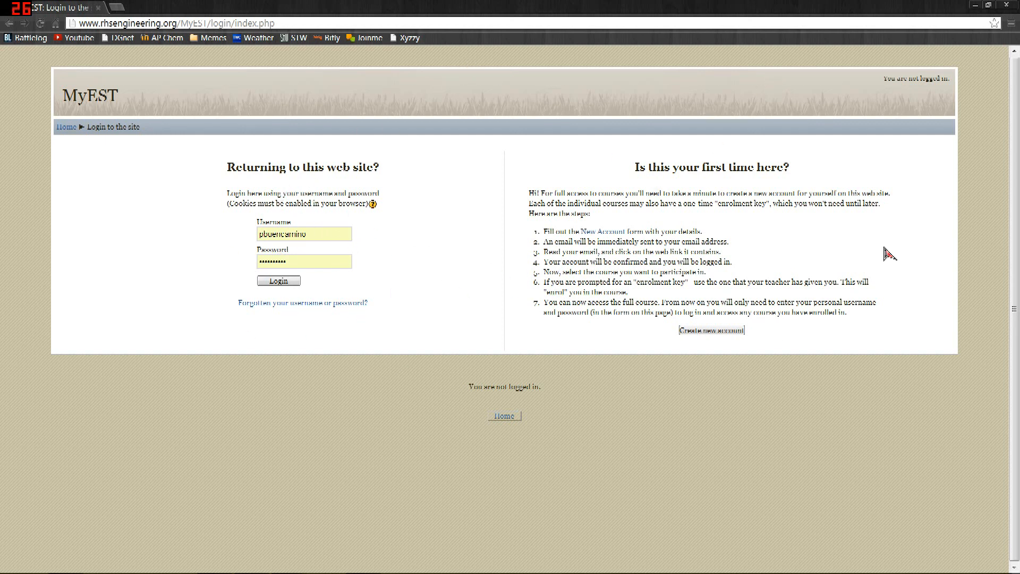
{"action": "left_click", "coordinate": [283, 282]}
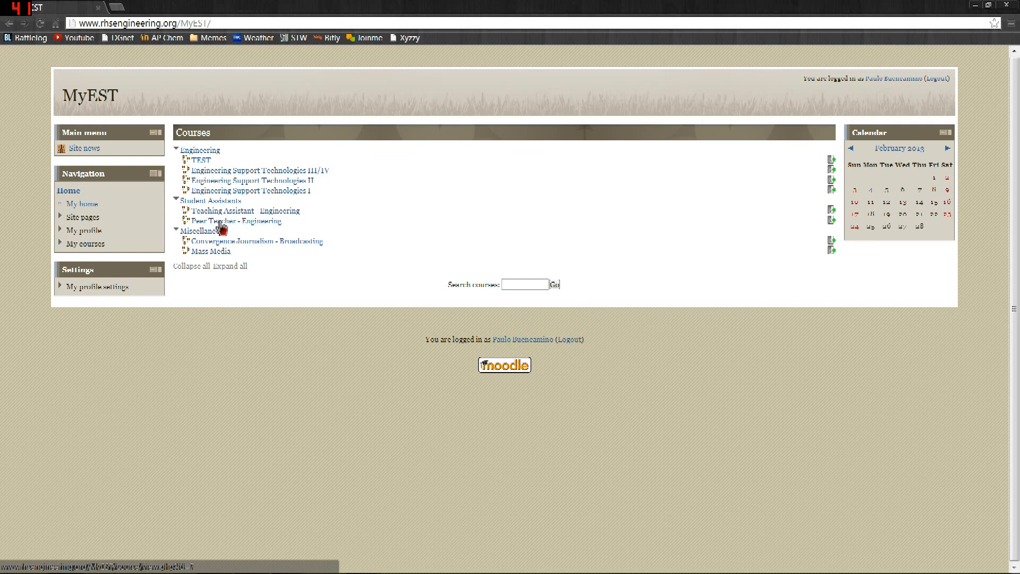
- Open the Lunabotics Team Trophy Design - PDF Upload assignment in the Engineering Support Technologies III/IV course
{"action": "left_click", "coordinate": [217, 252]}
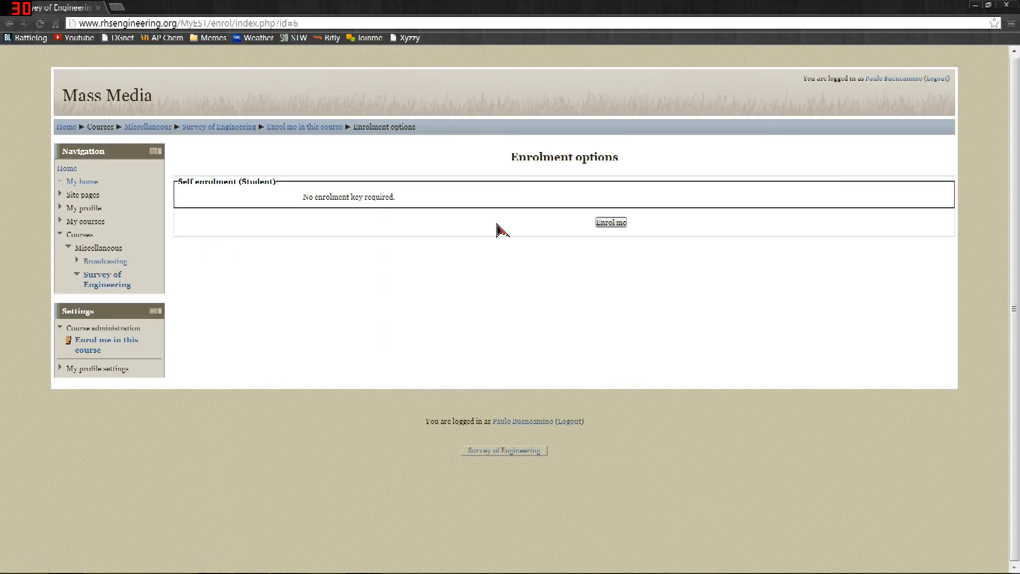
{"action": "key", "text": "alt+Left"}
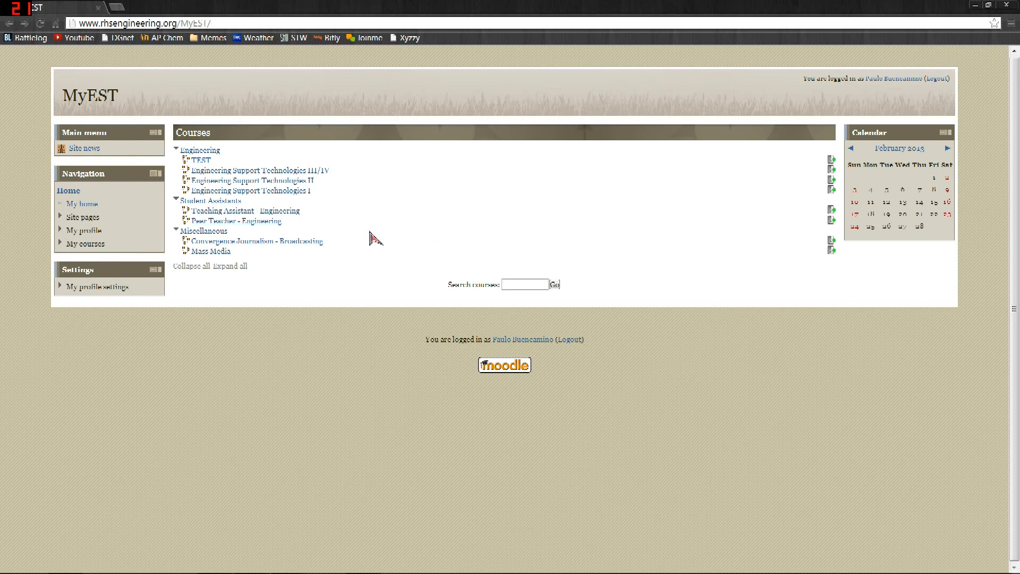
{"action": "left_click", "coordinate": [250, 171]}
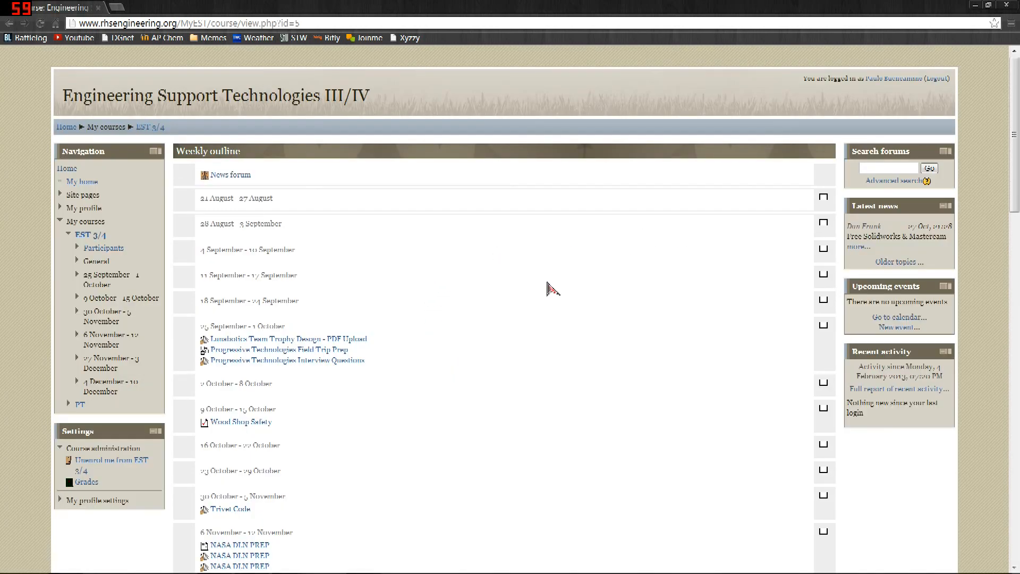
{"action": "scroll", "coordinate": [406, 303], "scroll_direction": "down", "scroll_amount": 4}
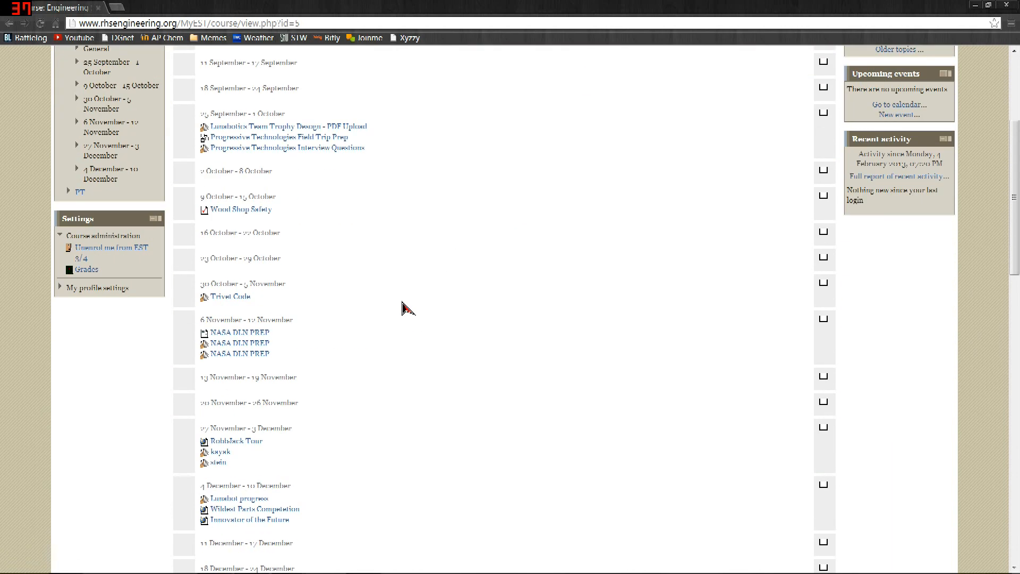
{"action": "left_click", "coordinate": [313, 130]}
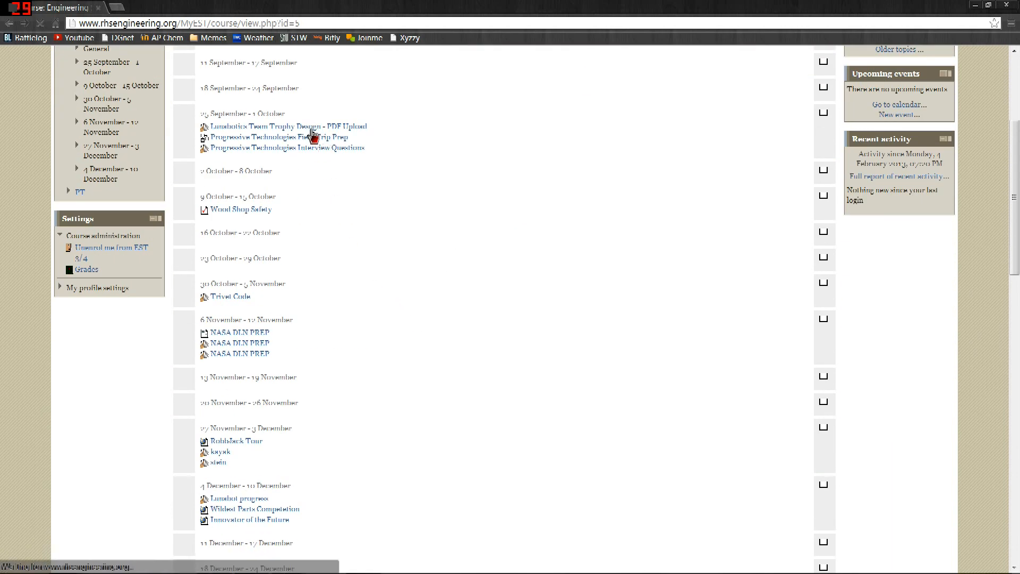